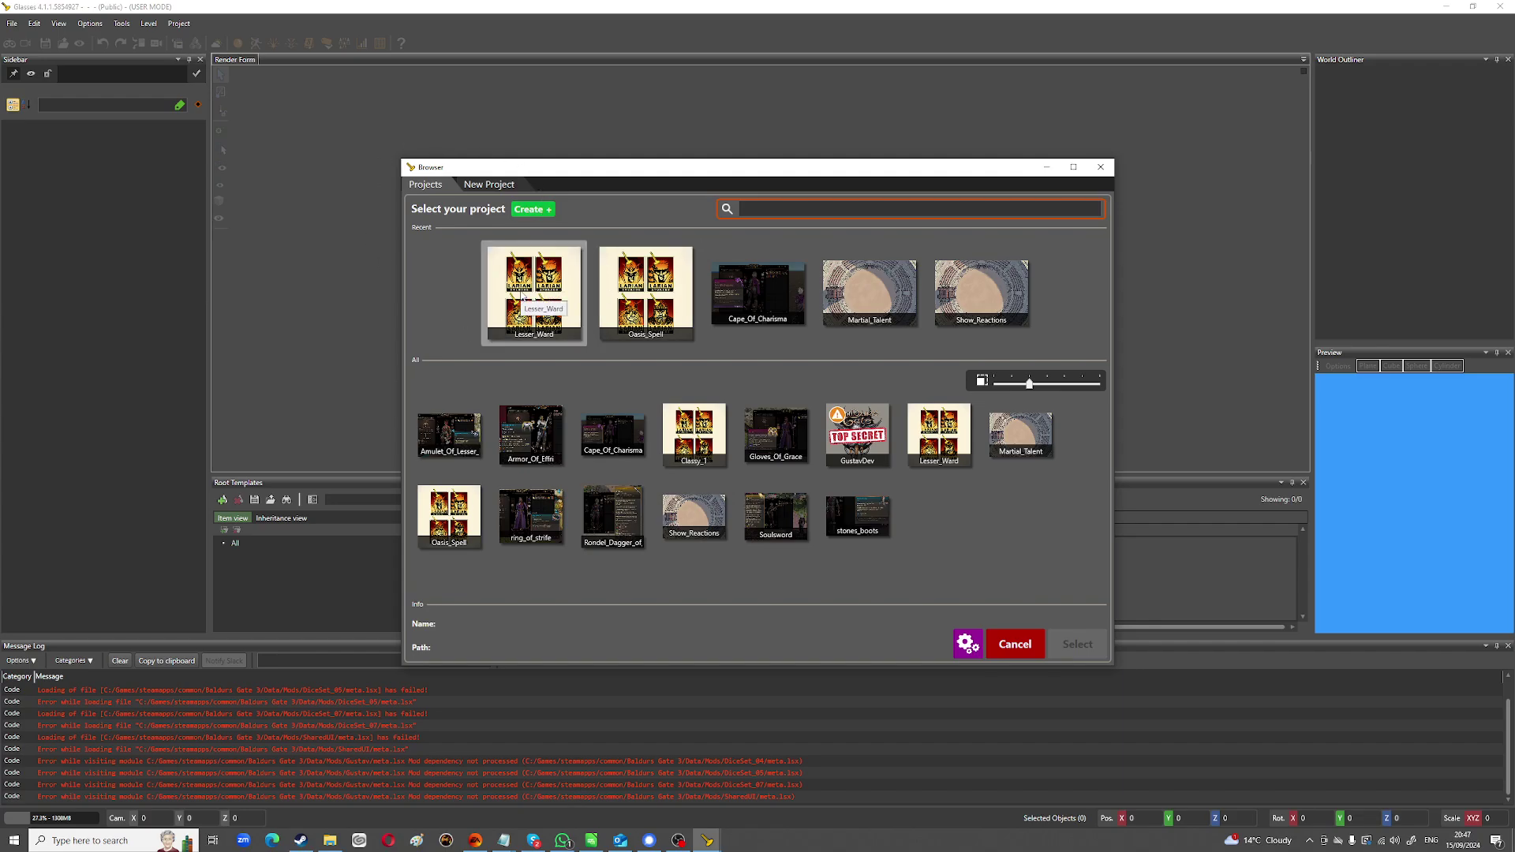
Open the Lesser_Ward project and load its recent Basic_Level_A level.
left_click(496, 184)
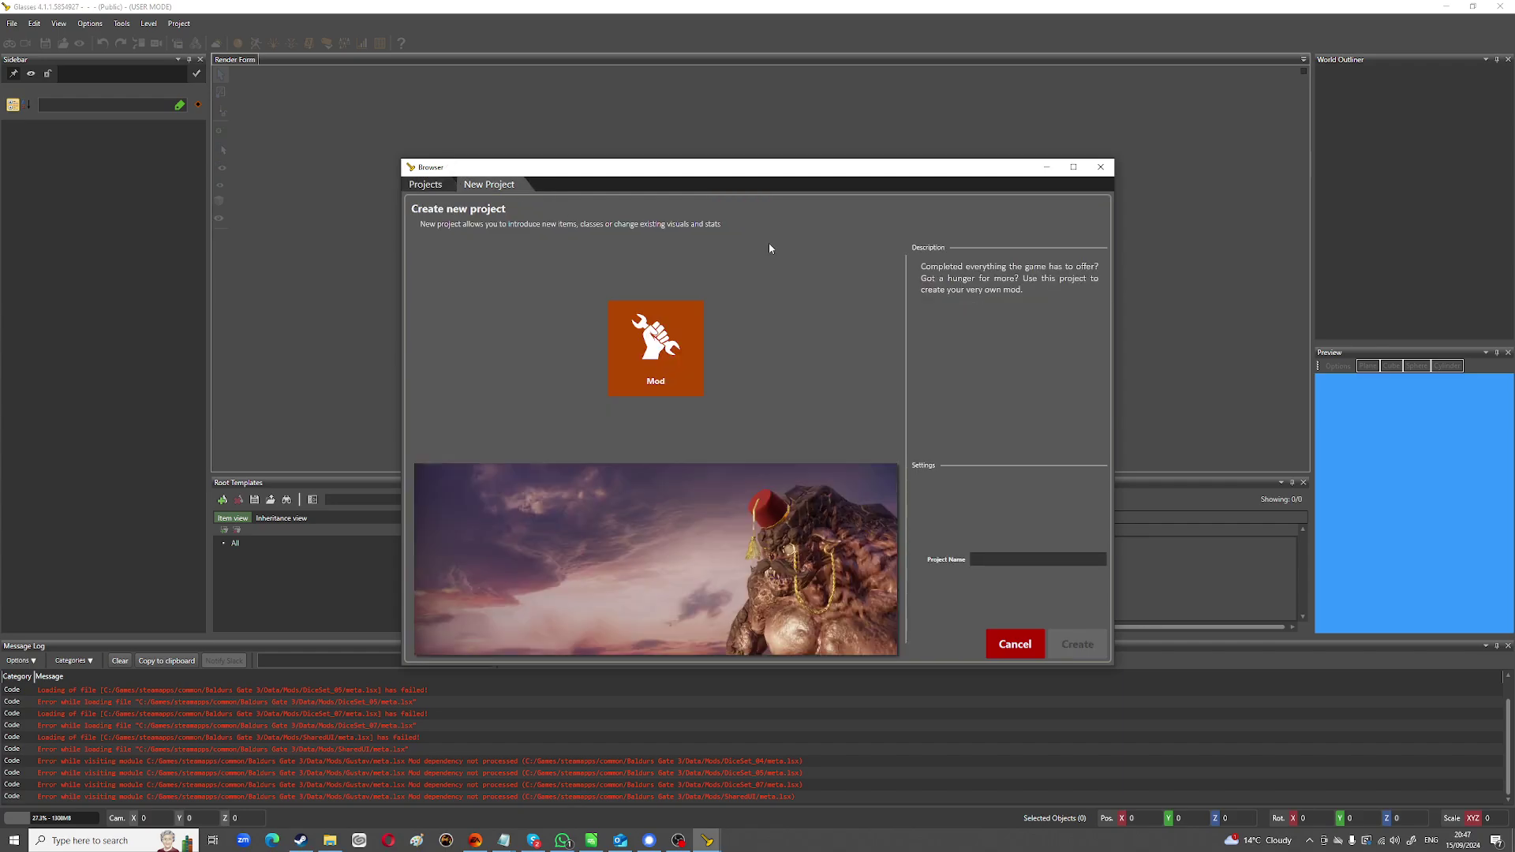
left_click(425, 184)
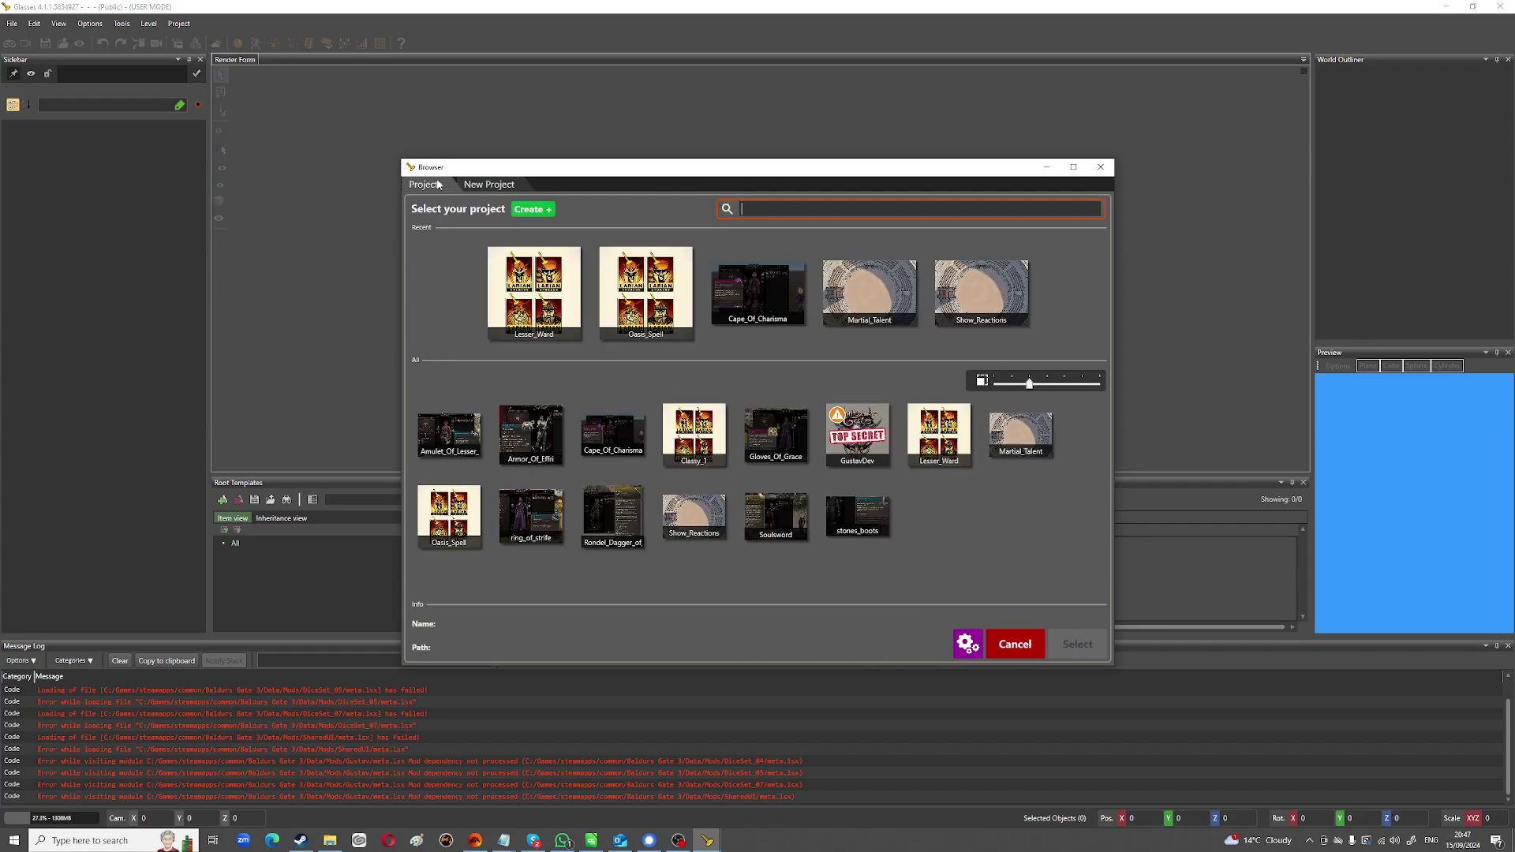
double_click(562, 307)
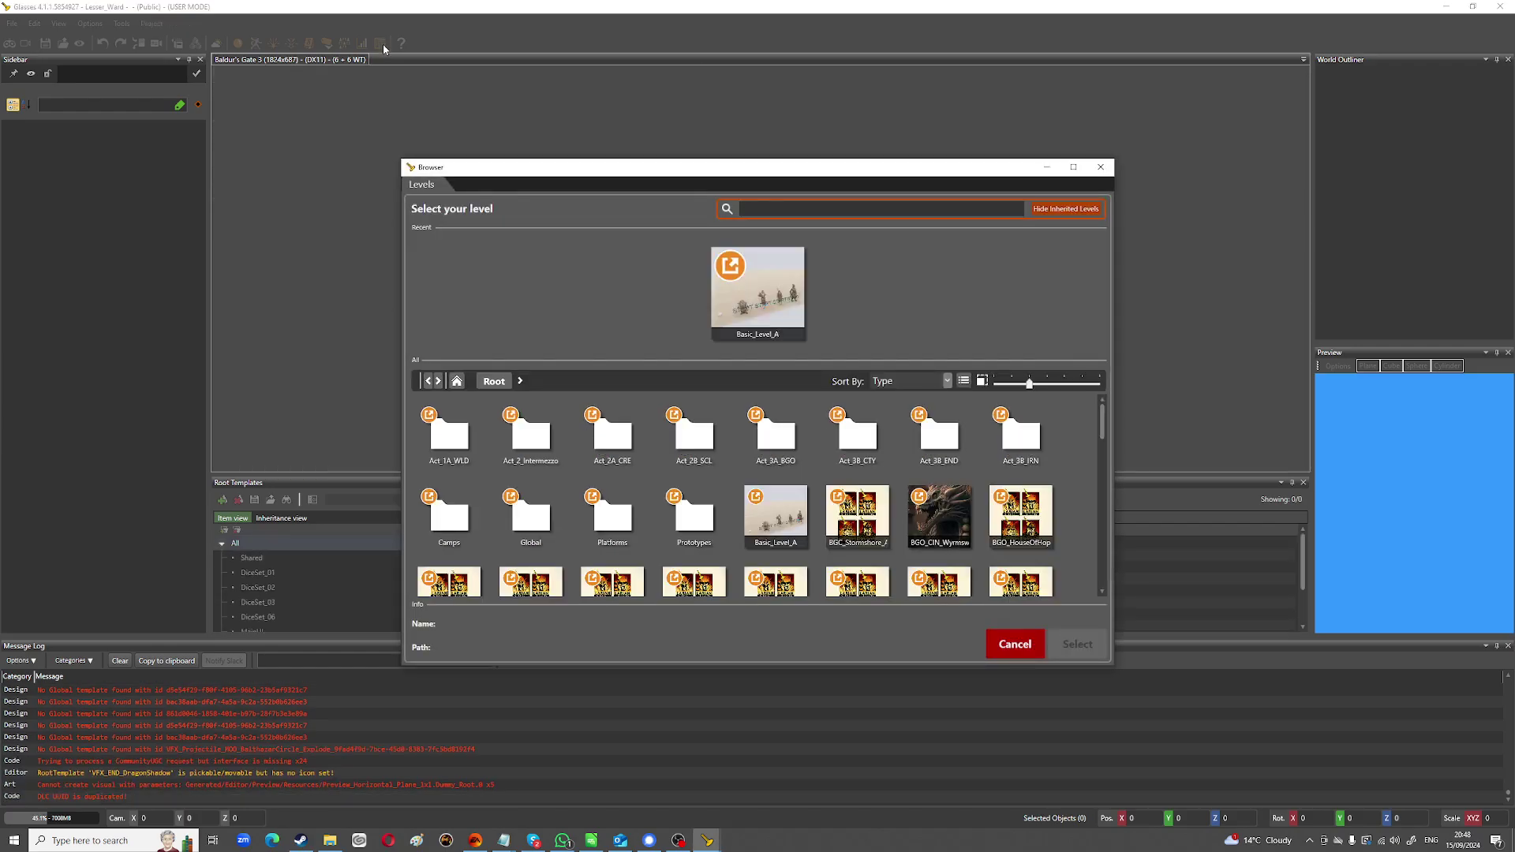
left_click(766, 326)
left_click(1079, 644)
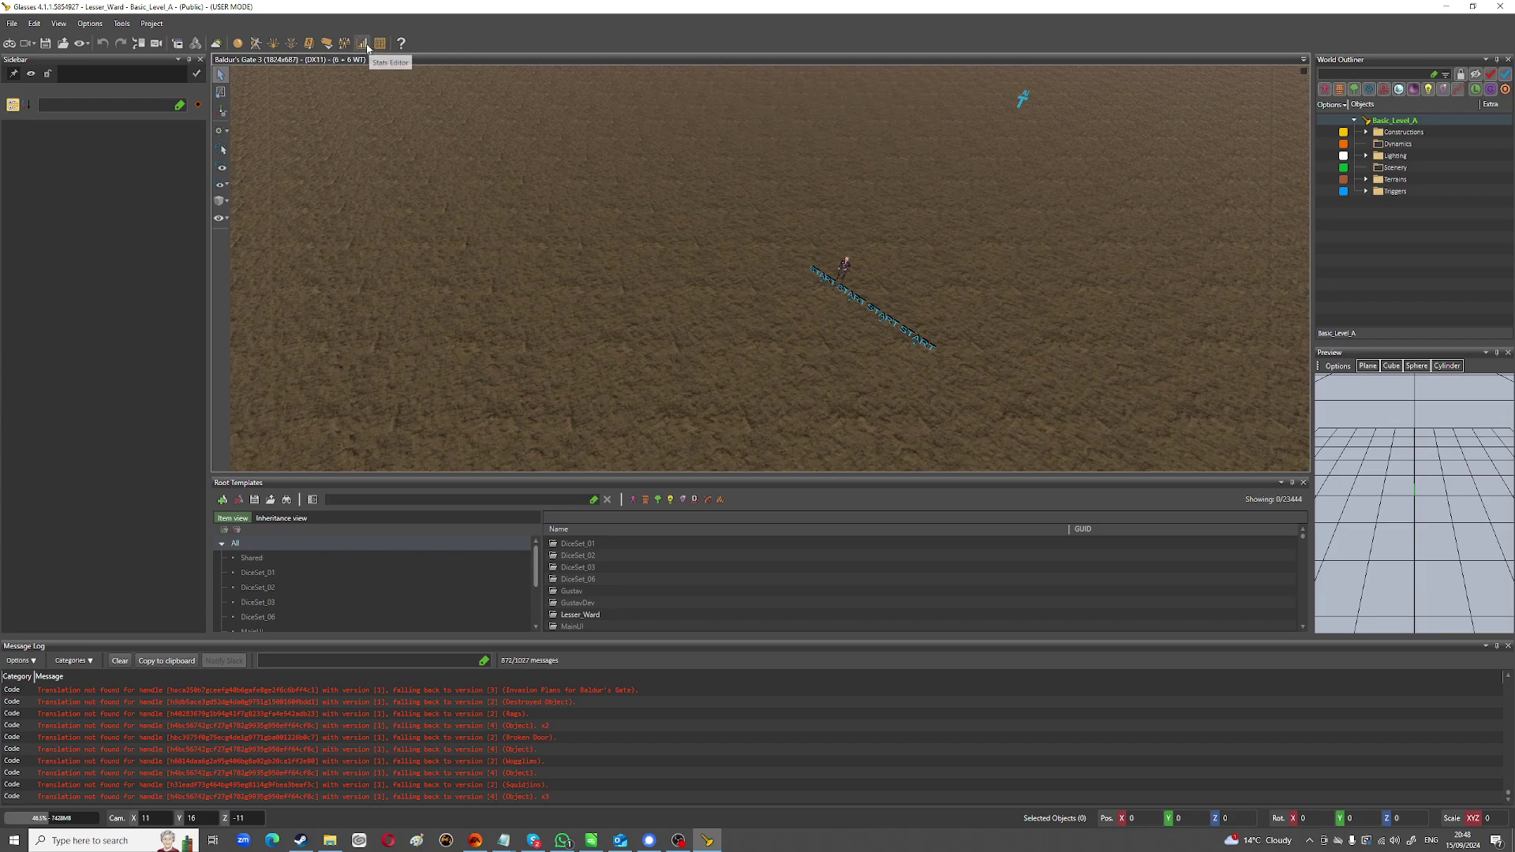
Open the Stats Editor and go to the Shared > SpellData > Shout category.
left_click(363, 44)
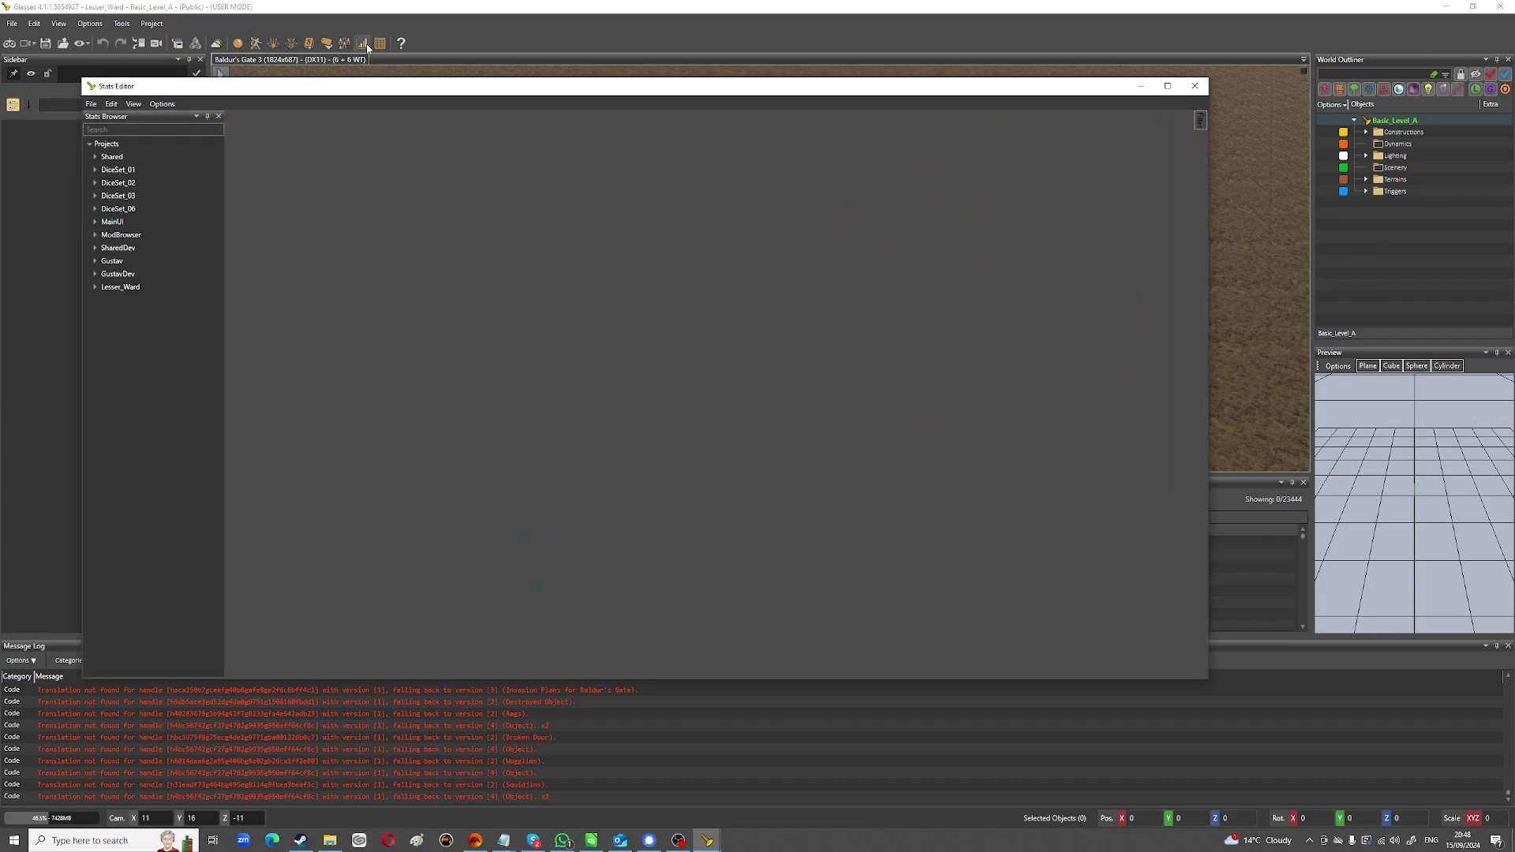
left_click(94, 157)
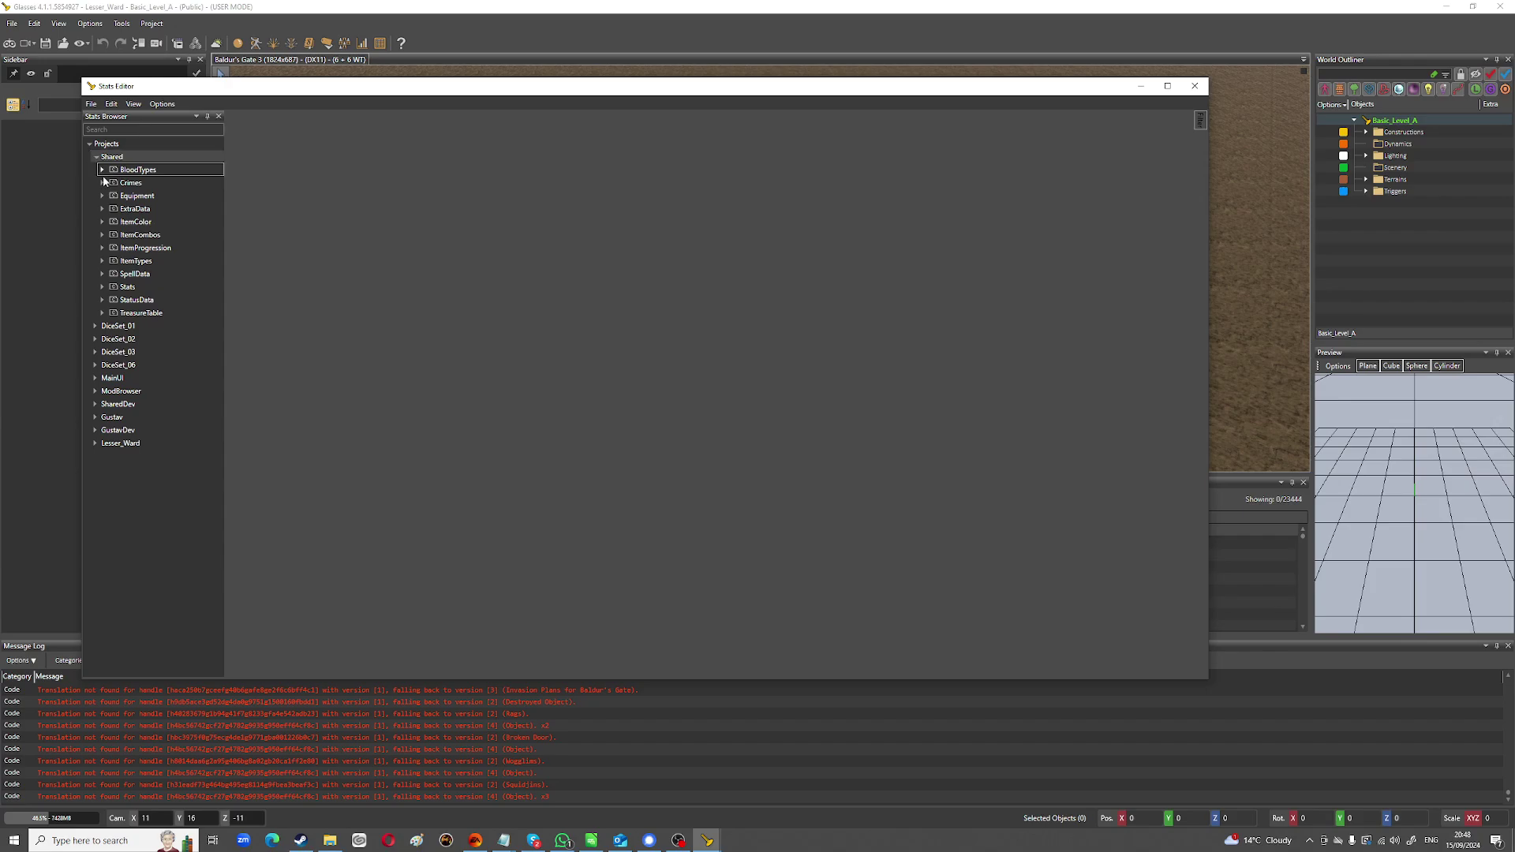
left_click(100, 274)
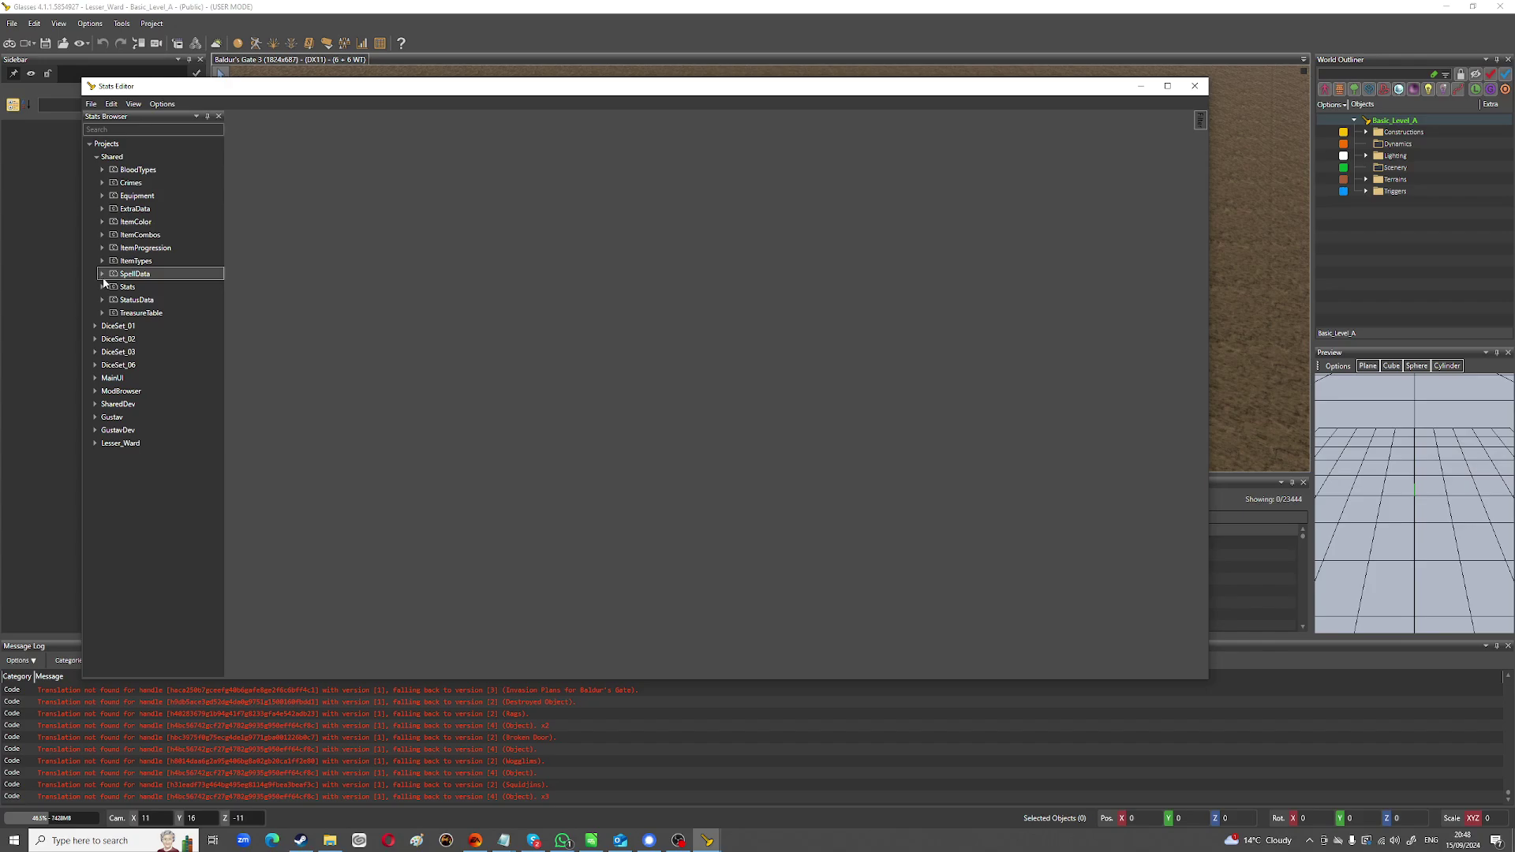
left_click(103, 274)
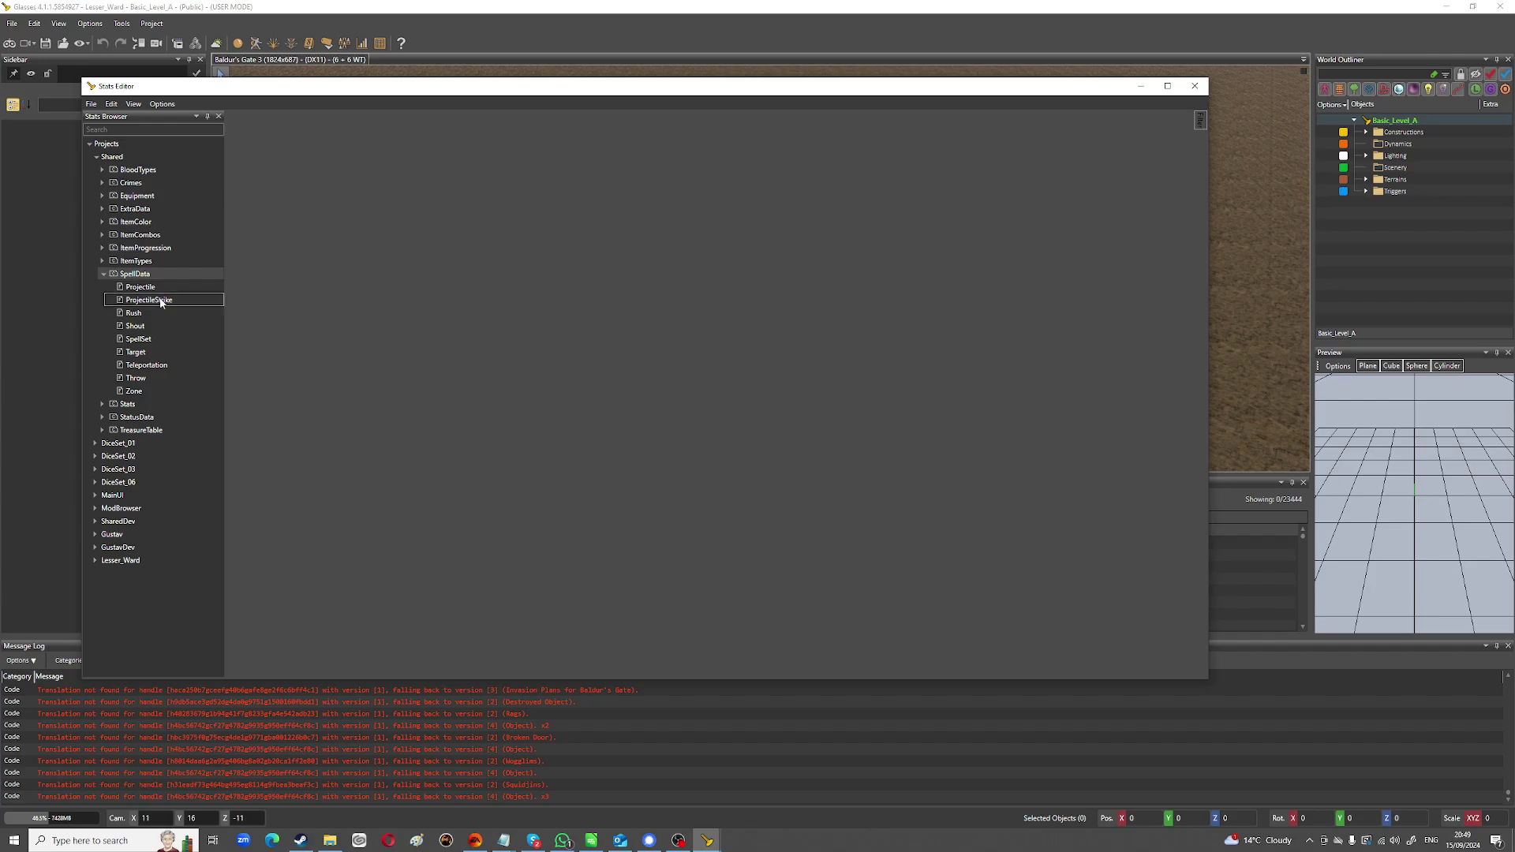
left_click(148, 333)
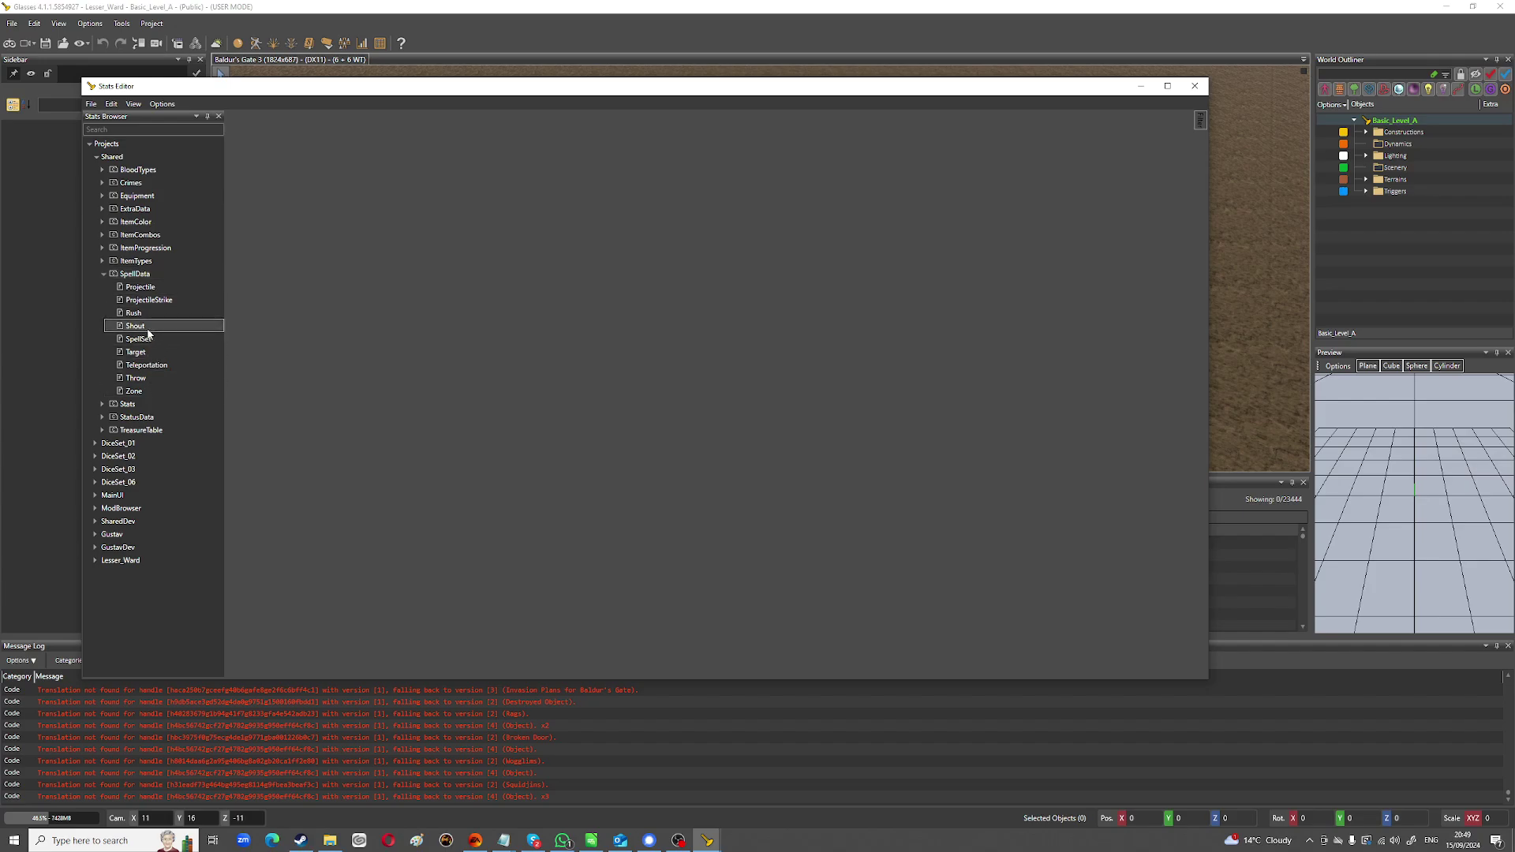
Open the shared Shout table, find the Blur spell and widen the Stats Editor.
double_click(147, 328)
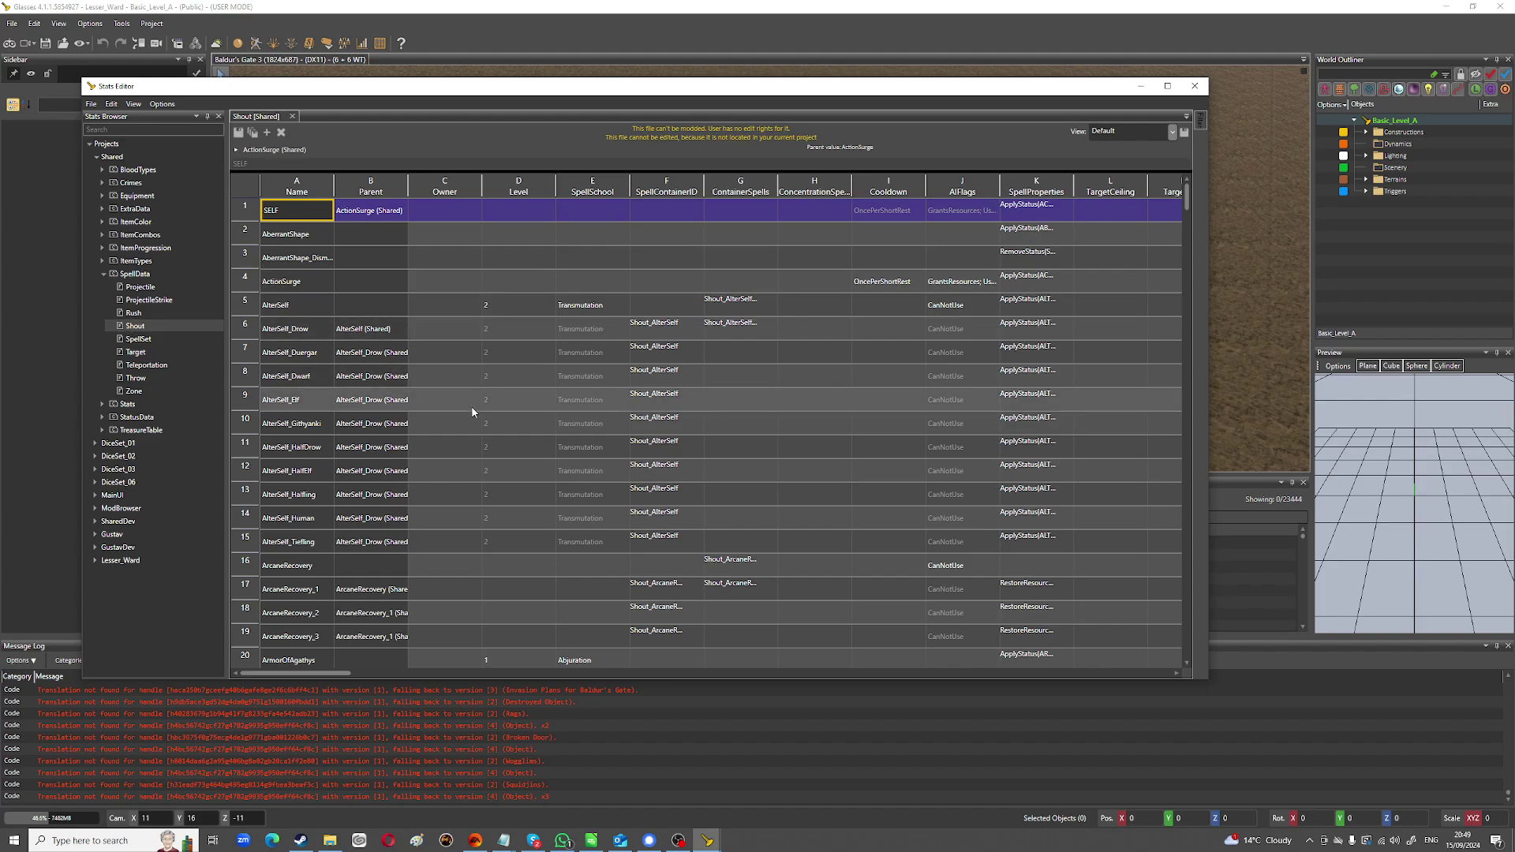
scroll(438, 382, "down", 9)
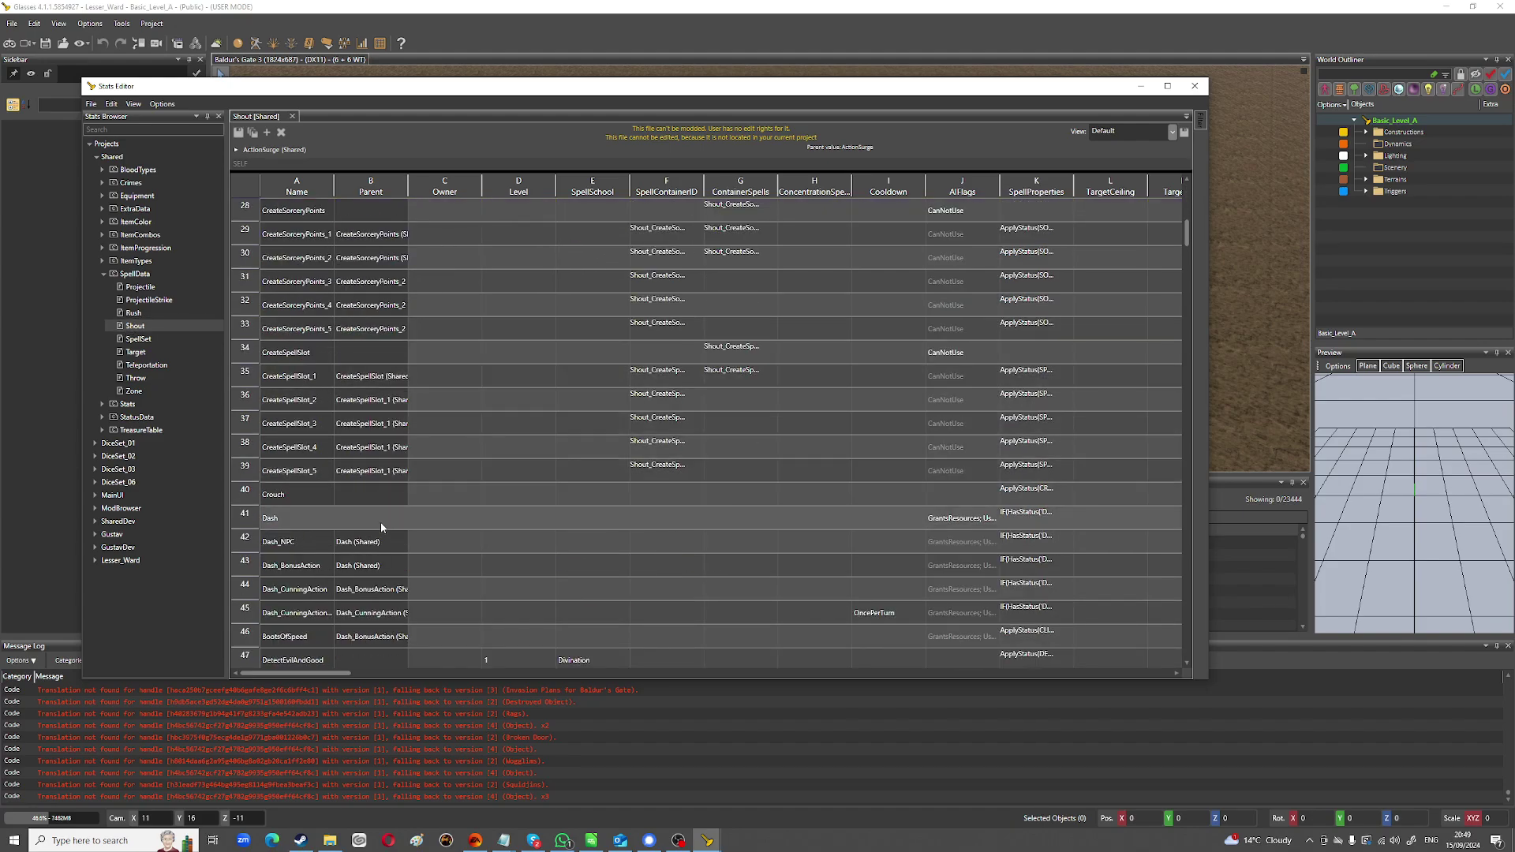
scroll(367, 512, "up", 3)
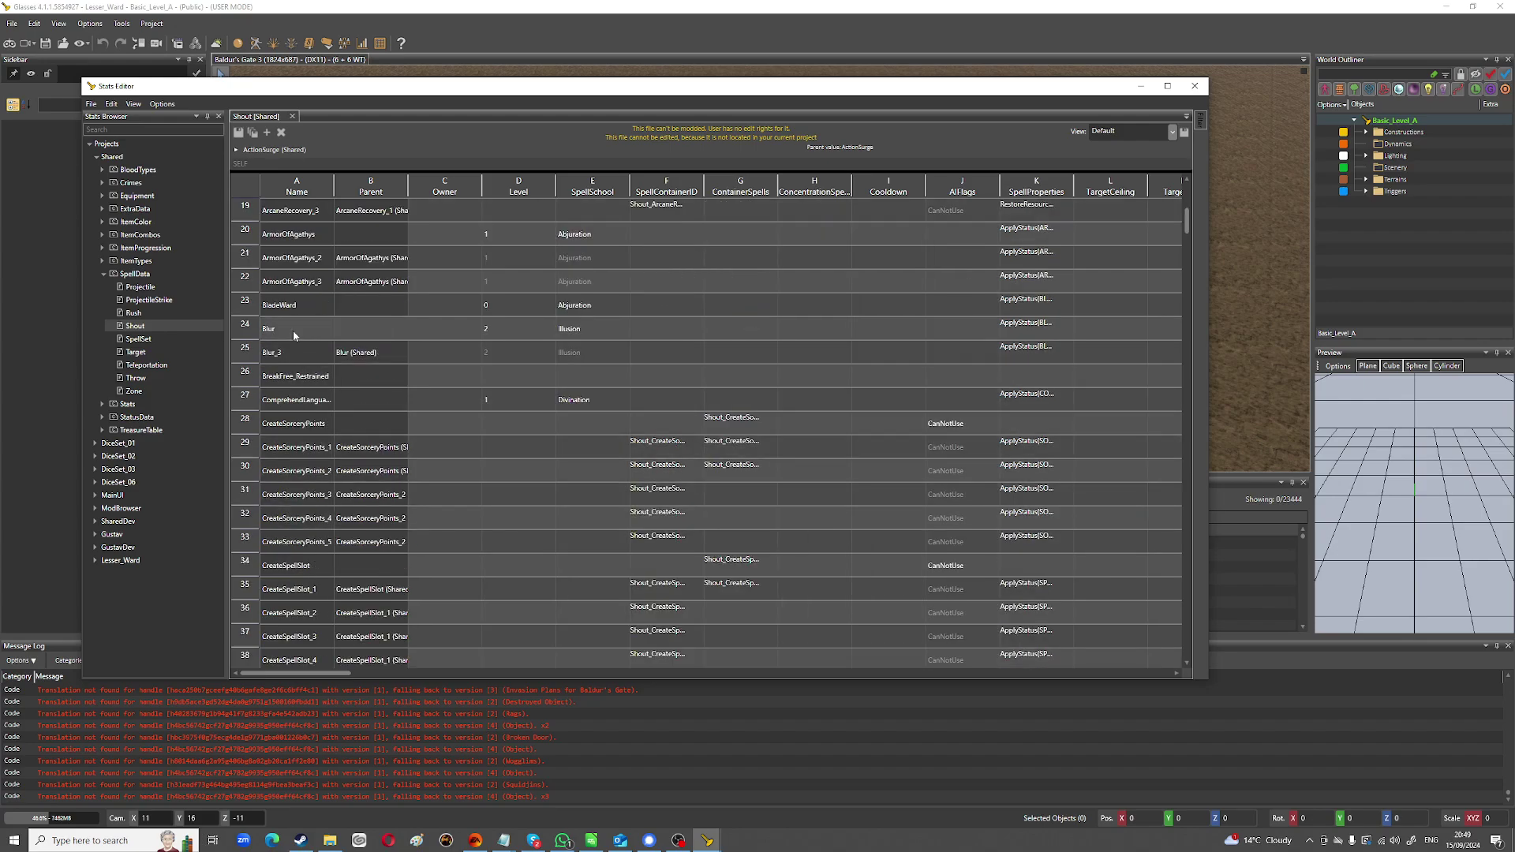
left_click(1033, 330)
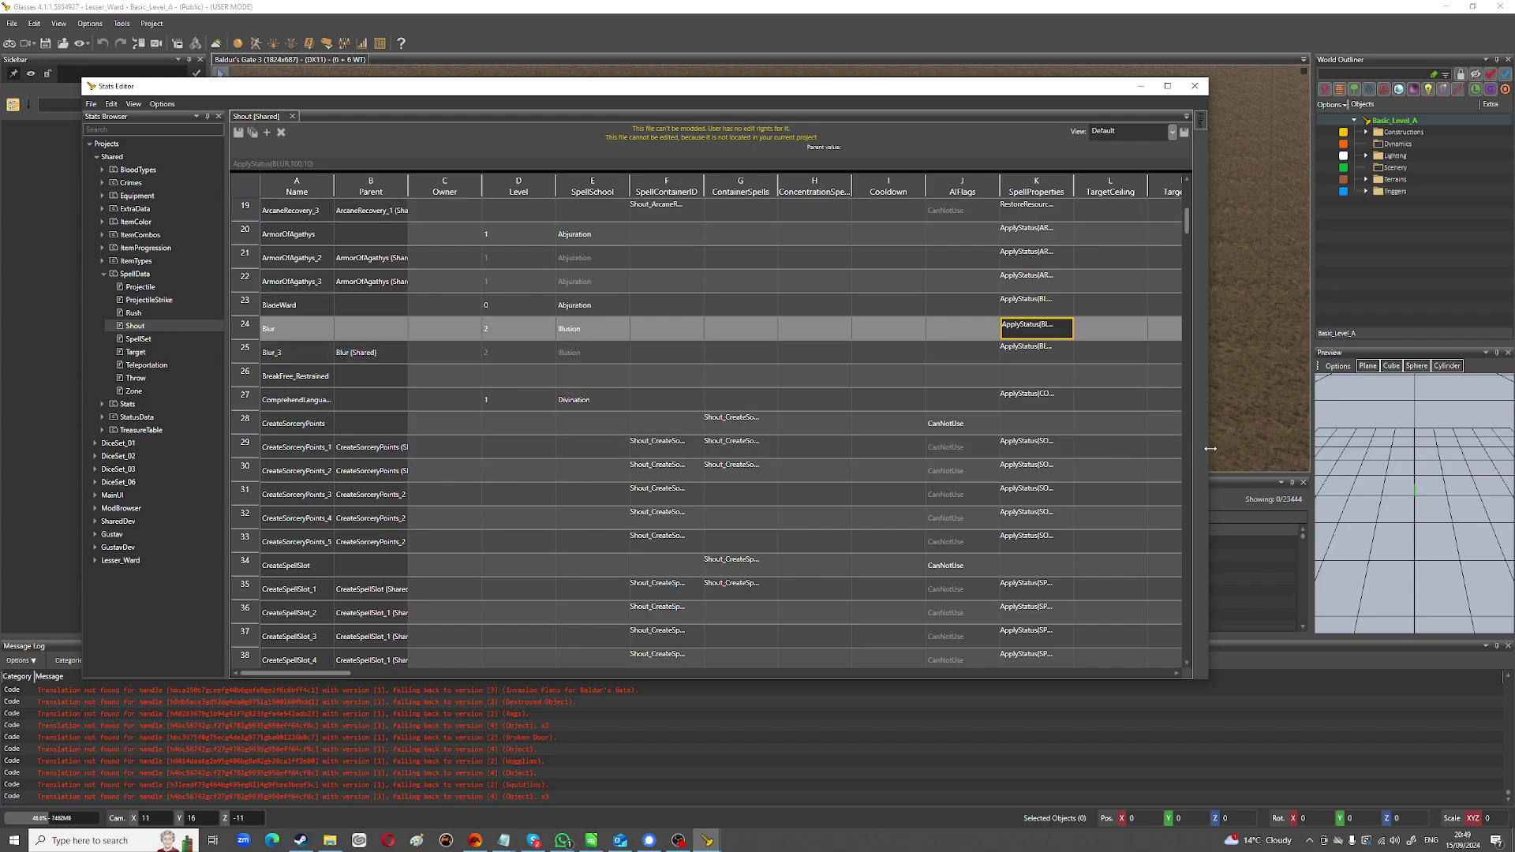
left_click_drag(1208, 451, 1459, 452)
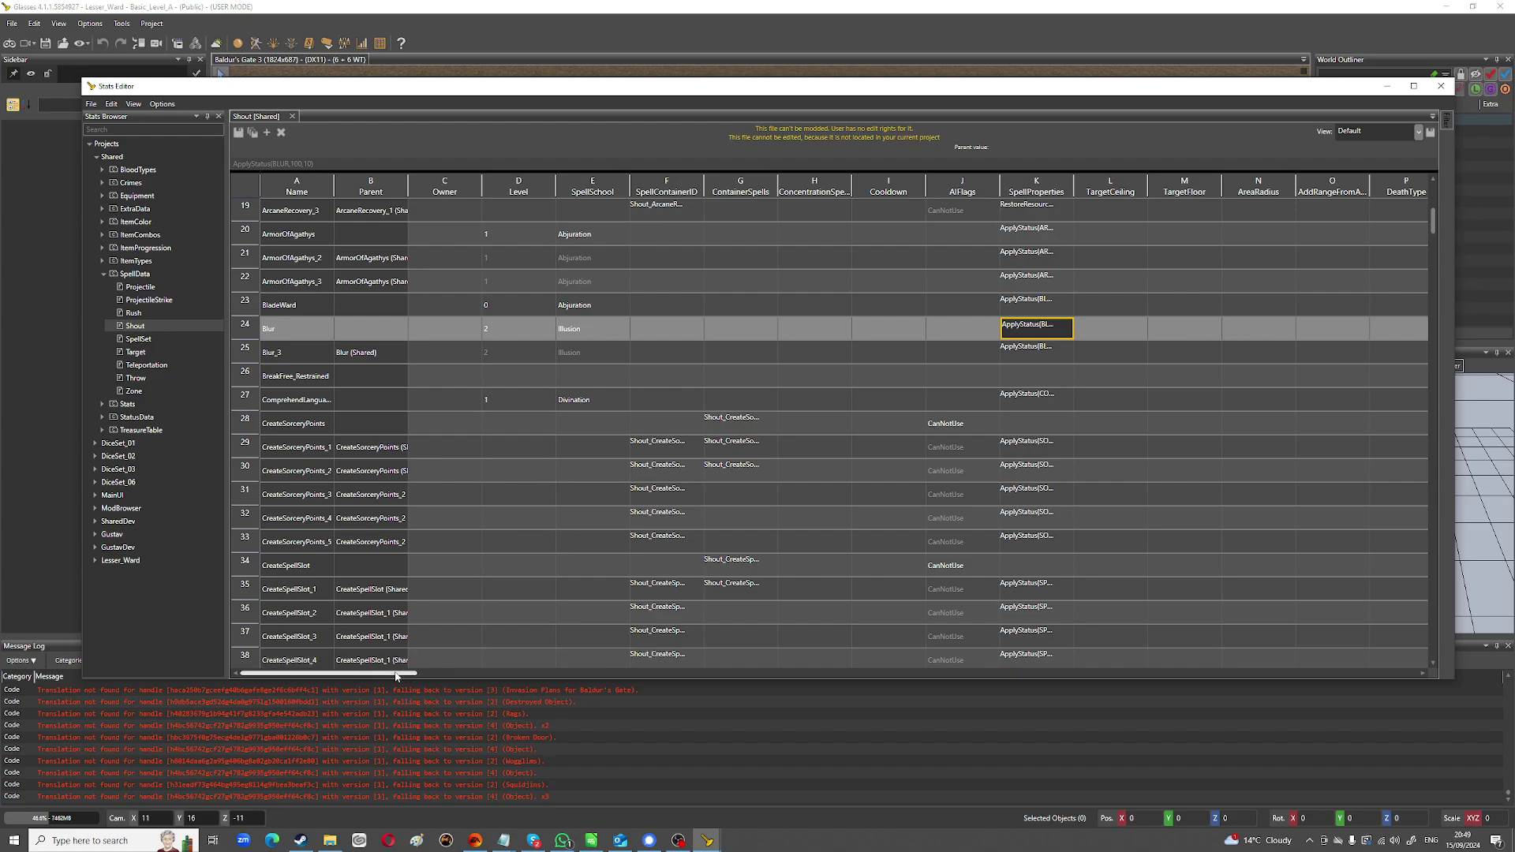
Bring up the Blur row's Create derived in > LesserWard option.
left_click(246, 328)
right_click(249, 331)
mouse_move(316, 347)
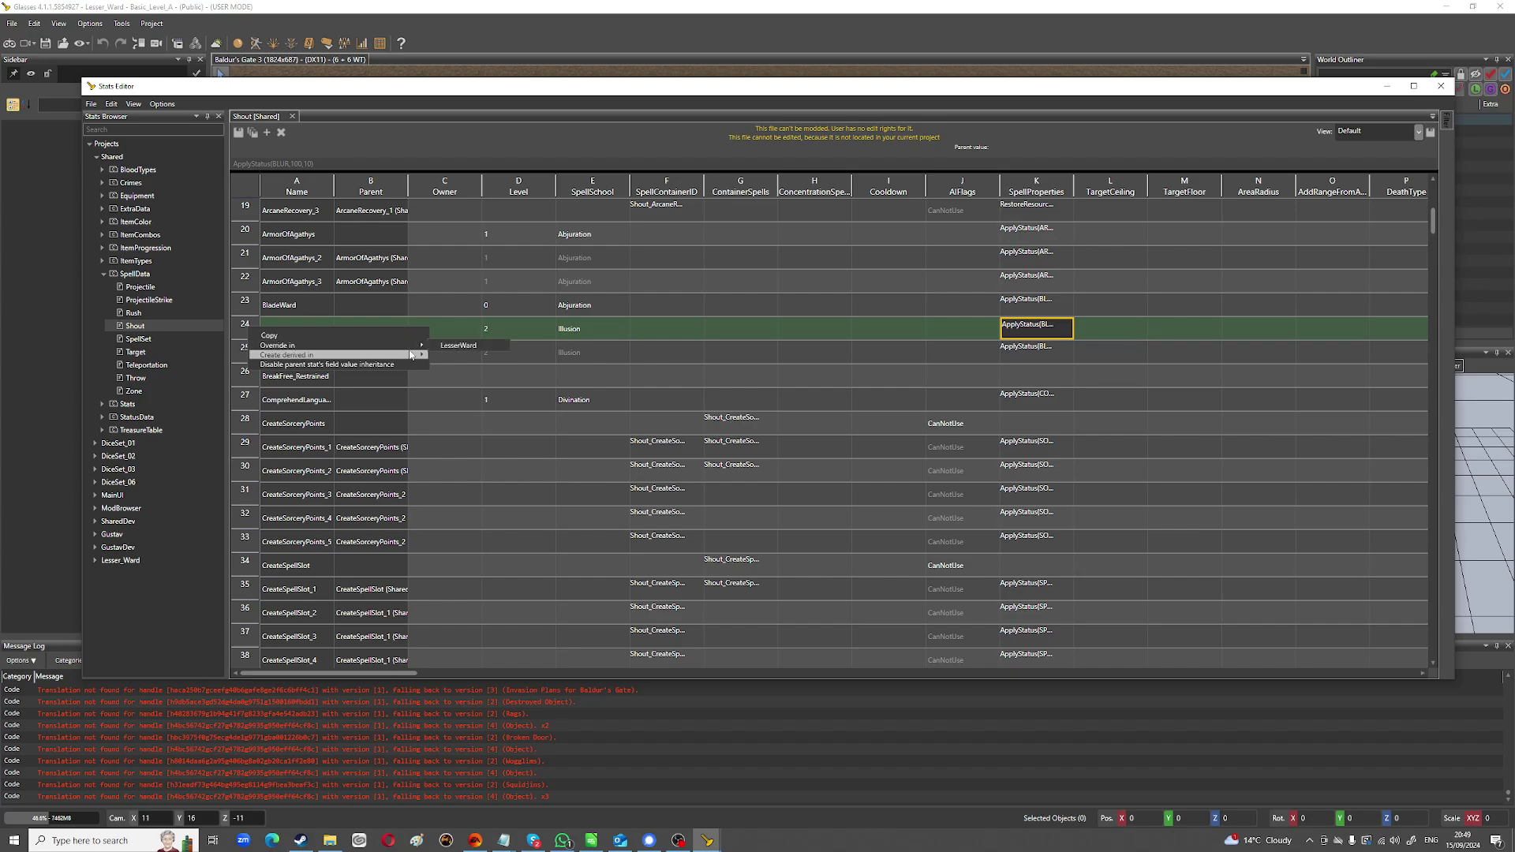
mouse_move(368, 356)
Derive Blur into the LesserWard project and rename the new row LesserWard.
left_click(463, 355)
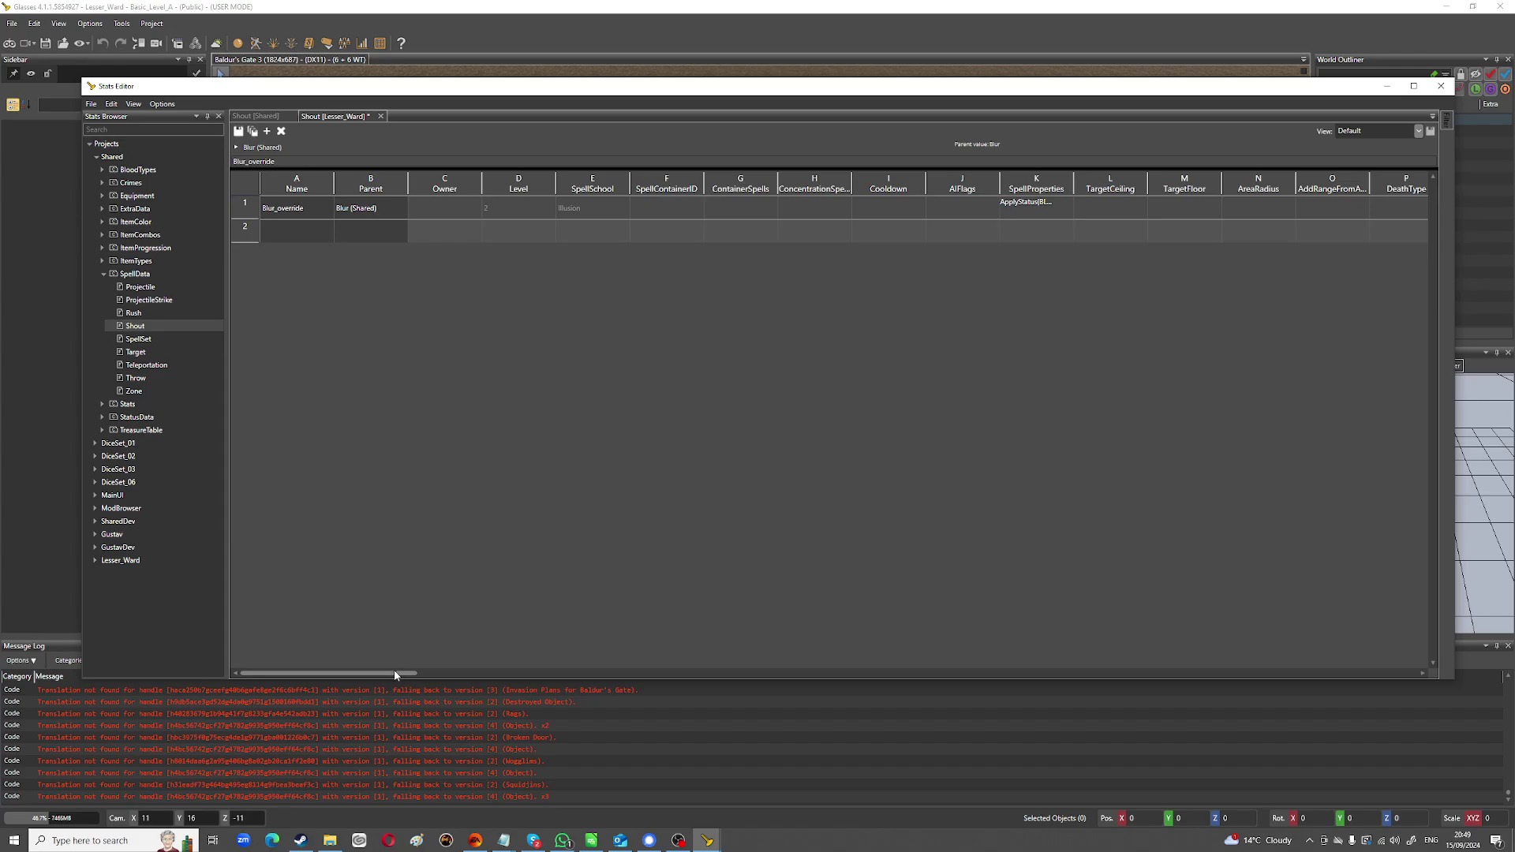
left_click(309, 207)
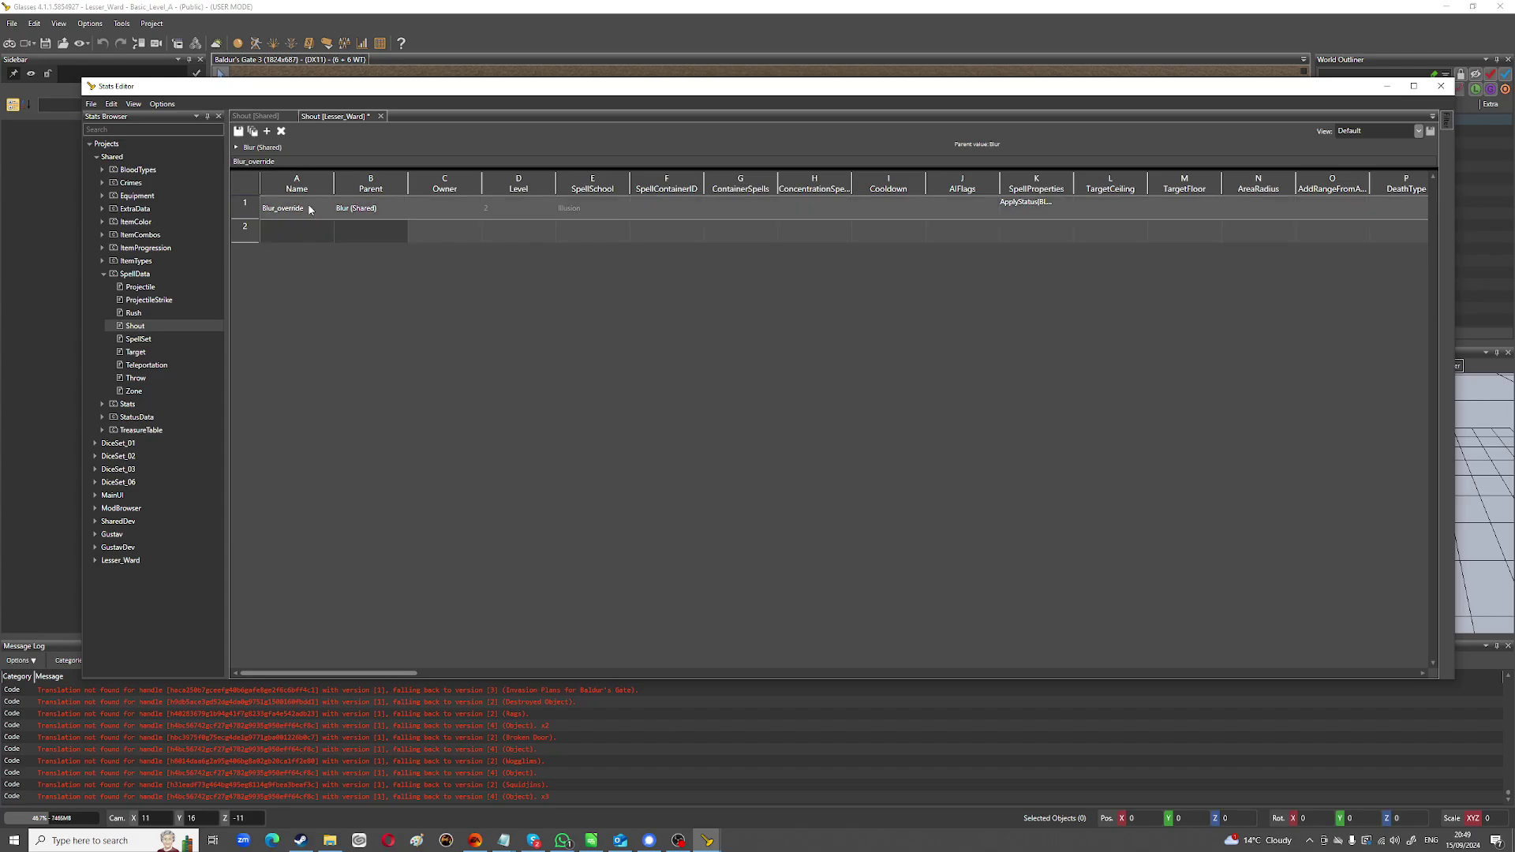
left_click(309, 206)
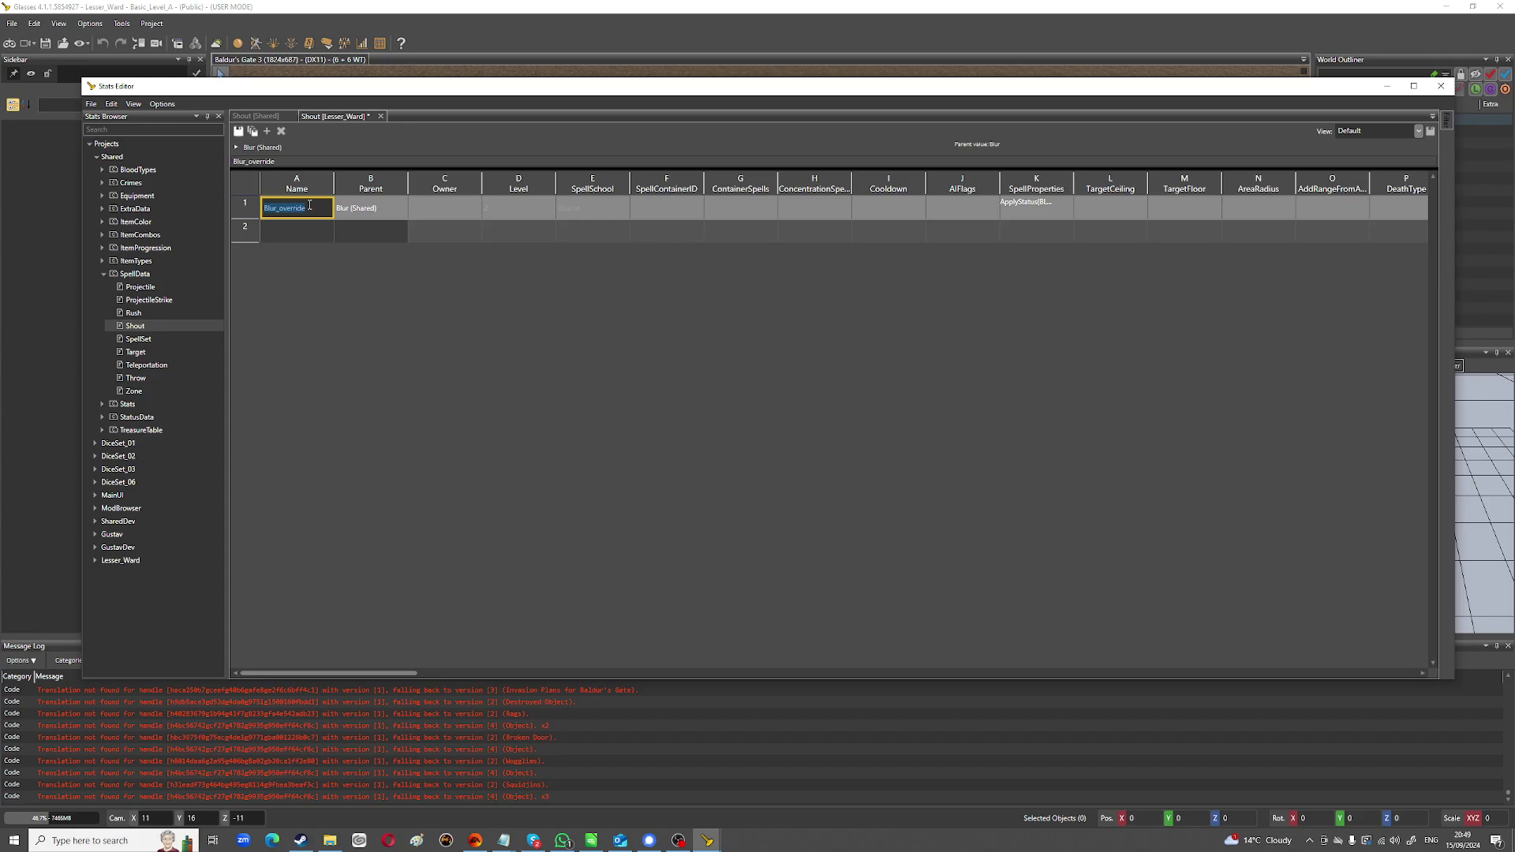
type("LesserWard")
Commit the LesserWard name and trim ',10' from its SpellProperties value.
left_click(605, 210)
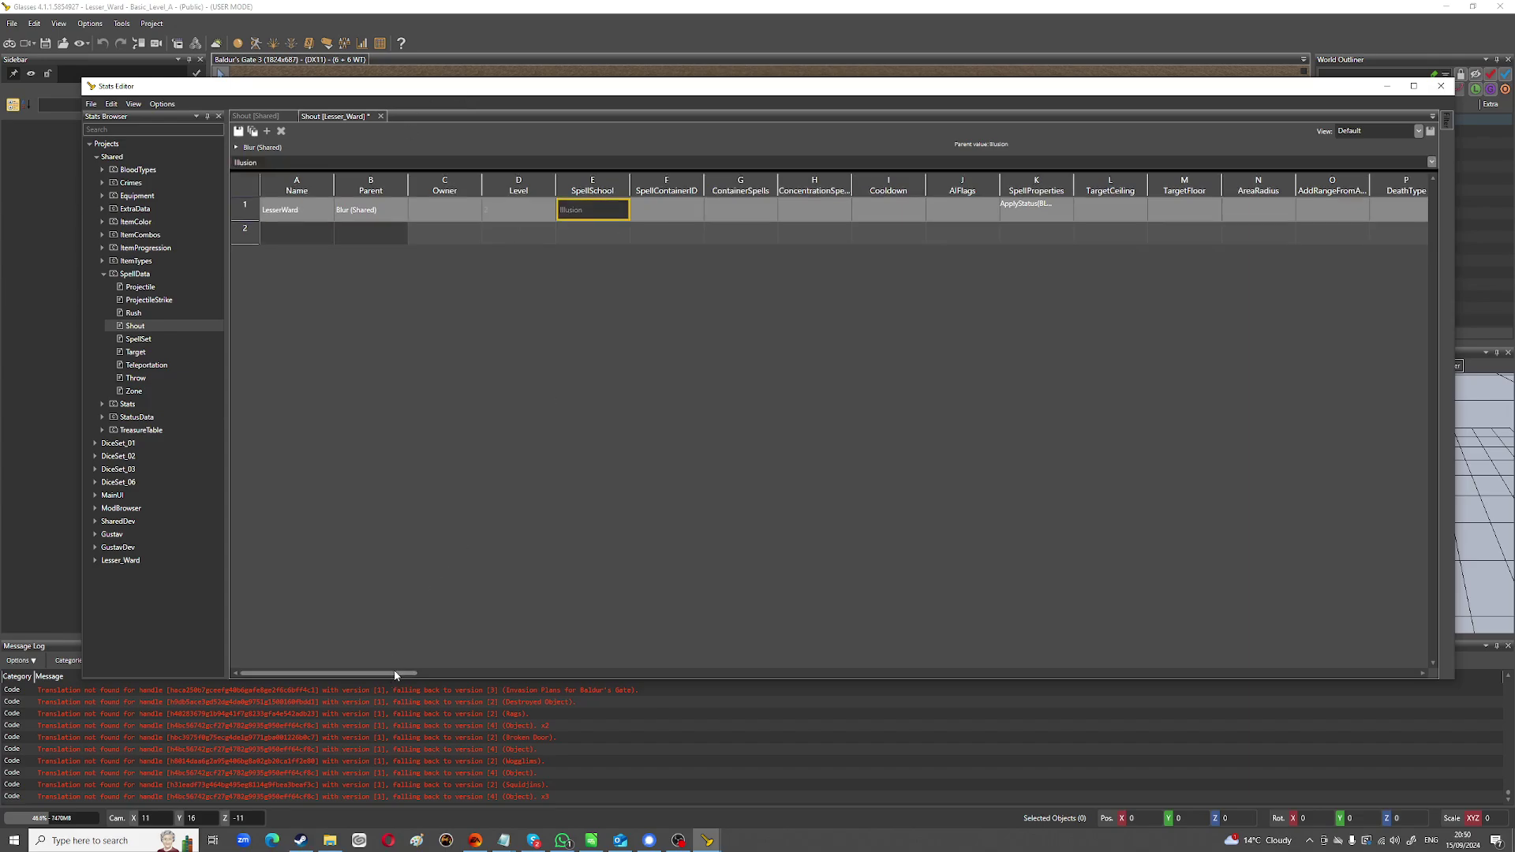
left_click_drag(403, 681, 457, 678)
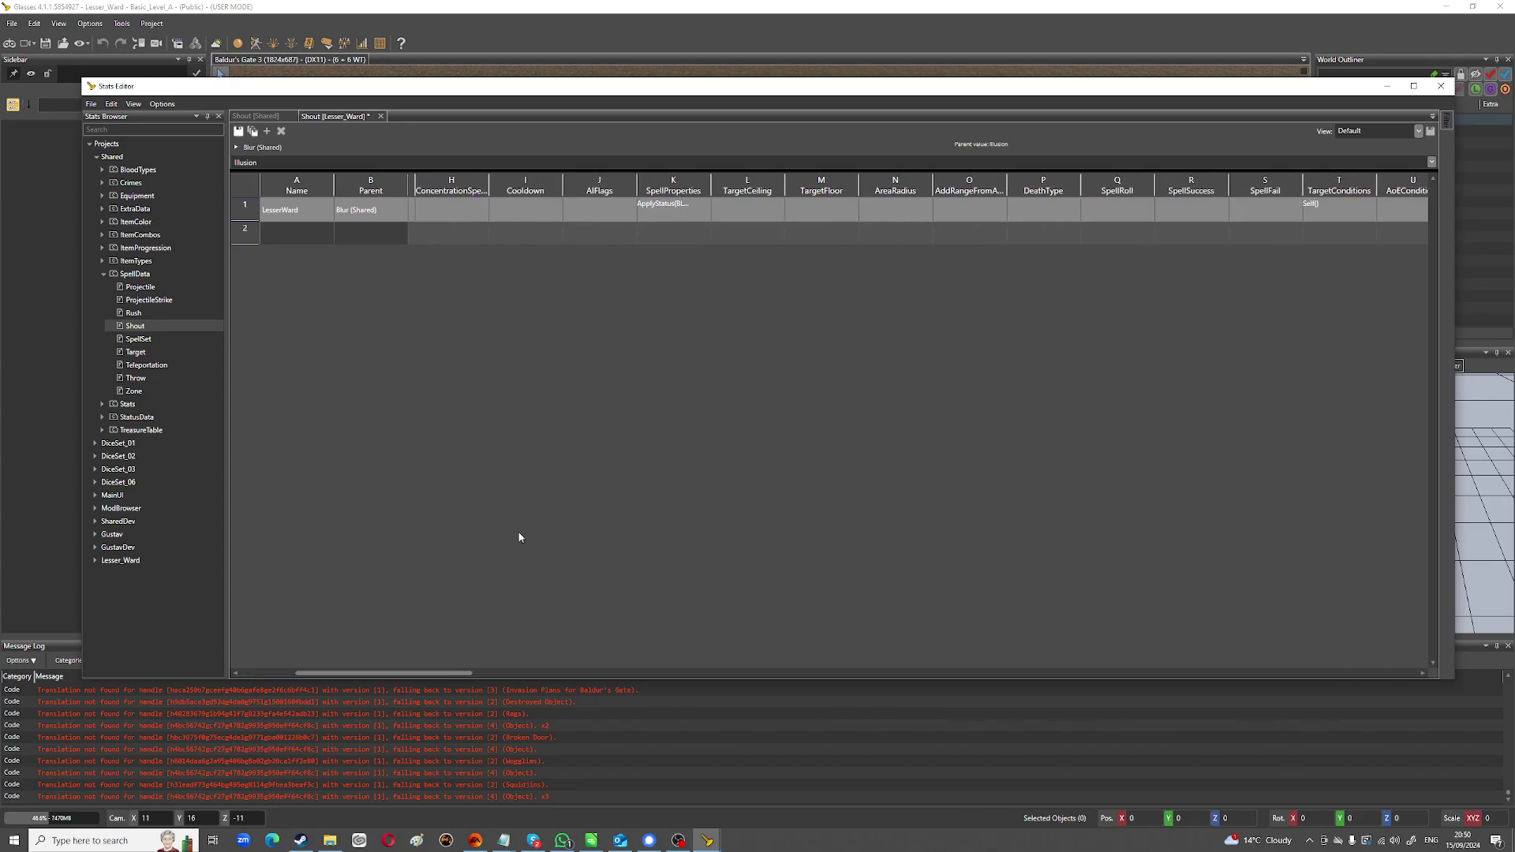
left_click(685, 207)
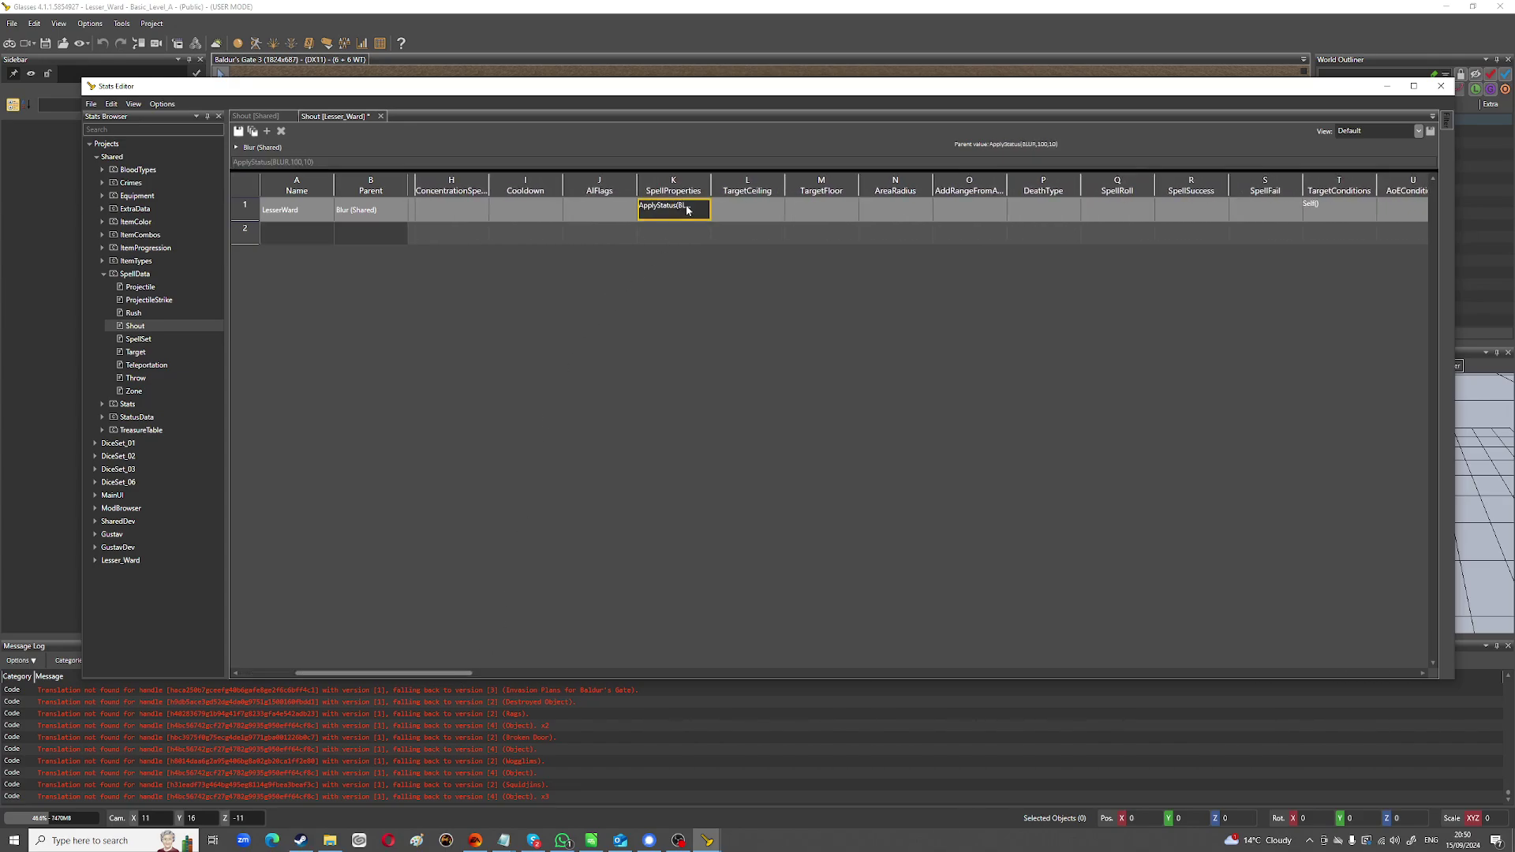
left_click(310, 163)
left_click(317, 164)
key("BackSpace")
key("BackSpace")
key("BackSpace")
left_click(748, 210)
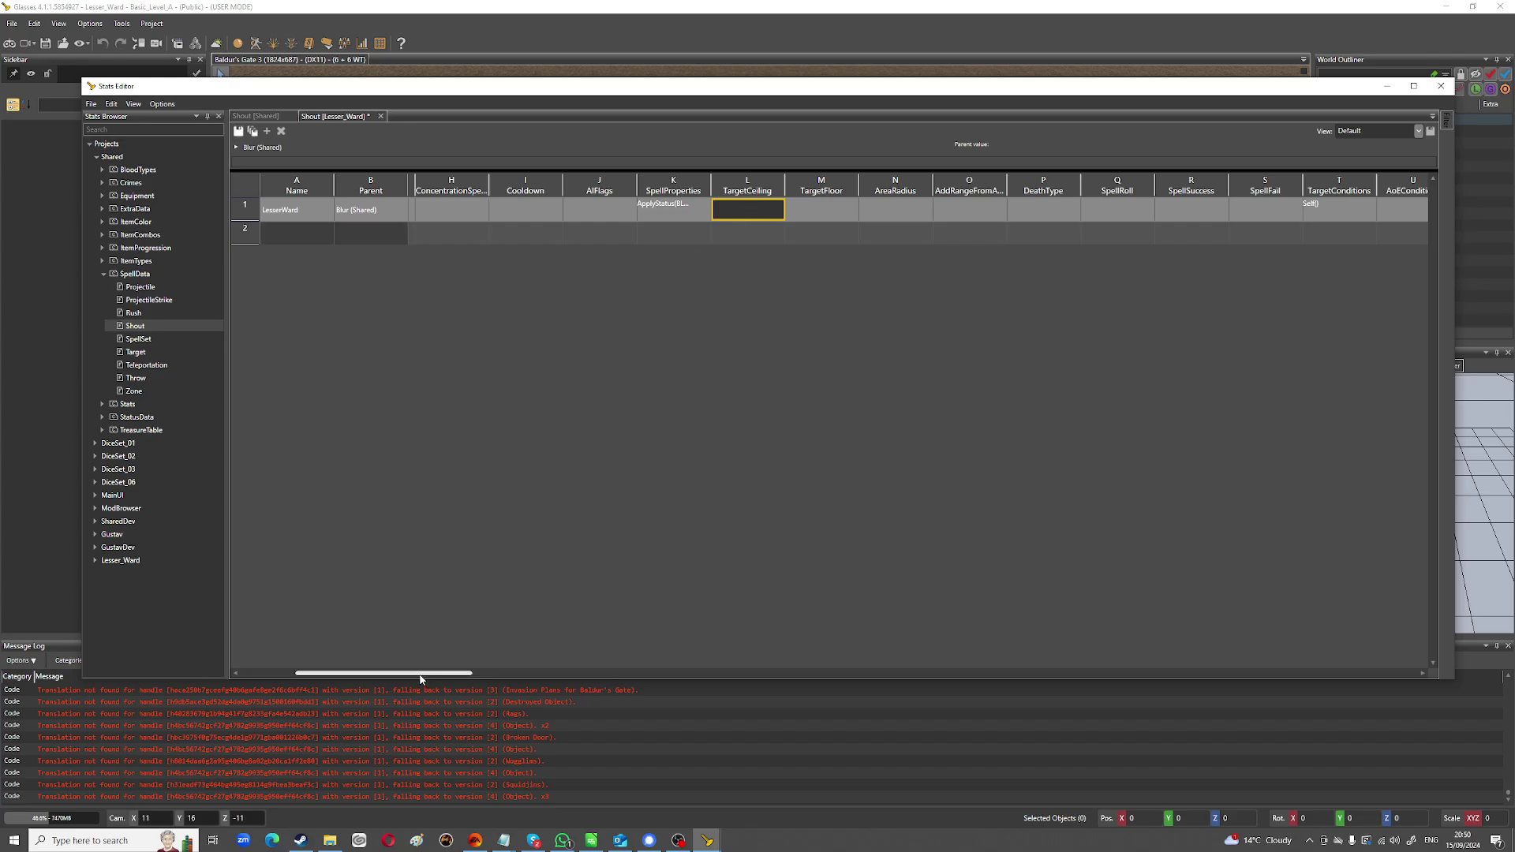
left_click_drag(423, 676, 560, 685)
left_click(654, 215)
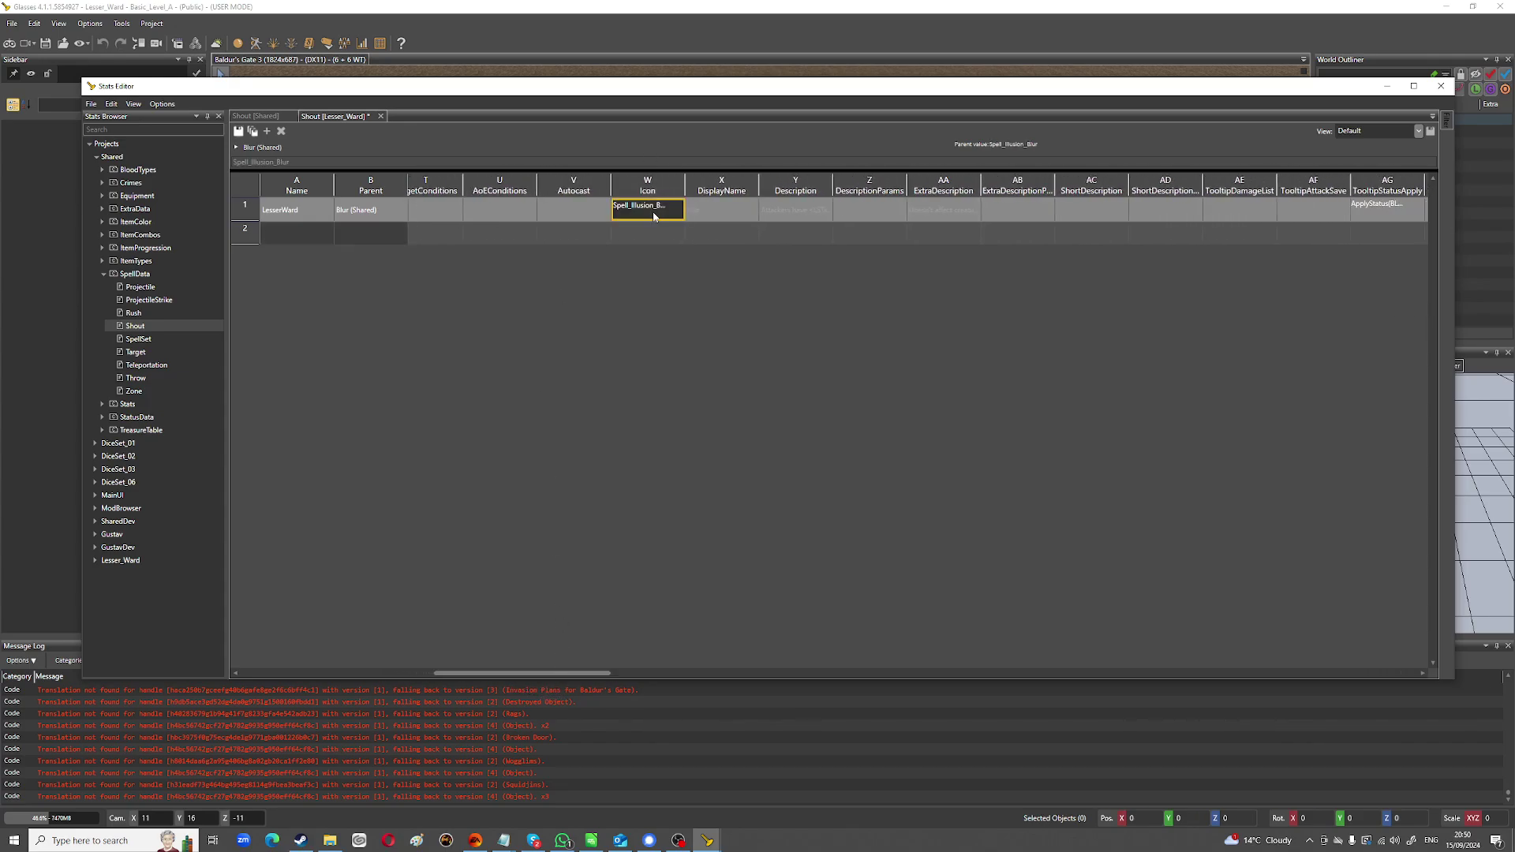
left_click(655, 214)
double_click(675, 209)
left_click(714, 219)
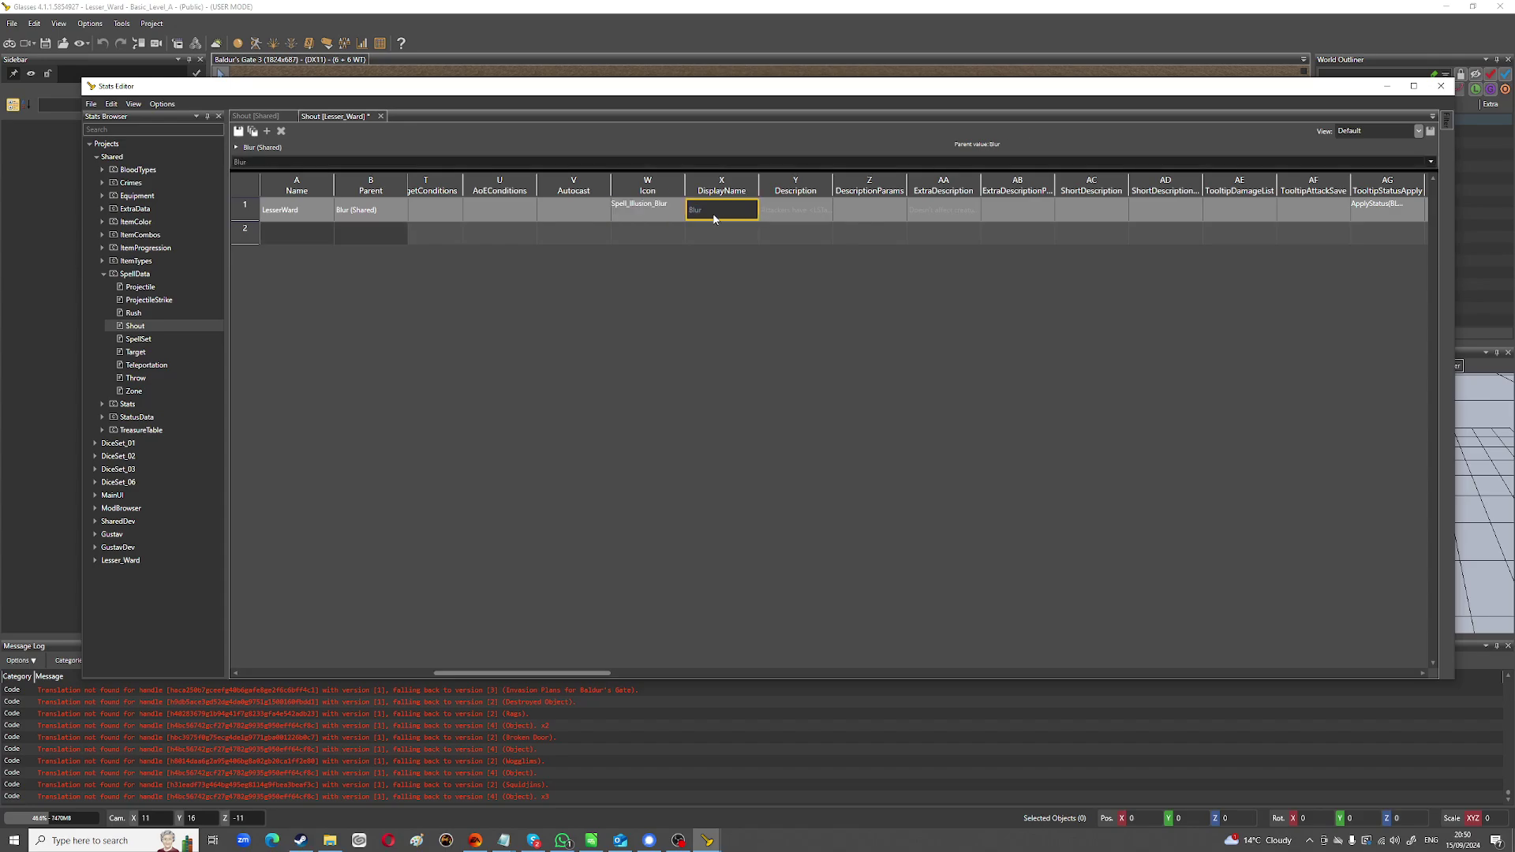
left_click(704, 210)
left_click(749, 211)
left_click(747, 215)
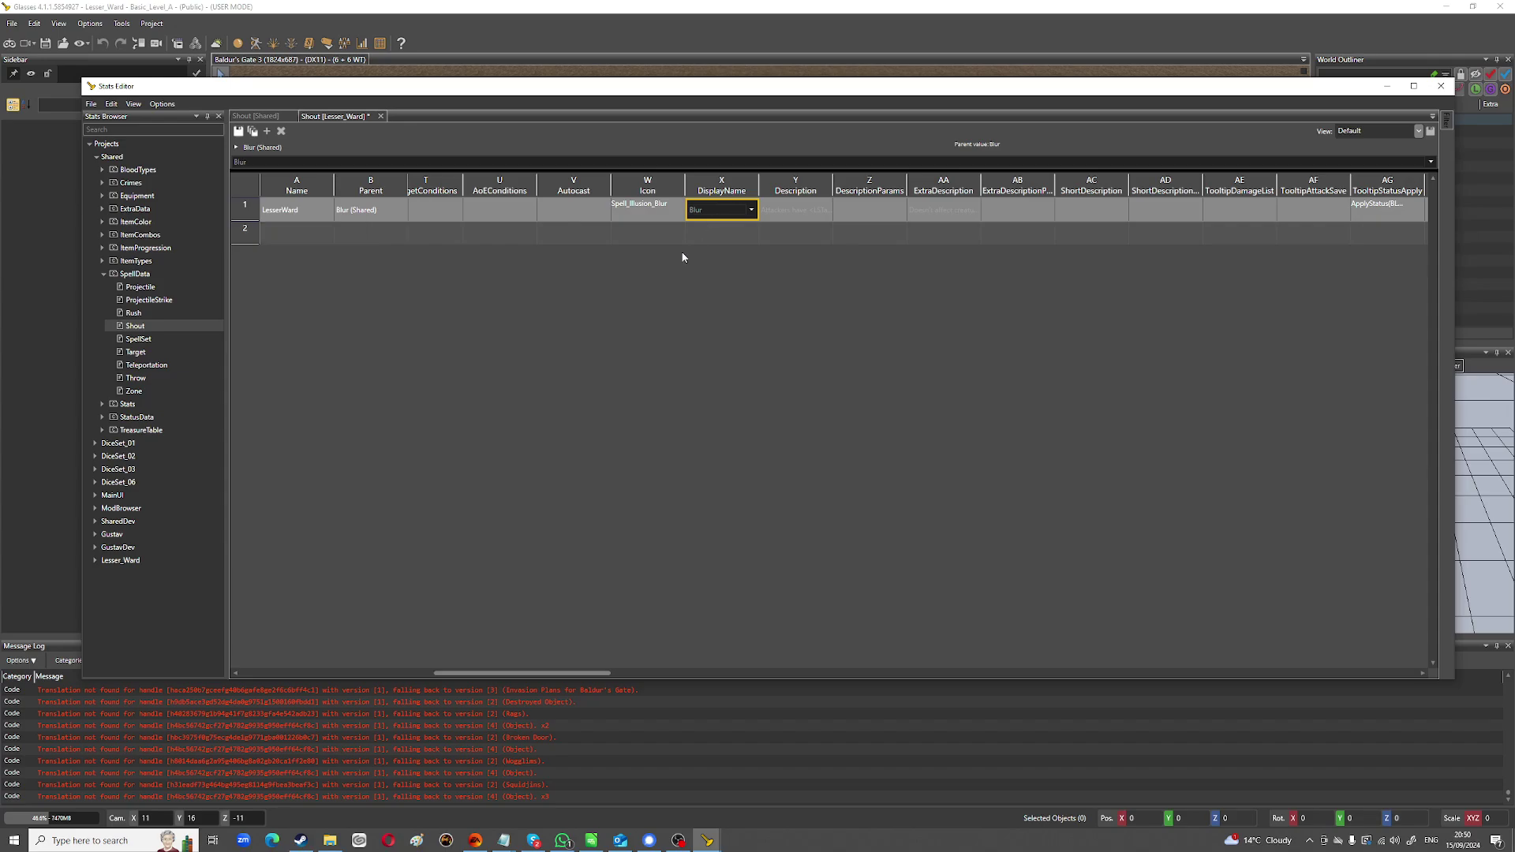
left_click_drag(509, 676, 534, 675)
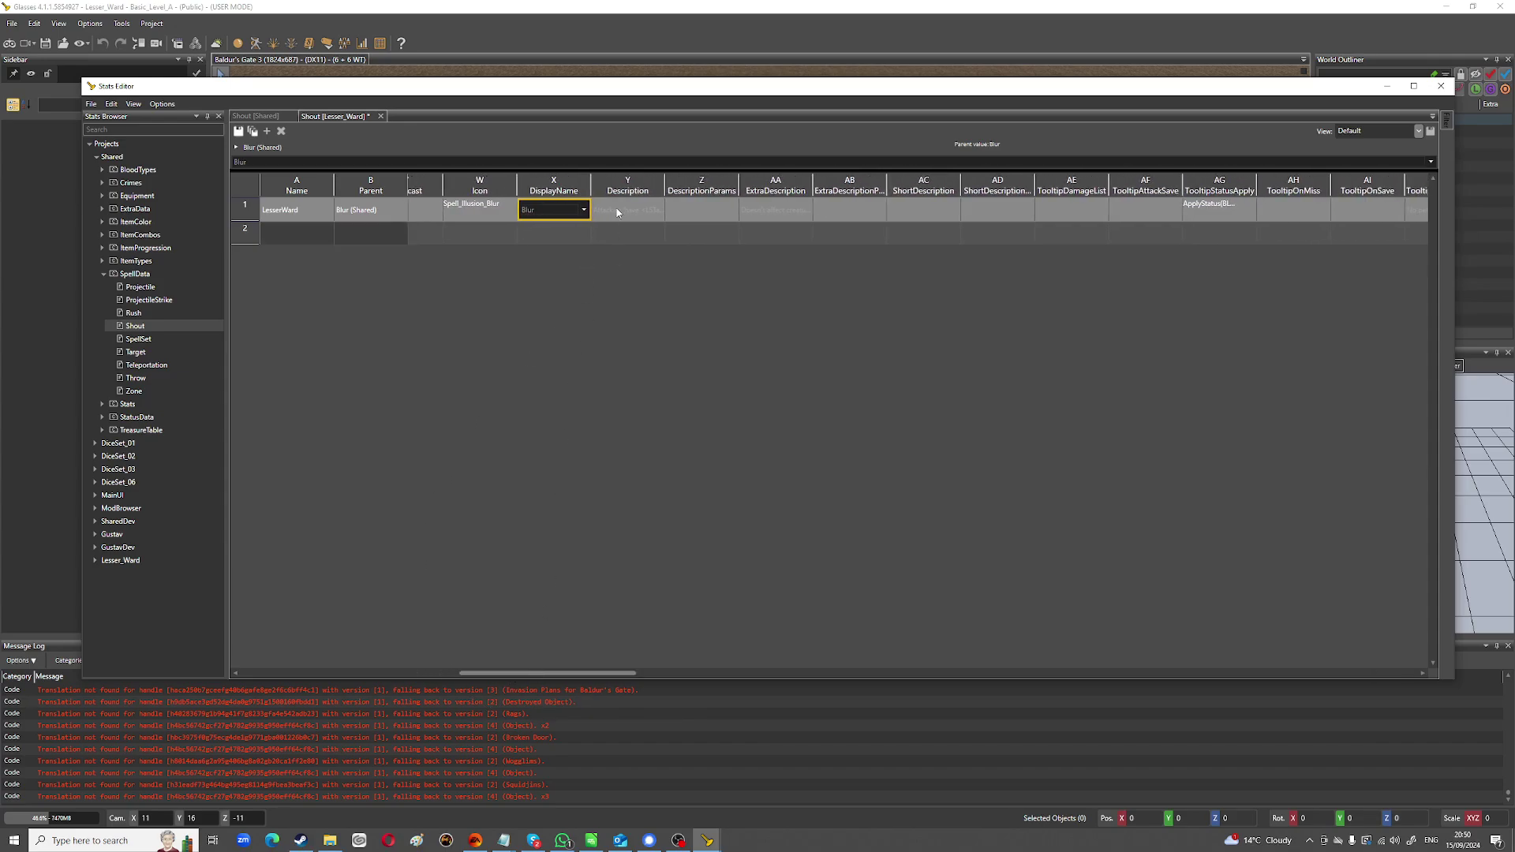
left_click(647, 213)
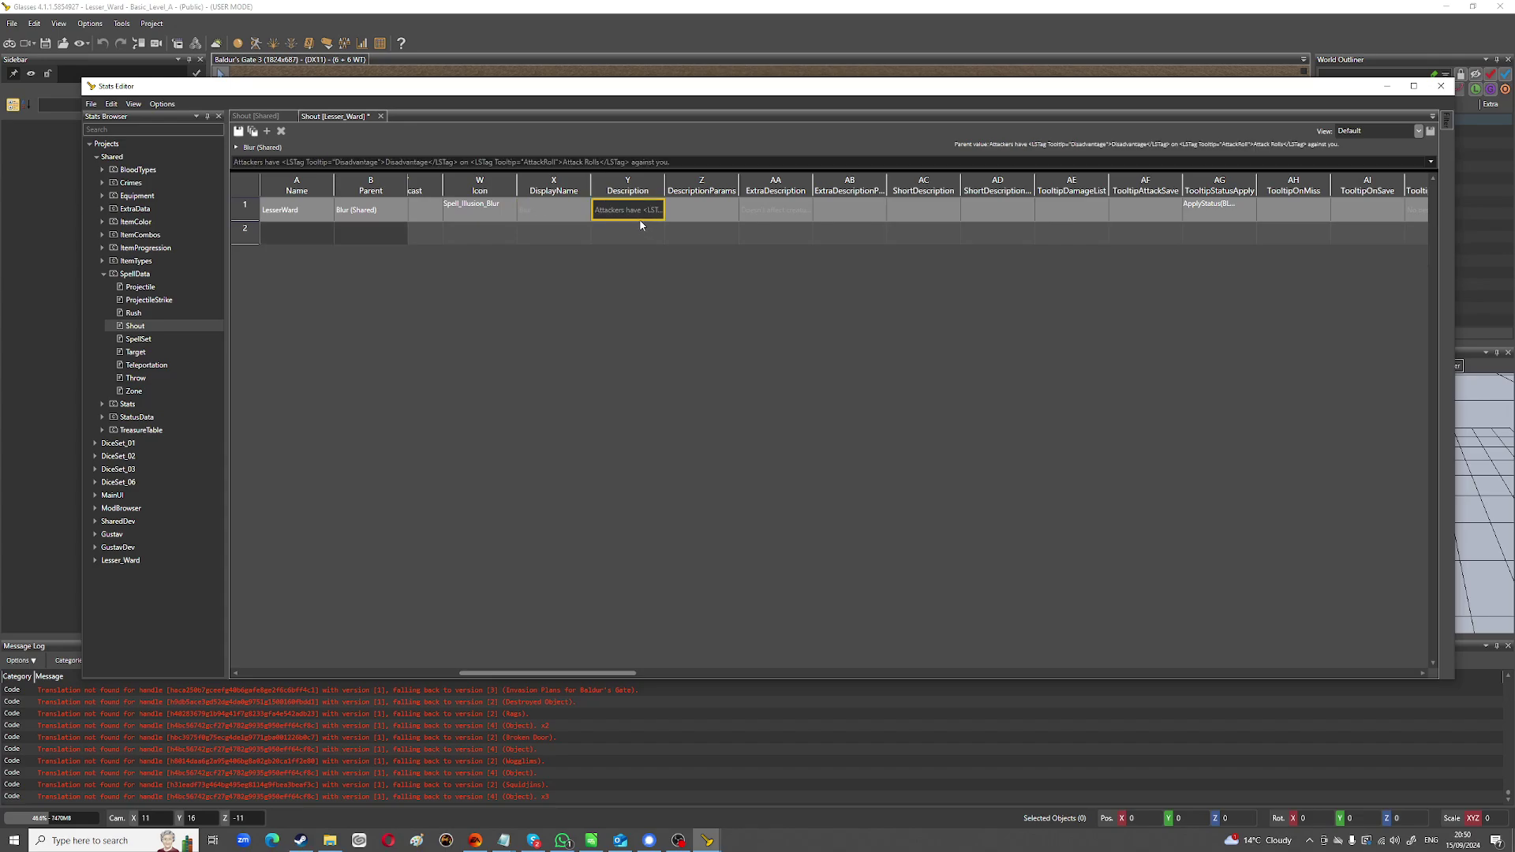
left_click(702, 210)
left_click(780, 218)
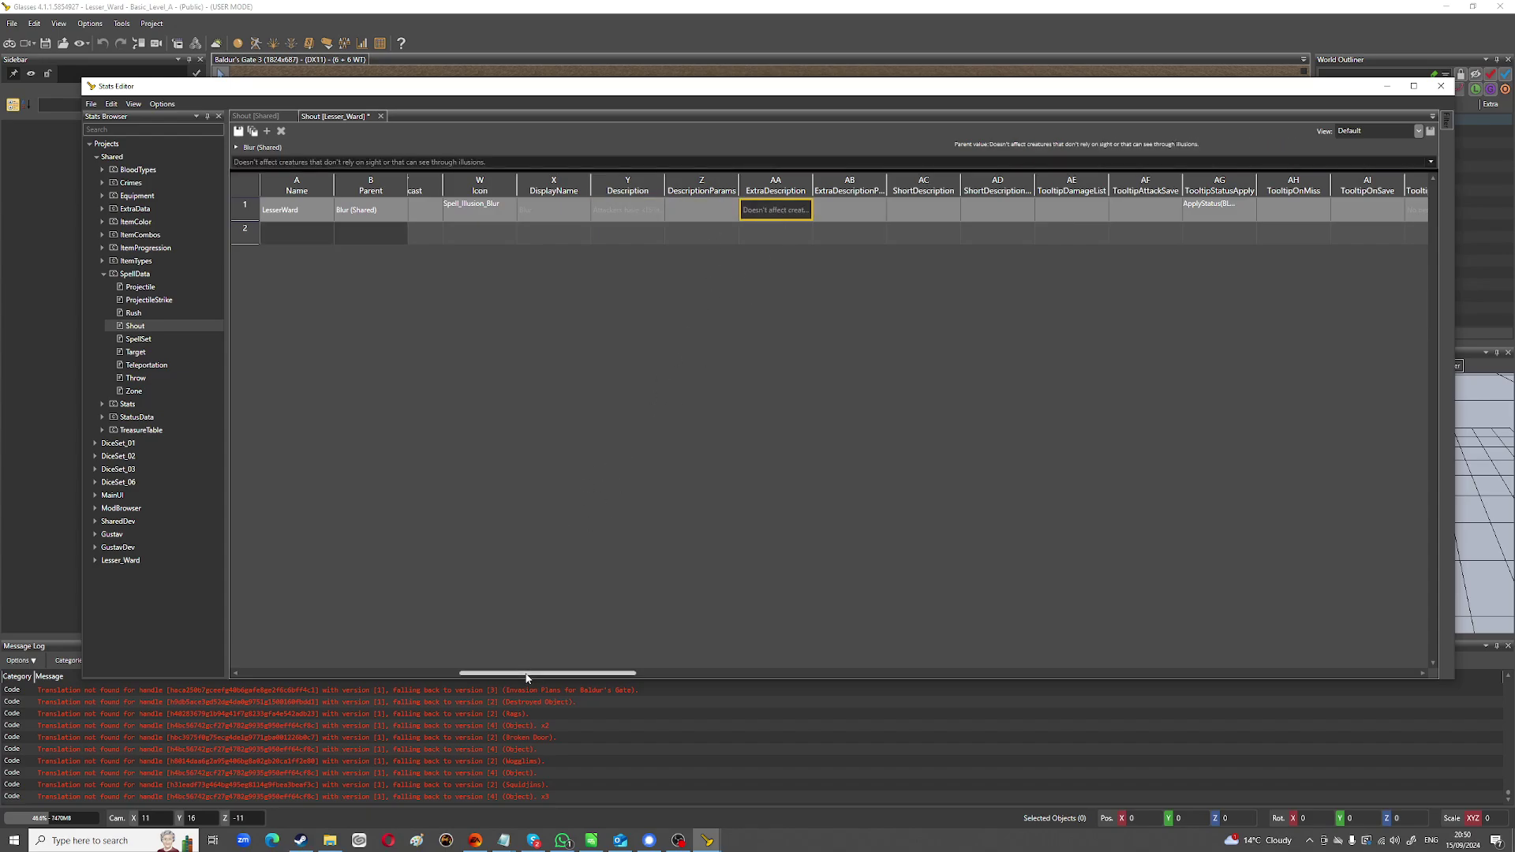
left_click_drag(522, 671, 602, 681)
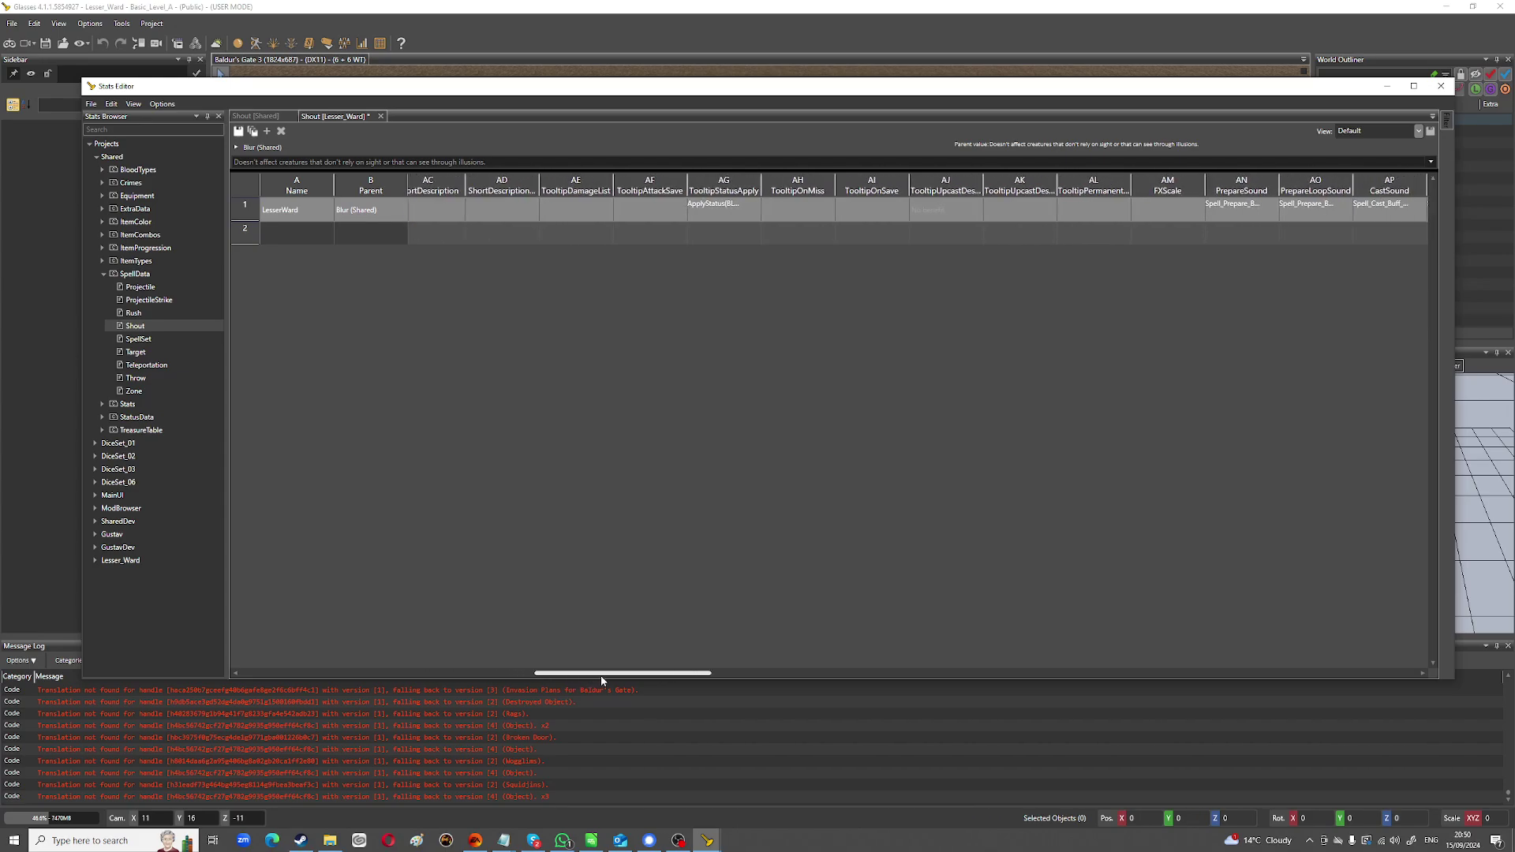
left_click(735, 213)
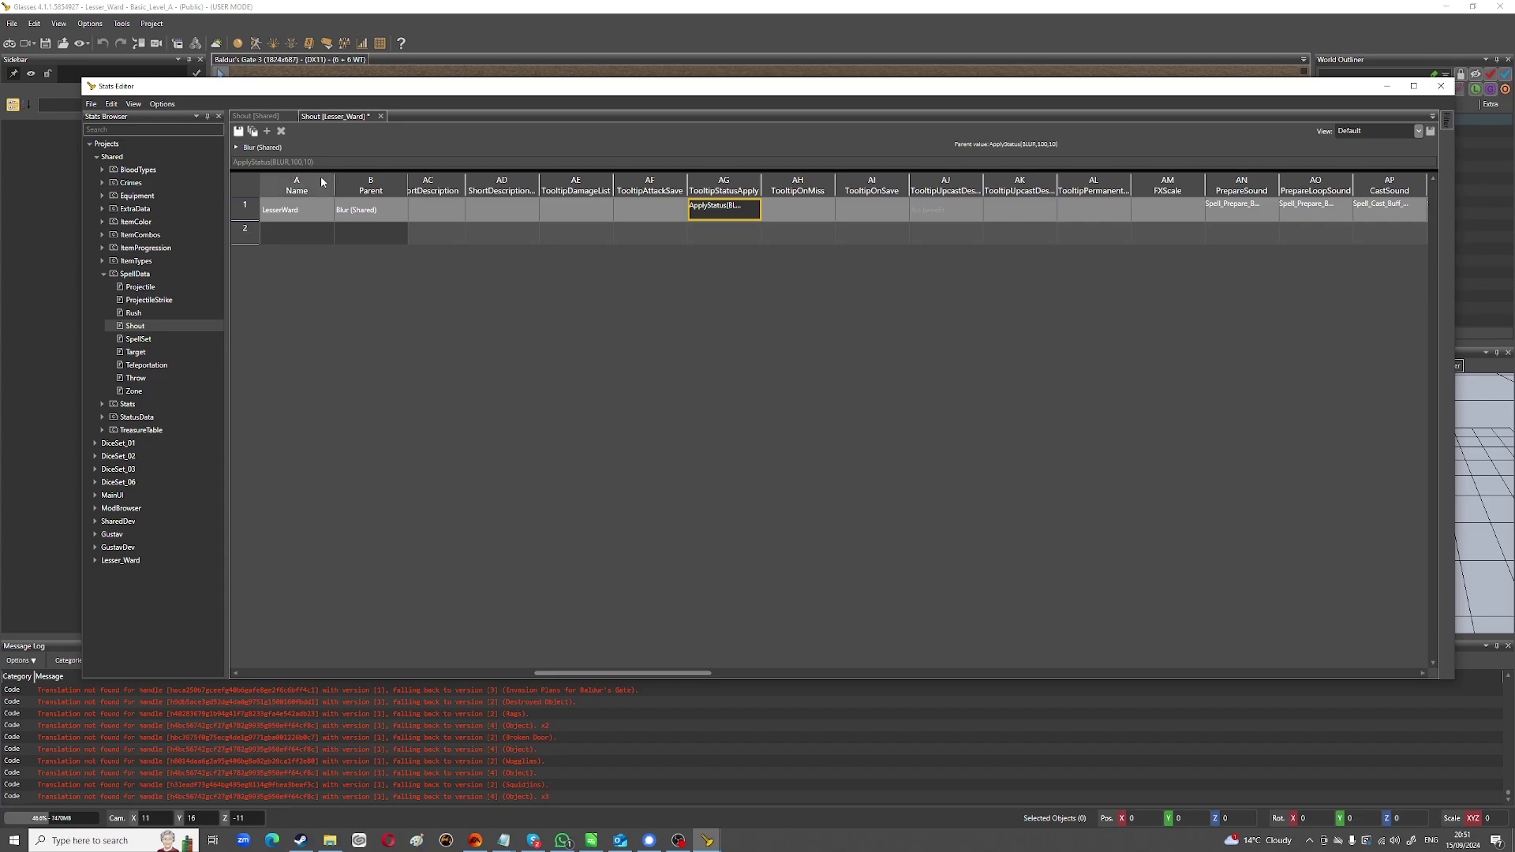
Remove the 10-turn duration from LesserWard's tooltip status value.
key("BackSpace")
key("BackSpace")
type(",")
key("BackSpace")
key("BackSpace")
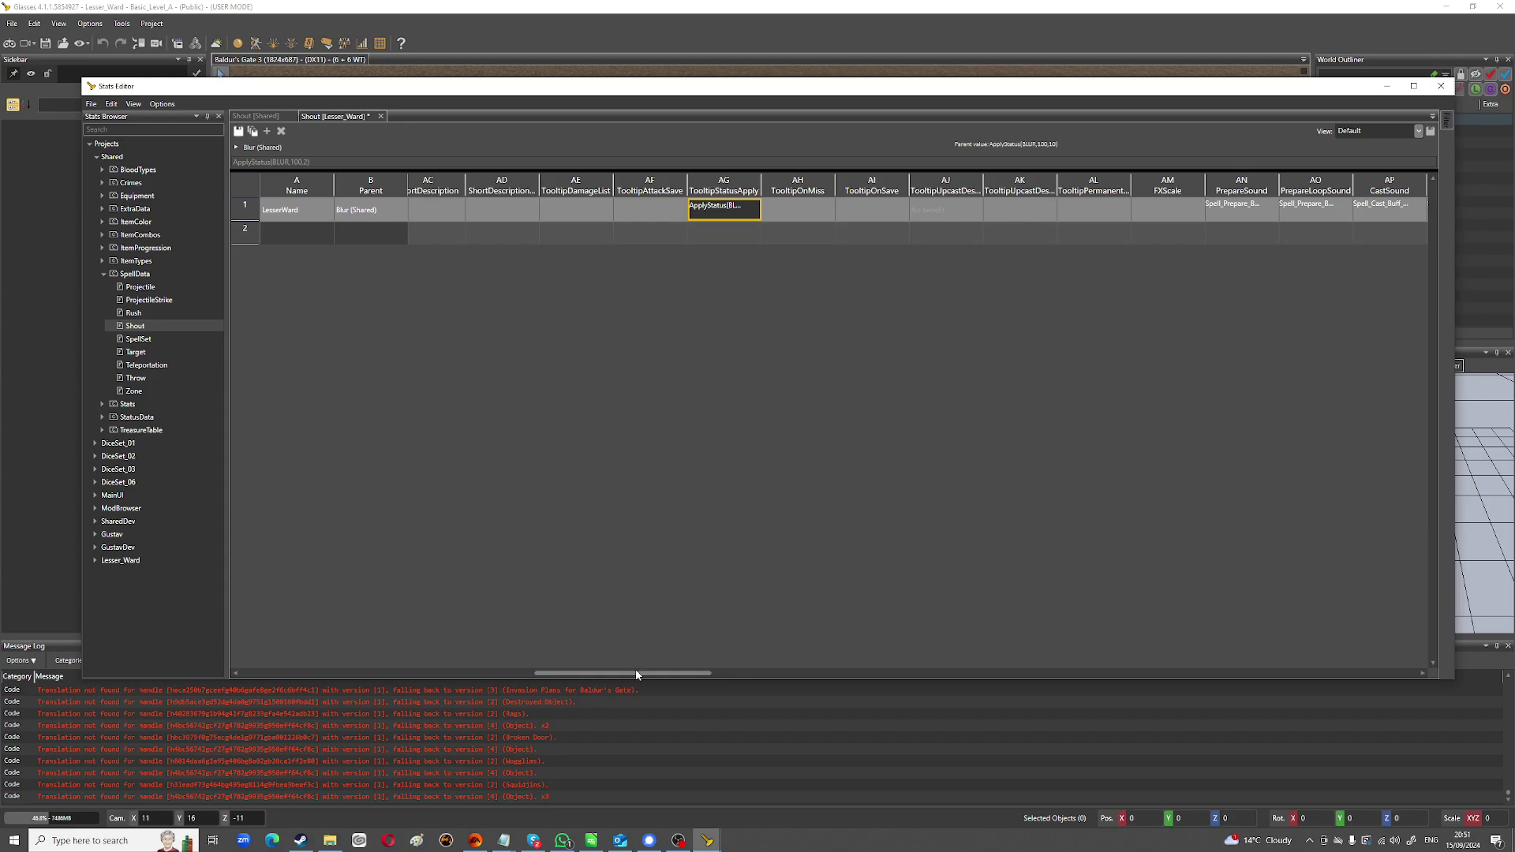
Edit LesserWard's SpellProperties value to ApplyStatus(BLUR,100,2).
left_click_drag(637, 675, 286, 677)
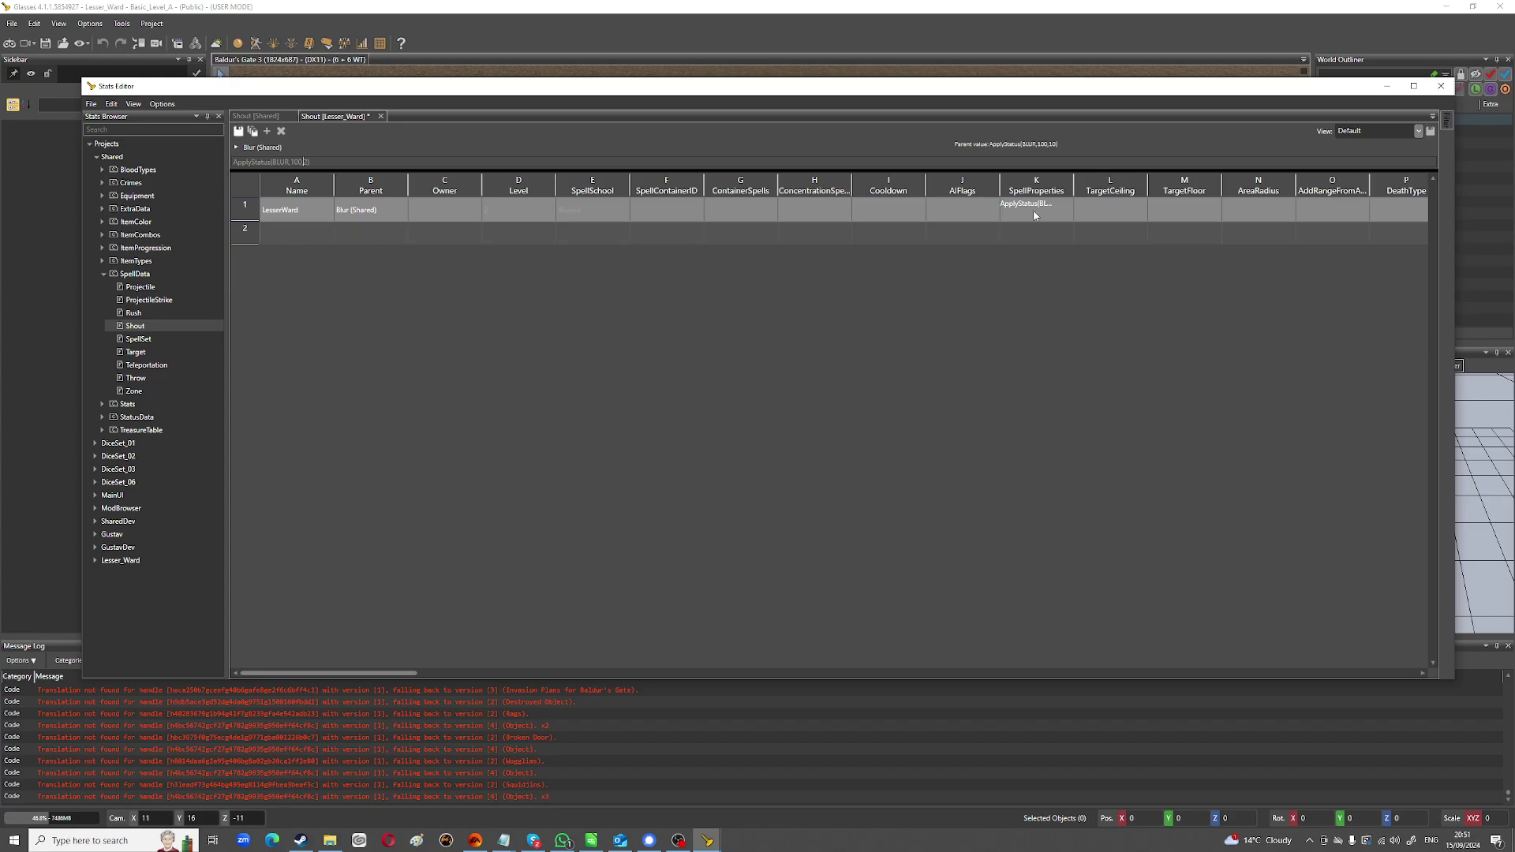
scroll(1038, 219, "right", 5)
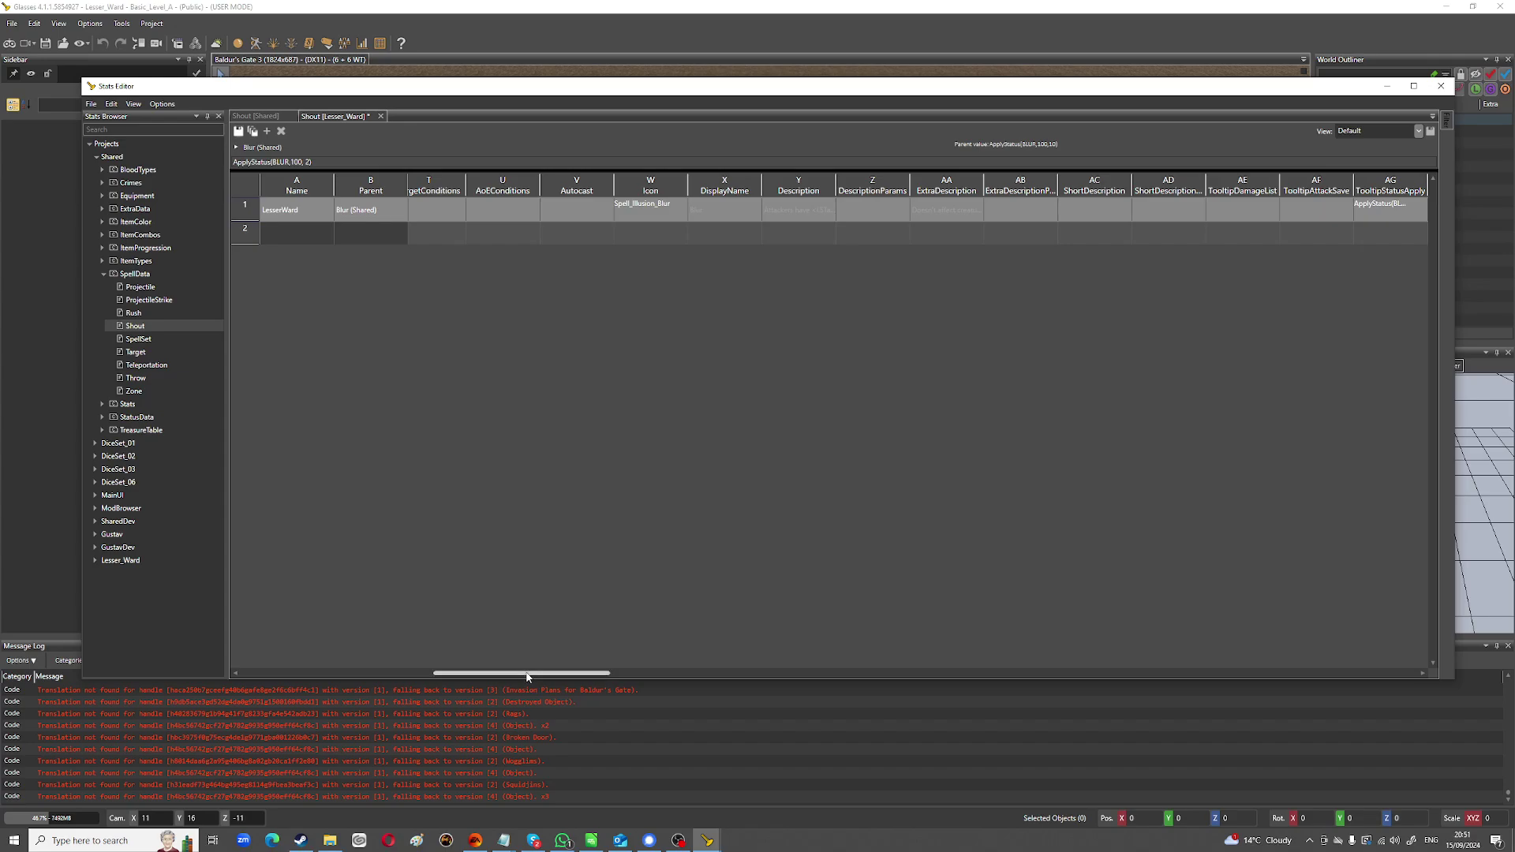
left_click_drag(527, 674, 285, 674)
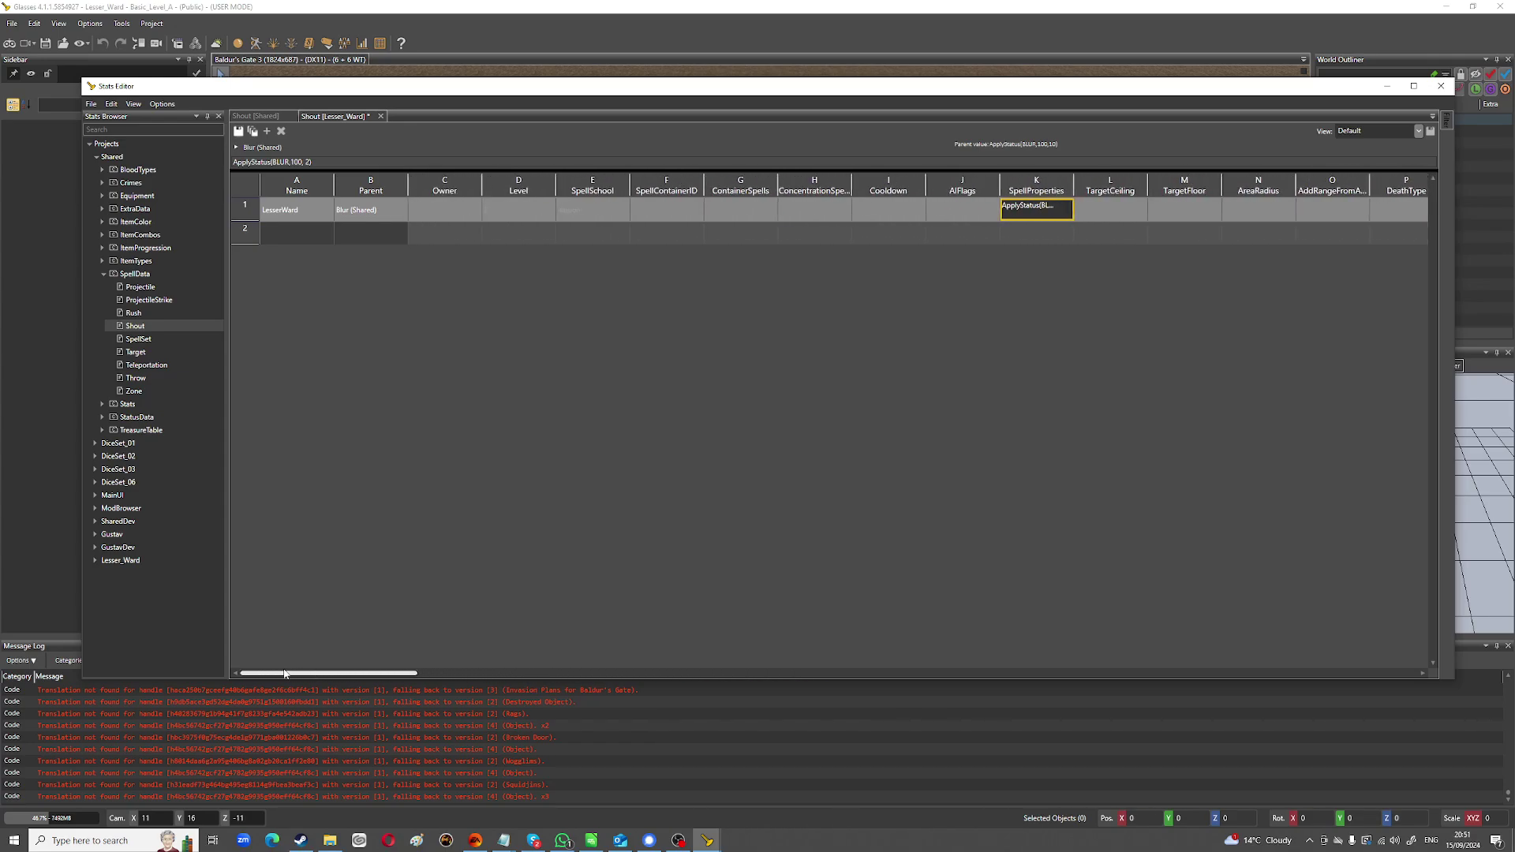
double_click(1033, 211)
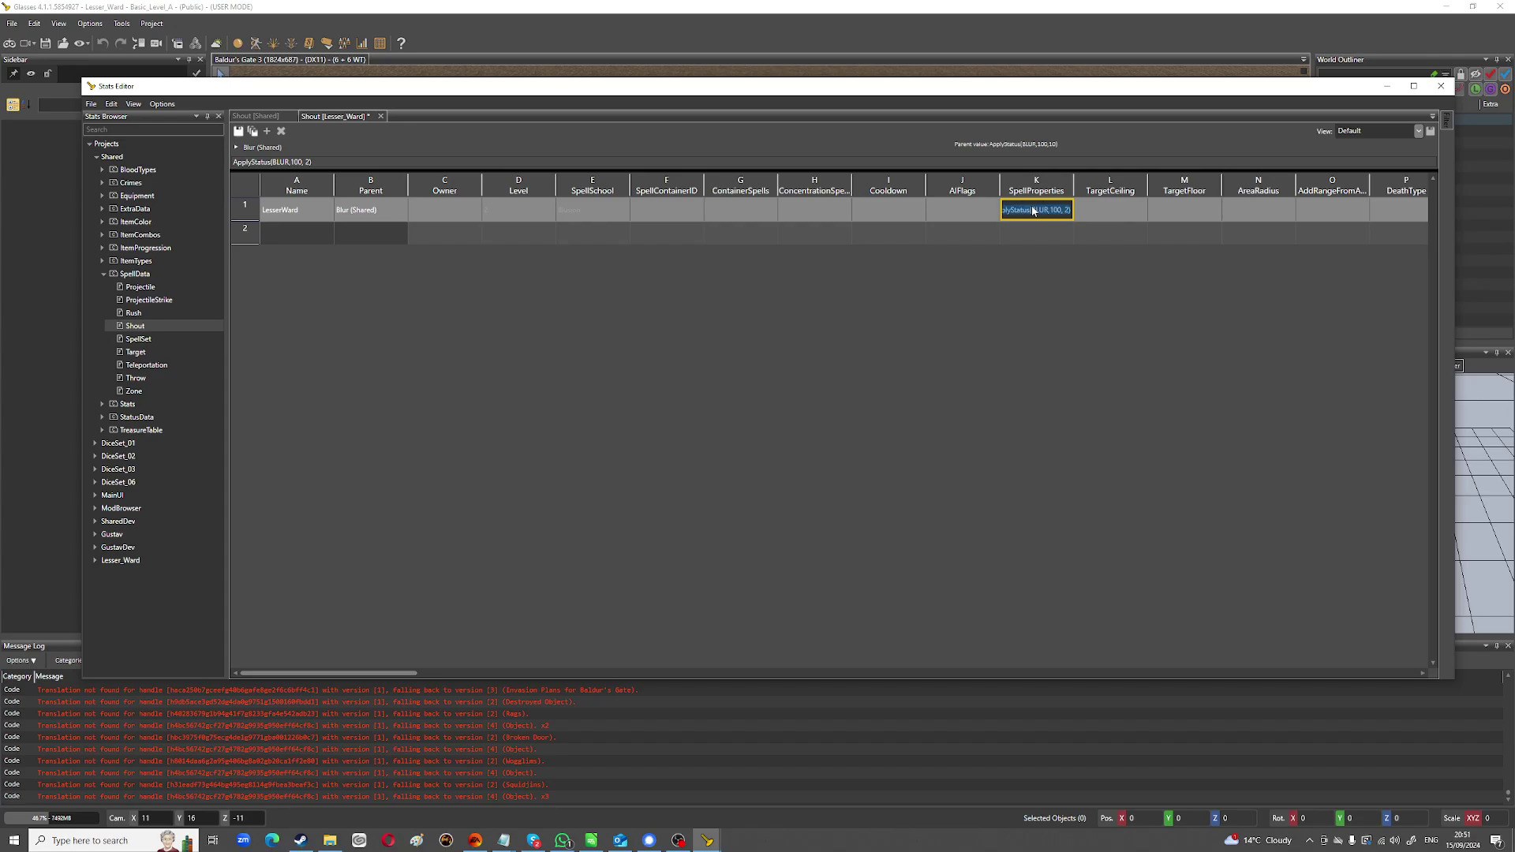
double_click(306, 161)
left_click(308, 162)
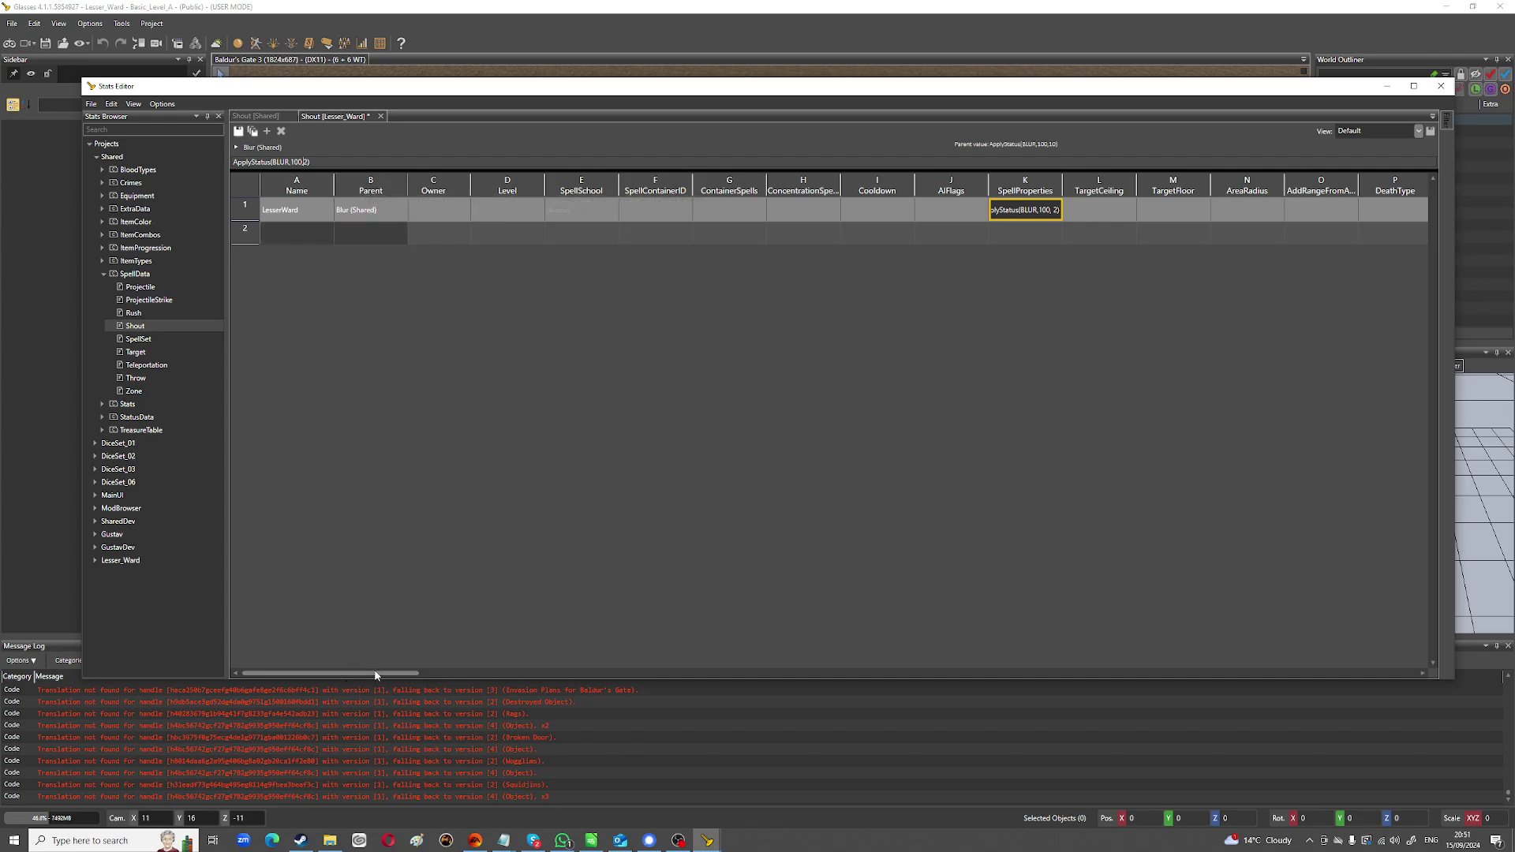
left_click_drag(376, 675, 616, 280)
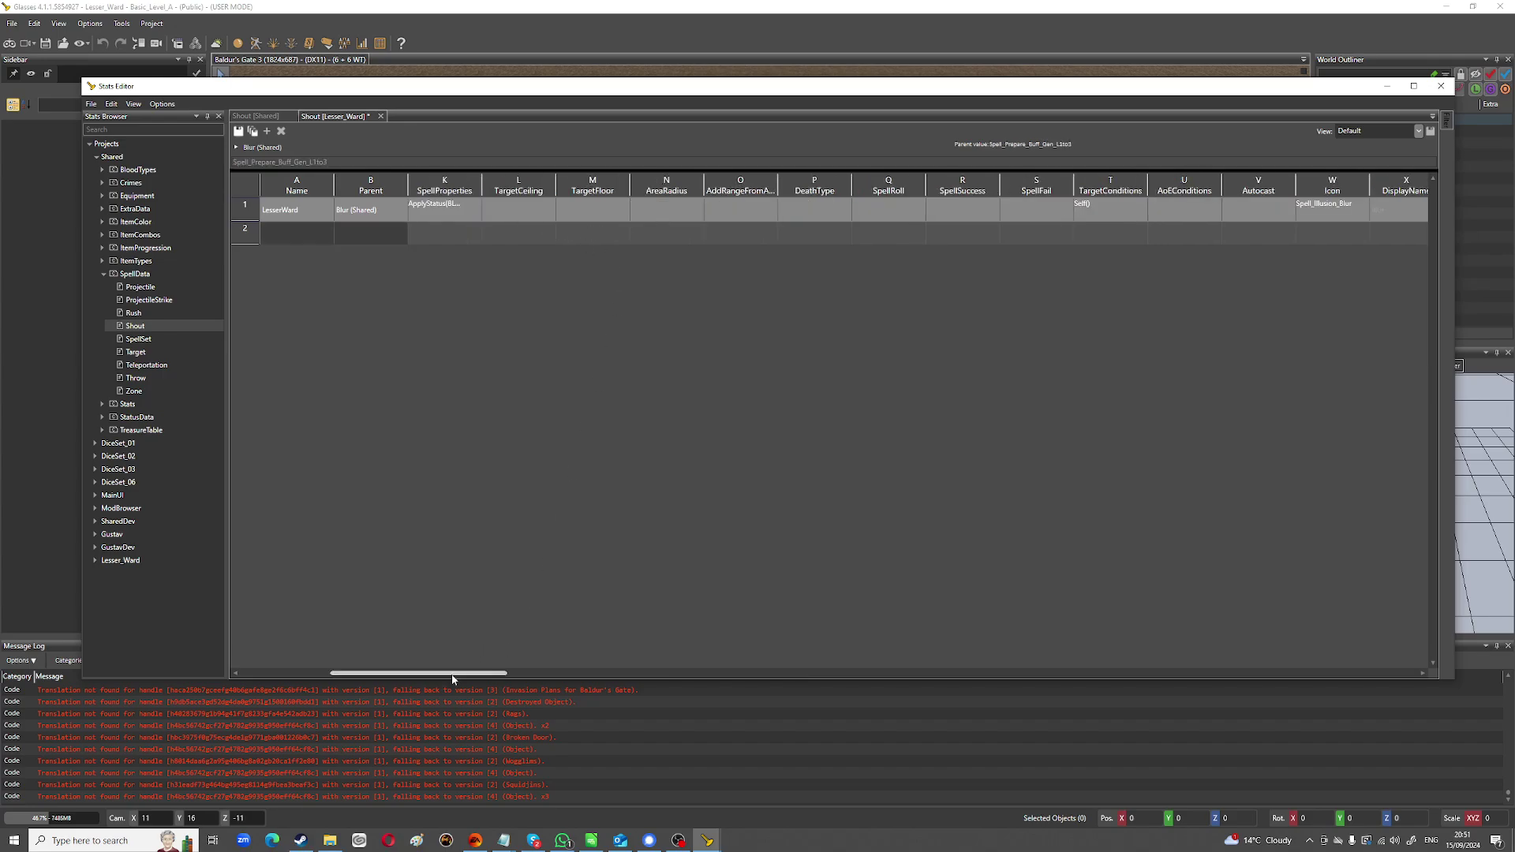
left_click_drag(453, 677, 912, 659)
left_click(635, 210)
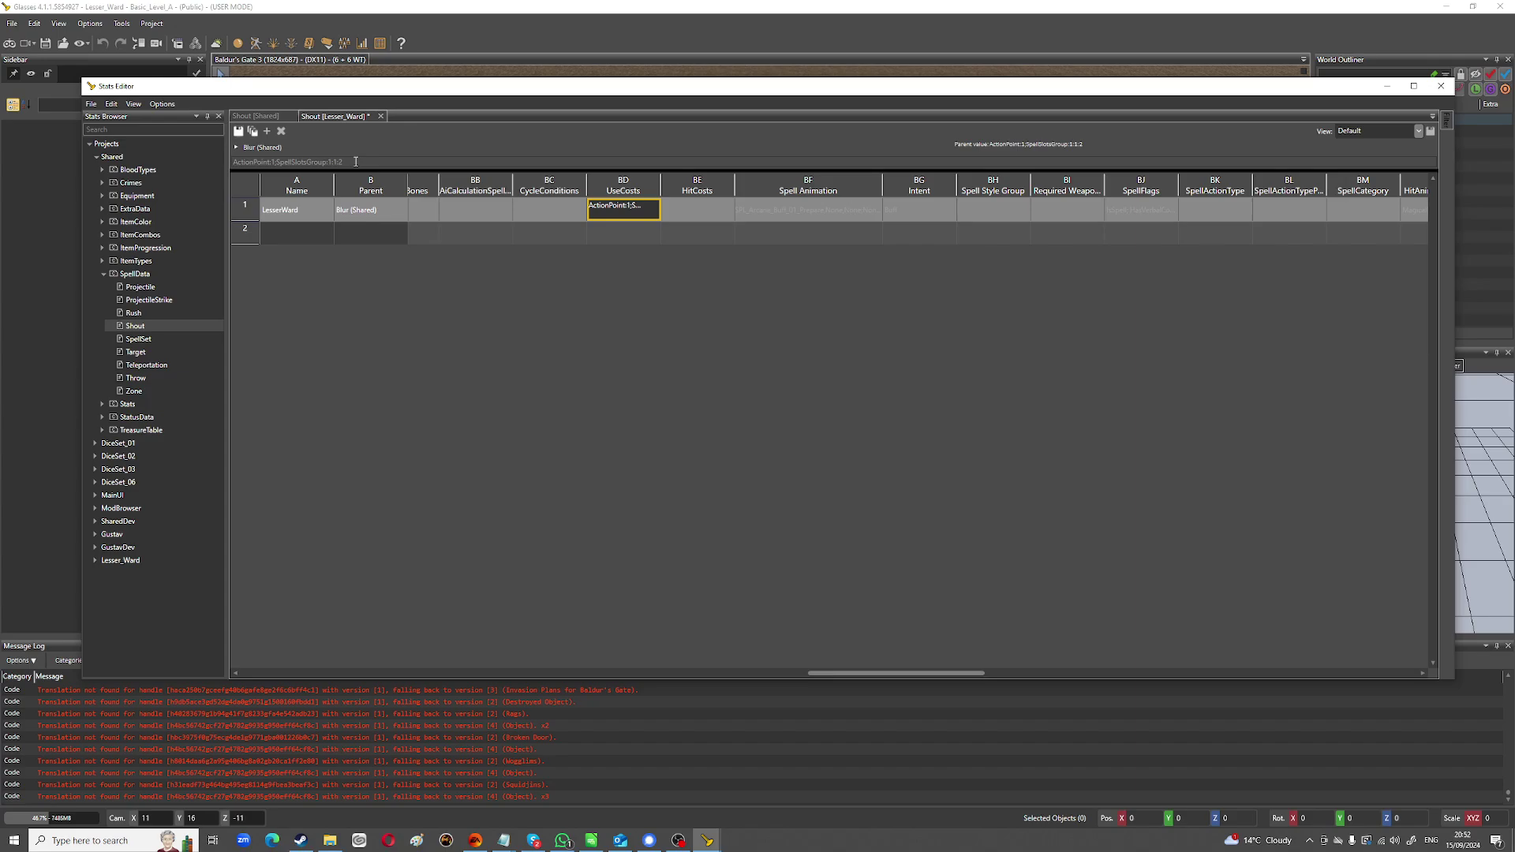
Open row 2's Parent dropdown and scroll through the list of spells.
left_click(366, 240)
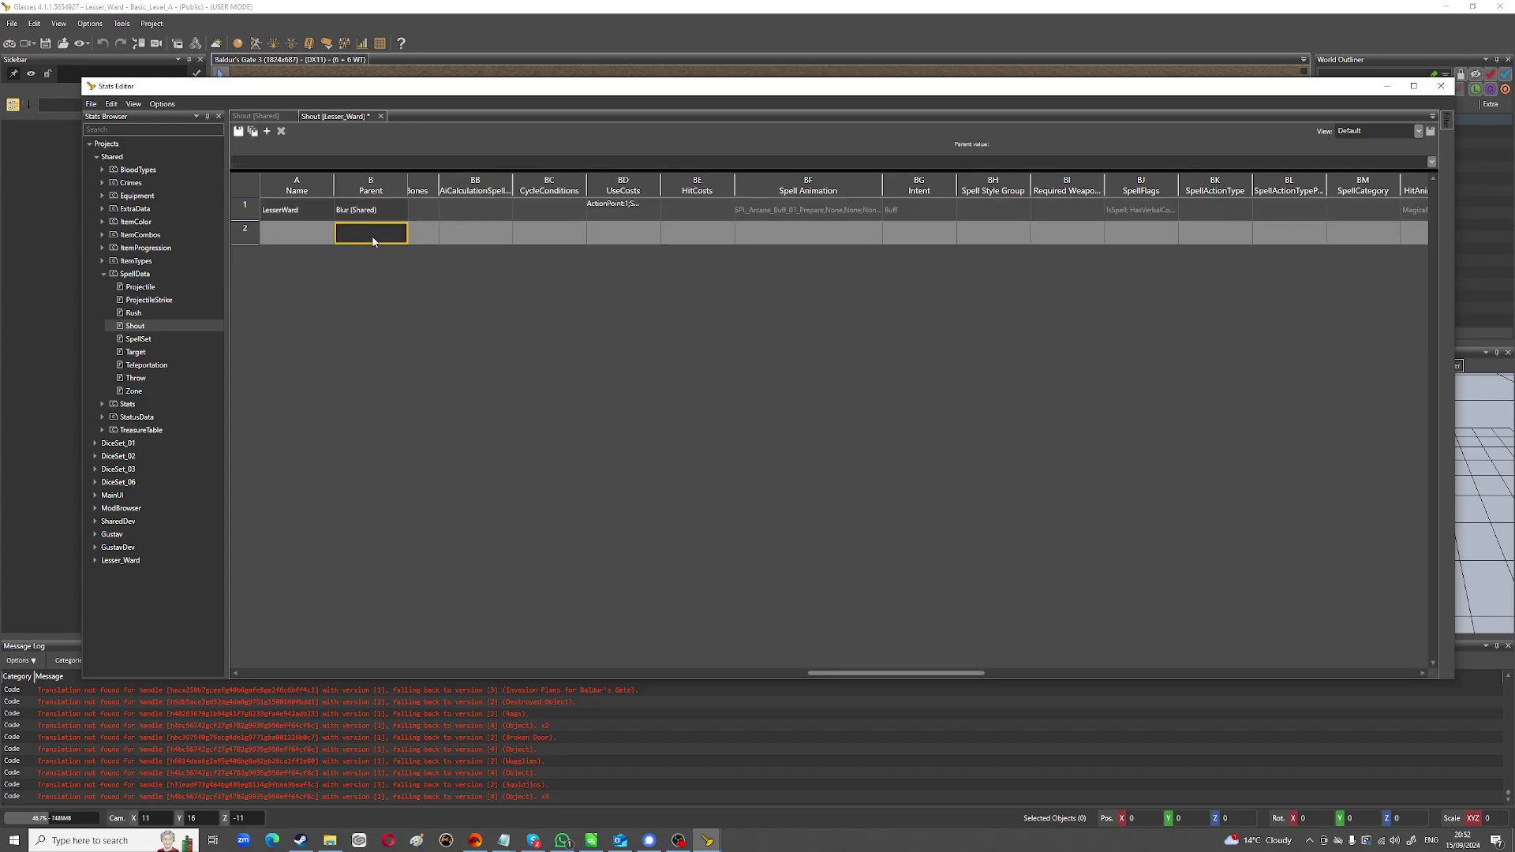
left_click(402, 236)
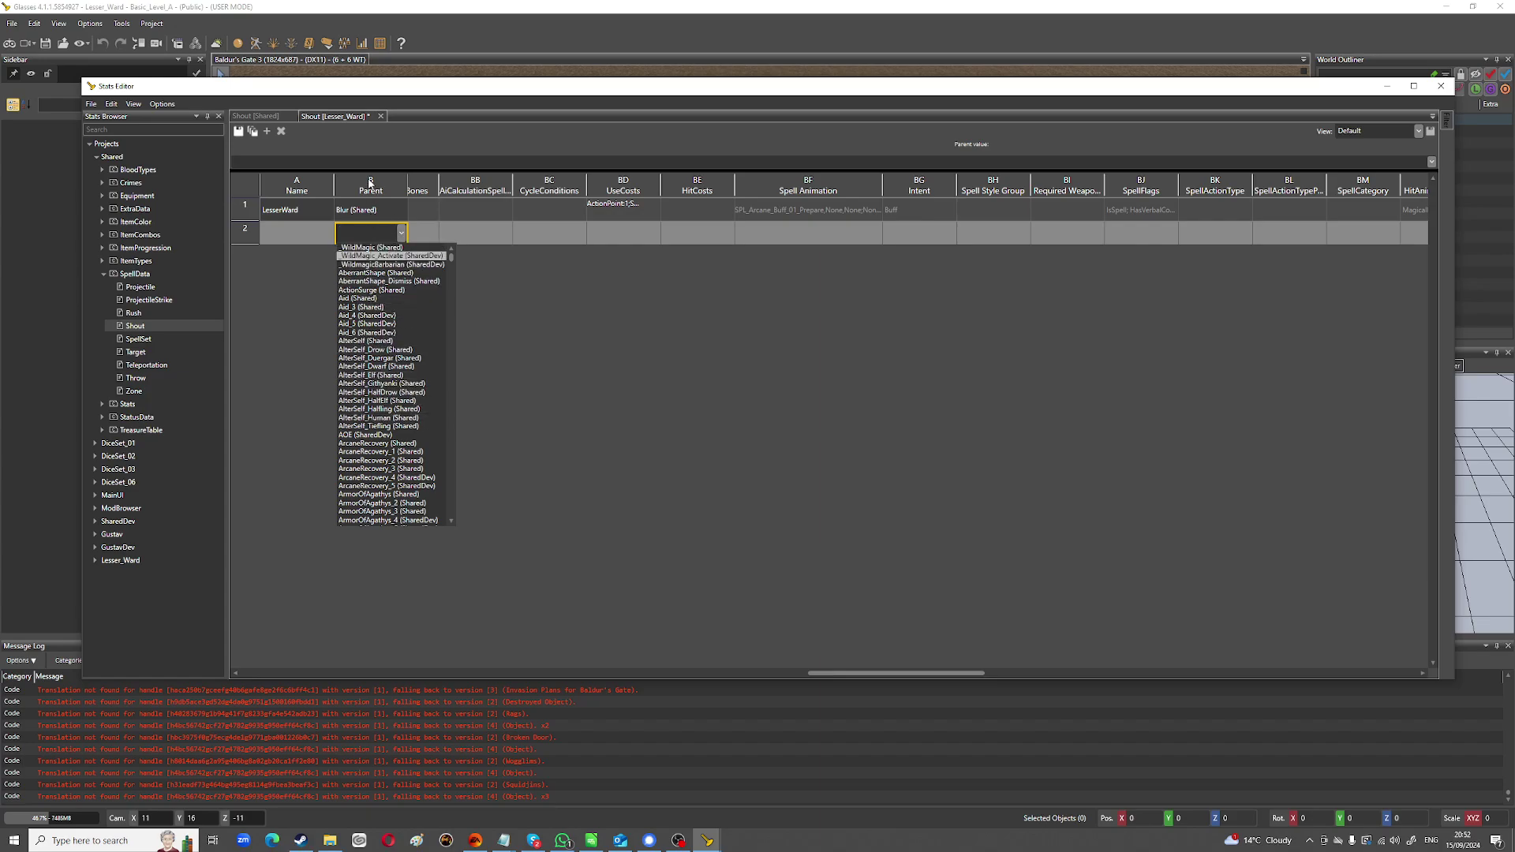
scroll(433, 419, "down", 12)
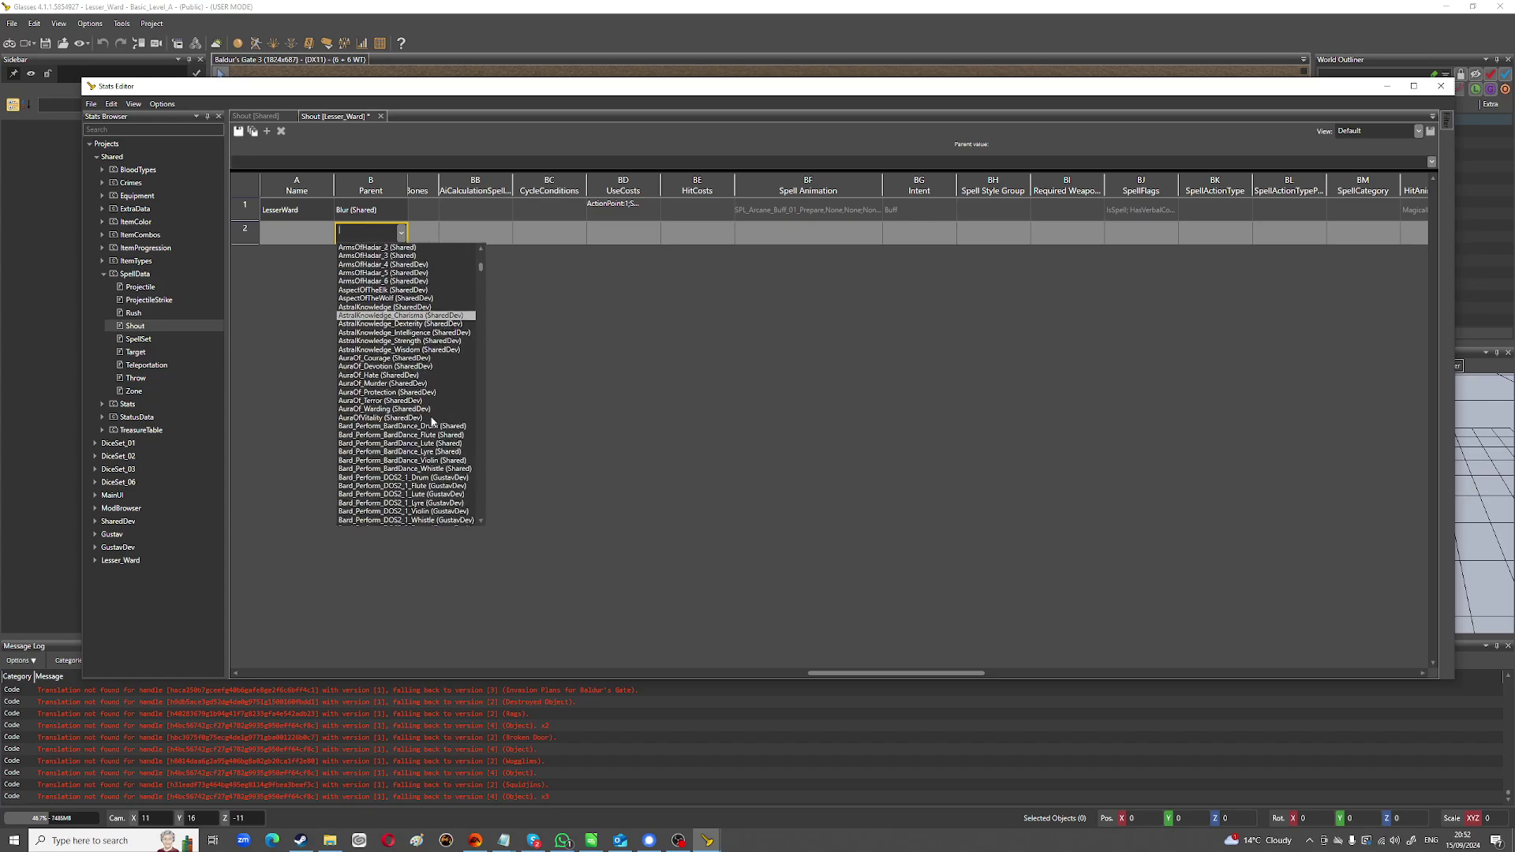
scroll(433, 422, "down", 14)
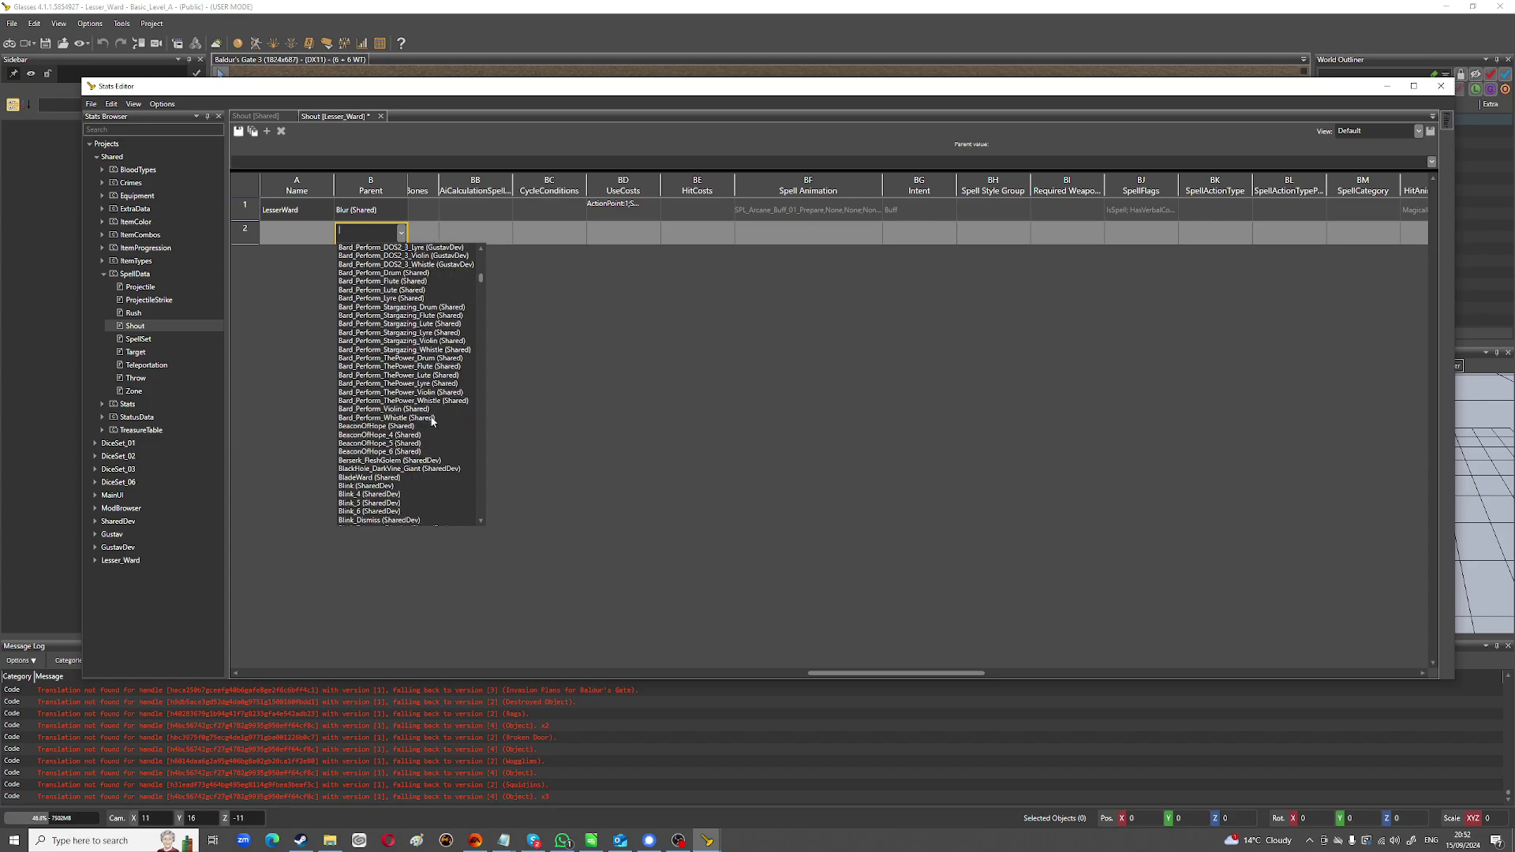
scroll(432, 420, "down", 2)
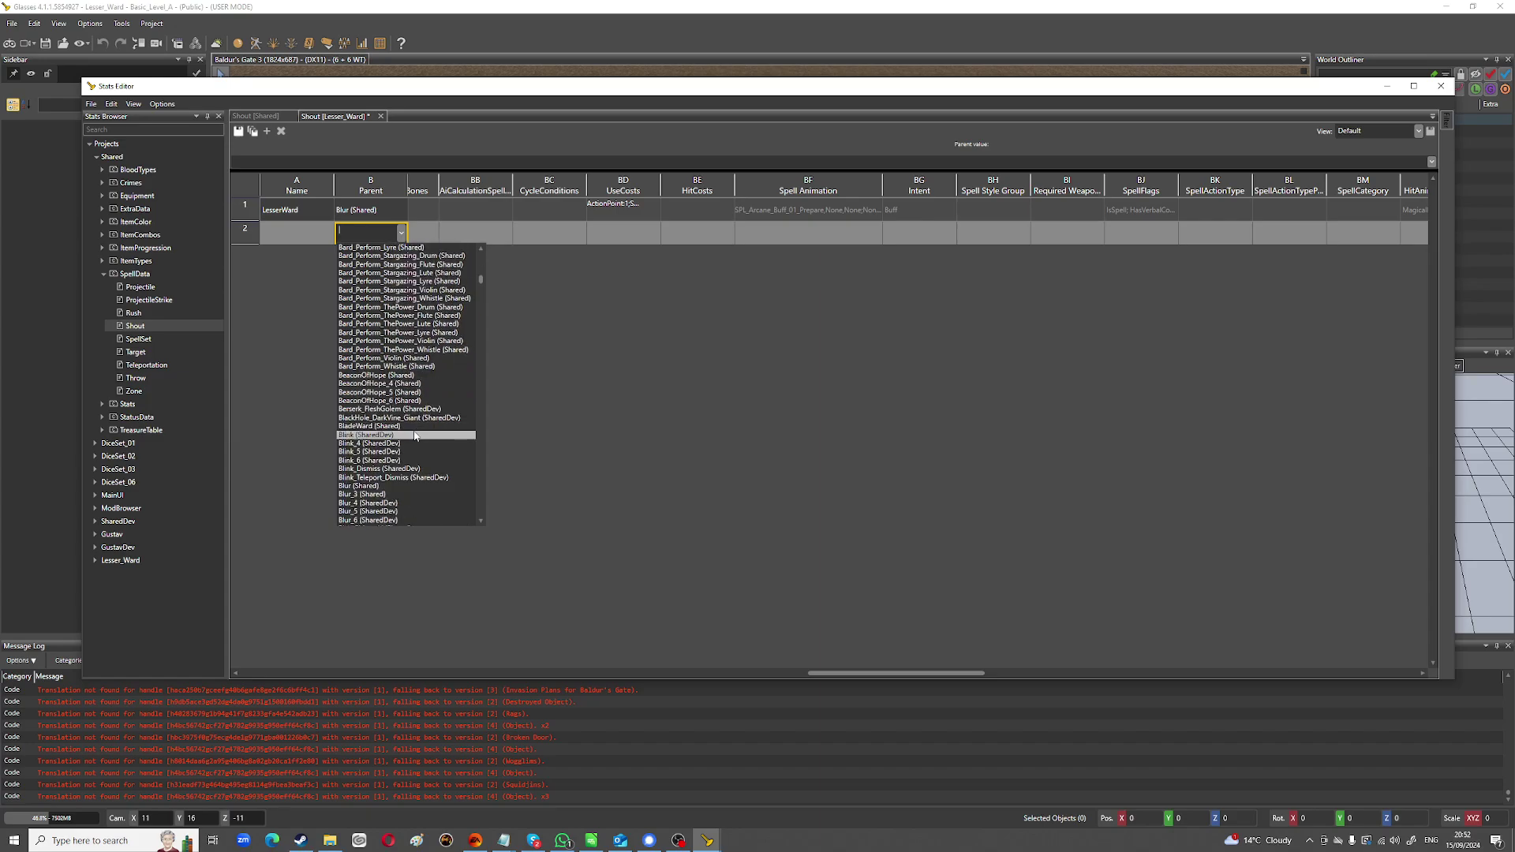
scroll(418, 448, "down", 3)
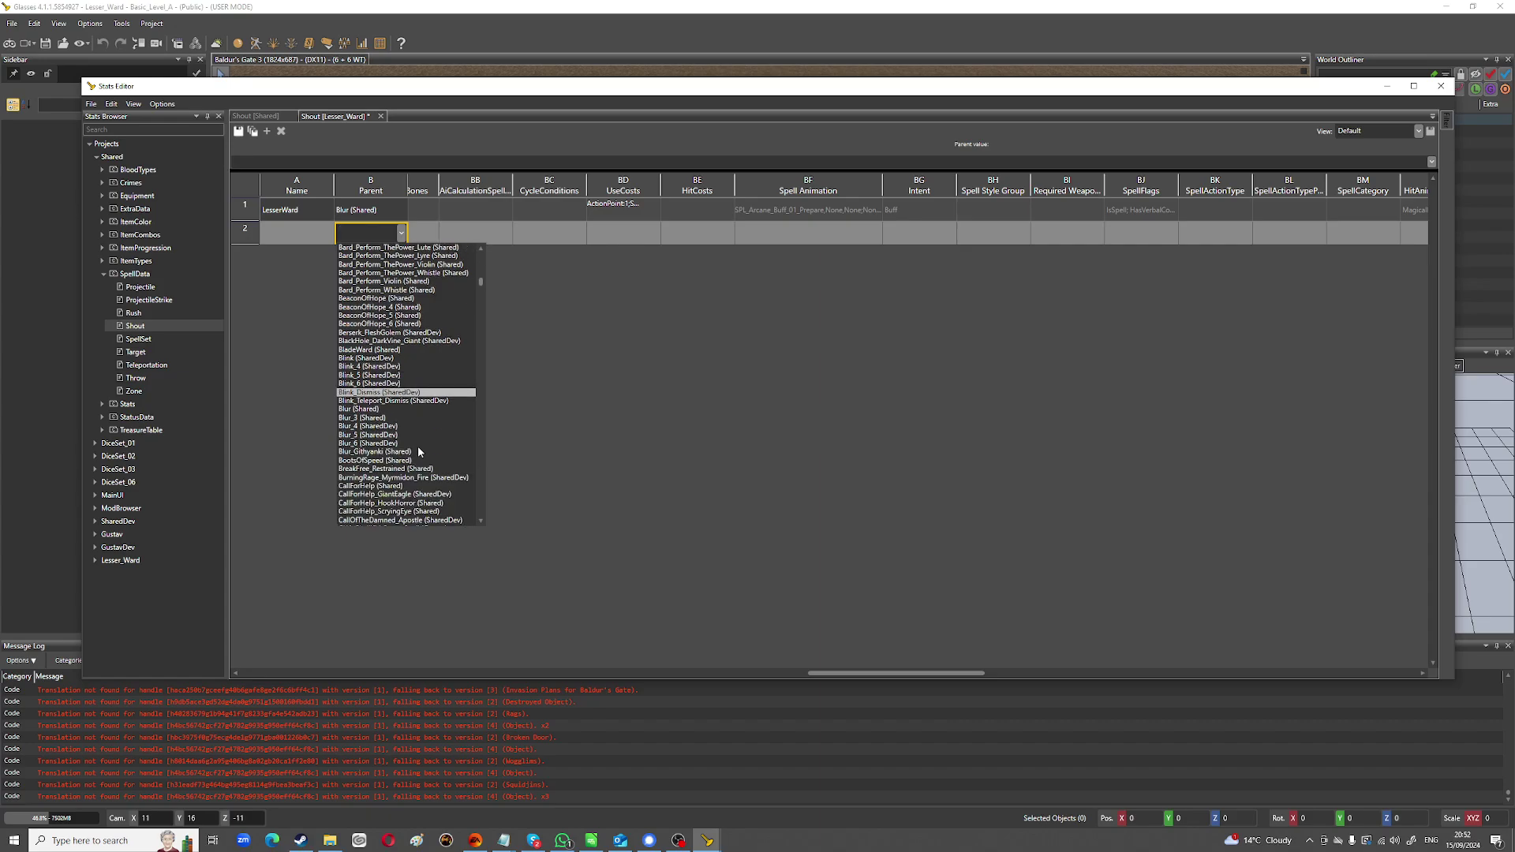
scroll(418, 451, "down", 9)
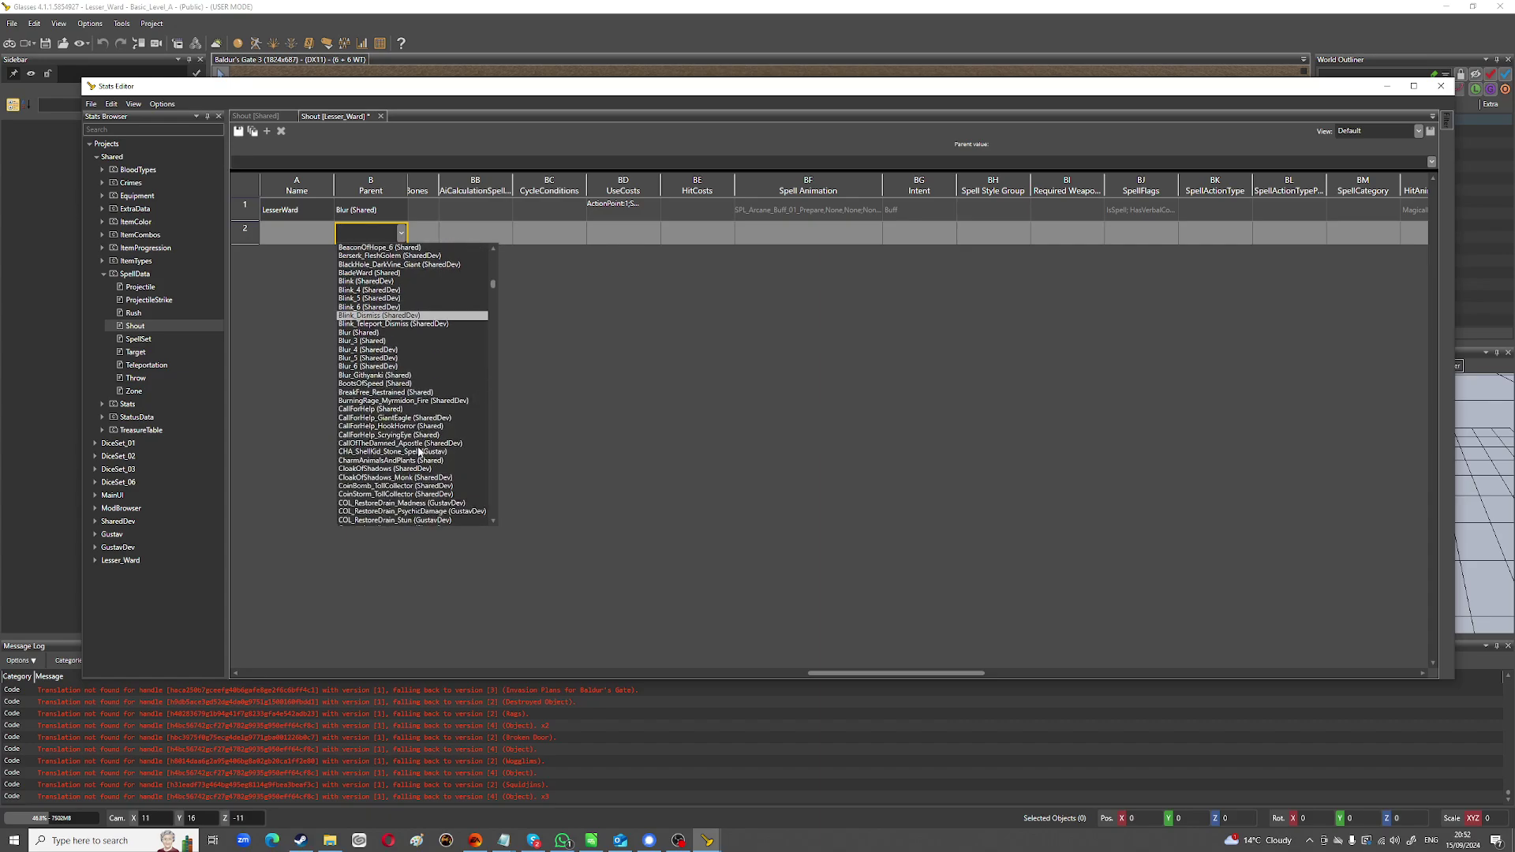
scroll(418, 451, "down", 20)
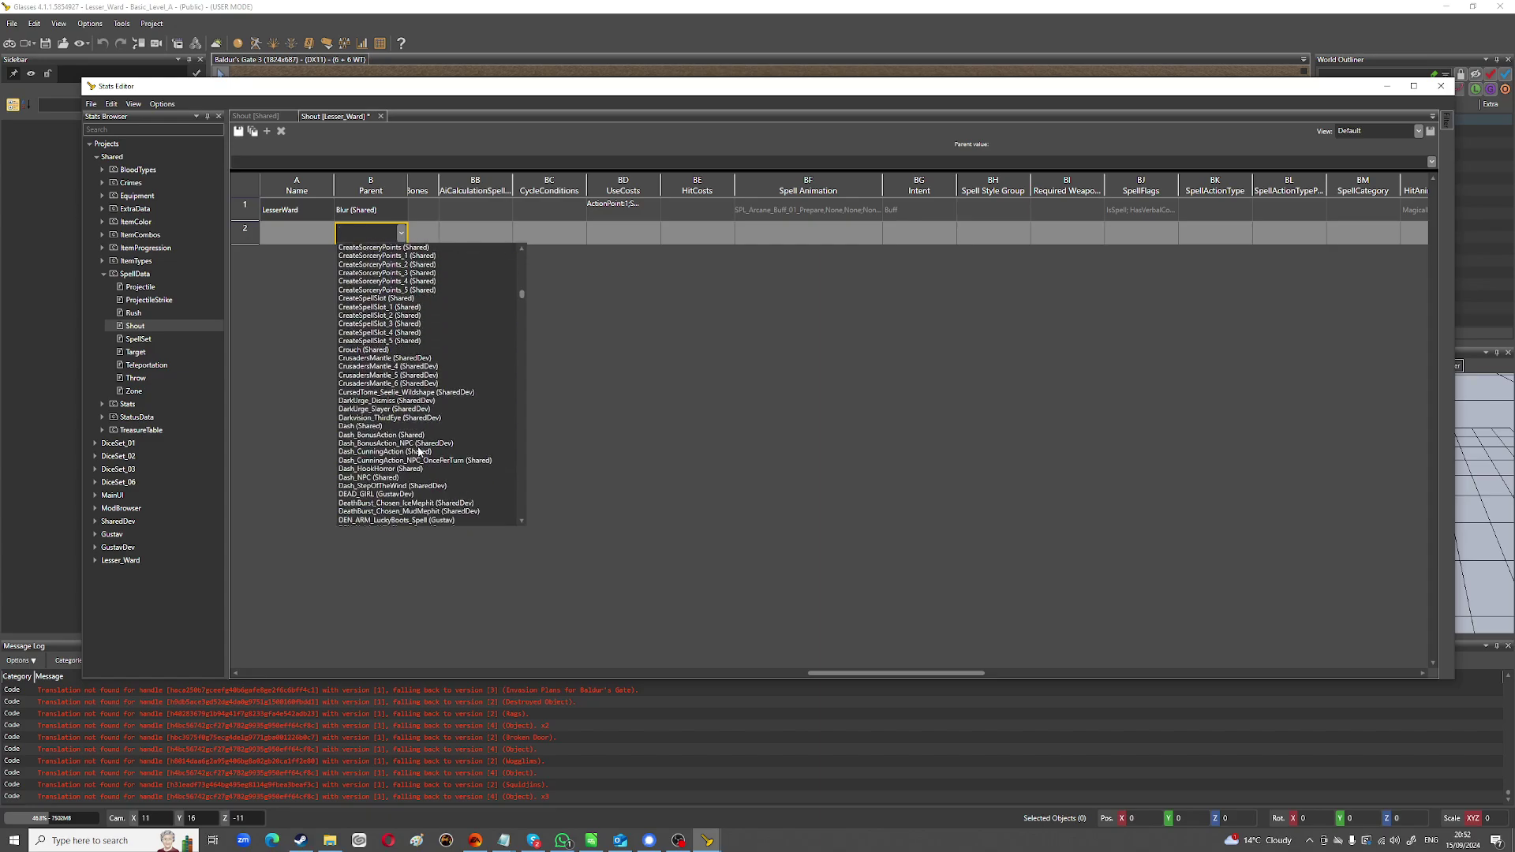
scroll(419, 452, "down", 15)
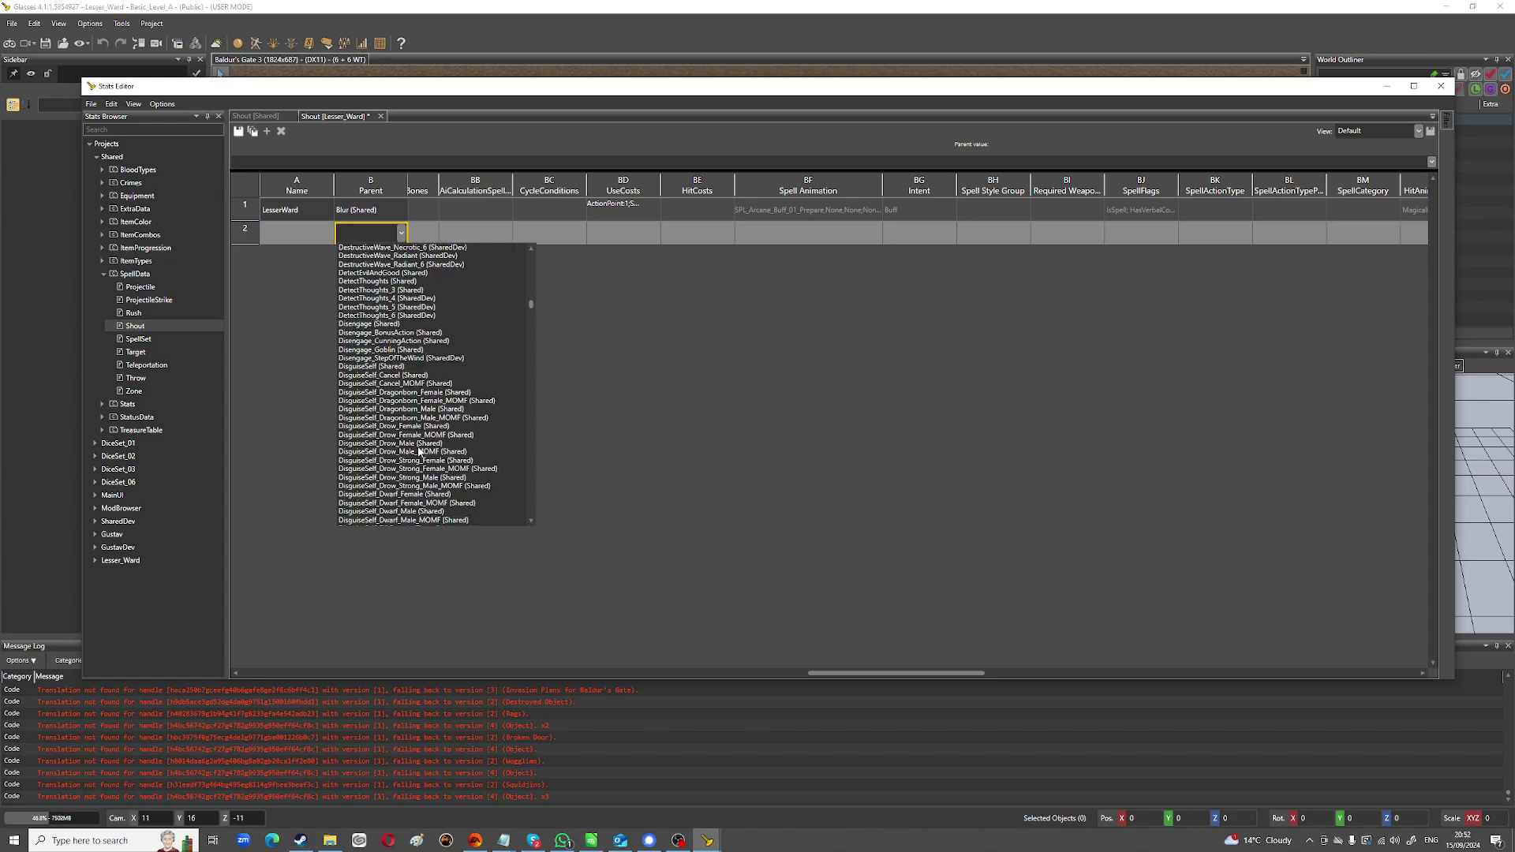
scroll(419, 451, "down", 7)
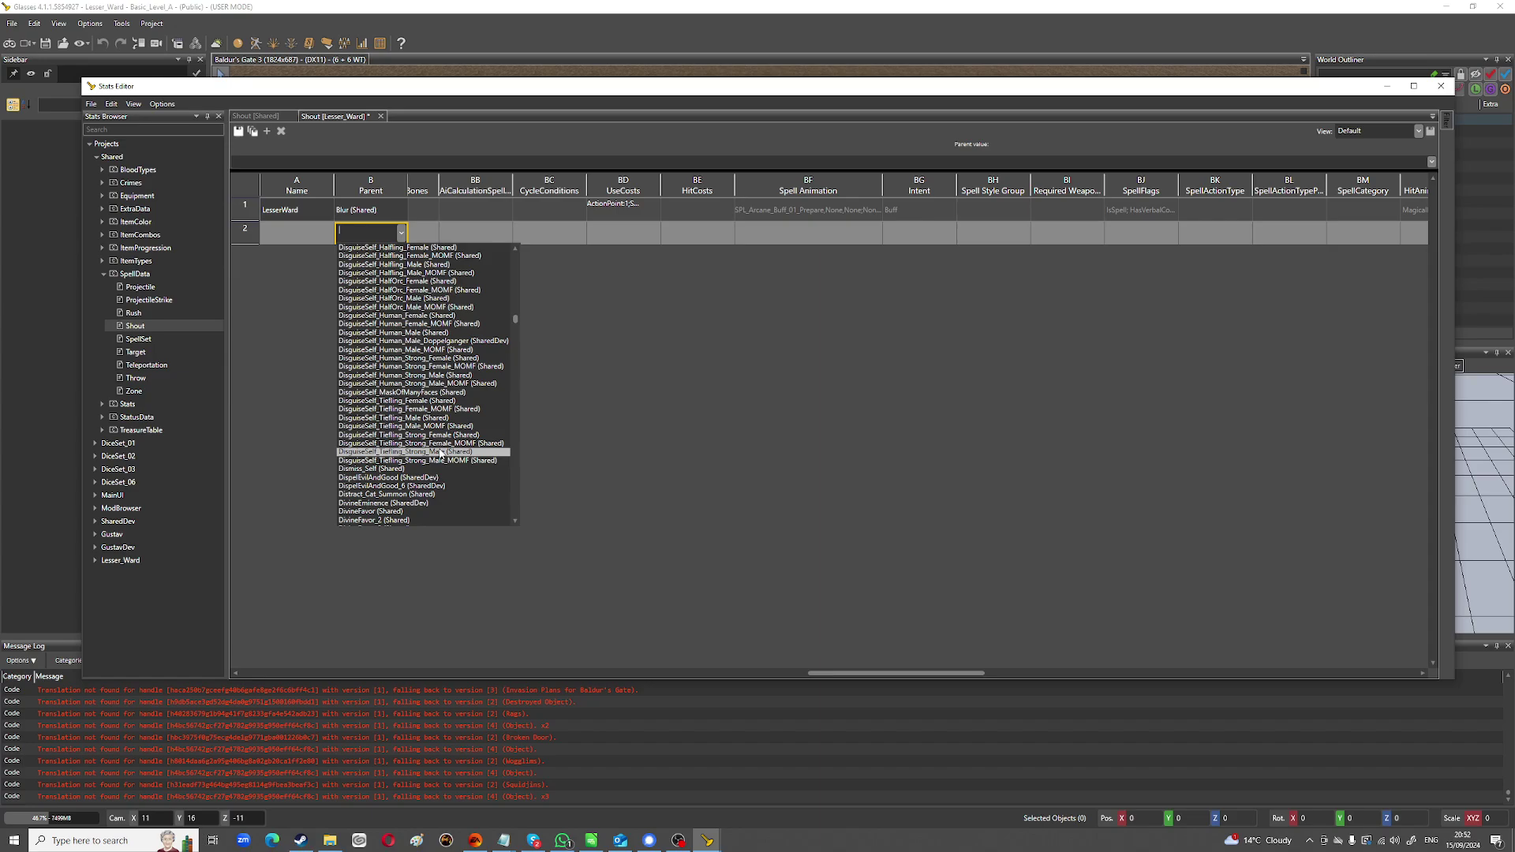
scroll(441, 454, "down", 7)
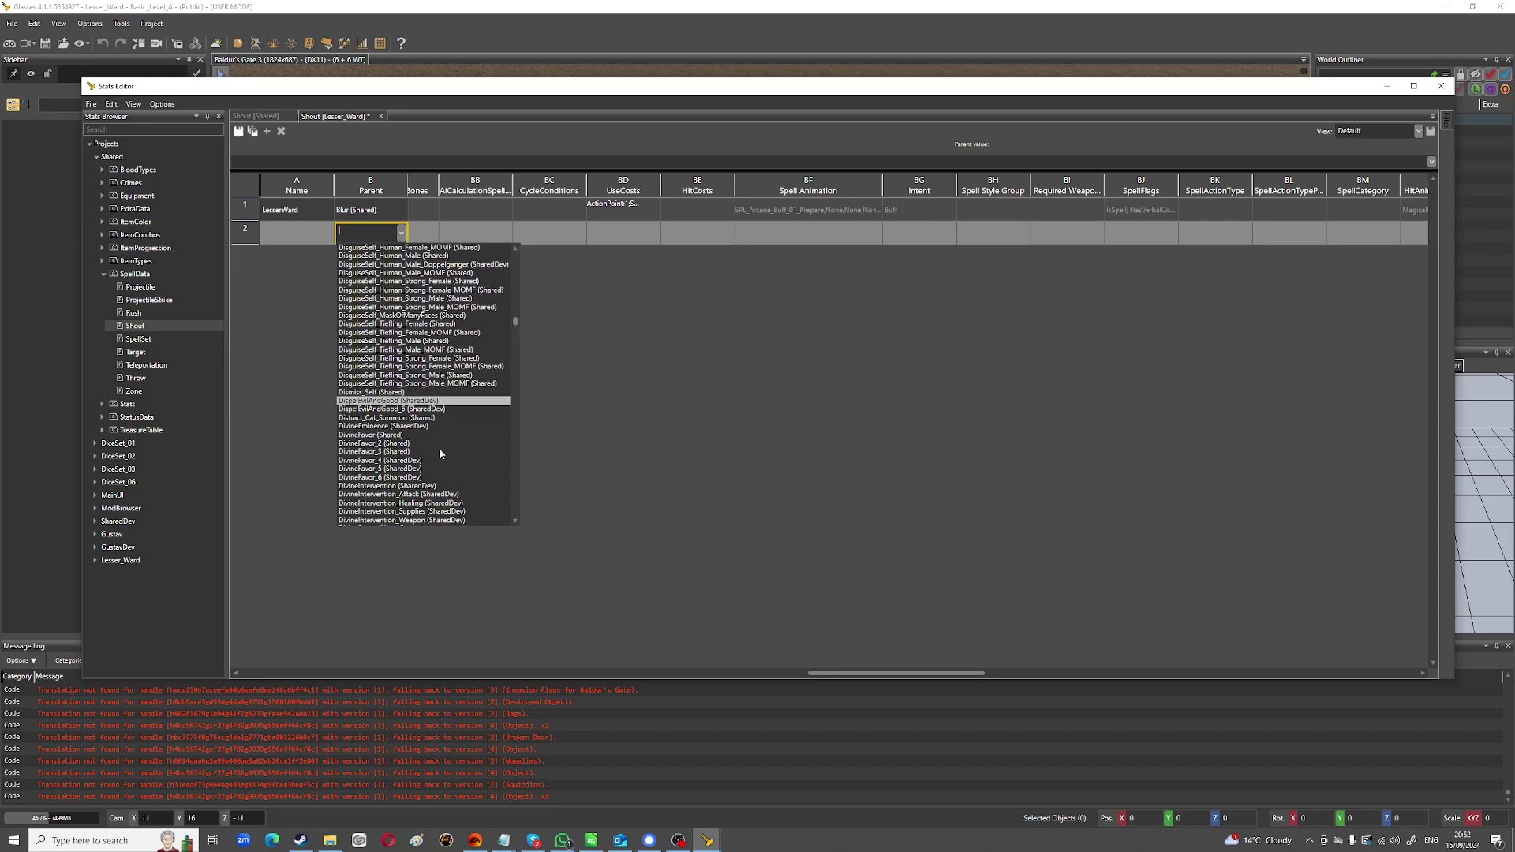
scroll(441, 454, "down", 6)
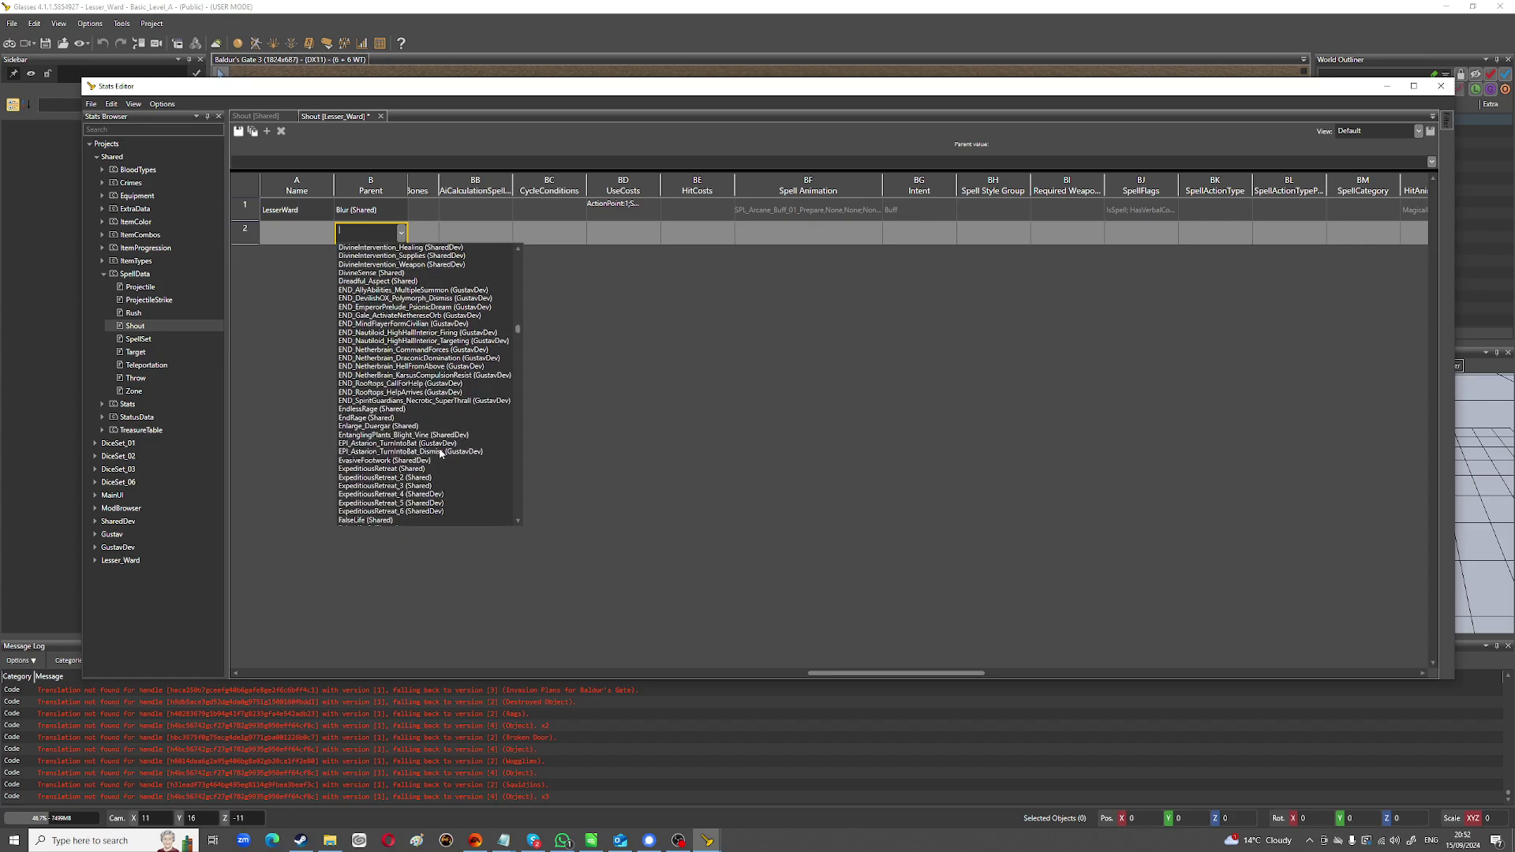
scroll(441, 454, "down", 5)
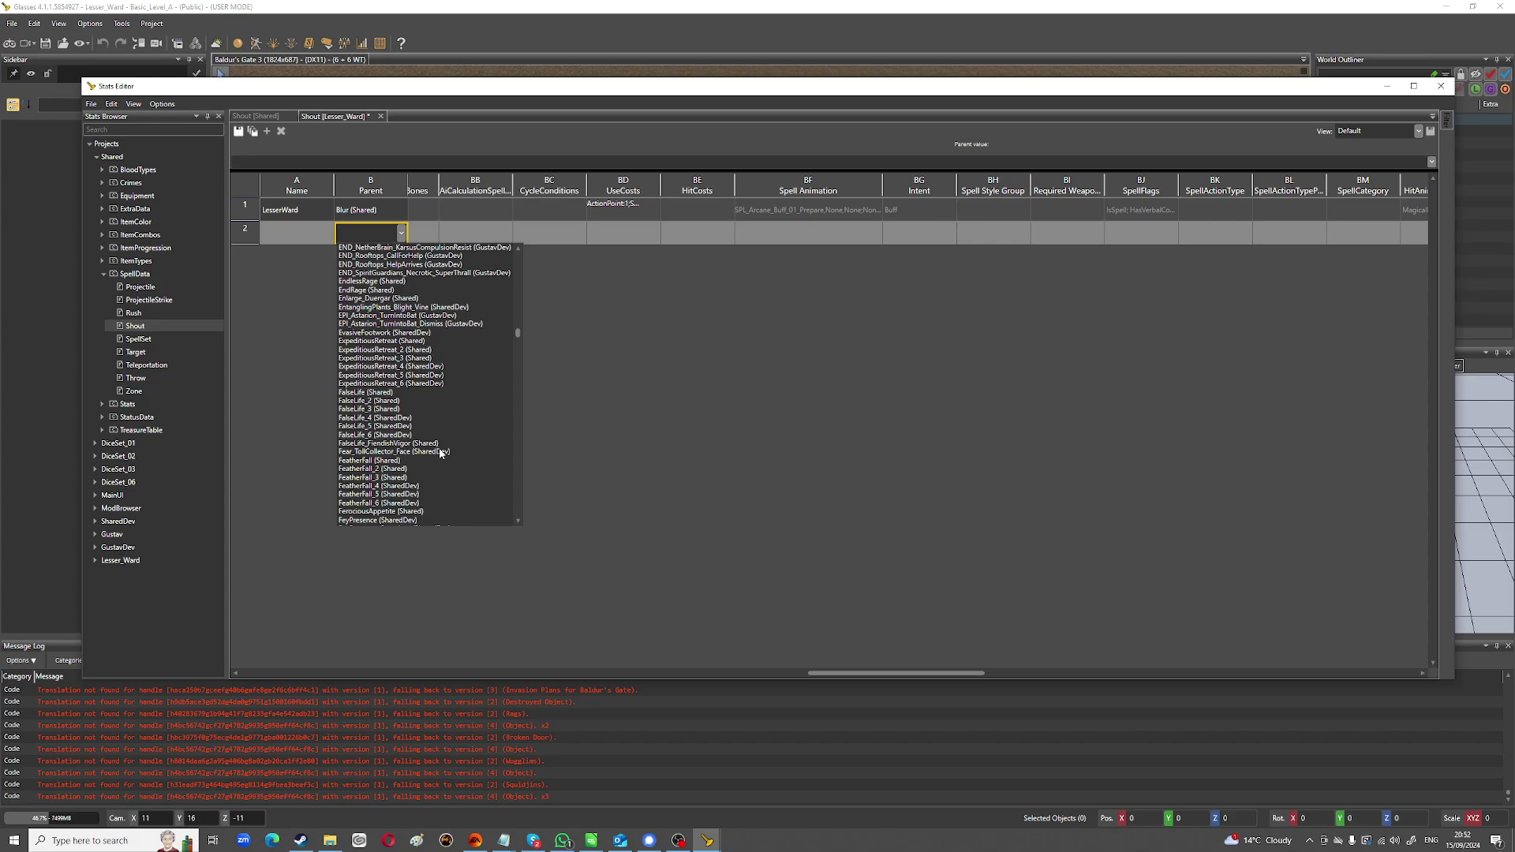
Filter the parent list with Hun, MAG and Hex, then browse the H results.
type("Hun")
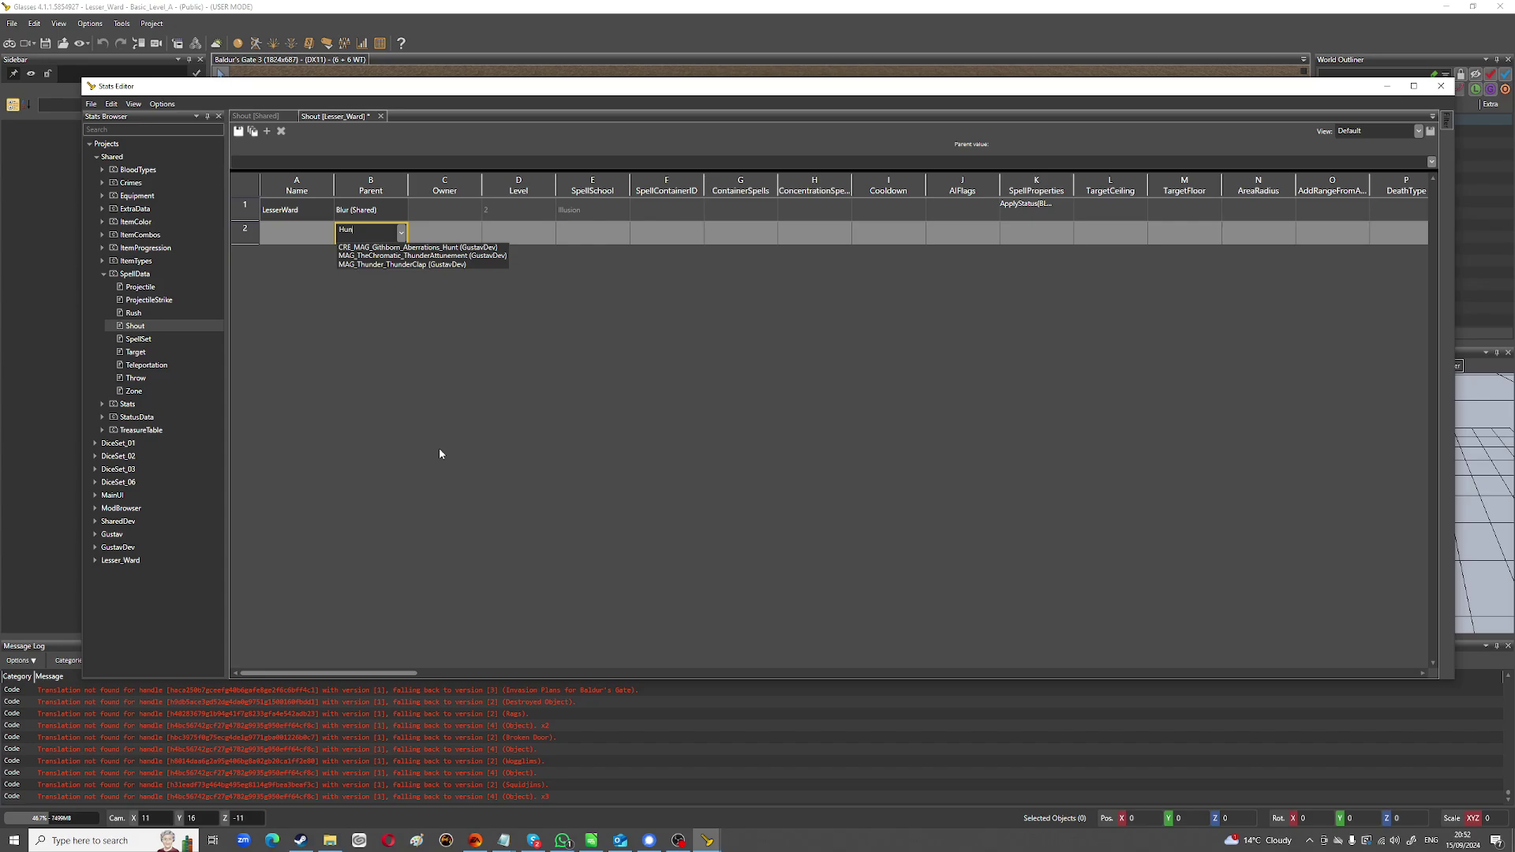
key("BackSpace")
key("BackSpace")
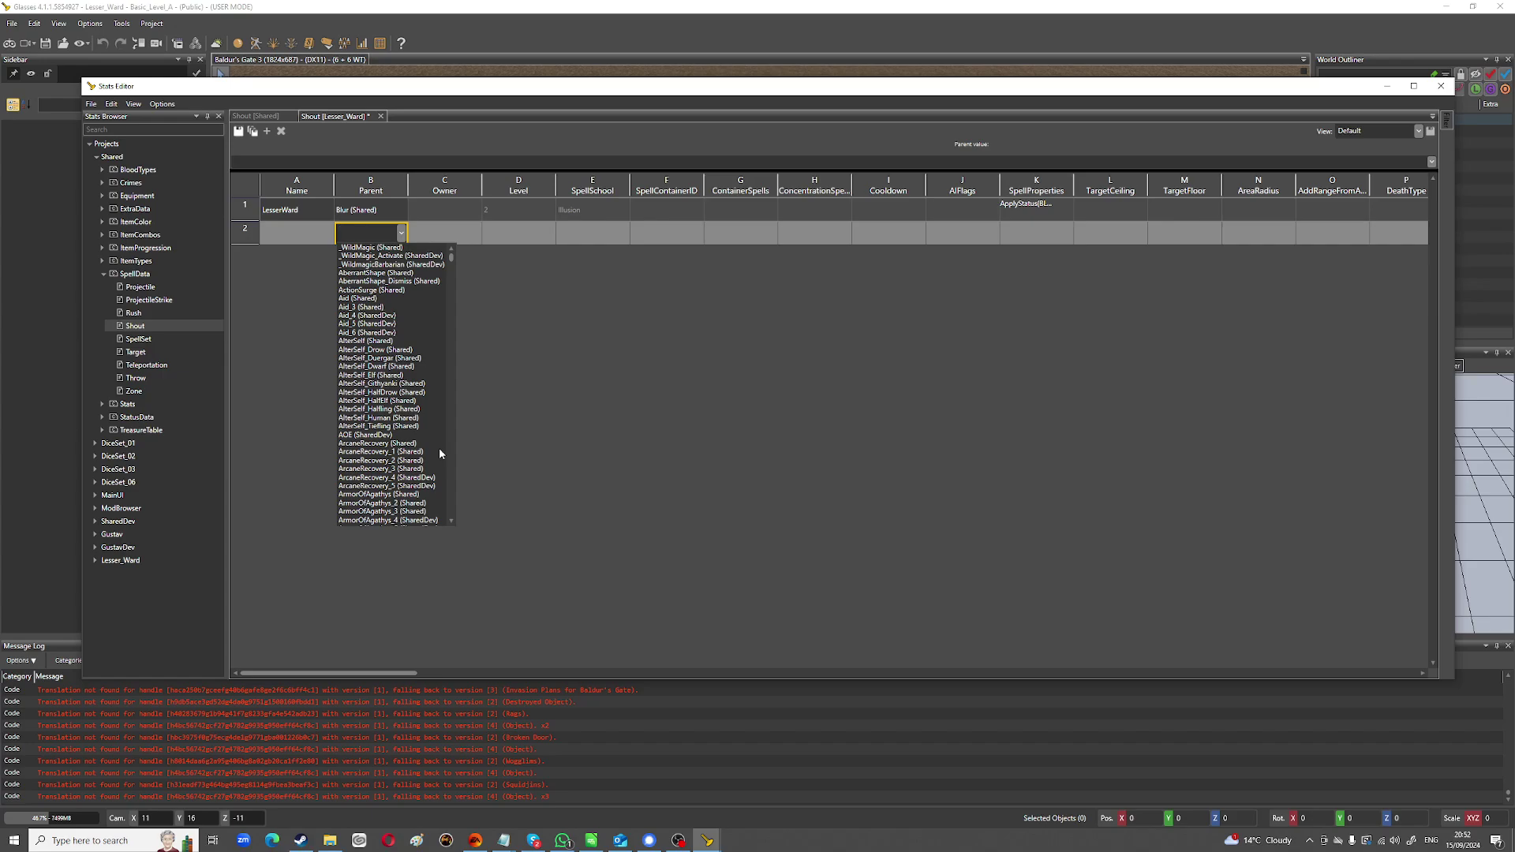
type("MAG")
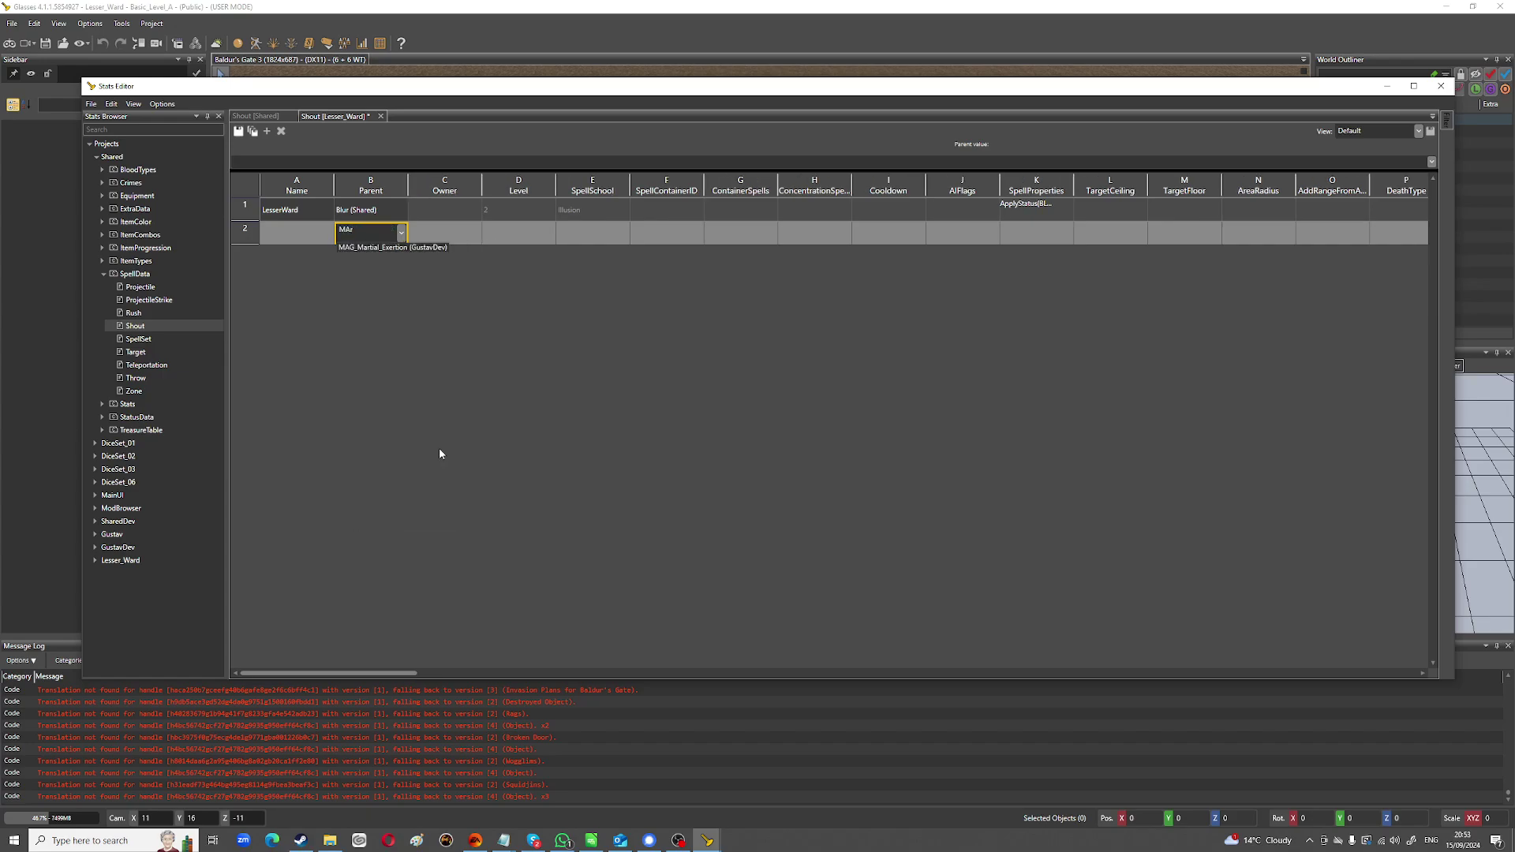
key("BackSpace")
key("BackSpace")
key("BackSpace")
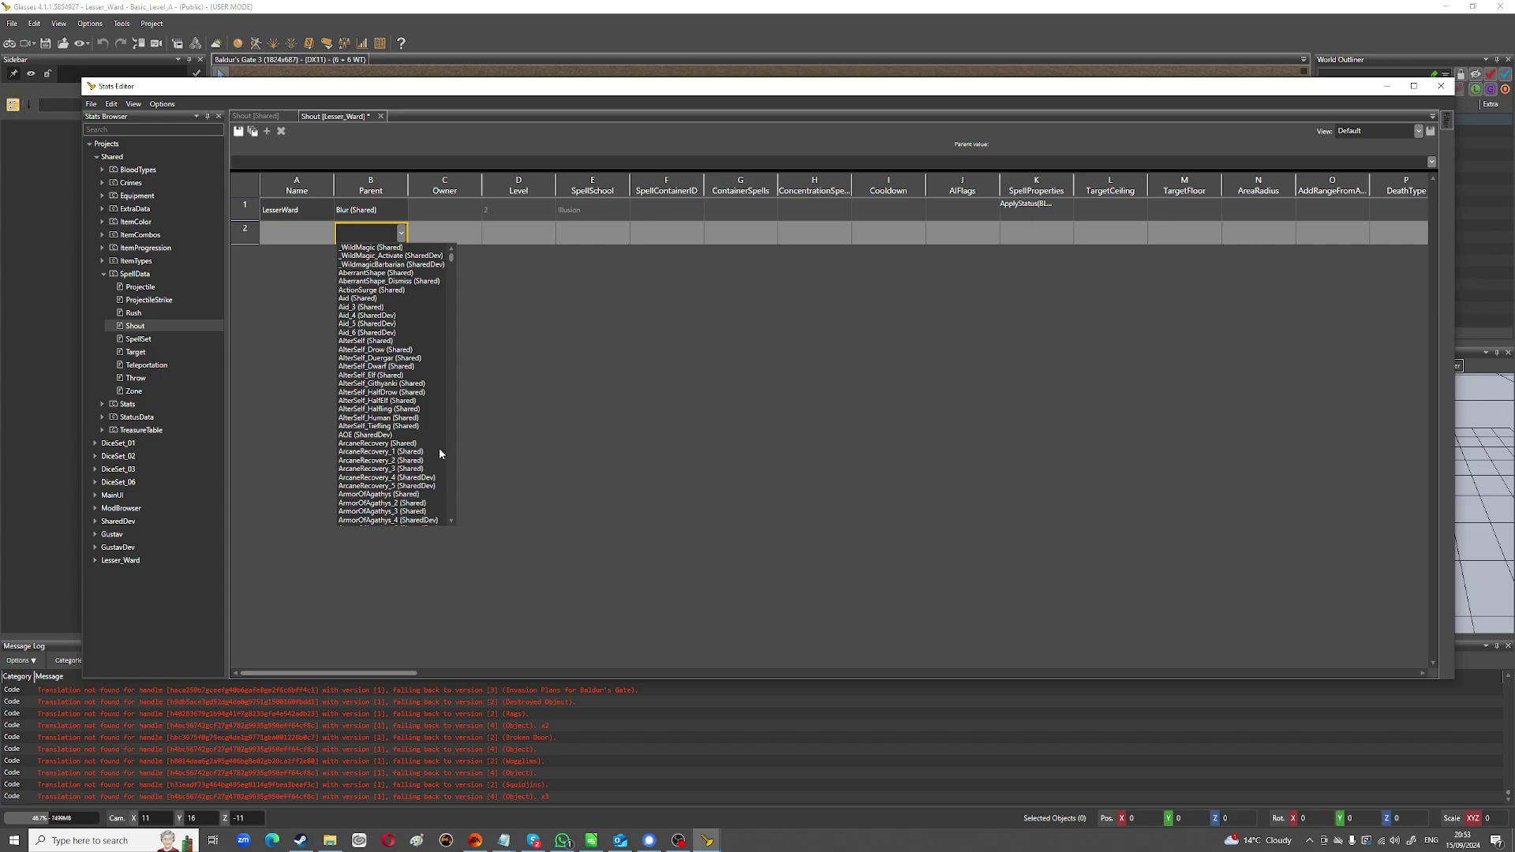
type("Hex")
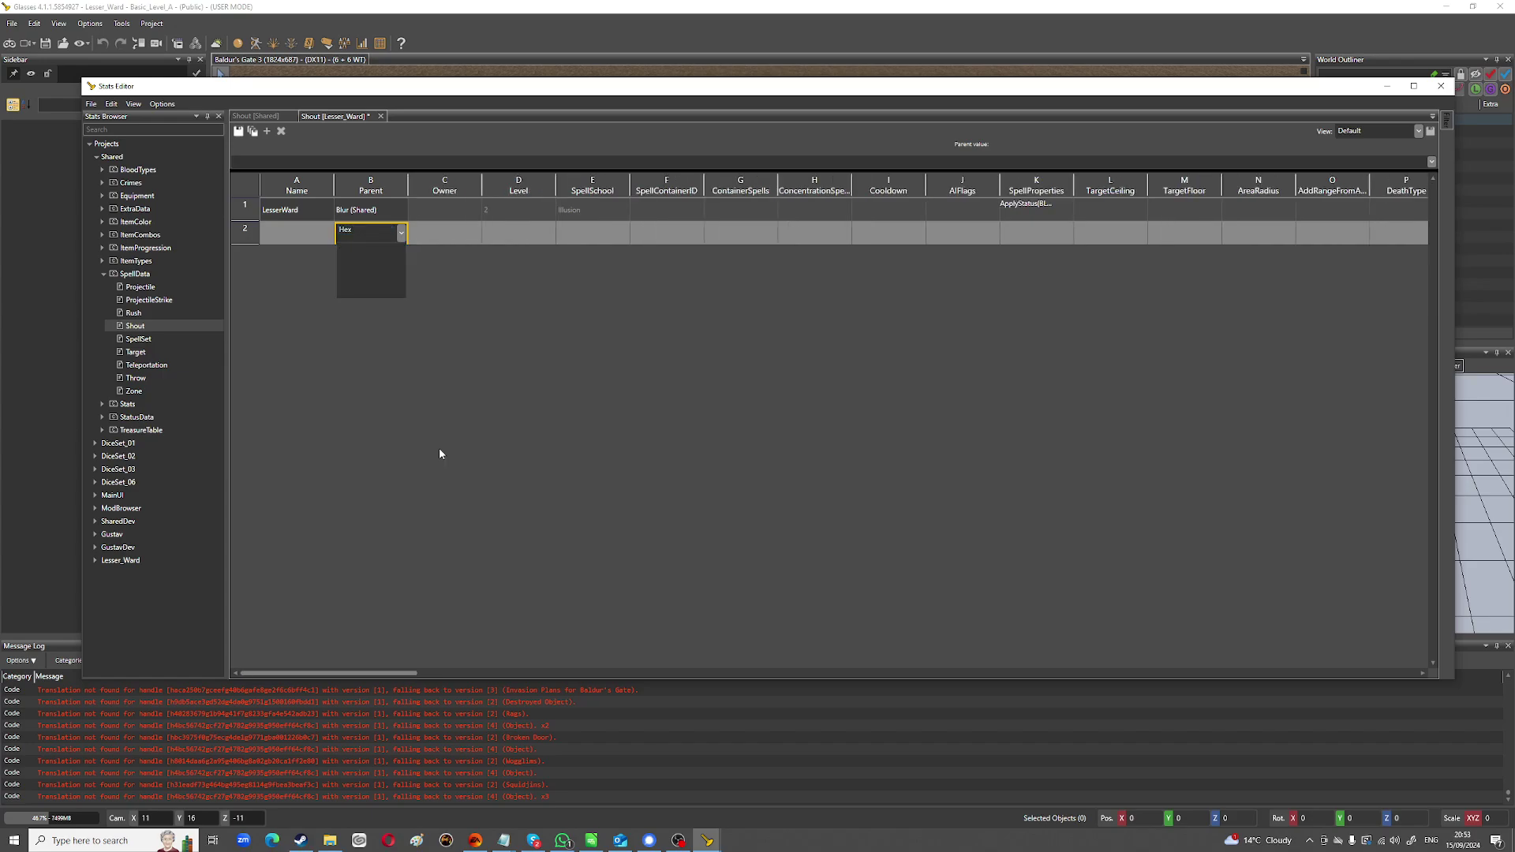
key("BackSpace")
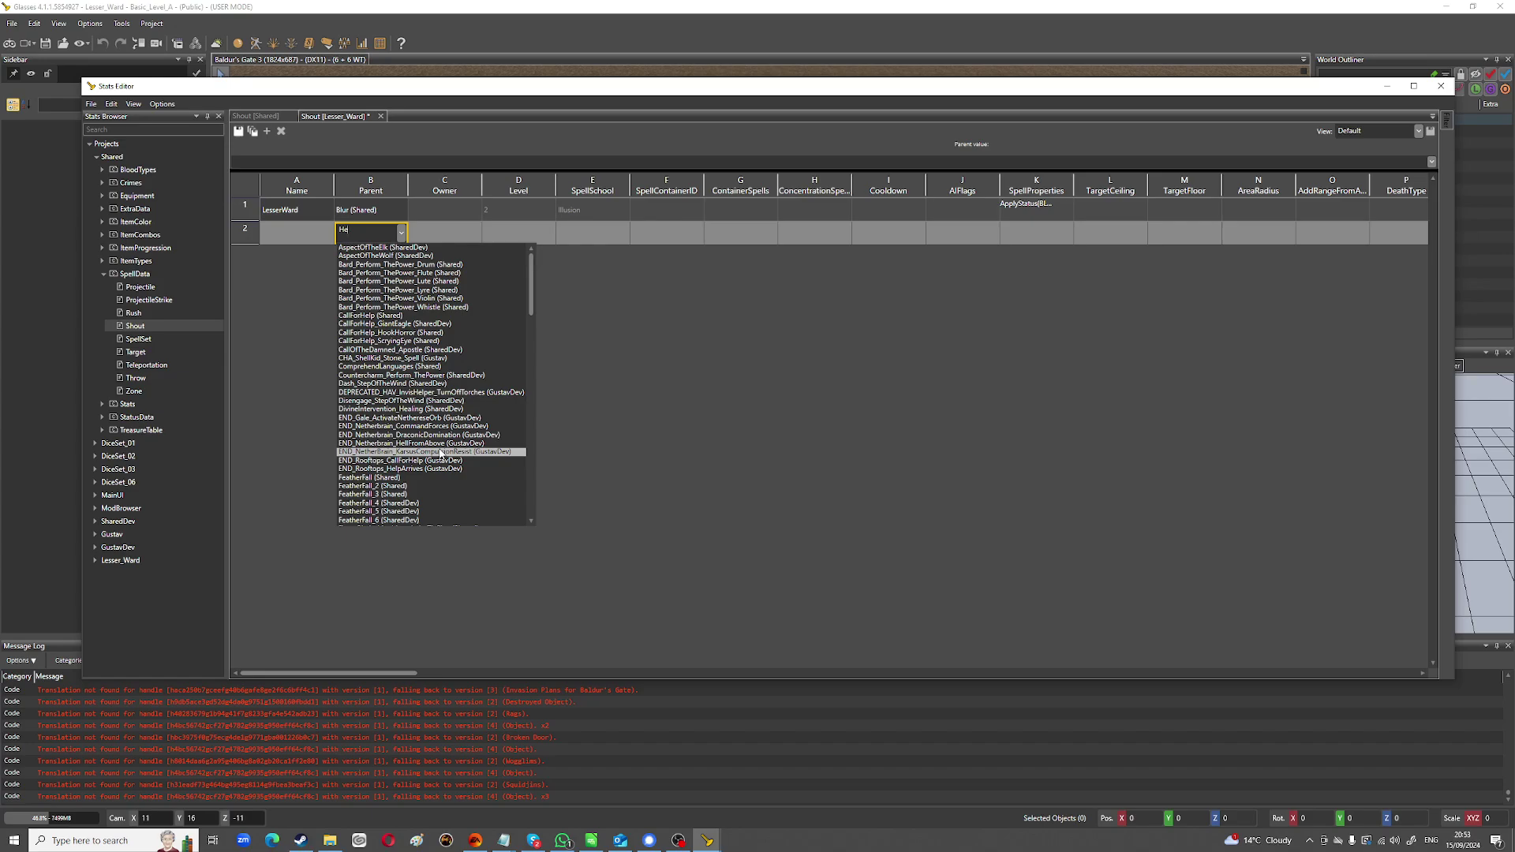
key("BackSpace")
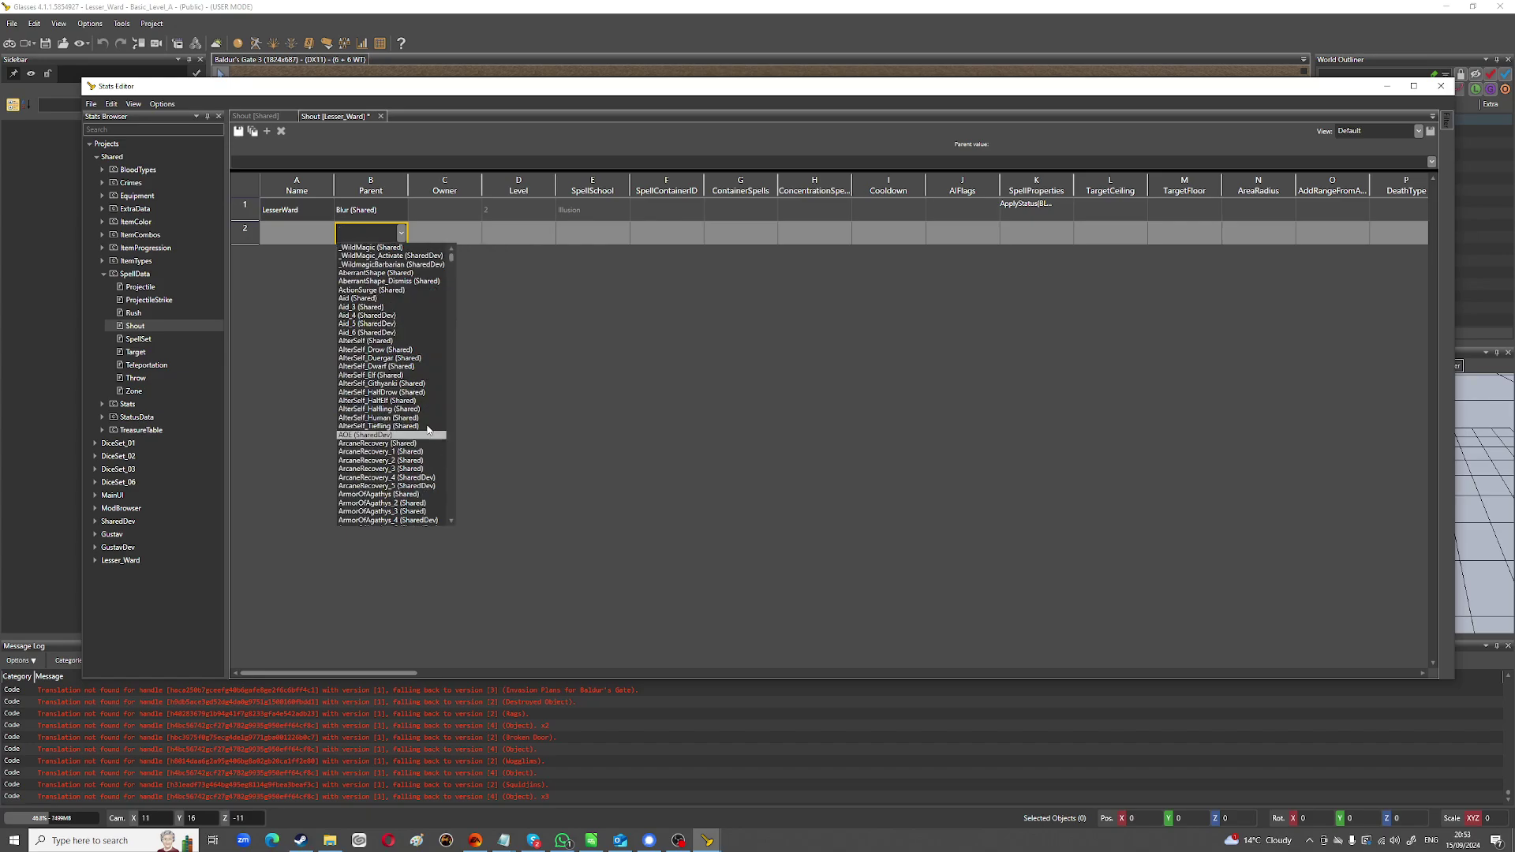
scroll(434, 442, "down", 15)
scroll(418, 412, "down", 15)
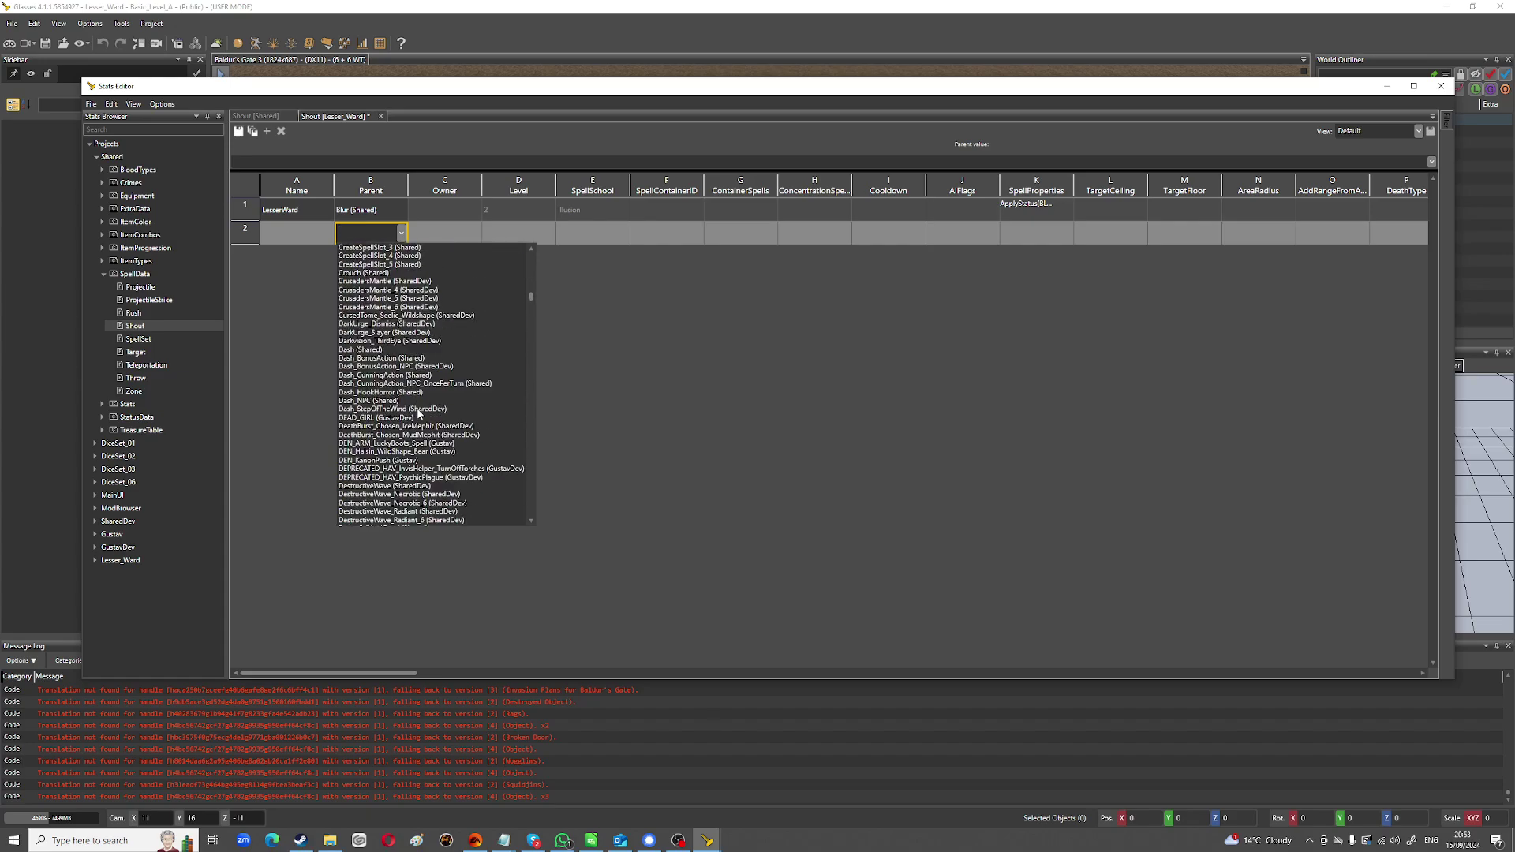
Set Dash_BonusAction as the parent of row 2.
left_click(371, 359)
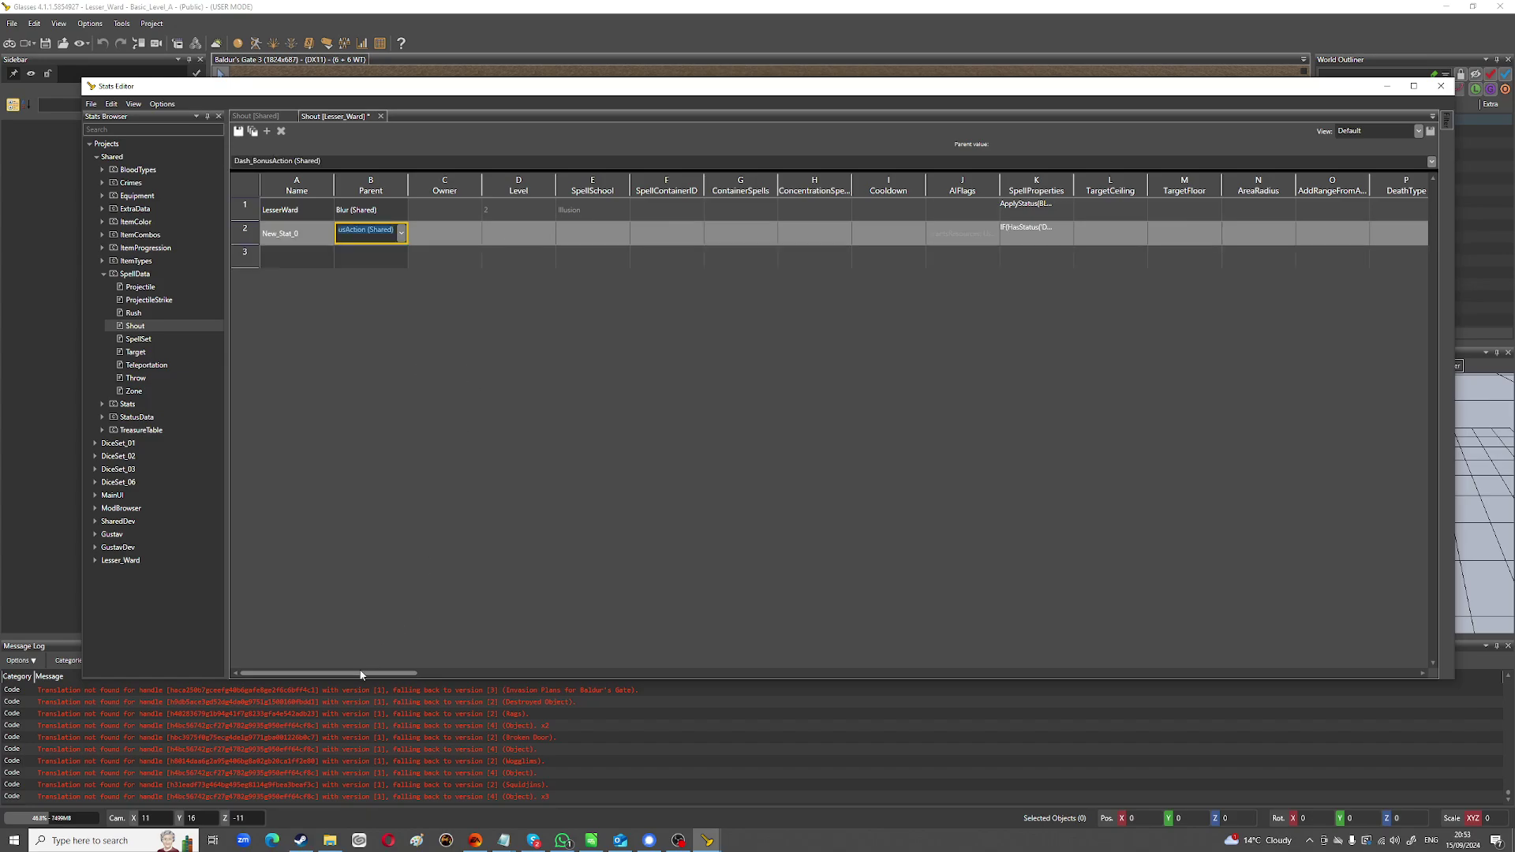
scroll(361, 675, "right", 1)
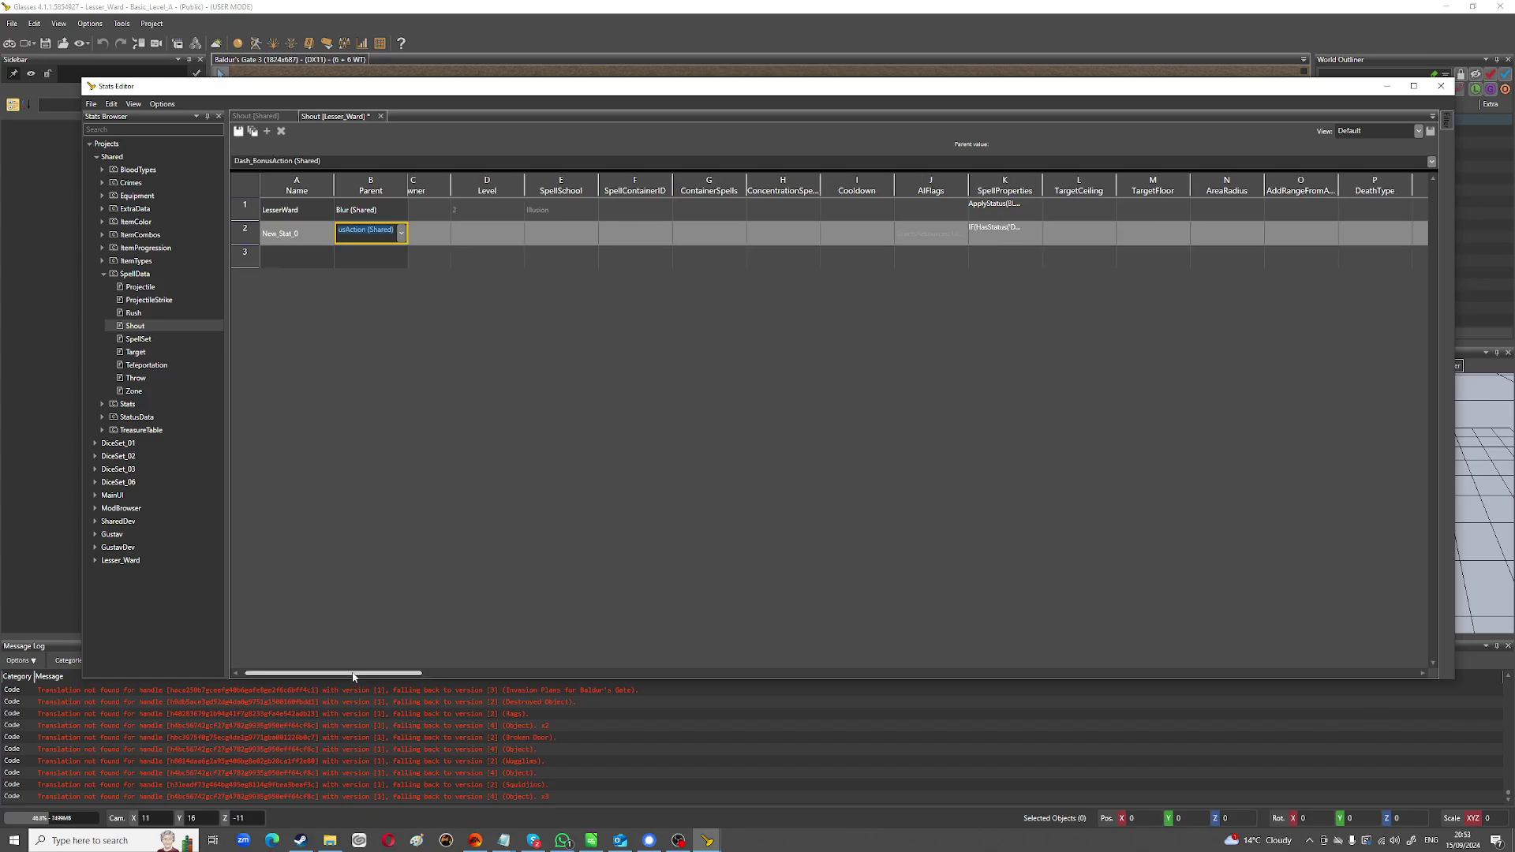
left_click_drag(354, 676, 555, 674)
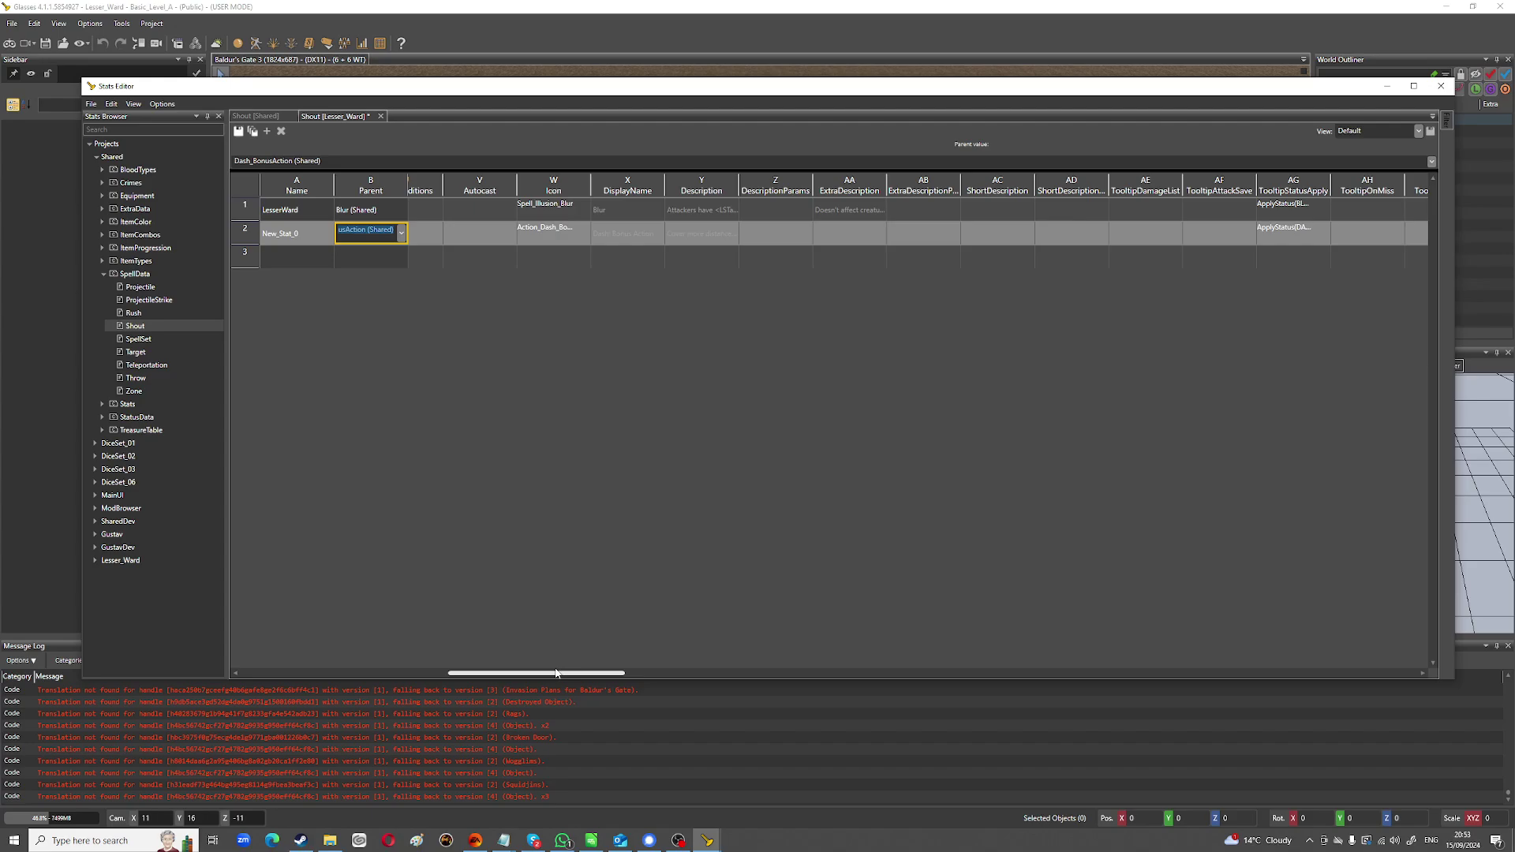
left_click_drag(556, 673, 640, 673)
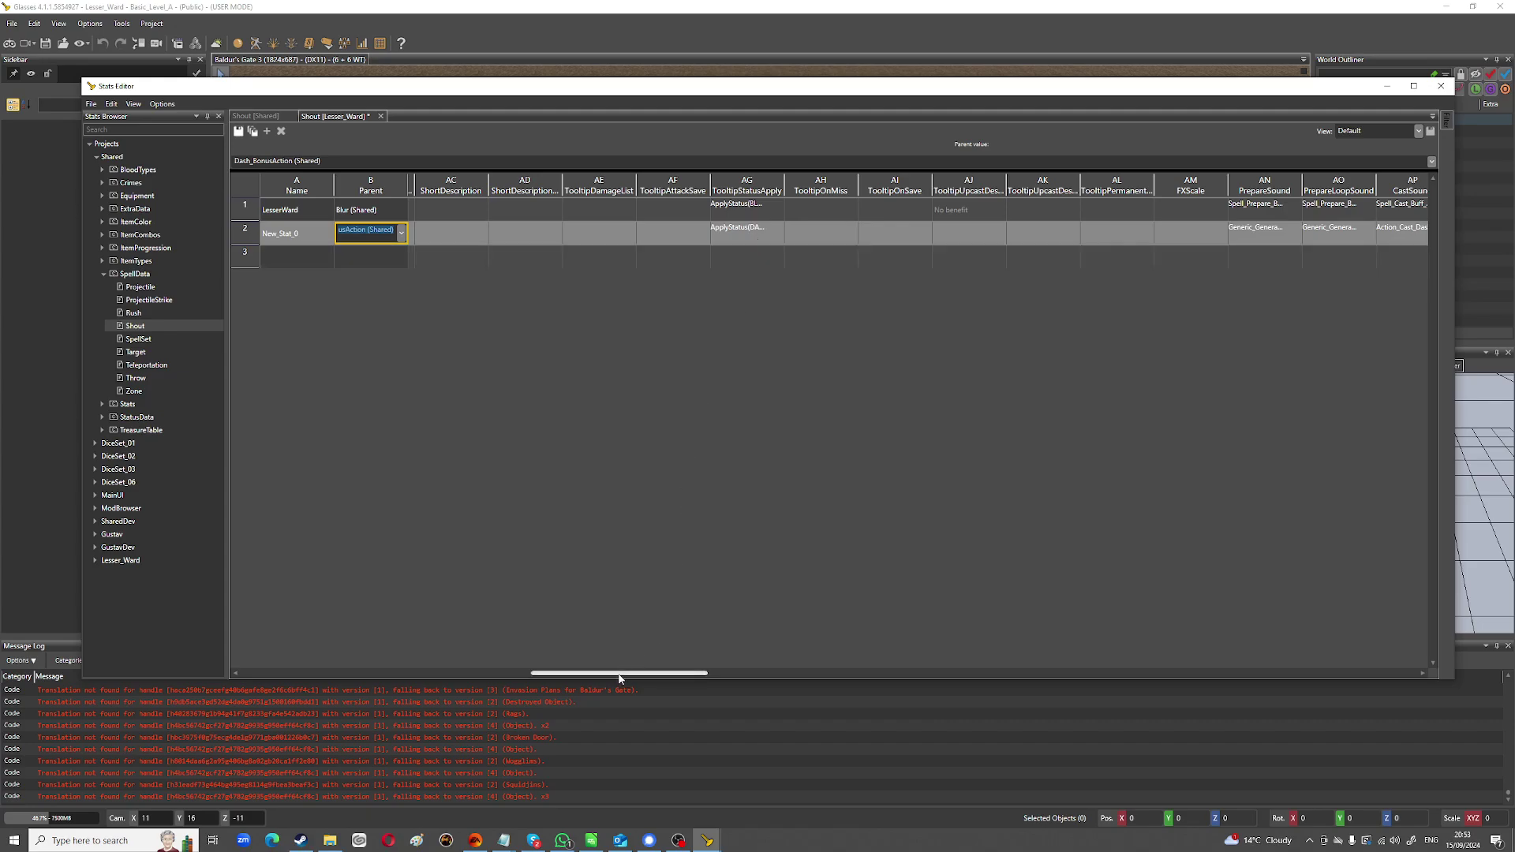
left_click_drag(619, 676, 866, 675)
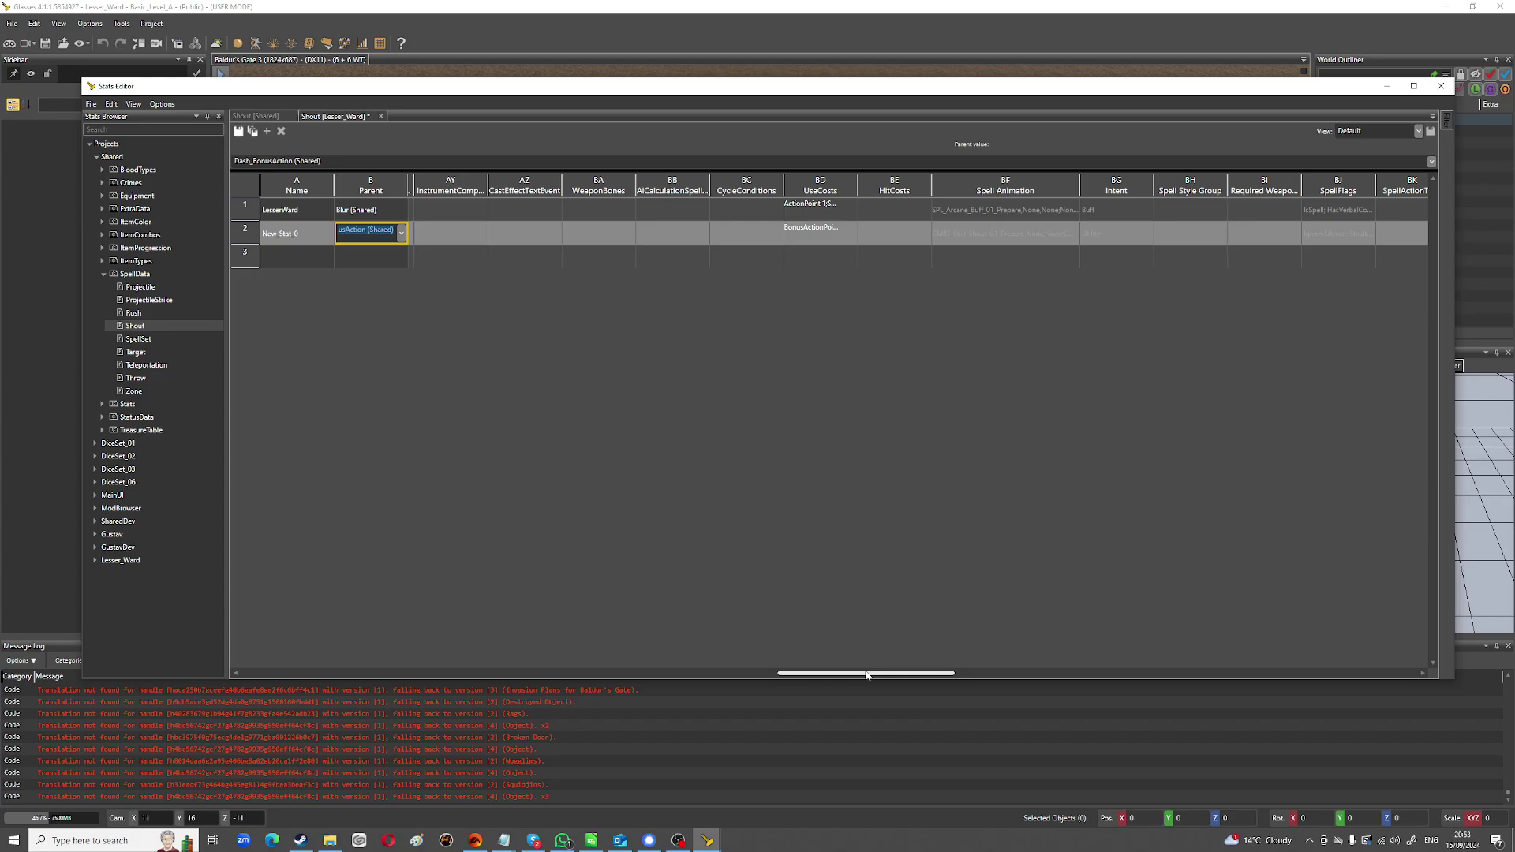
Set LesserWard's UseCosts to BonusActionPoint:1 and save the Shout table.
left_click(827, 240)
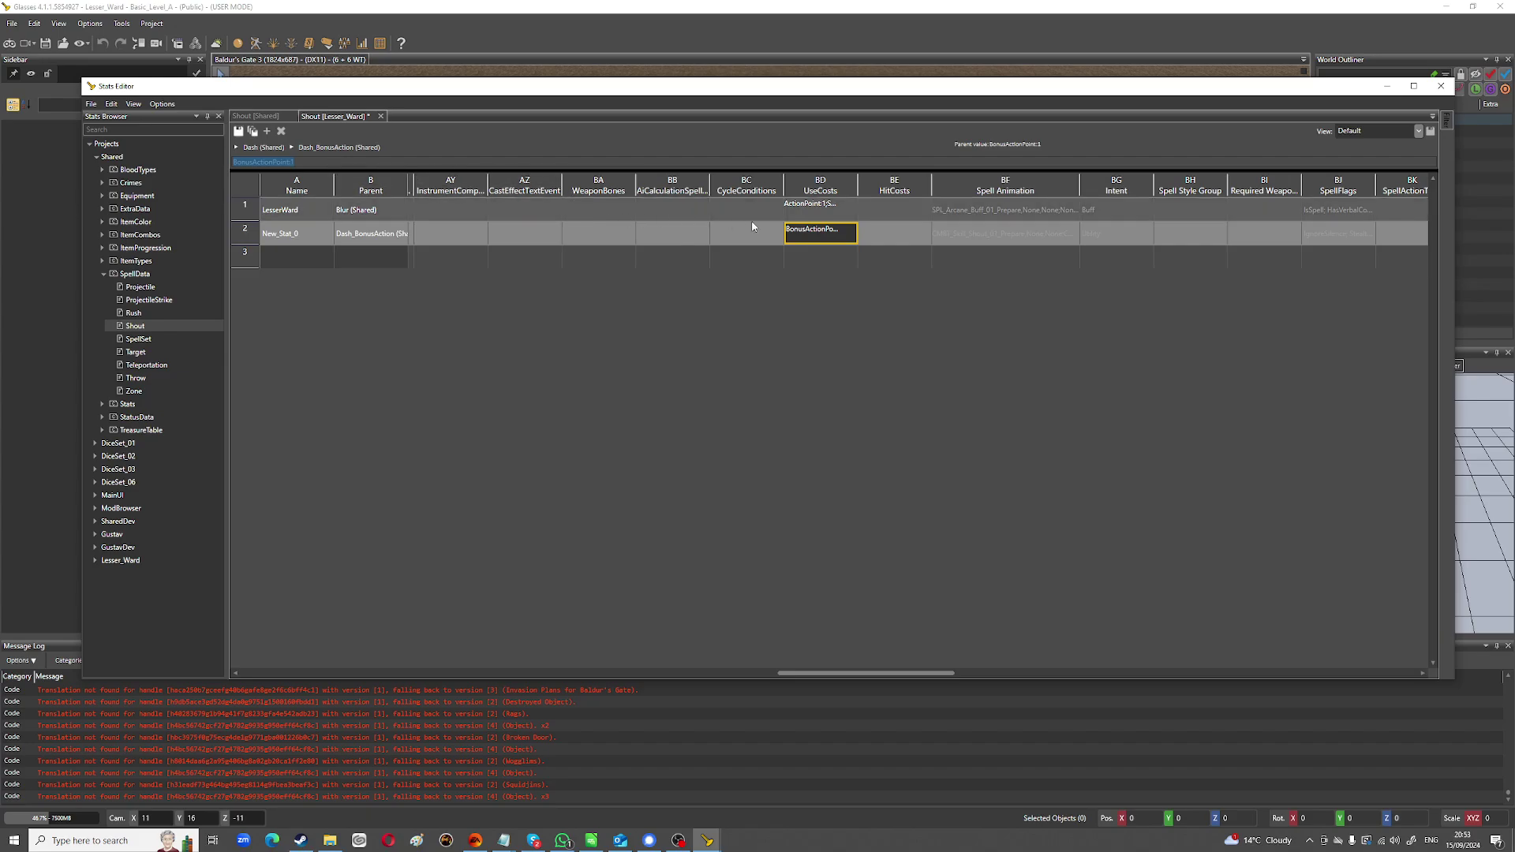
left_click(825, 208)
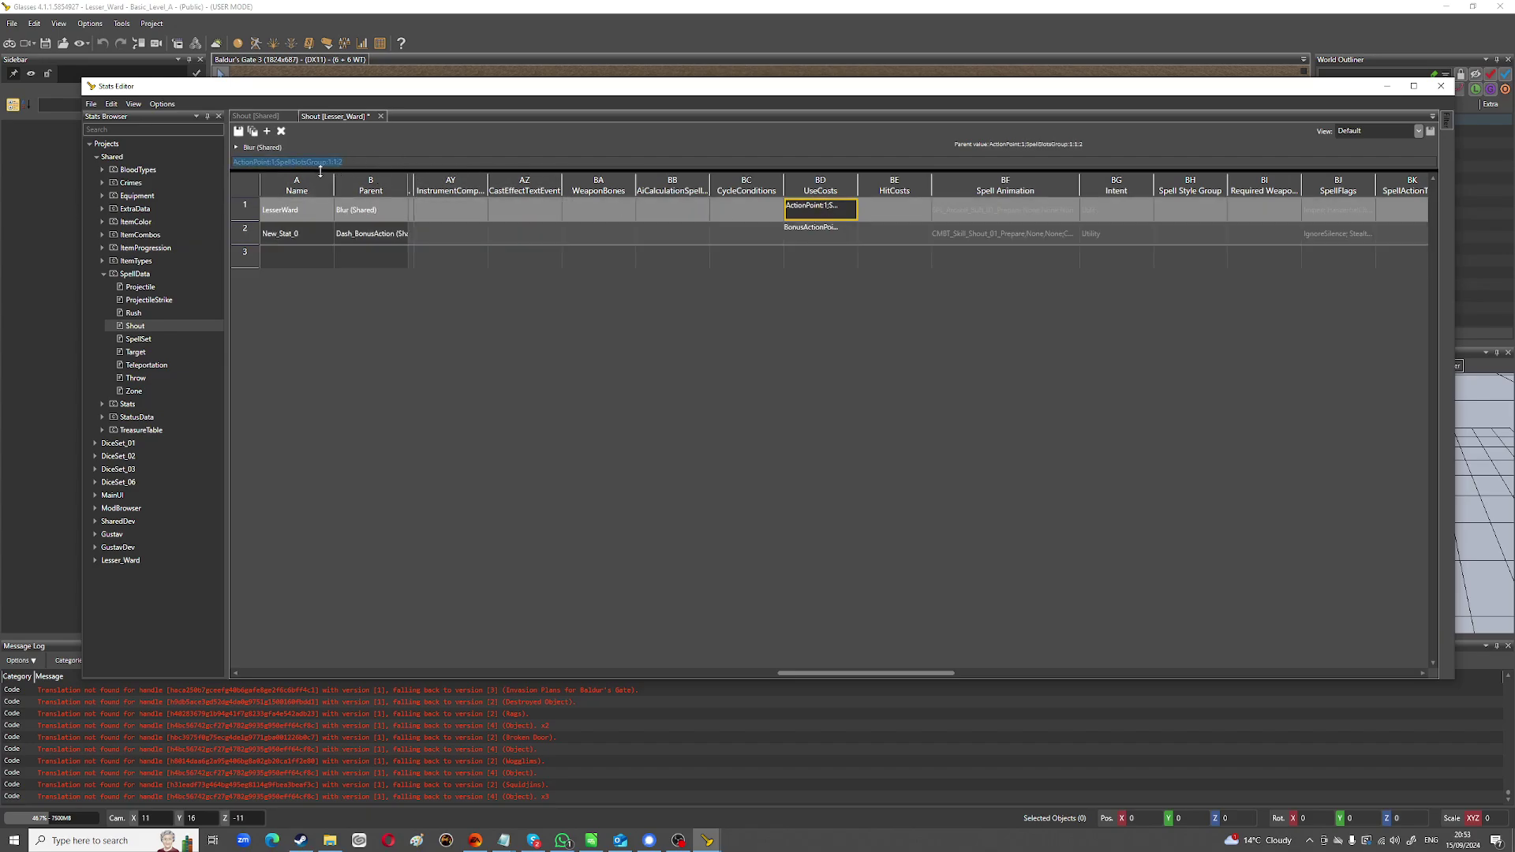
type("BonusActionPoint:1")
left_click(592, 211)
left_click(238, 131)
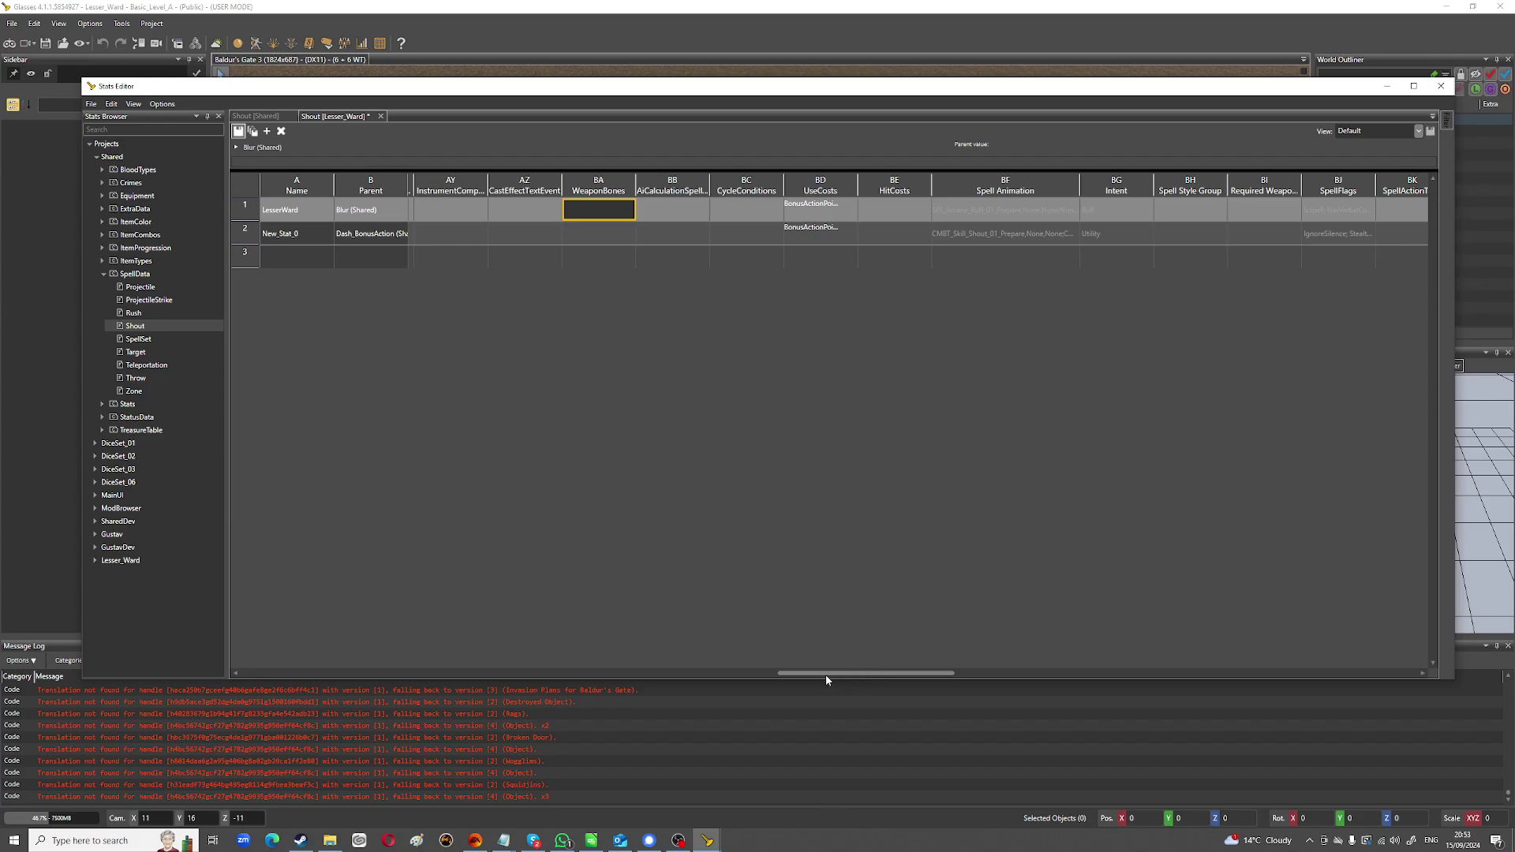
Change LesserWard's Level value in column D to 0.
left_click_drag(839, 675, 308, 681)
left_click(507, 210)
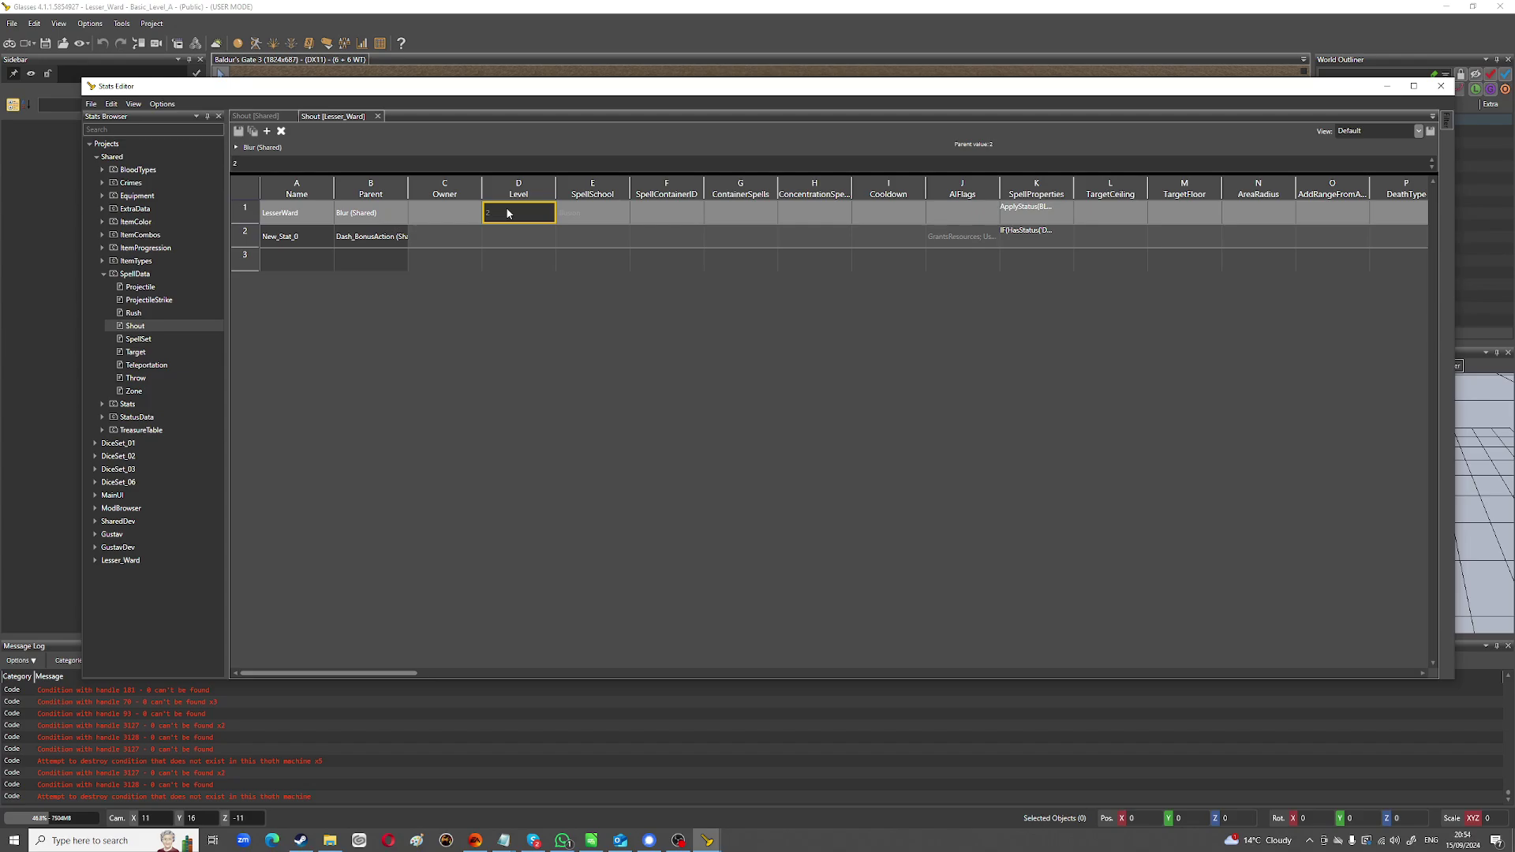
left_click(499, 215)
left_click(550, 209)
left_click(514, 246)
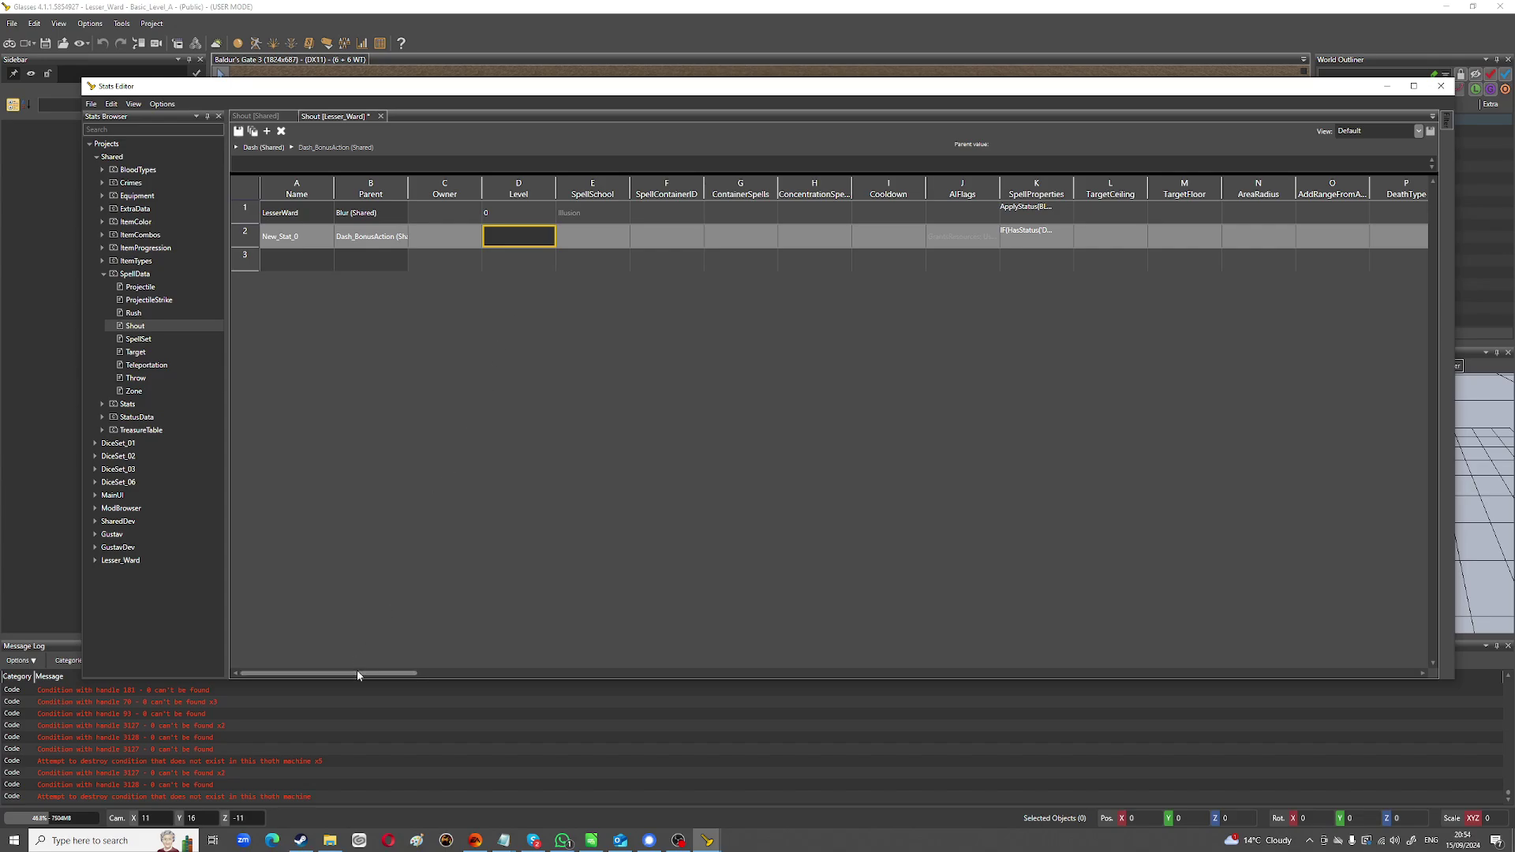
left_click_drag(358, 675, 1020, 677)
Delete HasVerbalComponent from LesserWard's SpellFlags, leaving IsSpell;IsConcentration.
left_click(535, 214)
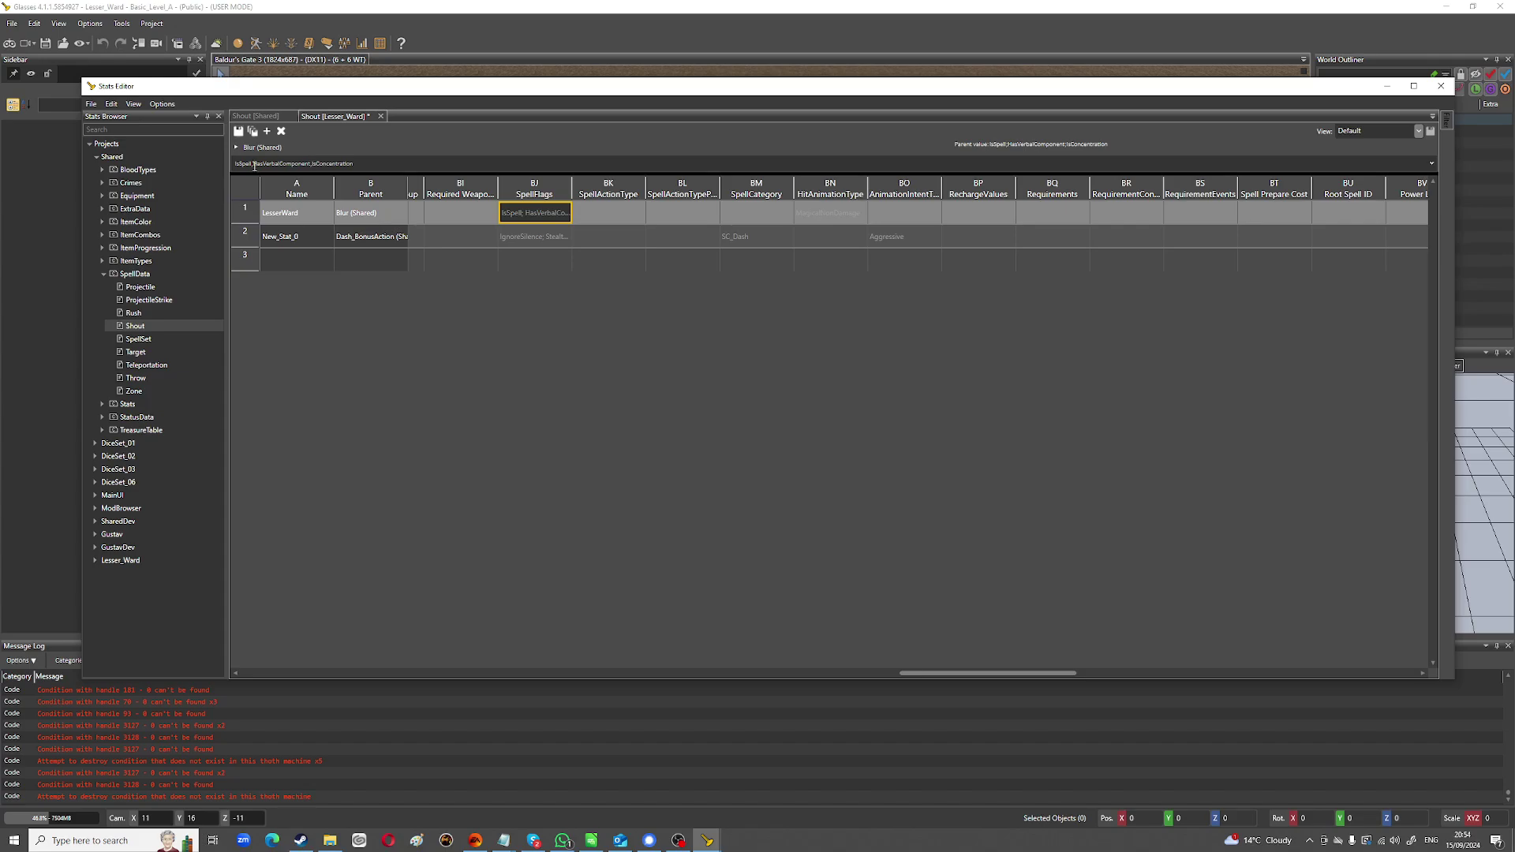
left_click_drag(311, 164, 254, 166)
key("Delete")
left_click_drag(940, 676, 567, 673)
left_click_drag(365, 662, 162, 660)
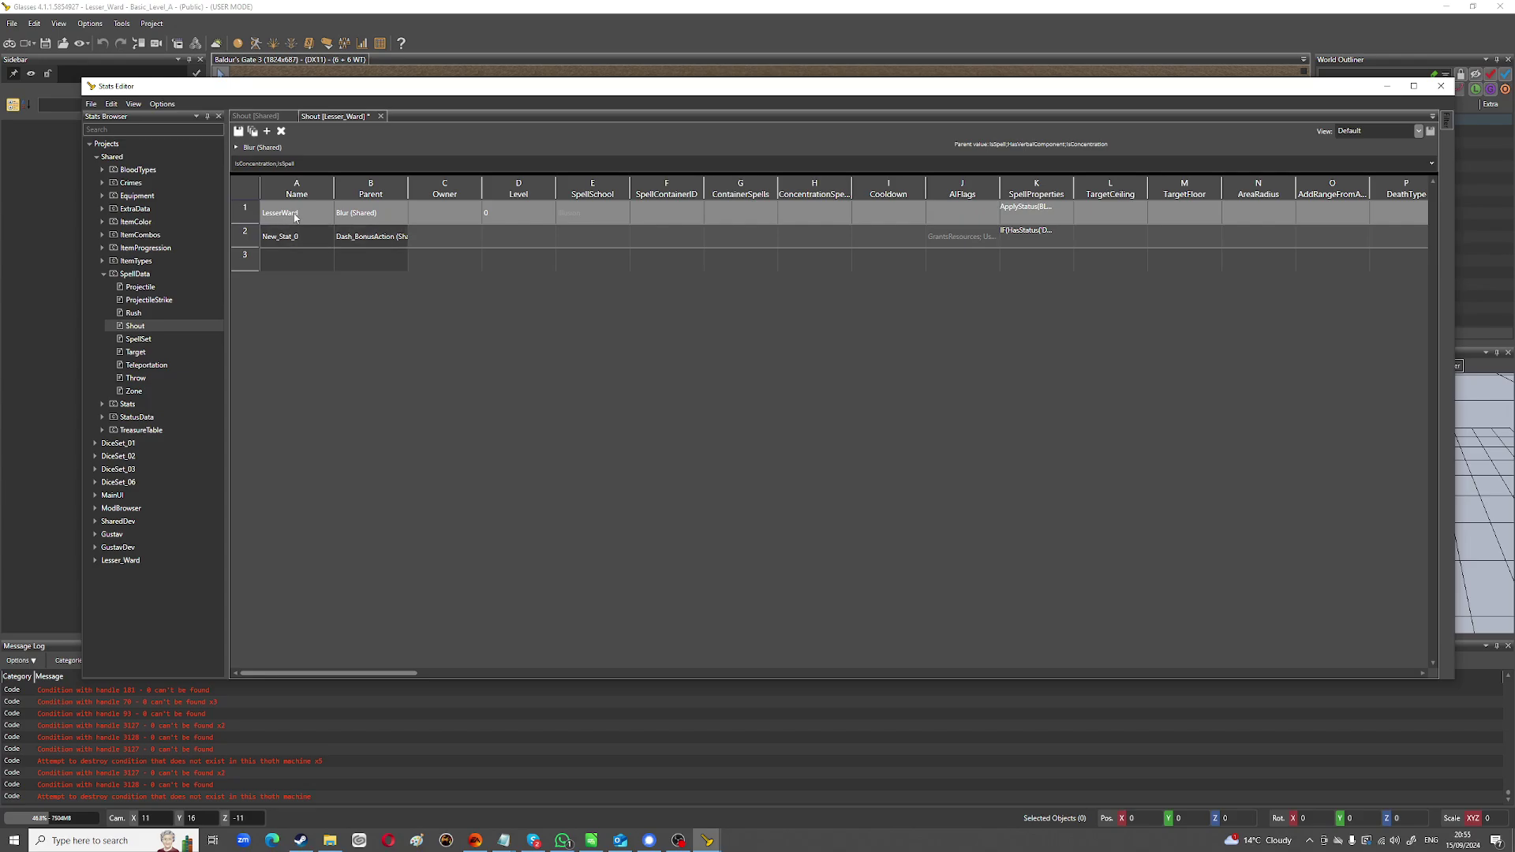
Open the shared Target spell table, check row 48's OncePerRest cooldown, then switch back to Shout.
left_click(144, 353)
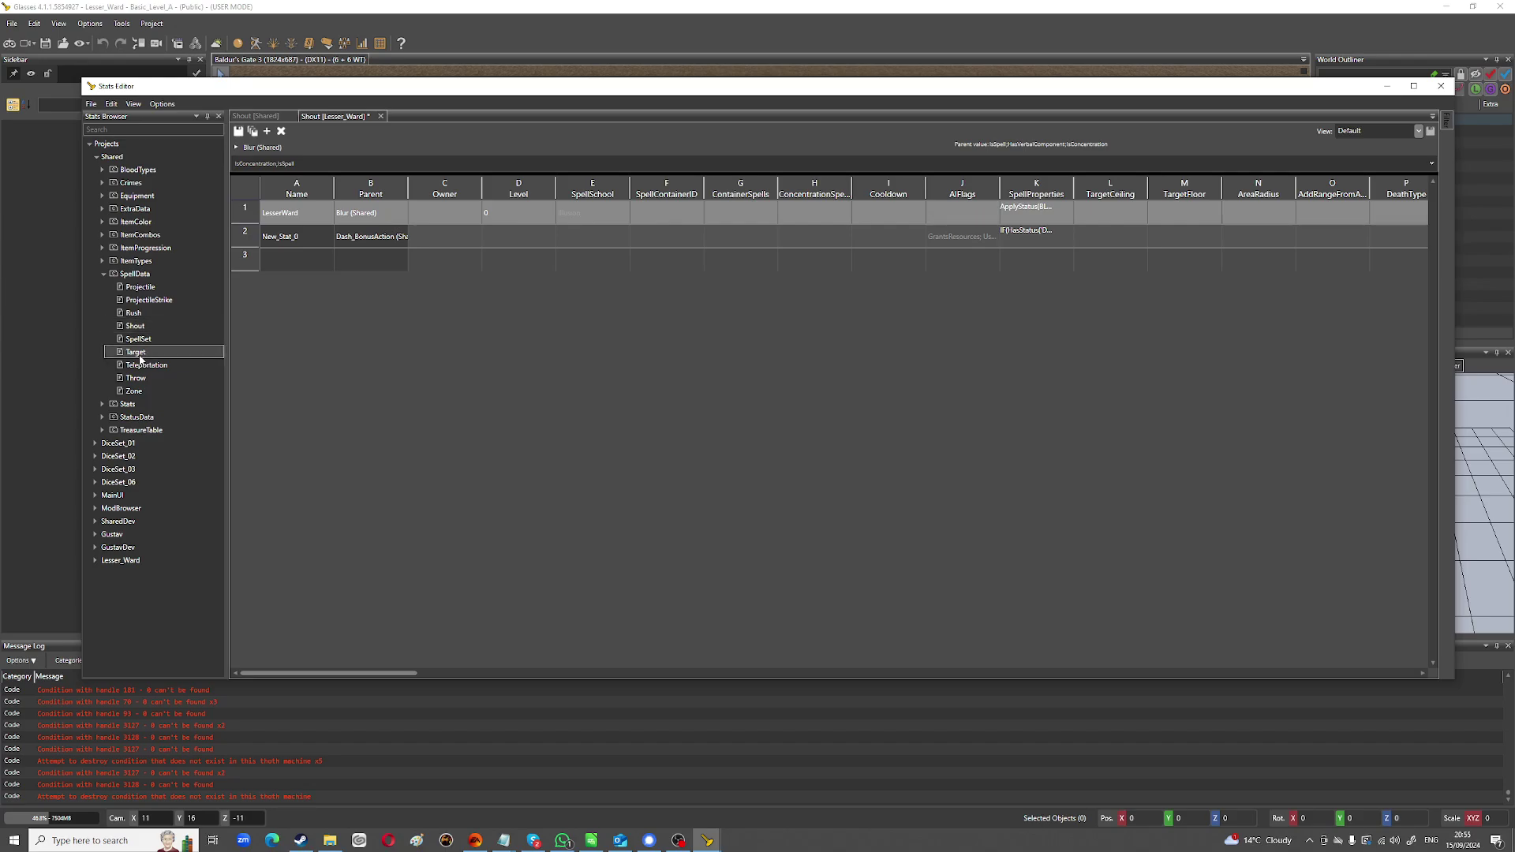
double_click(139, 355)
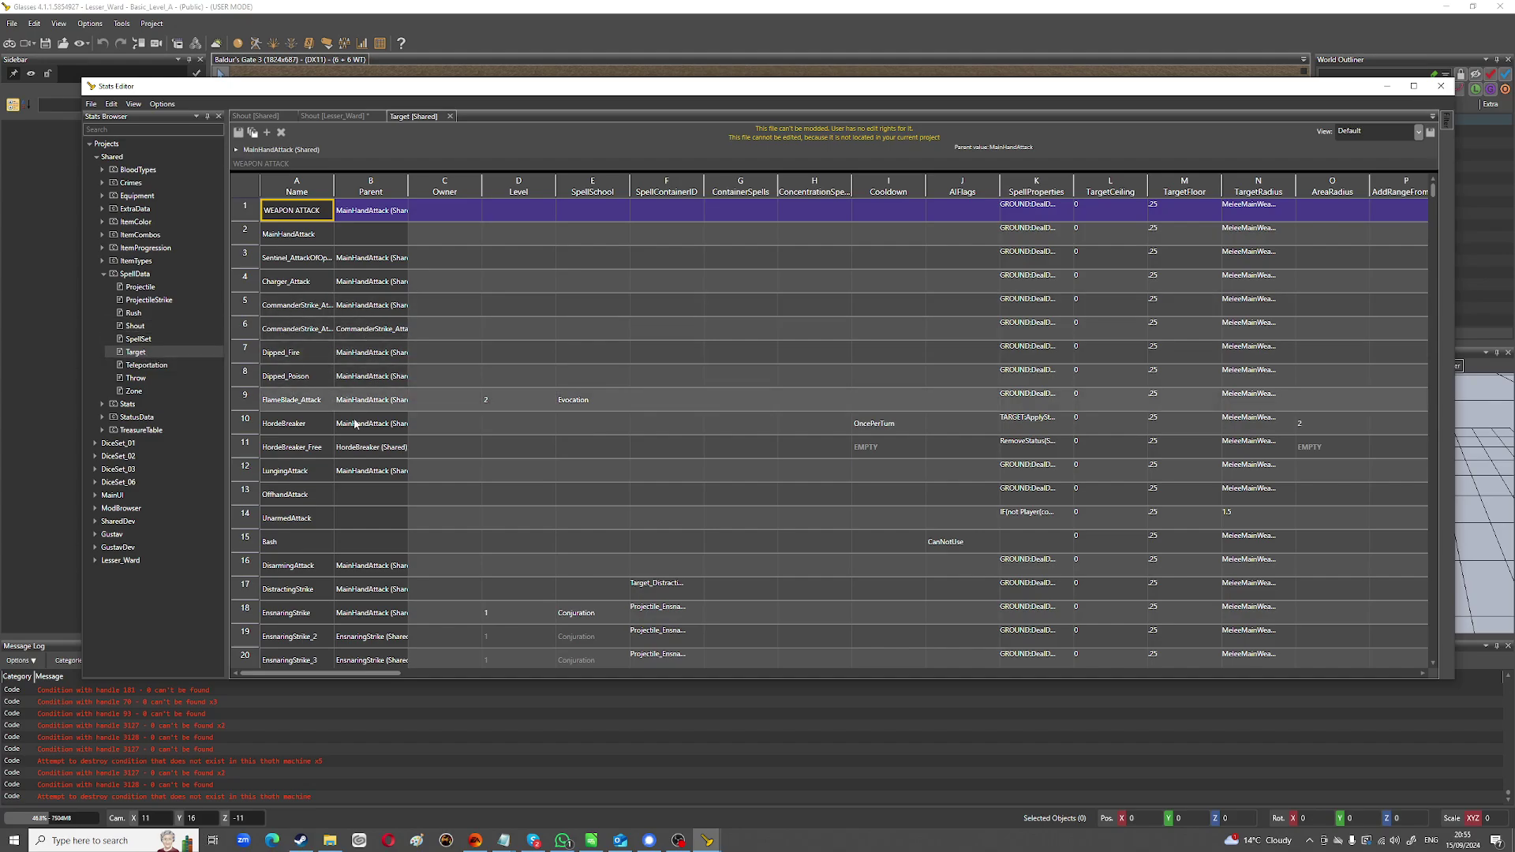
scroll(342, 334, "down", 16)
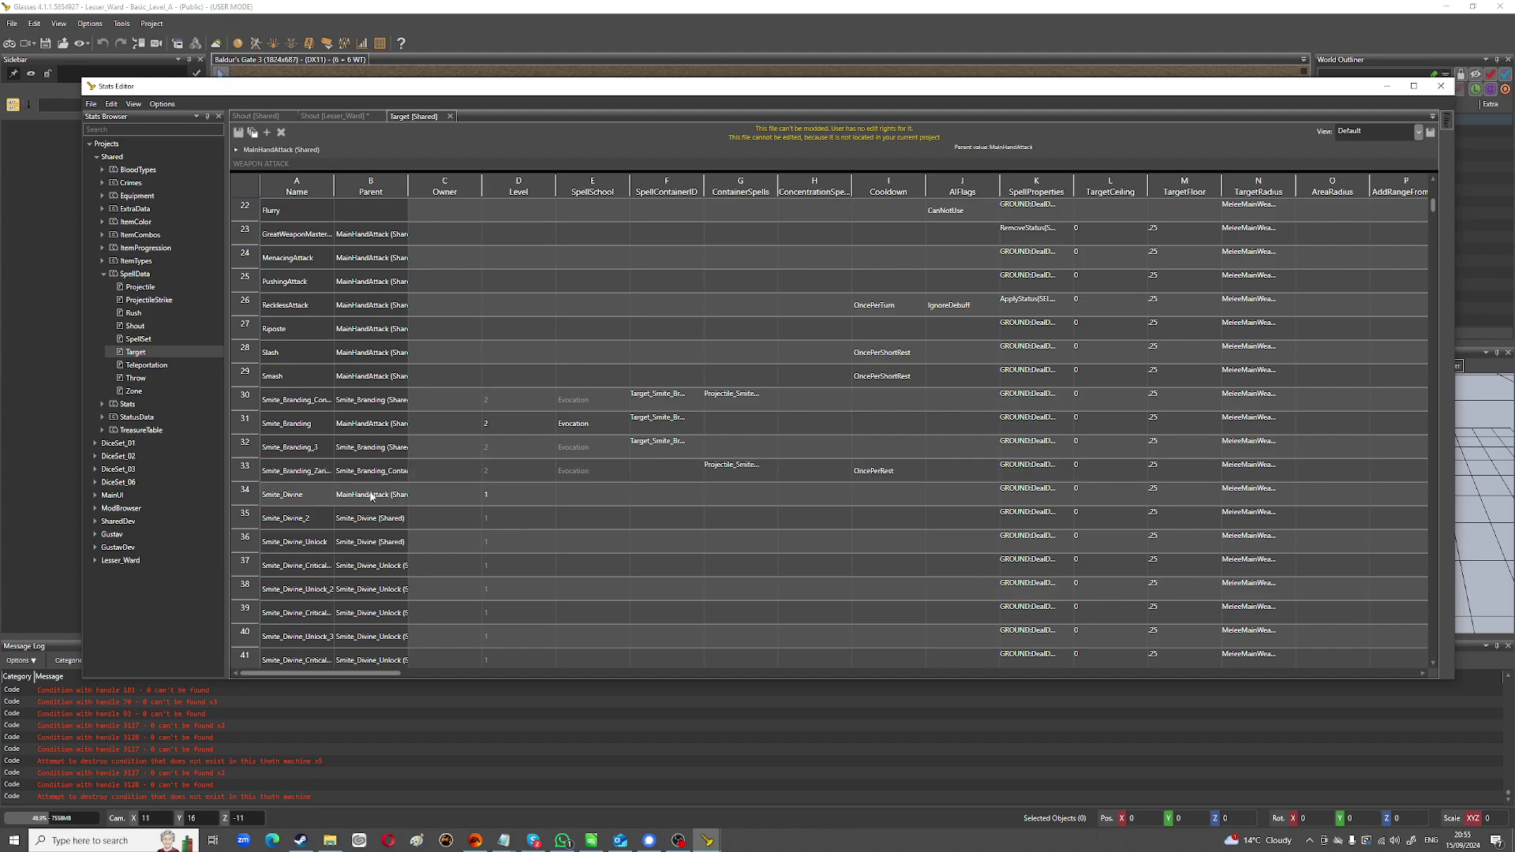
scroll(369, 509, "up", 3)
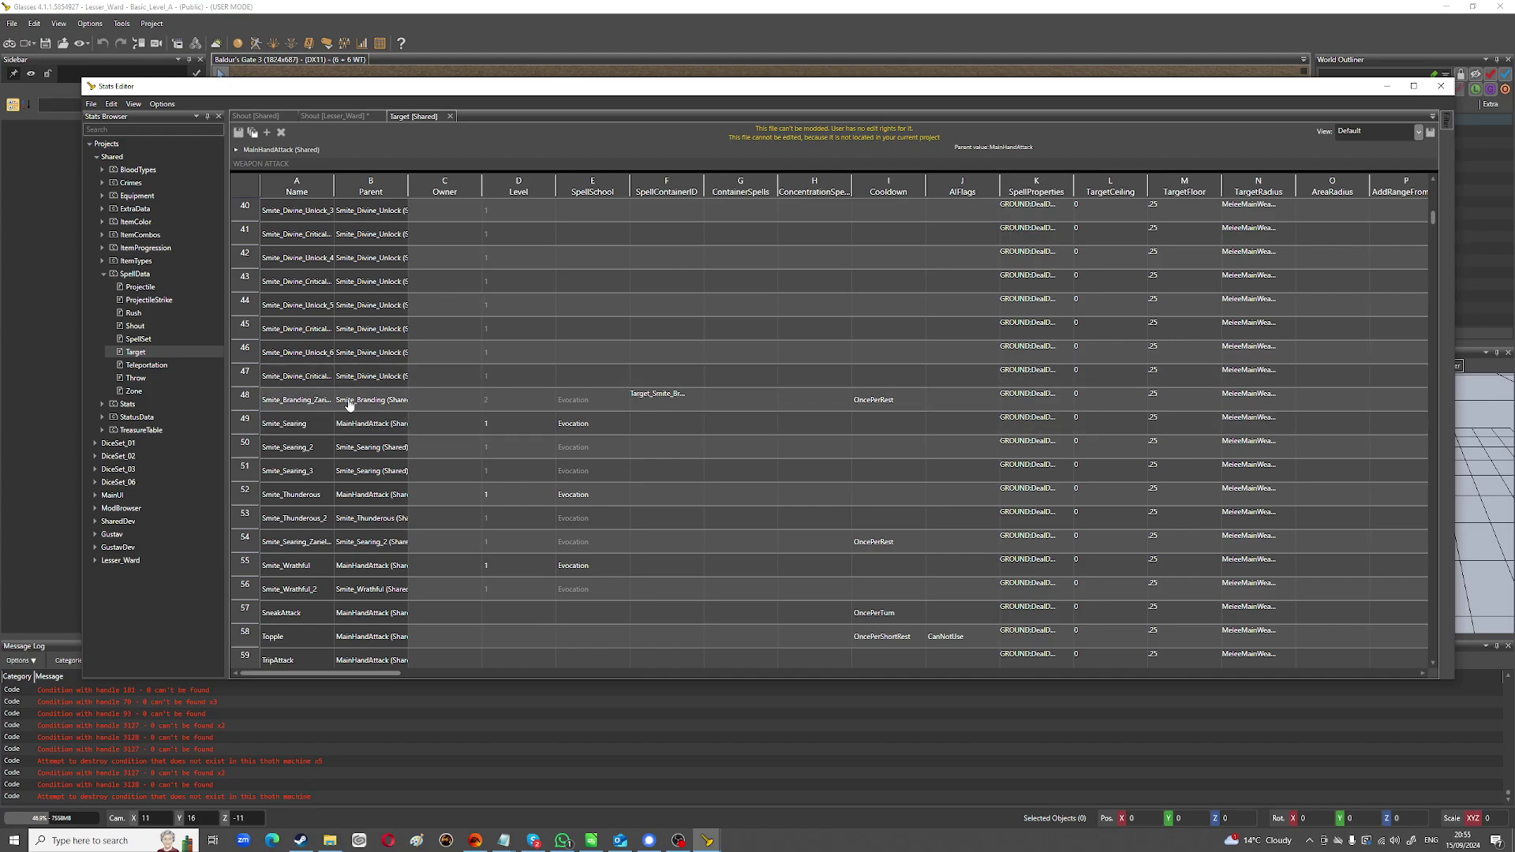
left_click(889, 401)
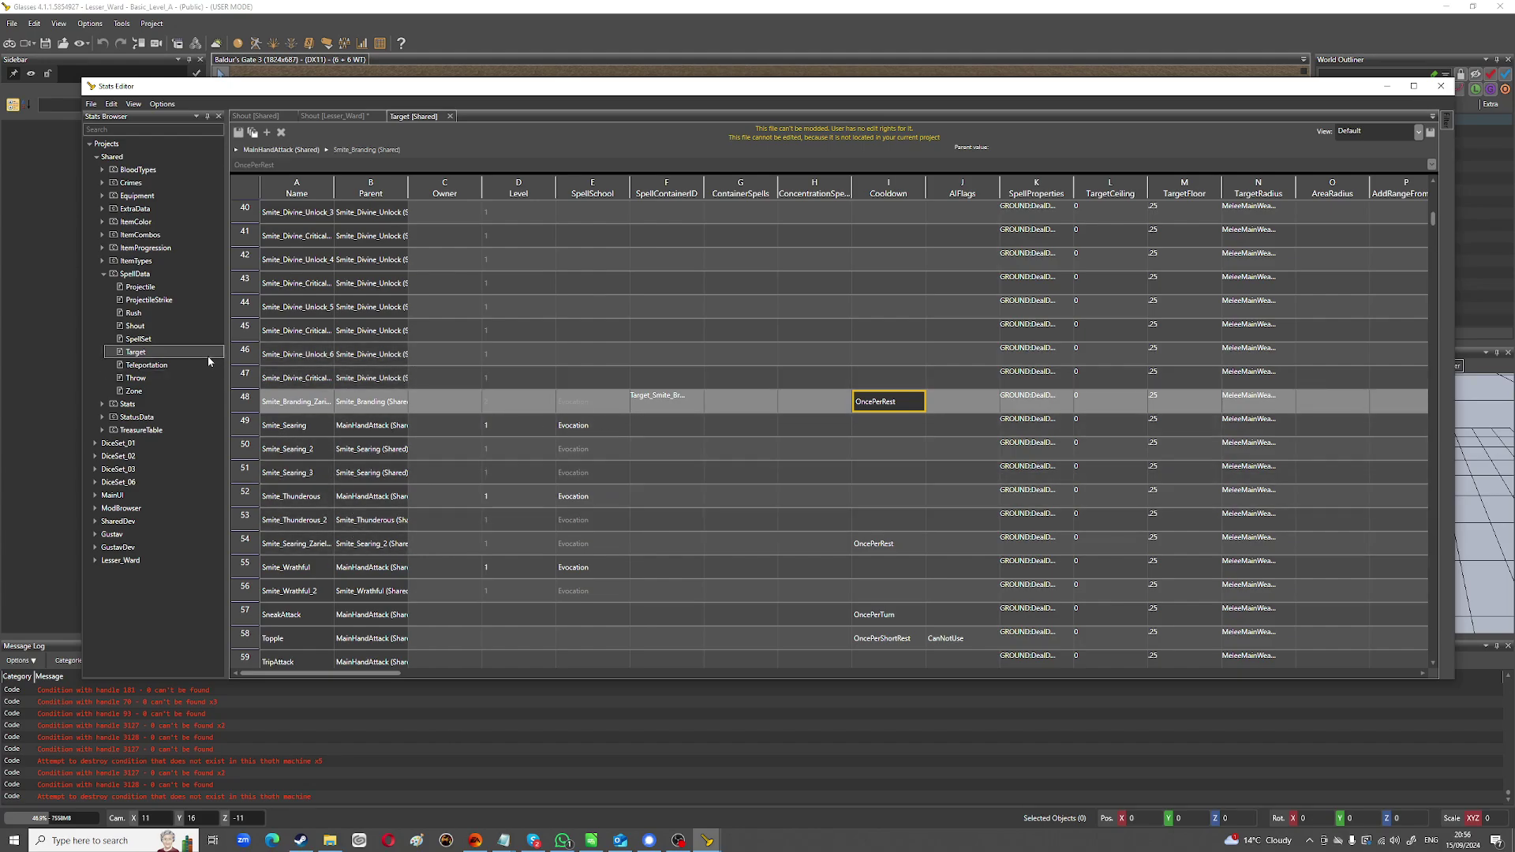
left_click(135, 326)
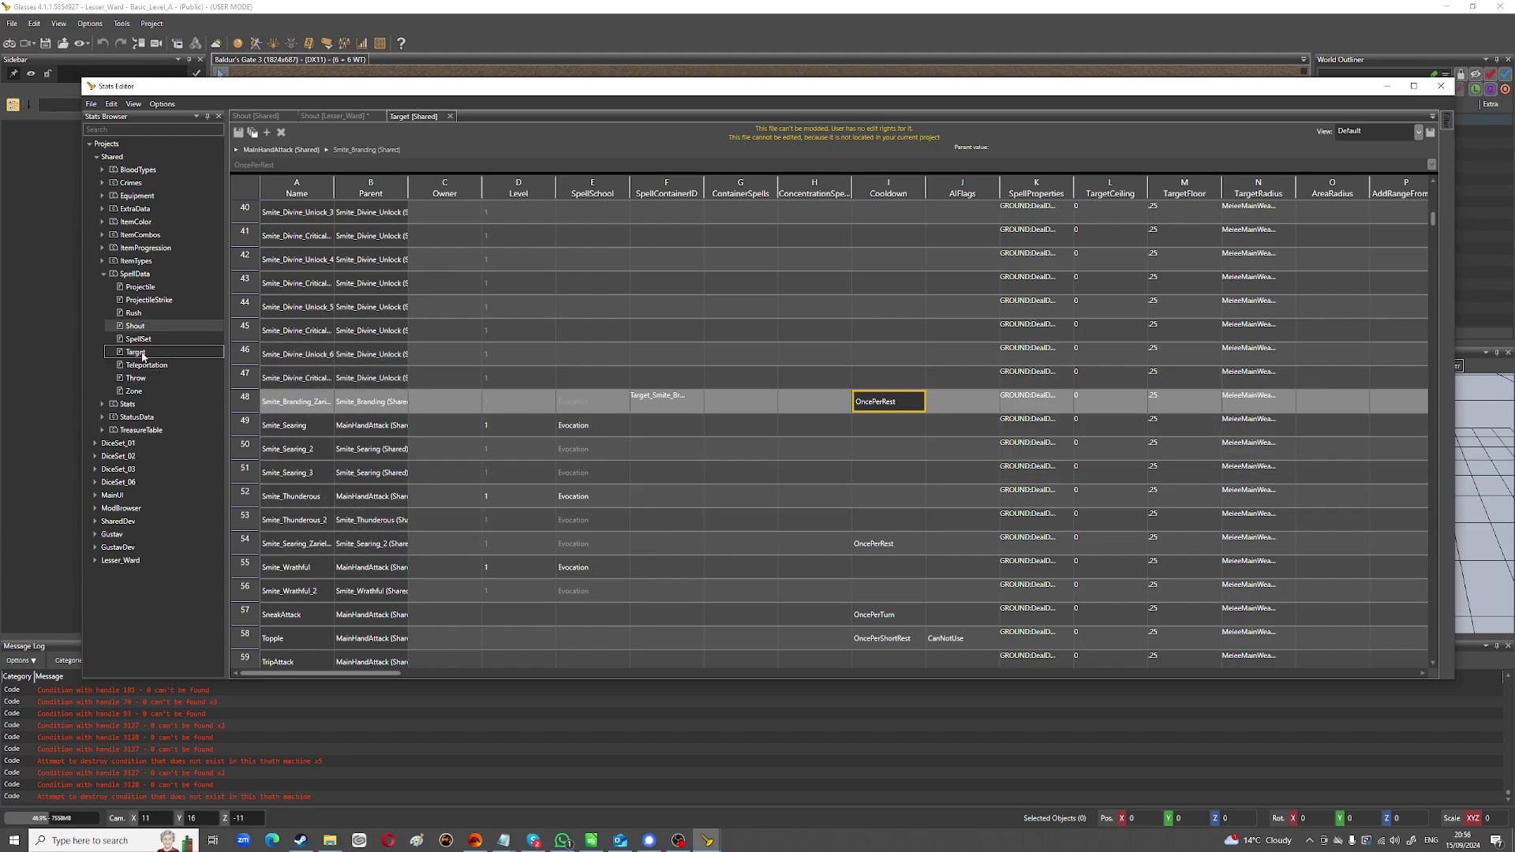
left_click(141, 354)
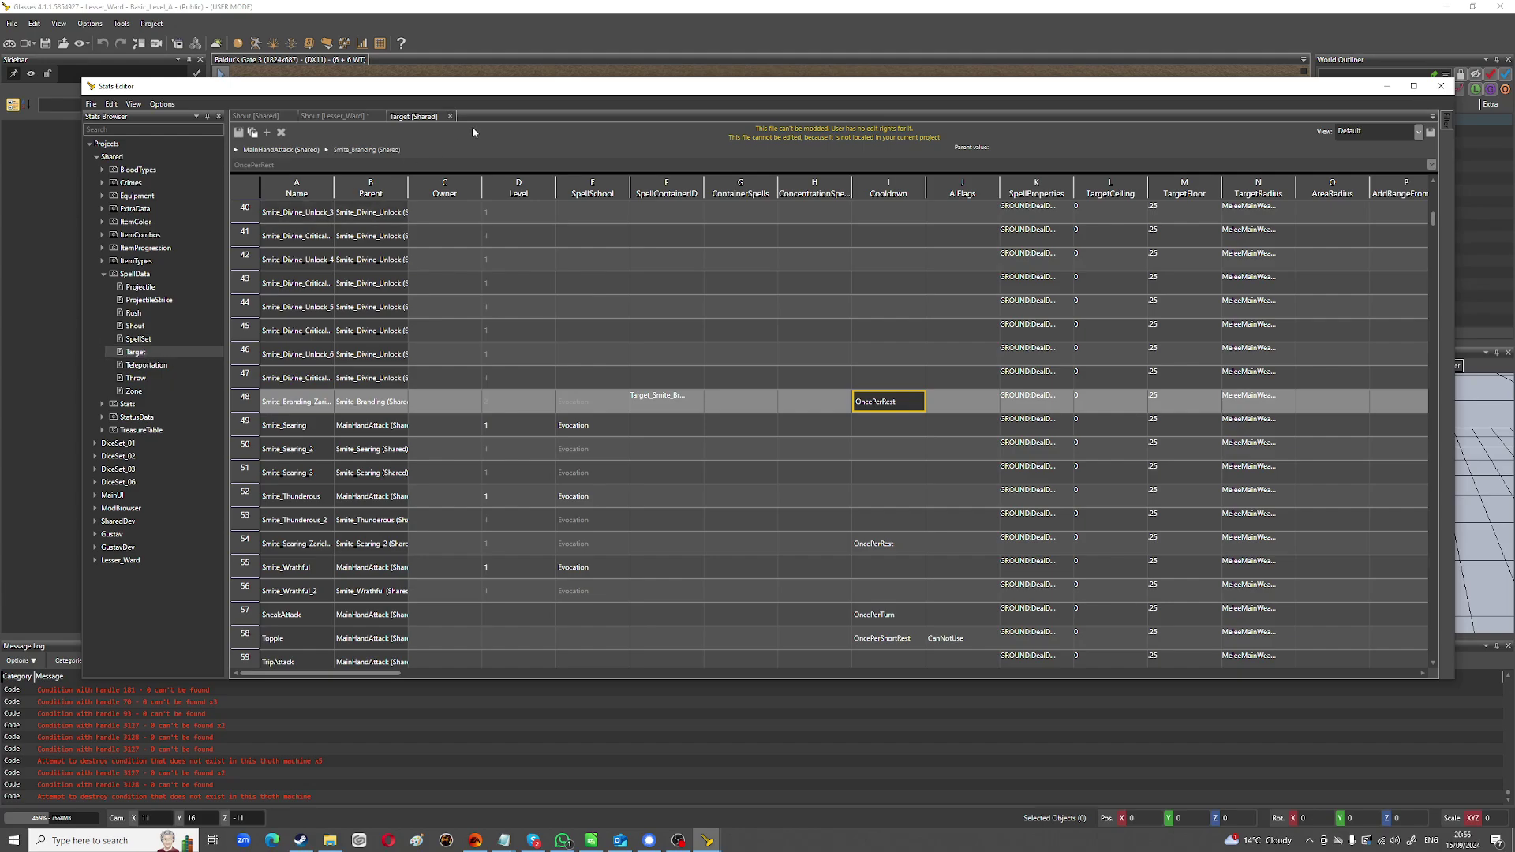
left_click(137, 327)
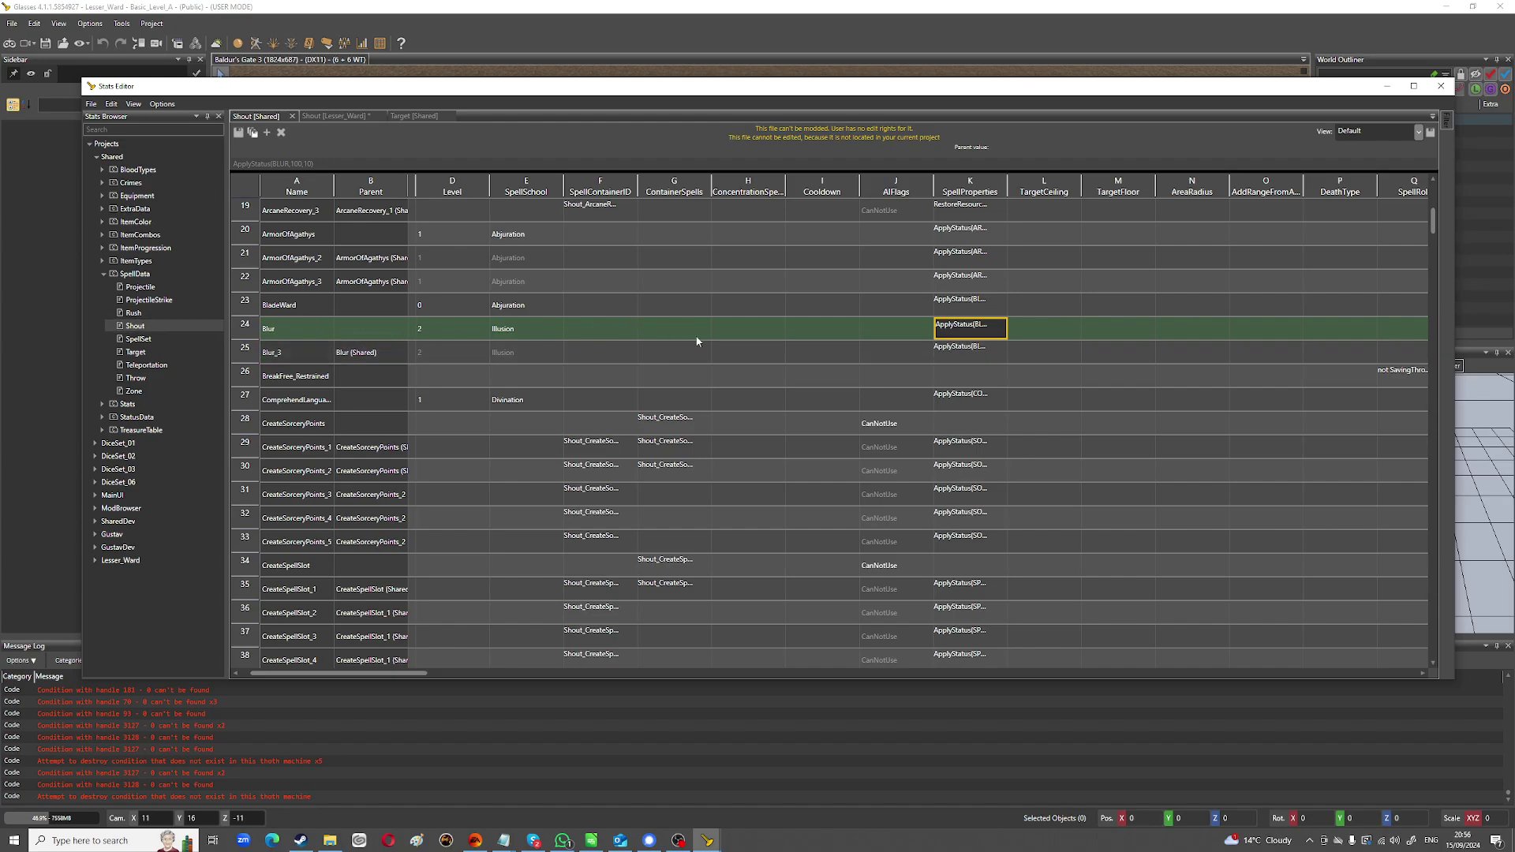
Expand Lesser_Ward's SpellData, close the Stats Editor and save the modified Lesser_Ward Shout stats.
left_click(95, 562)
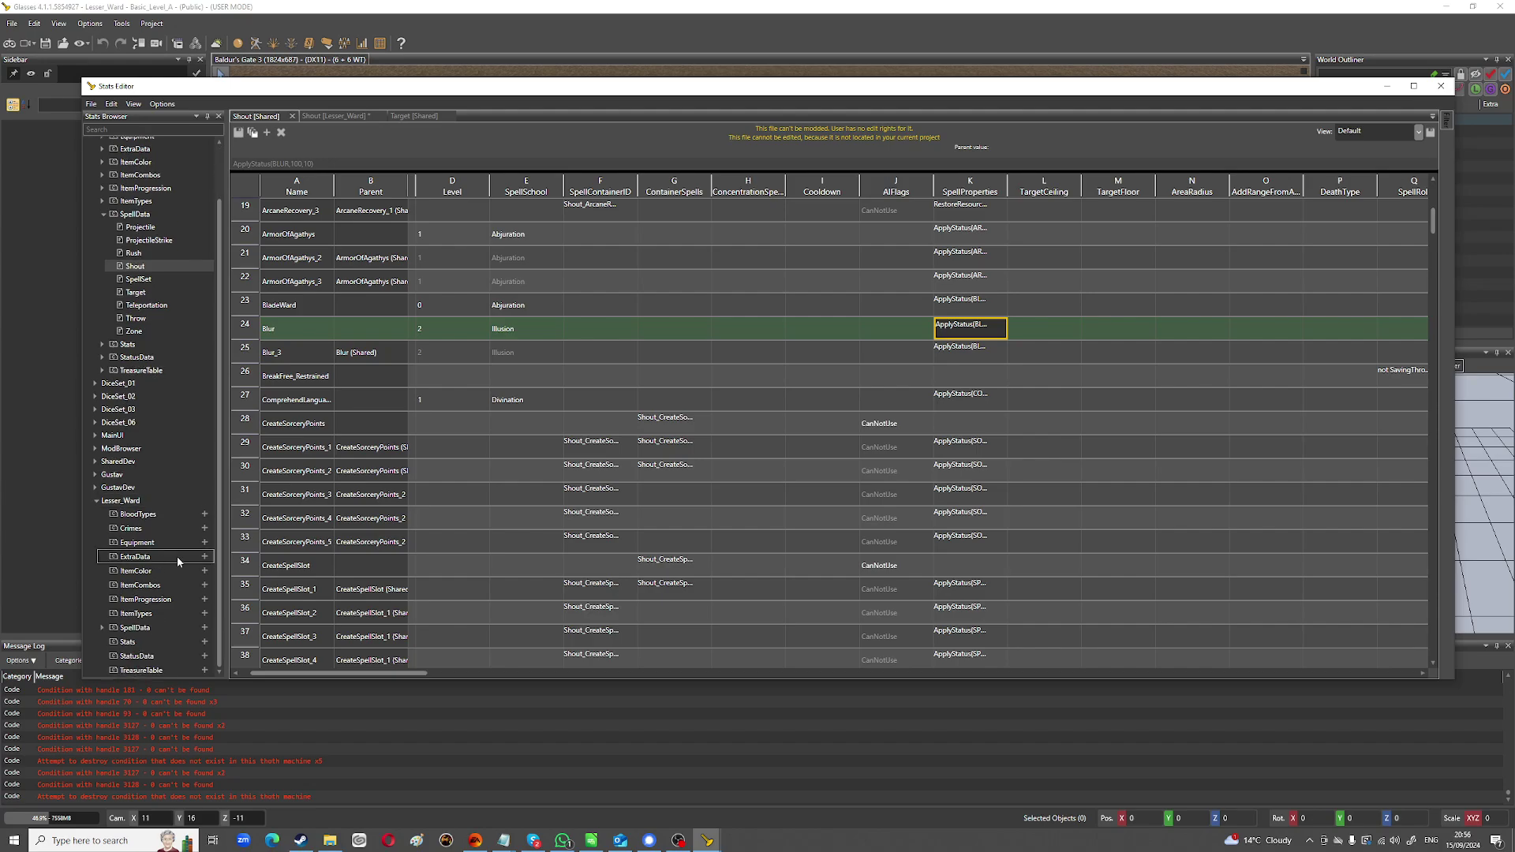
left_click(104, 628)
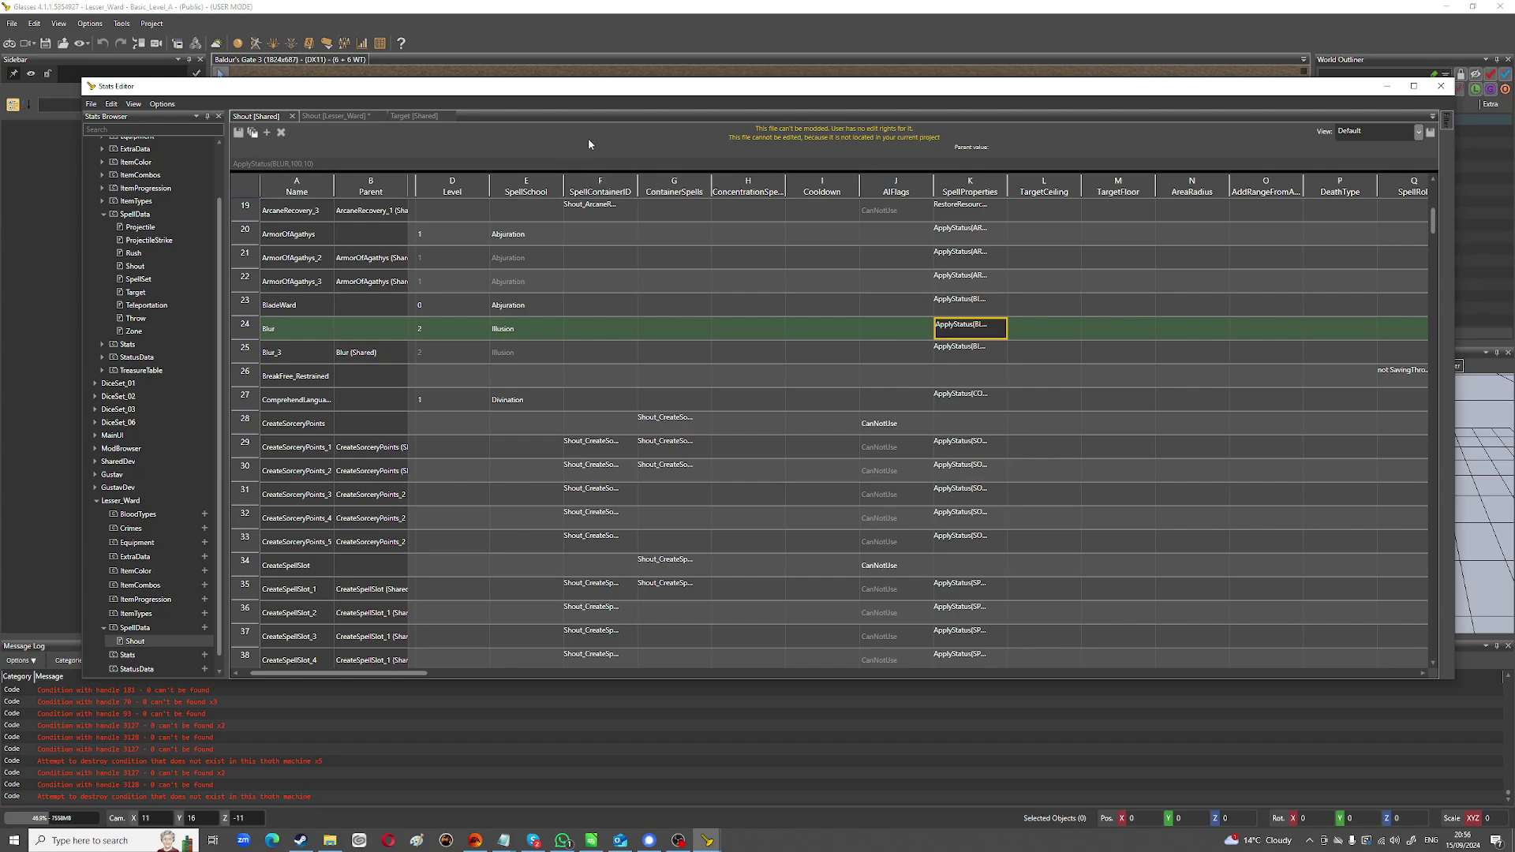
left_click(1441, 87)
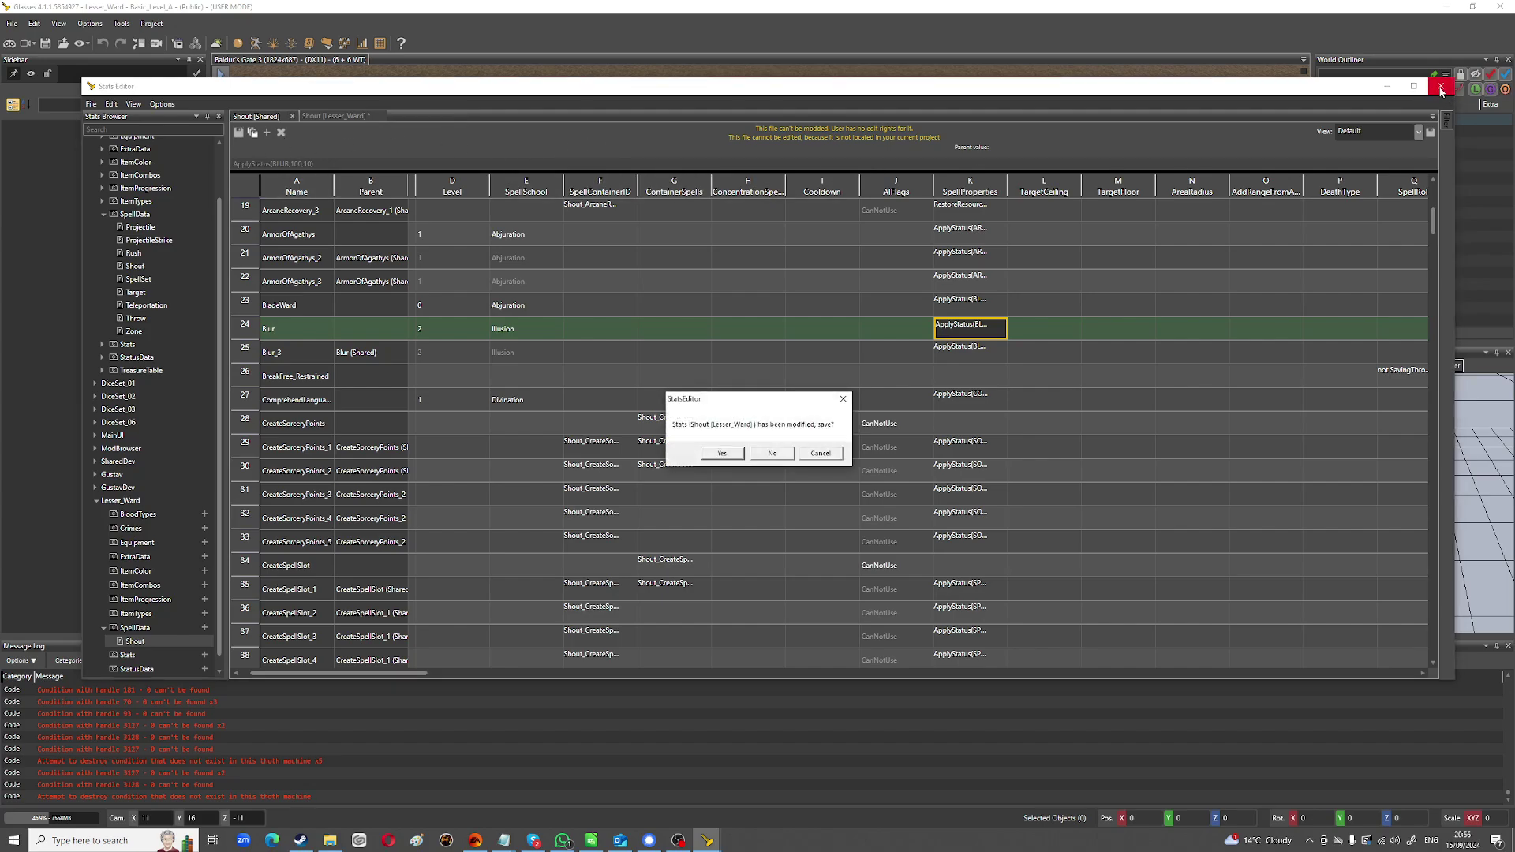
left_click(721, 454)
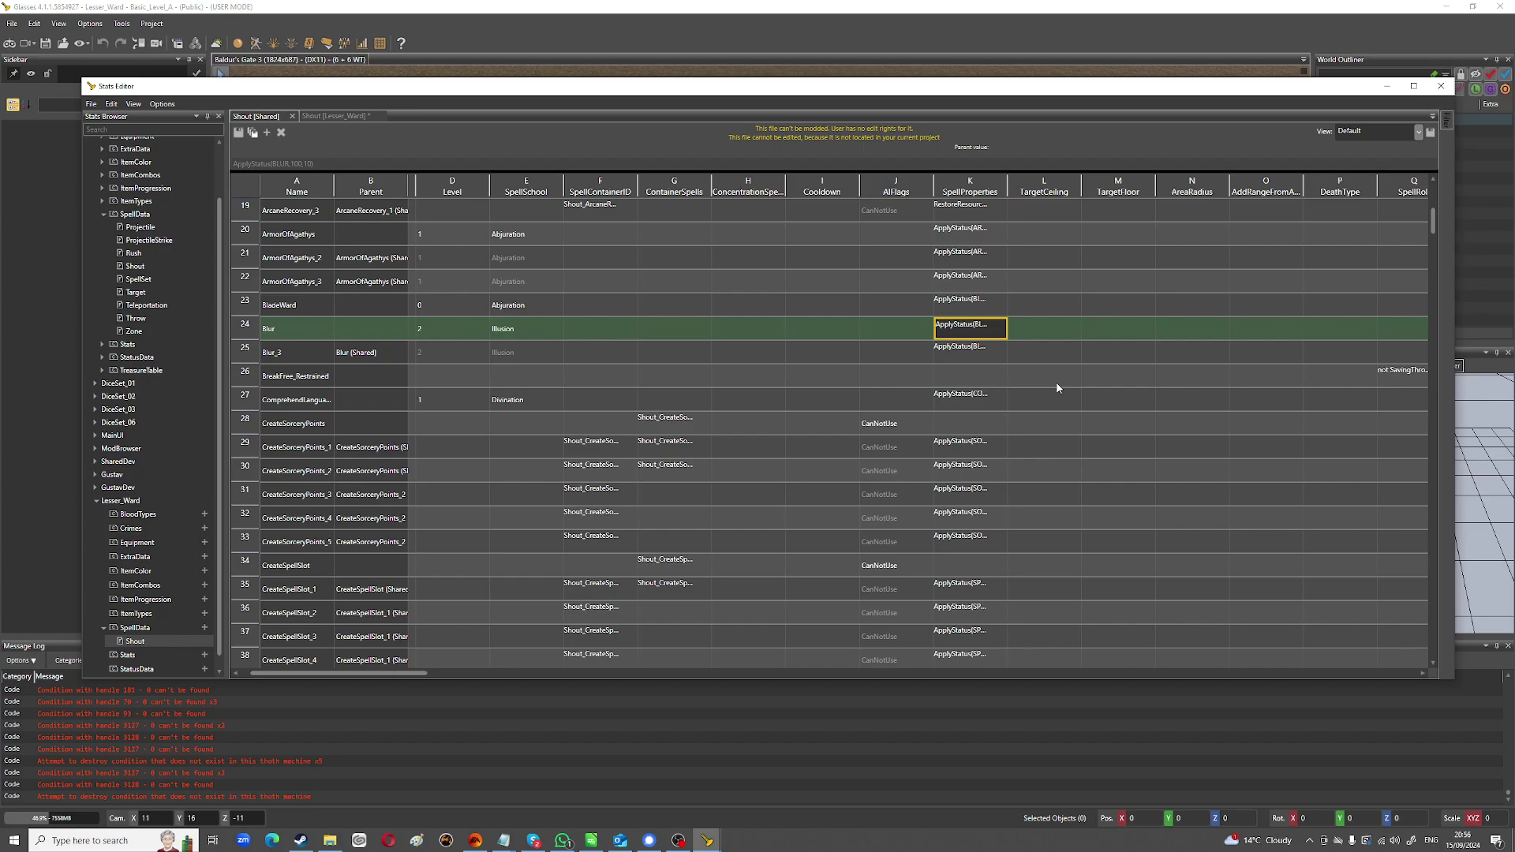
Close the Stats Editor and open the UUID Object Editor with Lesser_Ward's folders expanded.
left_click(1443, 86)
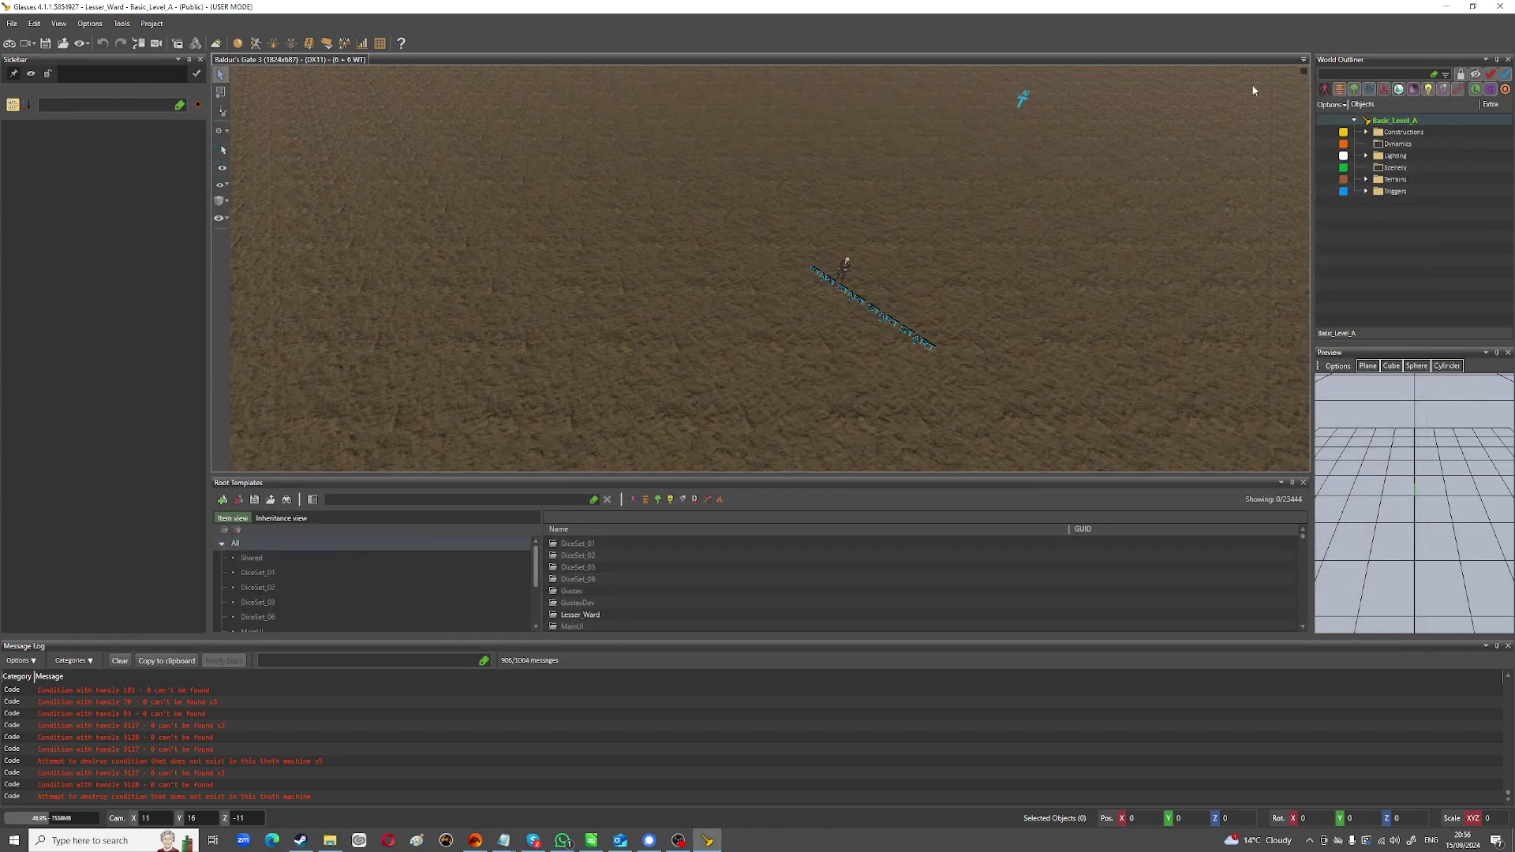
left_click(380, 43)
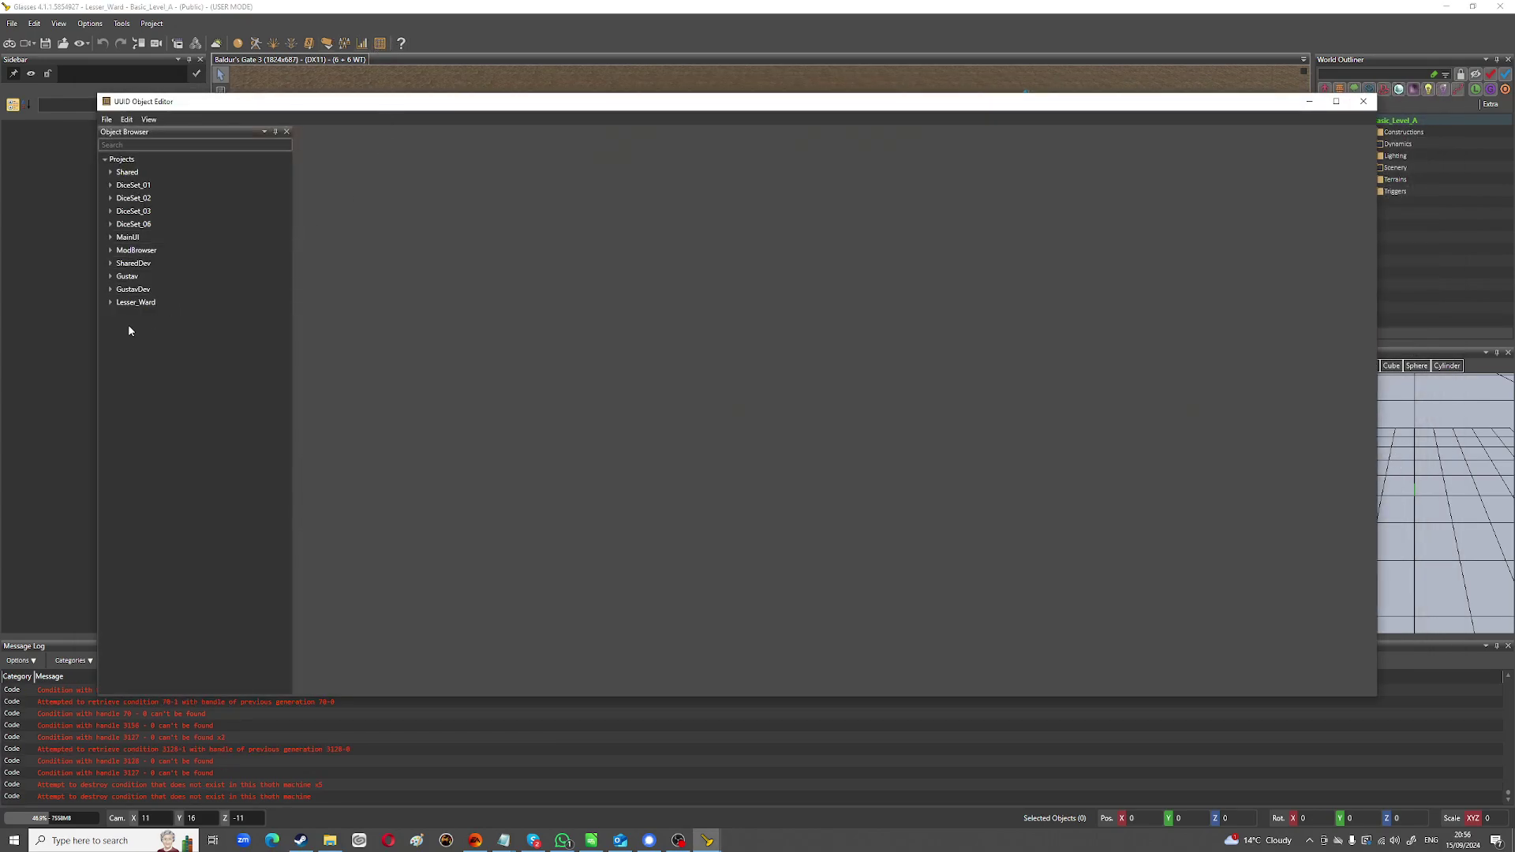
left_click(119, 303)
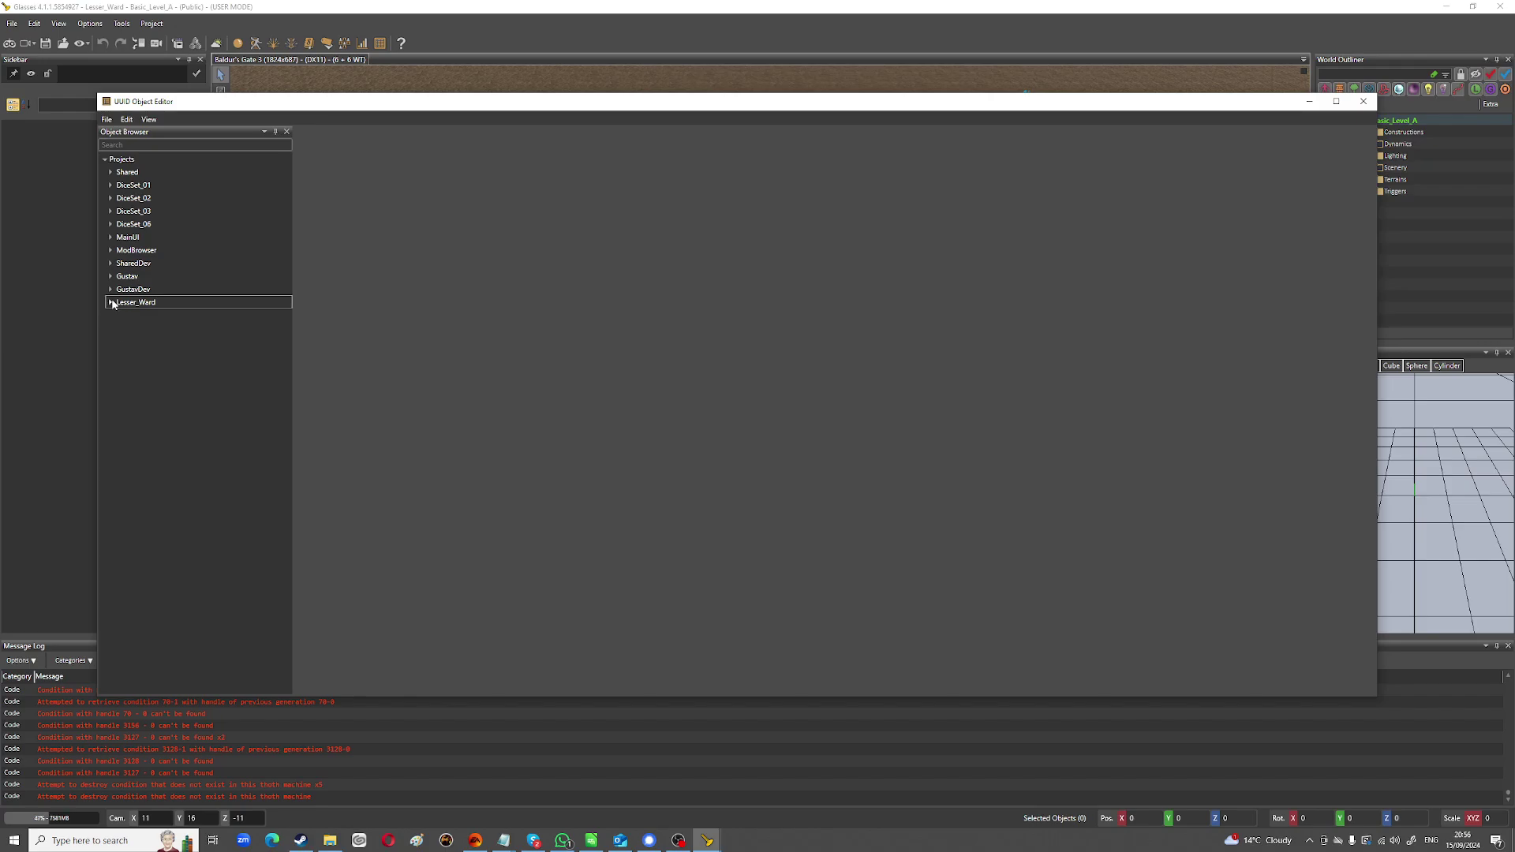
left_click(120, 174)
left_click(111, 174)
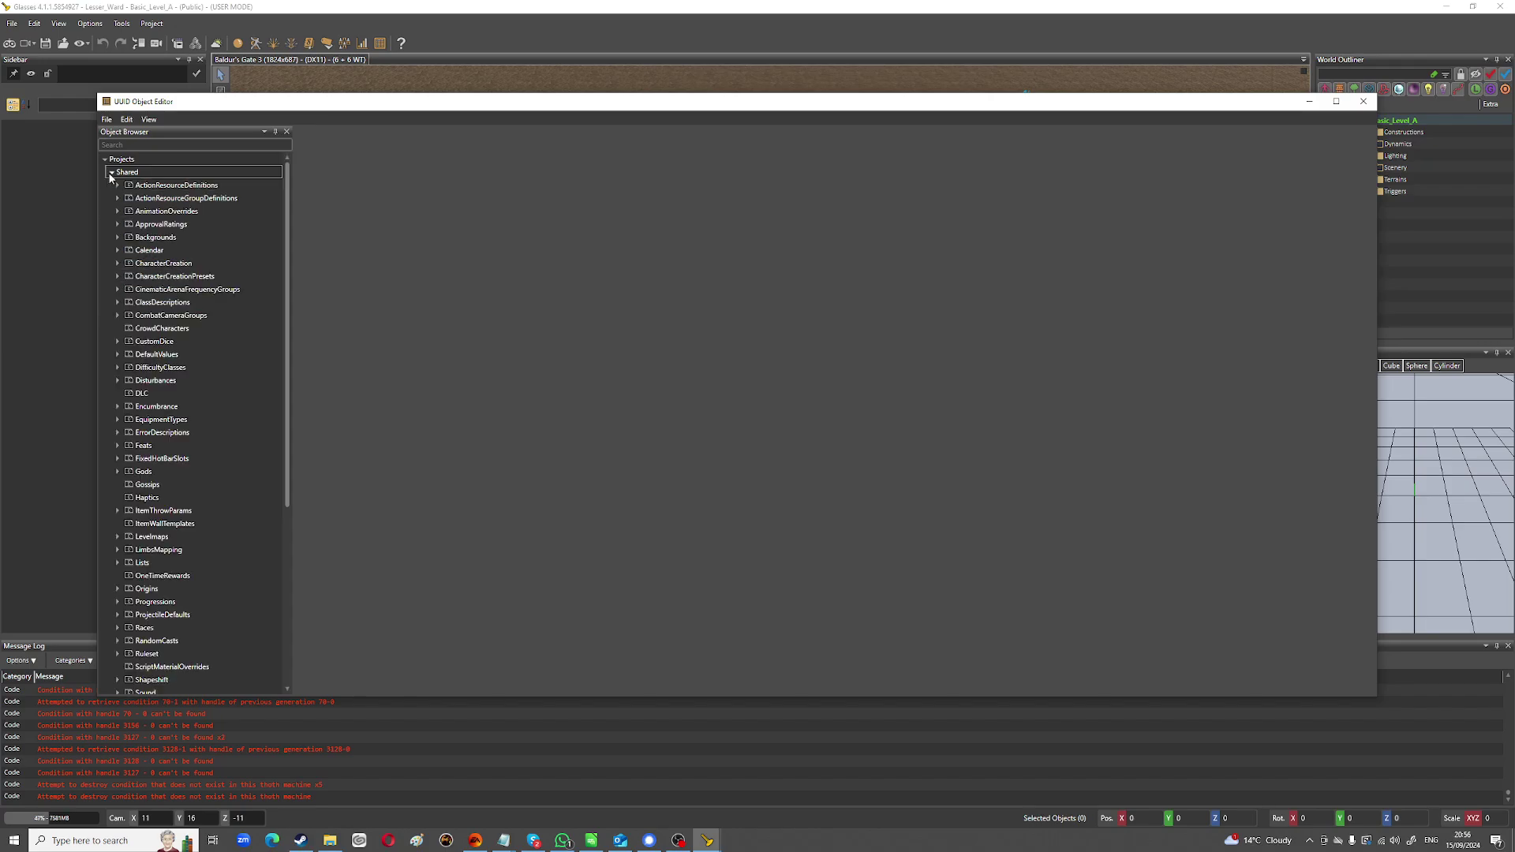
left_click(111, 174)
left_click(111, 303)
Check which list types Lesser_Ward's Lists + menu offers, then expand the Shared project.
scroll(219, 435, "down", 5)
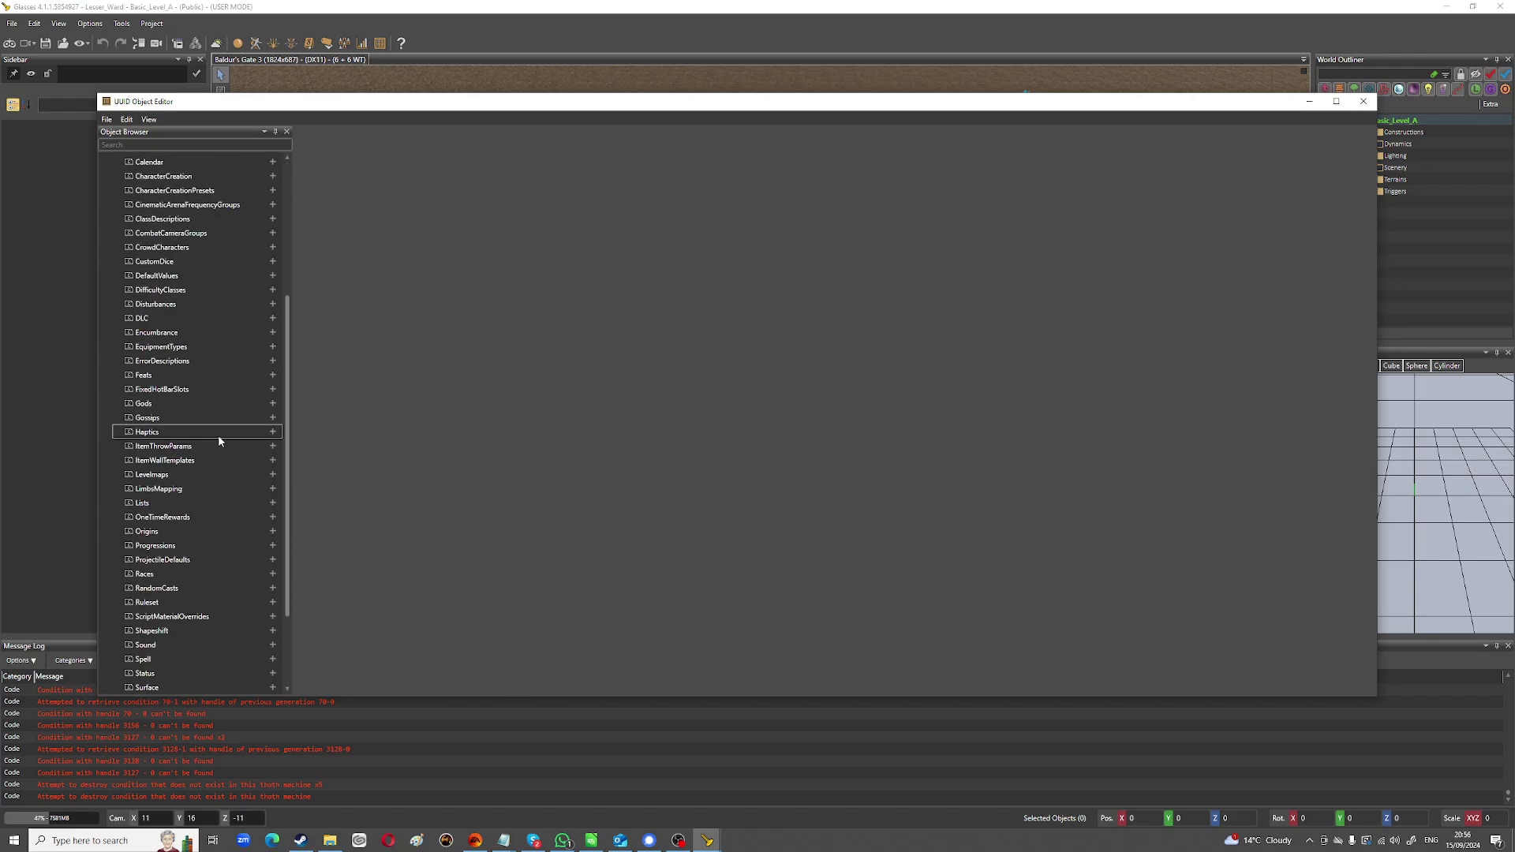
scroll(220, 439, "up", 5)
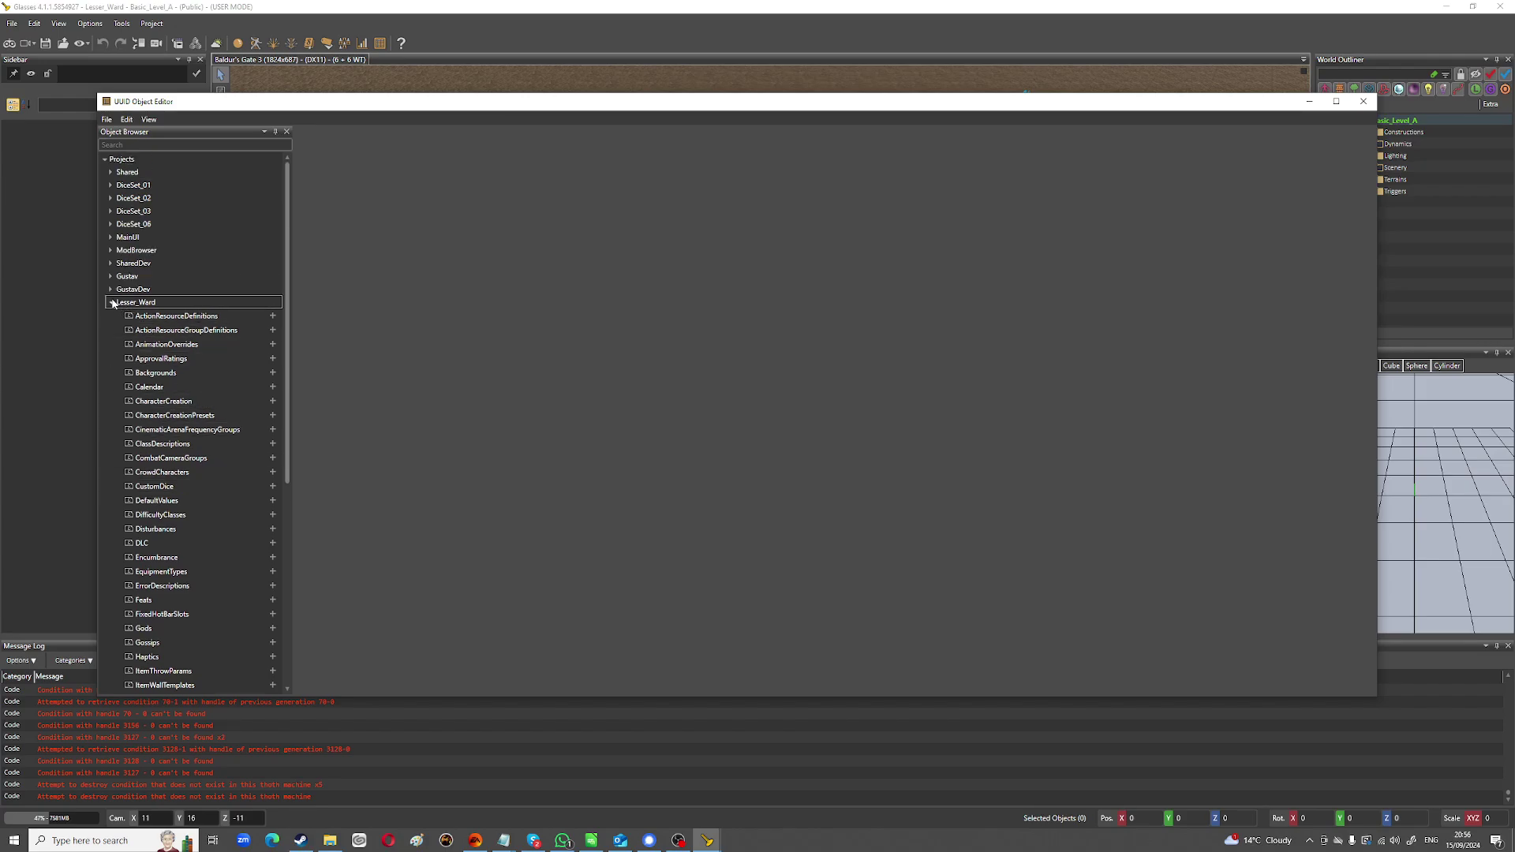
scroll(197, 513, "down", 3)
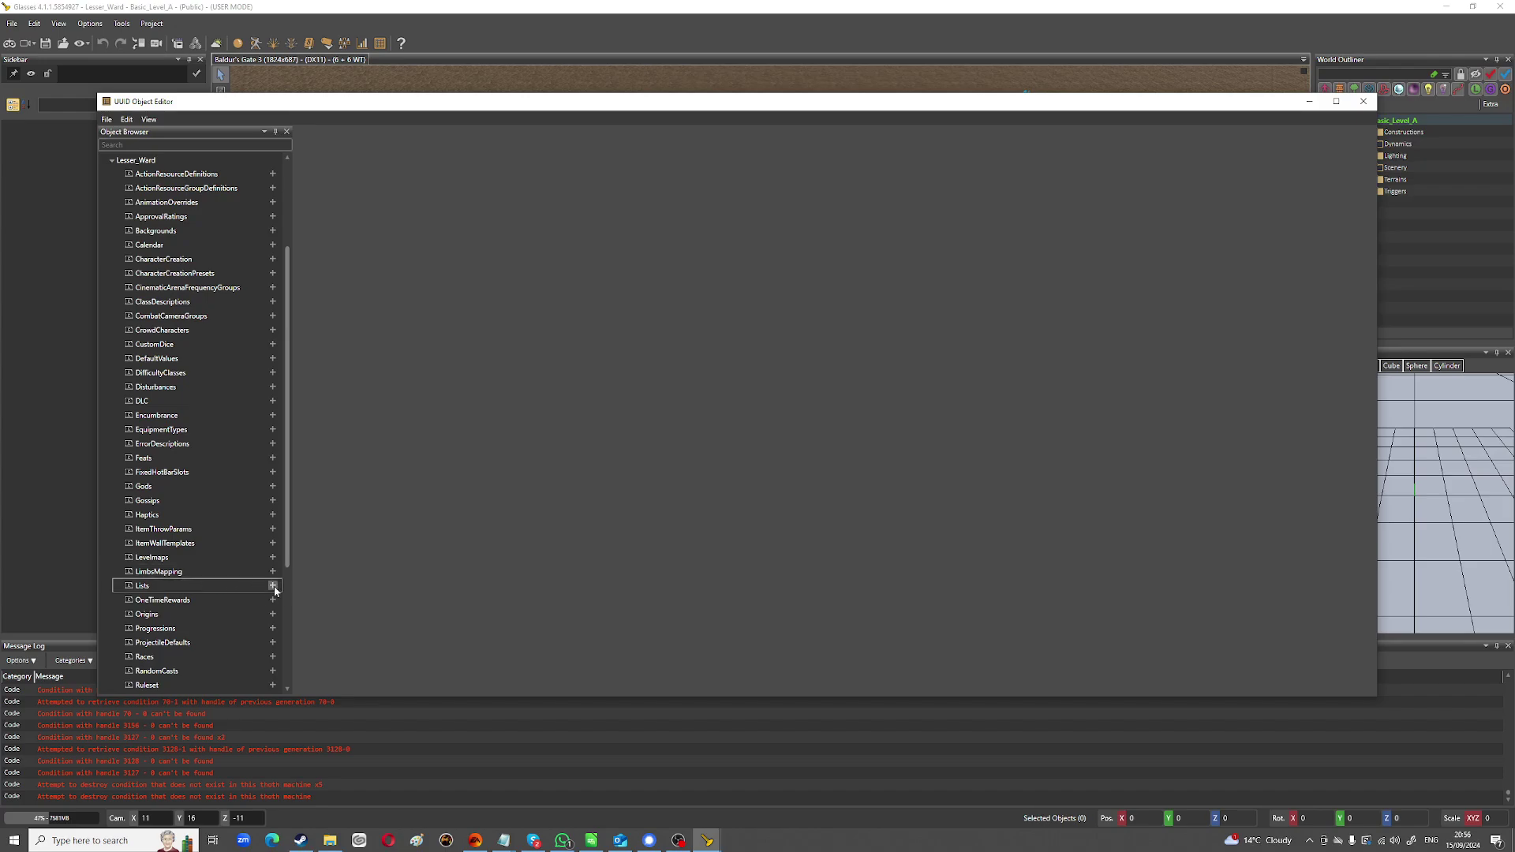
left_click(274, 588)
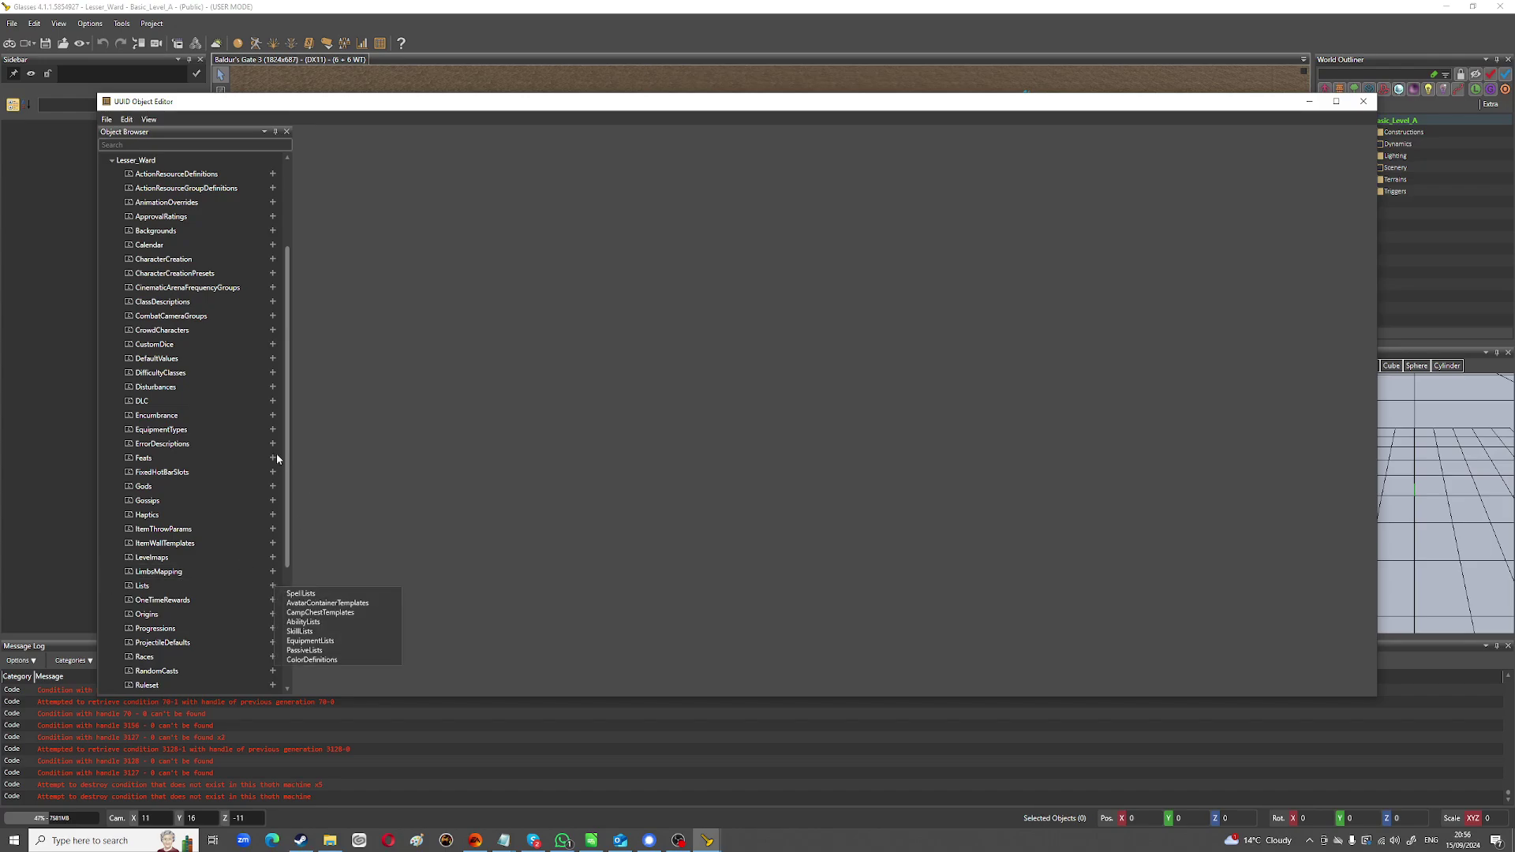
scroll(287, 253, "up", 3)
scroll(287, 252, "up", 1)
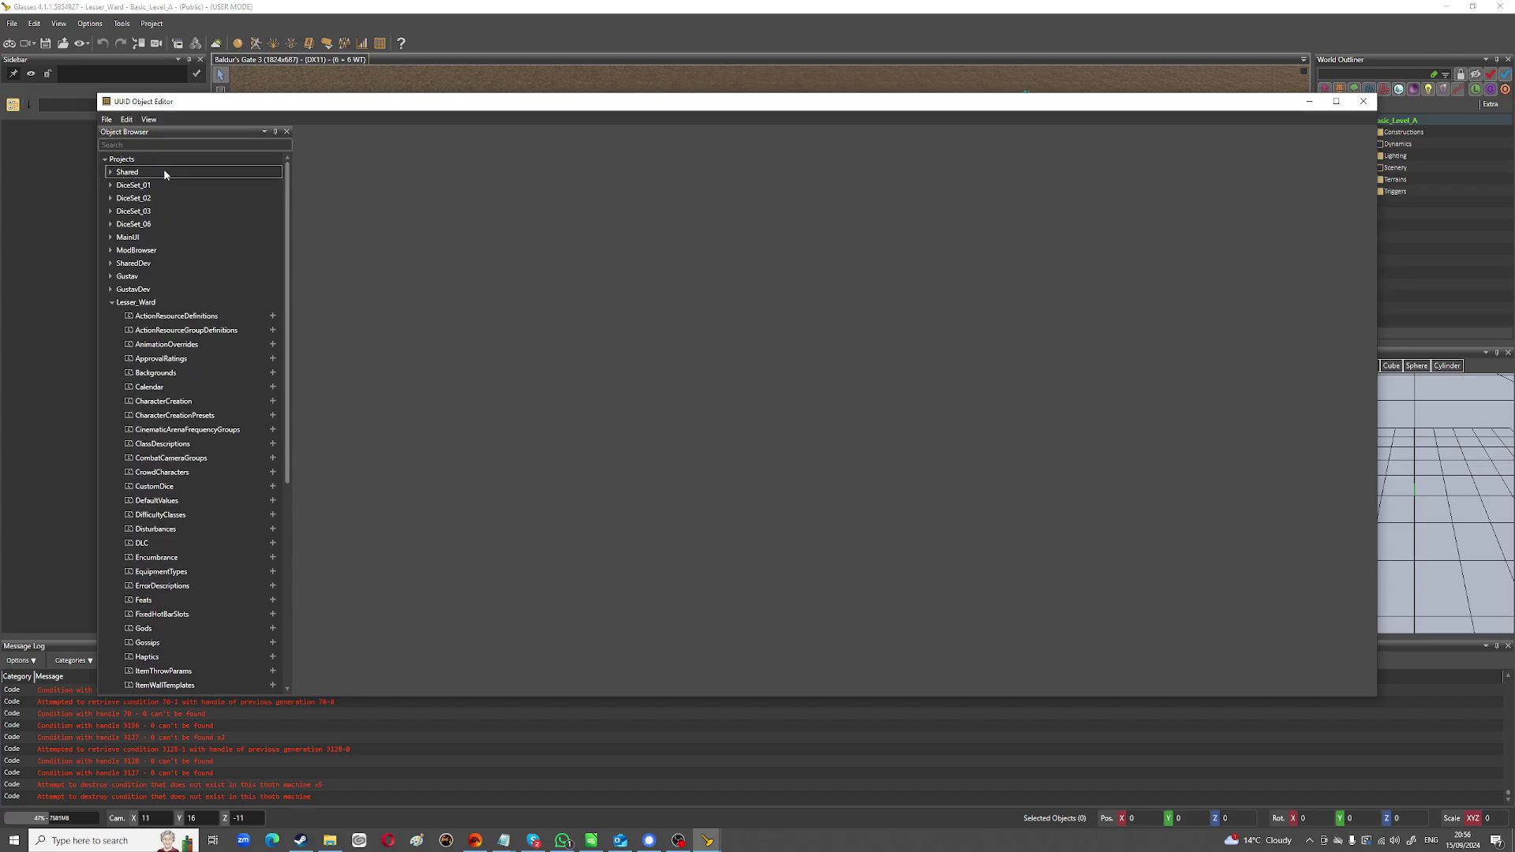
left_click(110, 172)
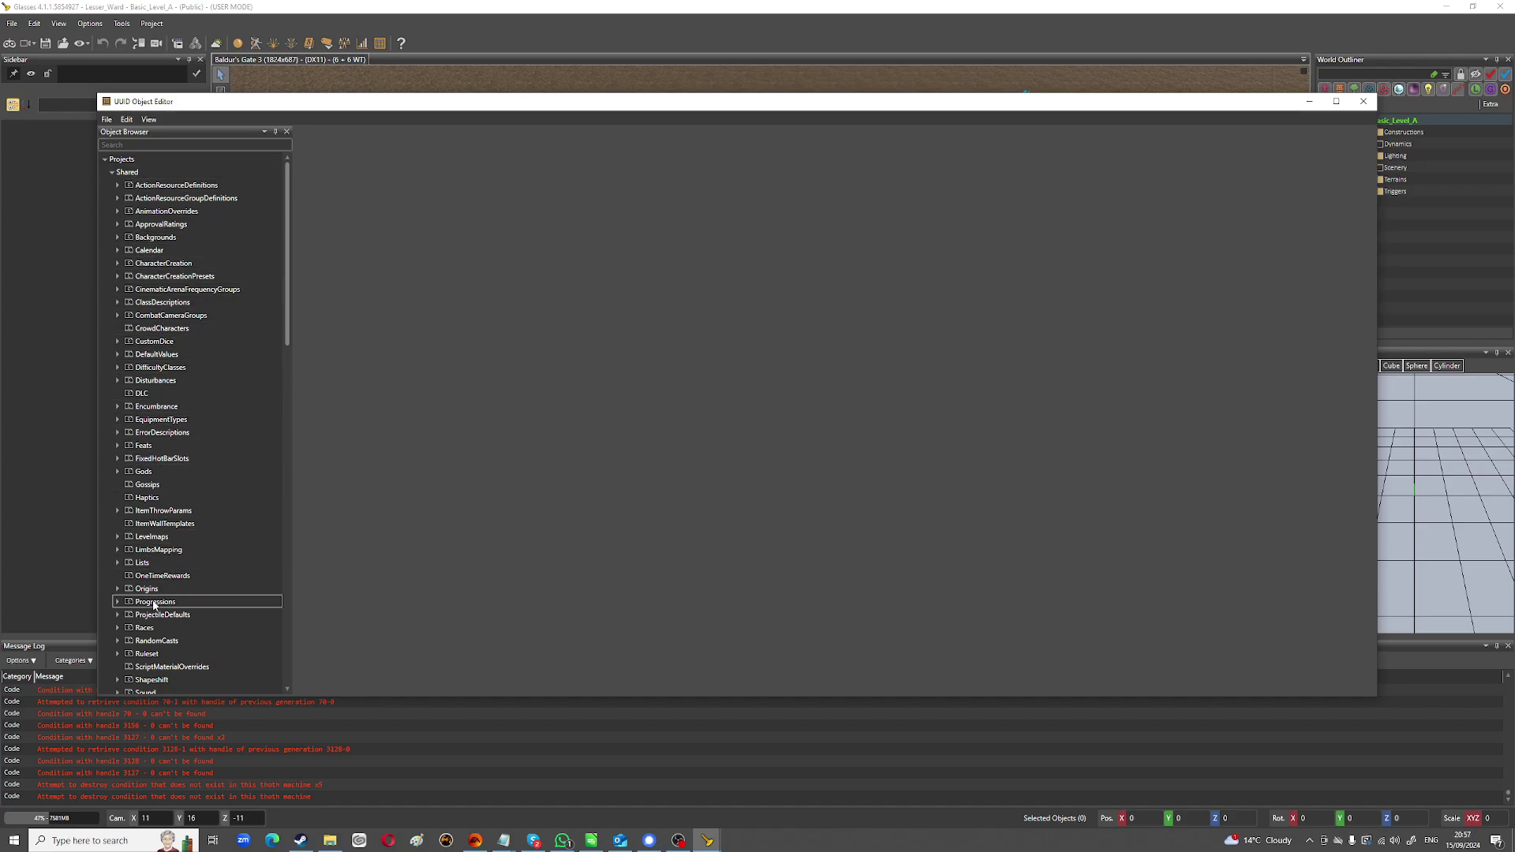
Expand Shared > Lists and open PassiveLists, SkillLists and SpellLists, each in its own tab.
left_click(118, 563)
scroll(182, 552, "down", 4)
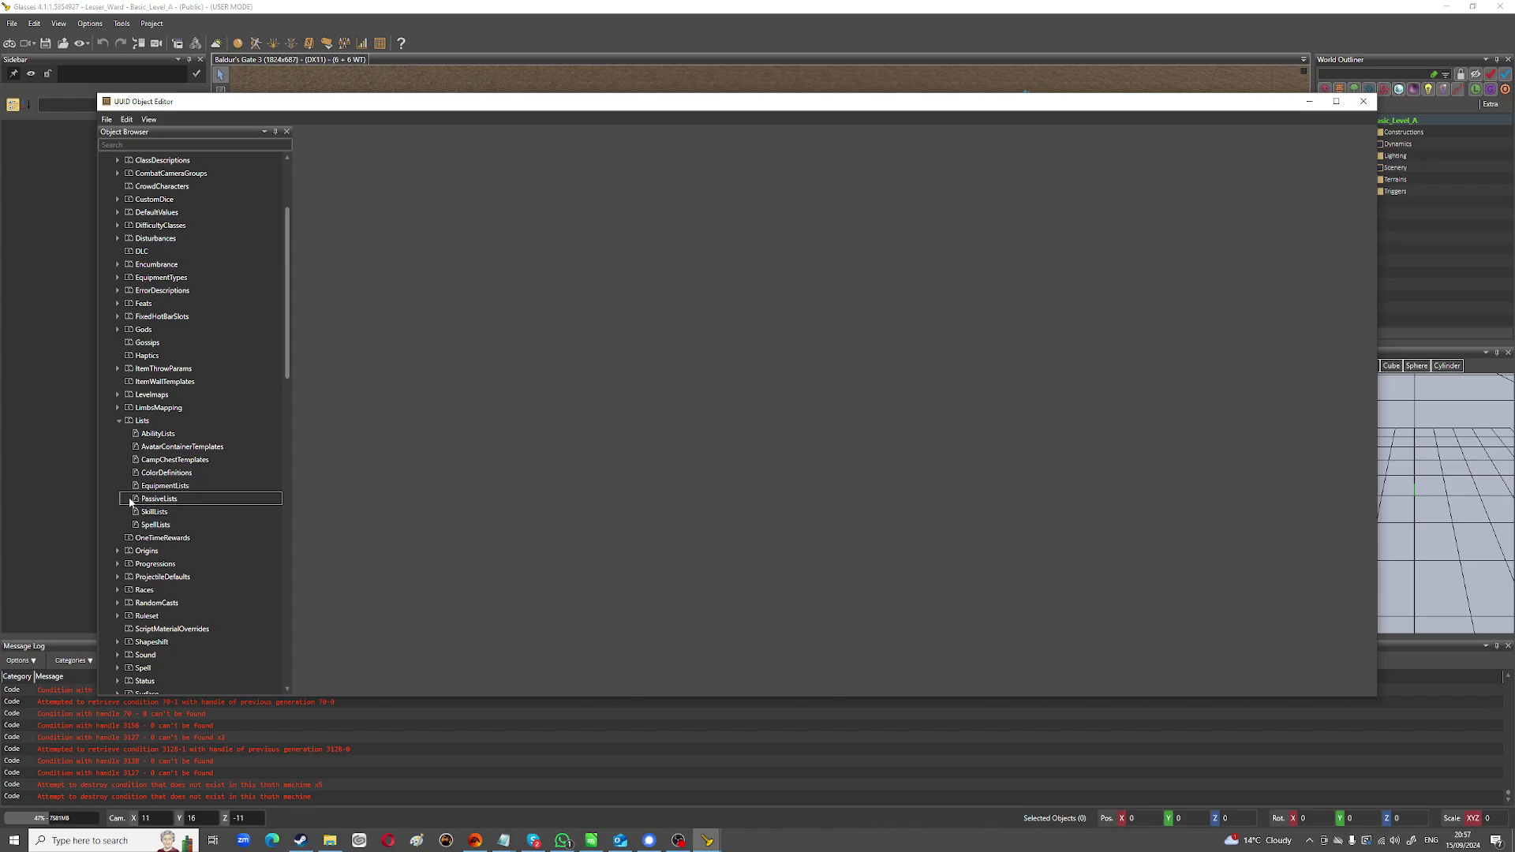
left_click(167, 501)
double_click(168, 501)
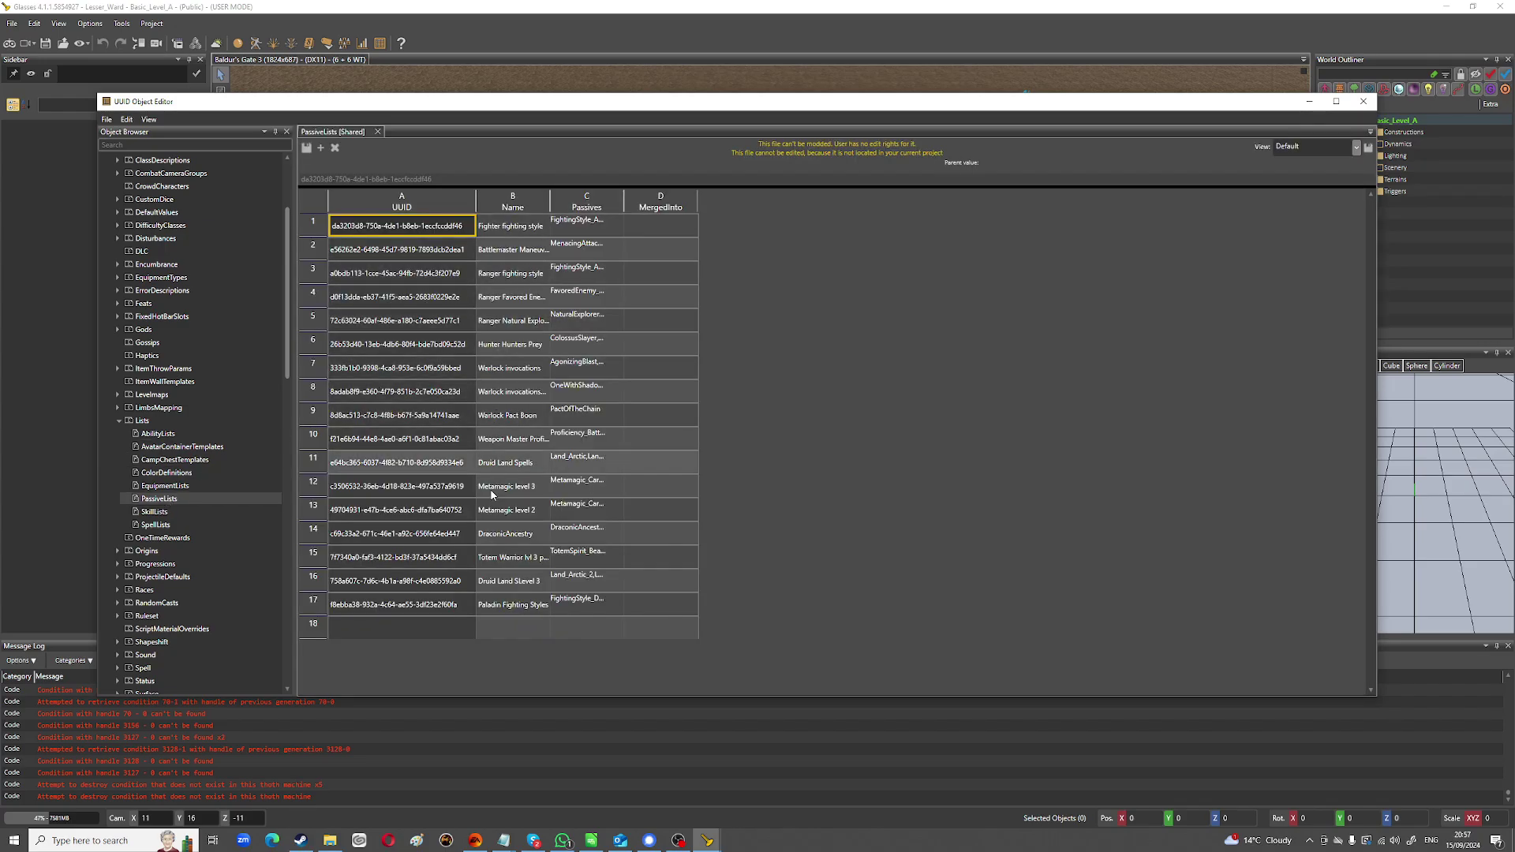
double_click(152, 514)
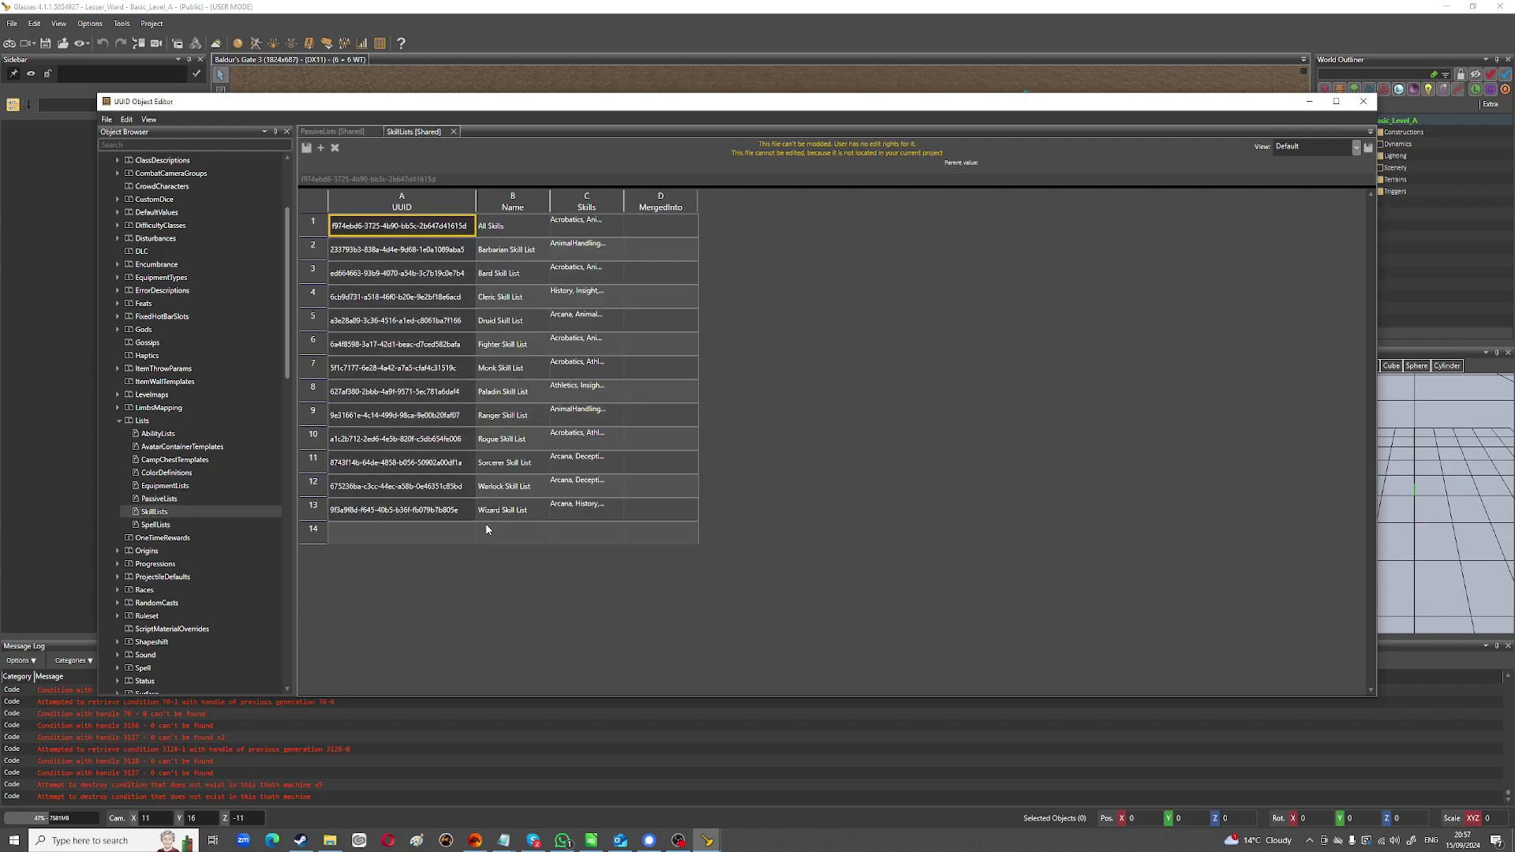
double_click(155, 525)
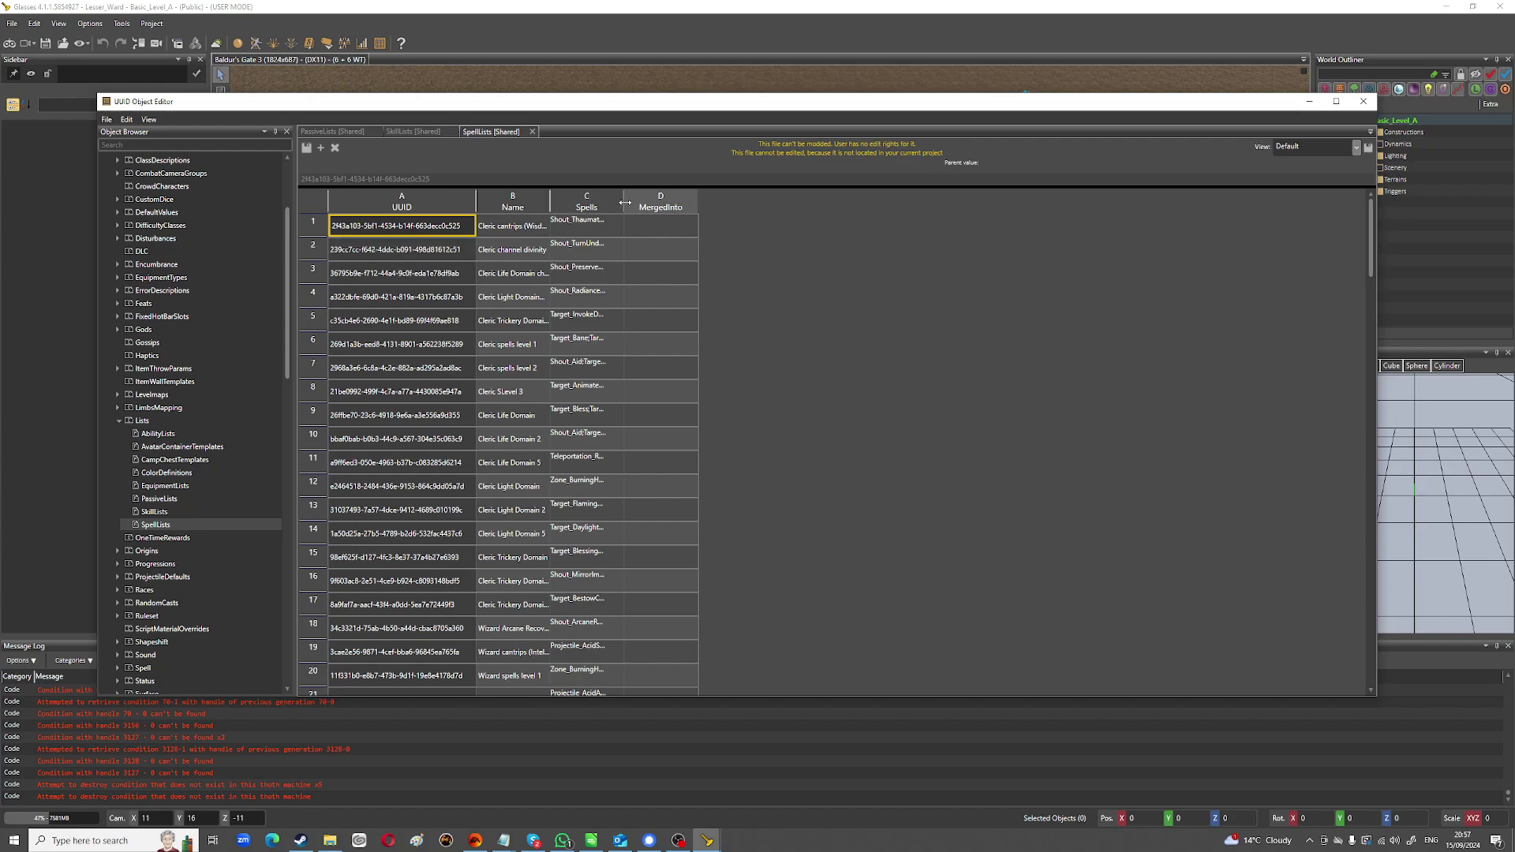
Widen the Spells column and select row 23, Warlock cantrips (Charisma).
left_click_drag(625, 198, 1028, 196)
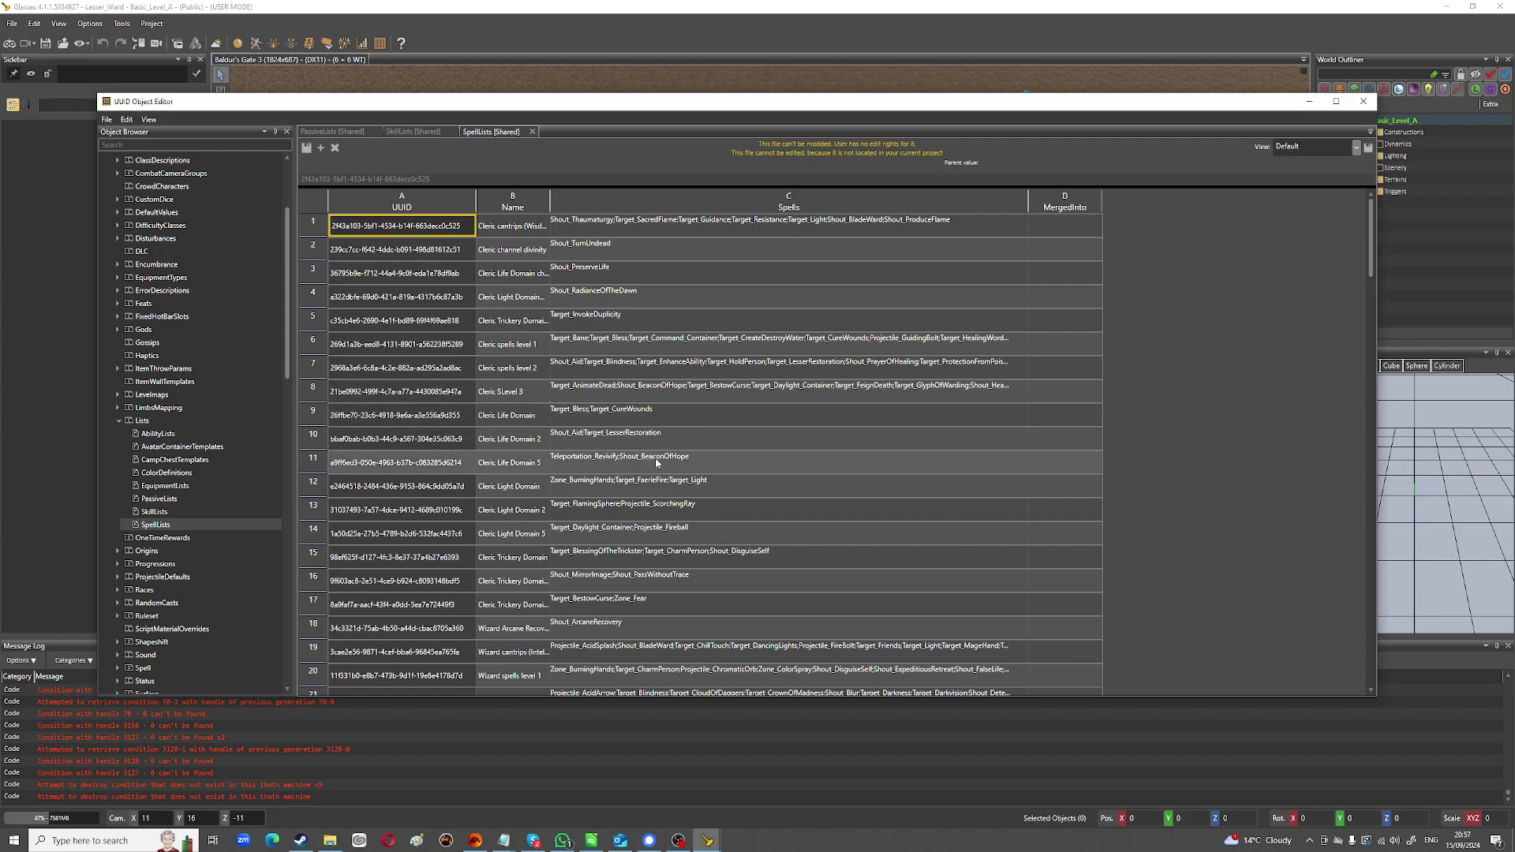
scroll(535, 456, "down", 4)
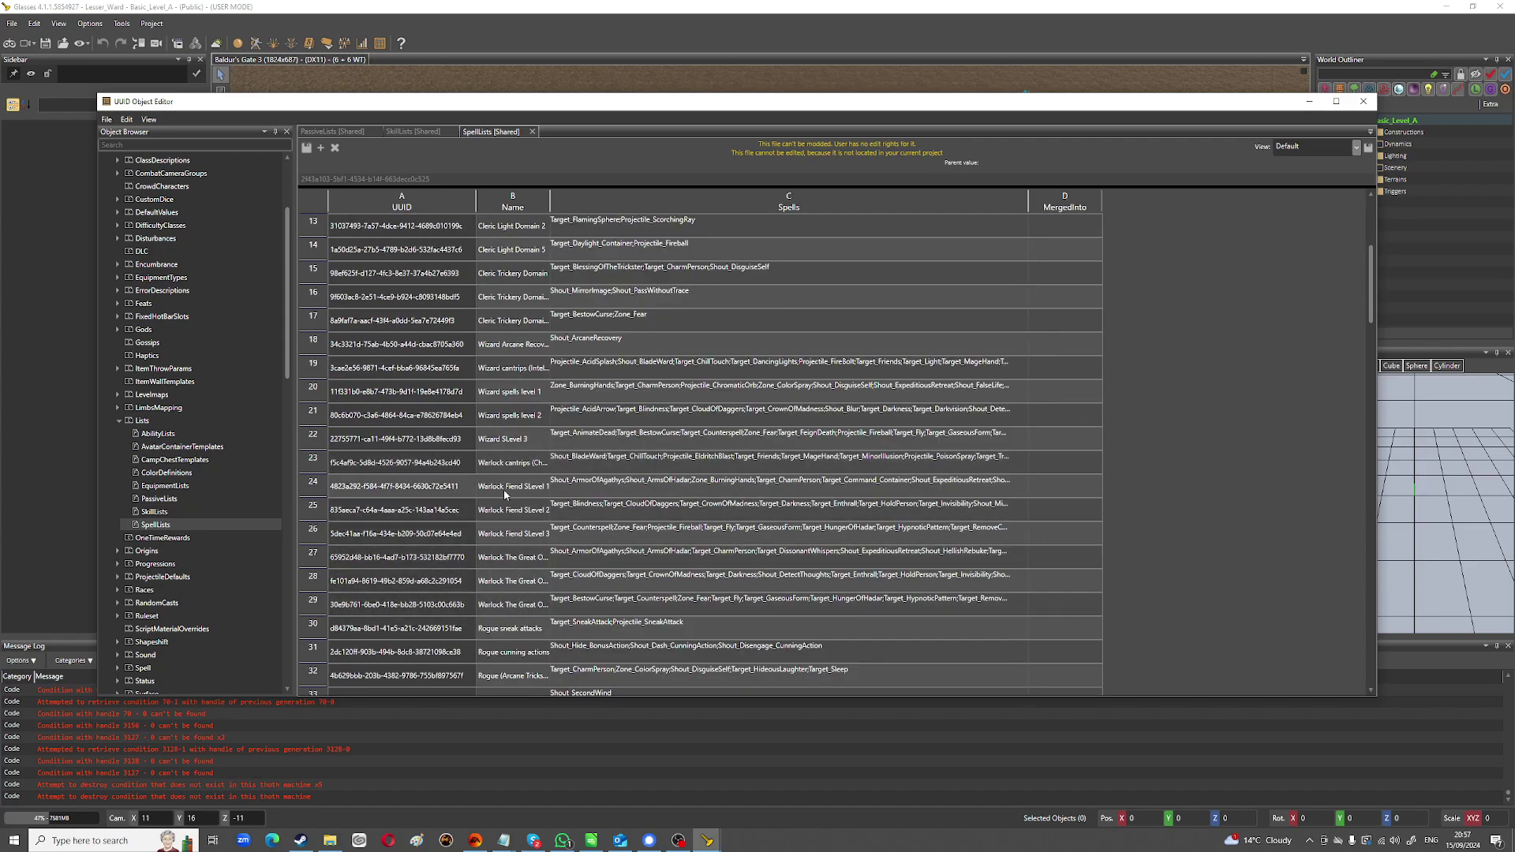
left_click(503, 465)
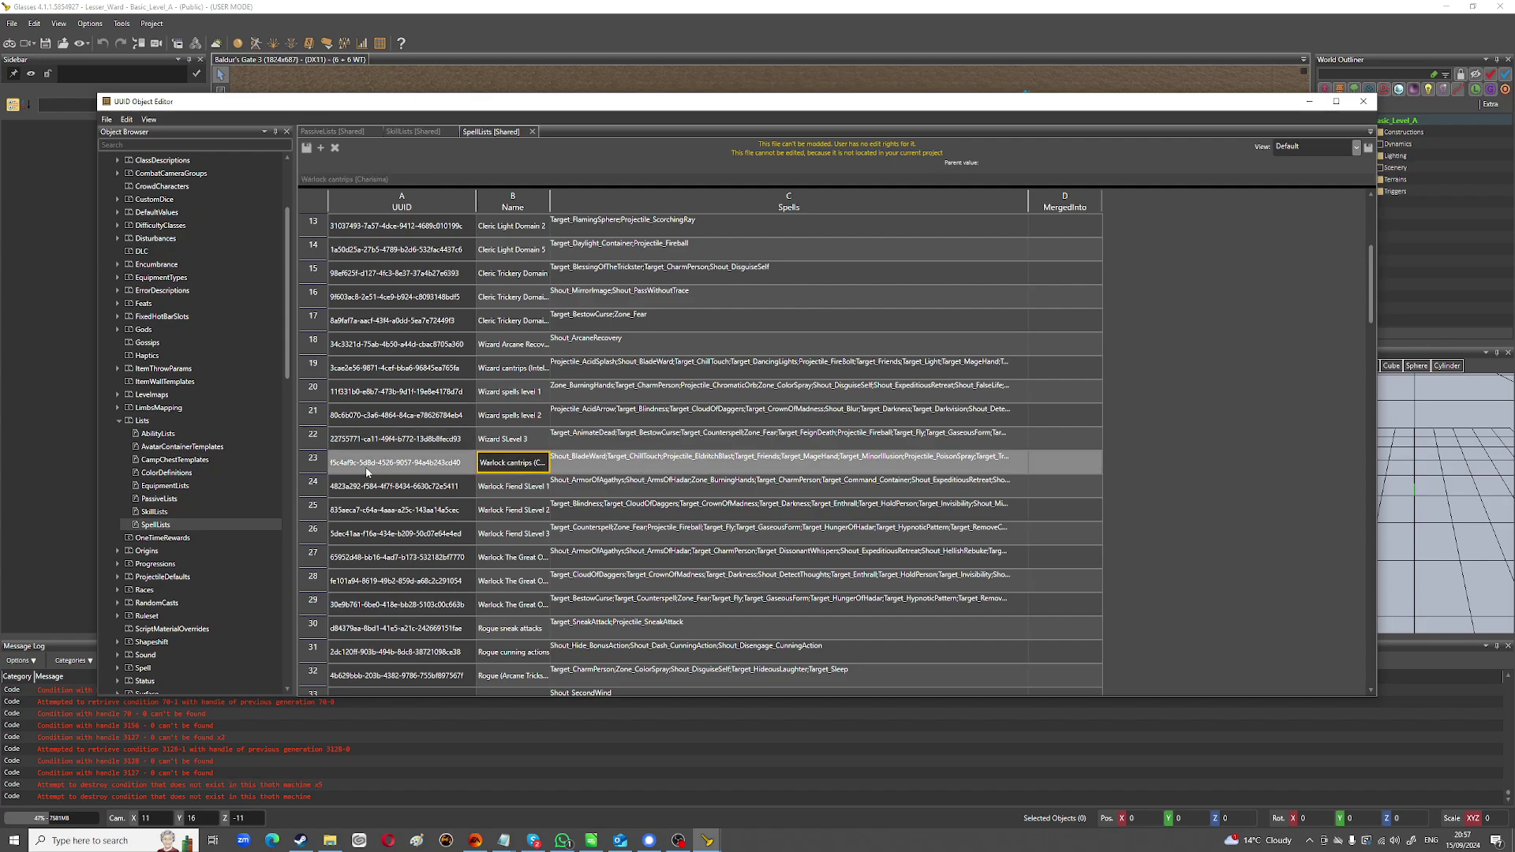
left_click(308, 466)
Override the Warlock cantrips list into the LesserWard mod and reveal its SpellLists.
right_click(309, 472)
mouse_move(352, 494)
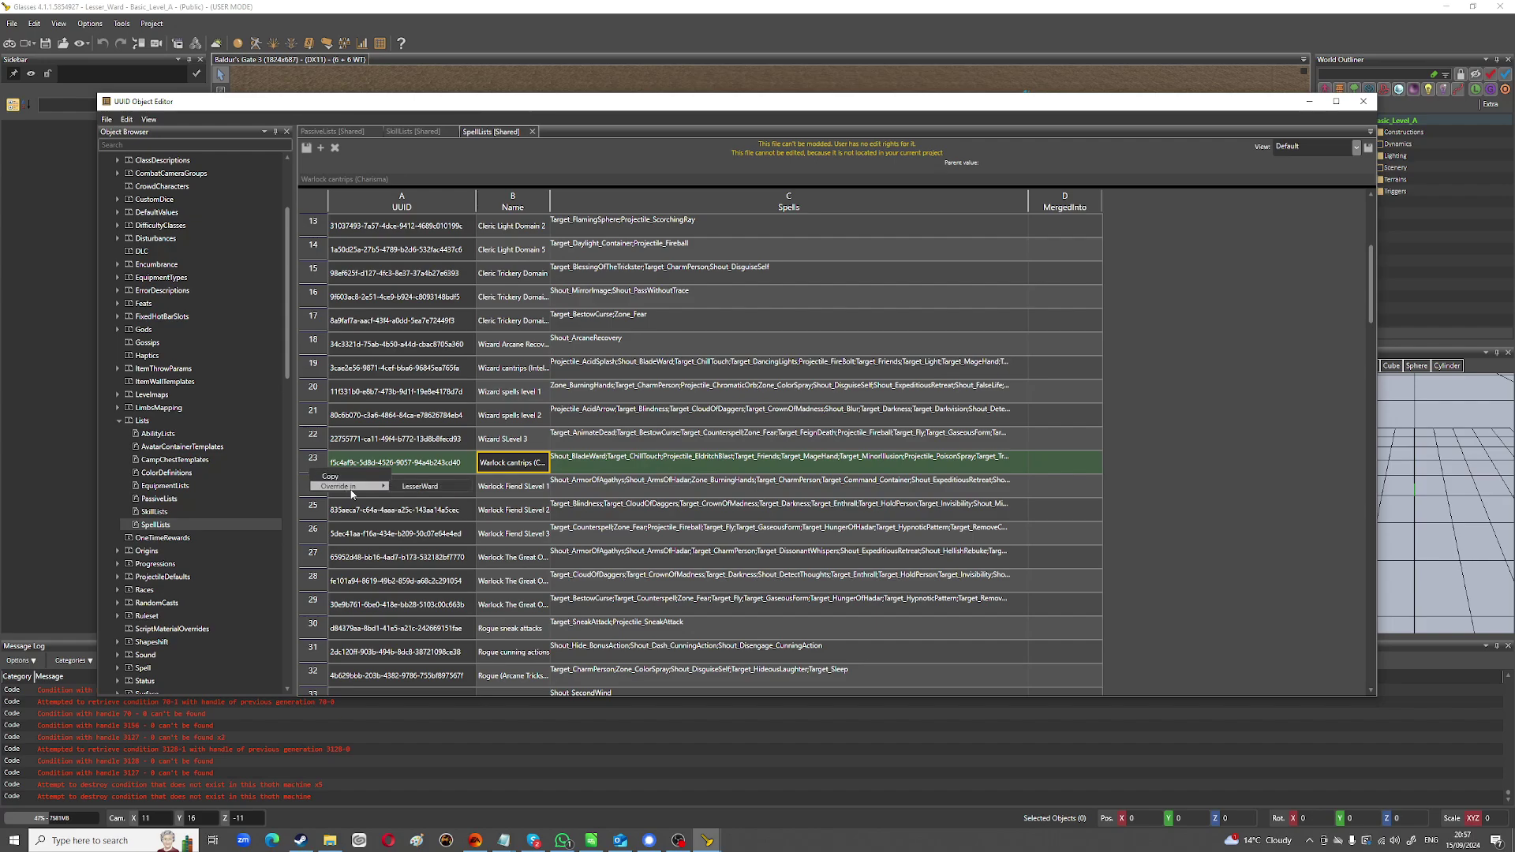
left_click(433, 487)
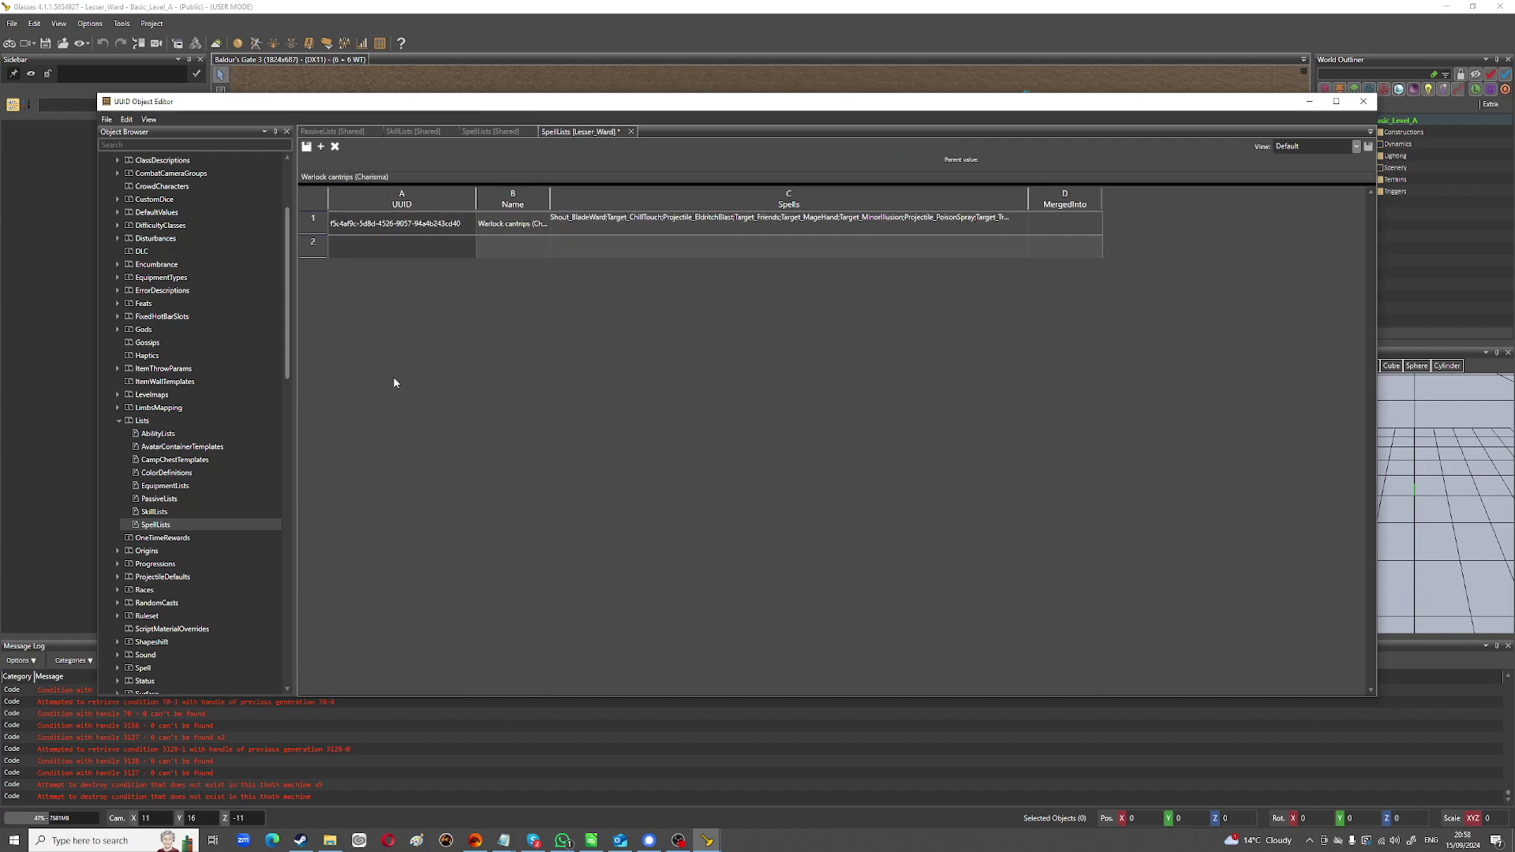
left_click_drag(287, 442, 285, 697)
left_click(118, 389)
scroll(247, 486, "up", 2)
scroll(243, 472, "up", 5)
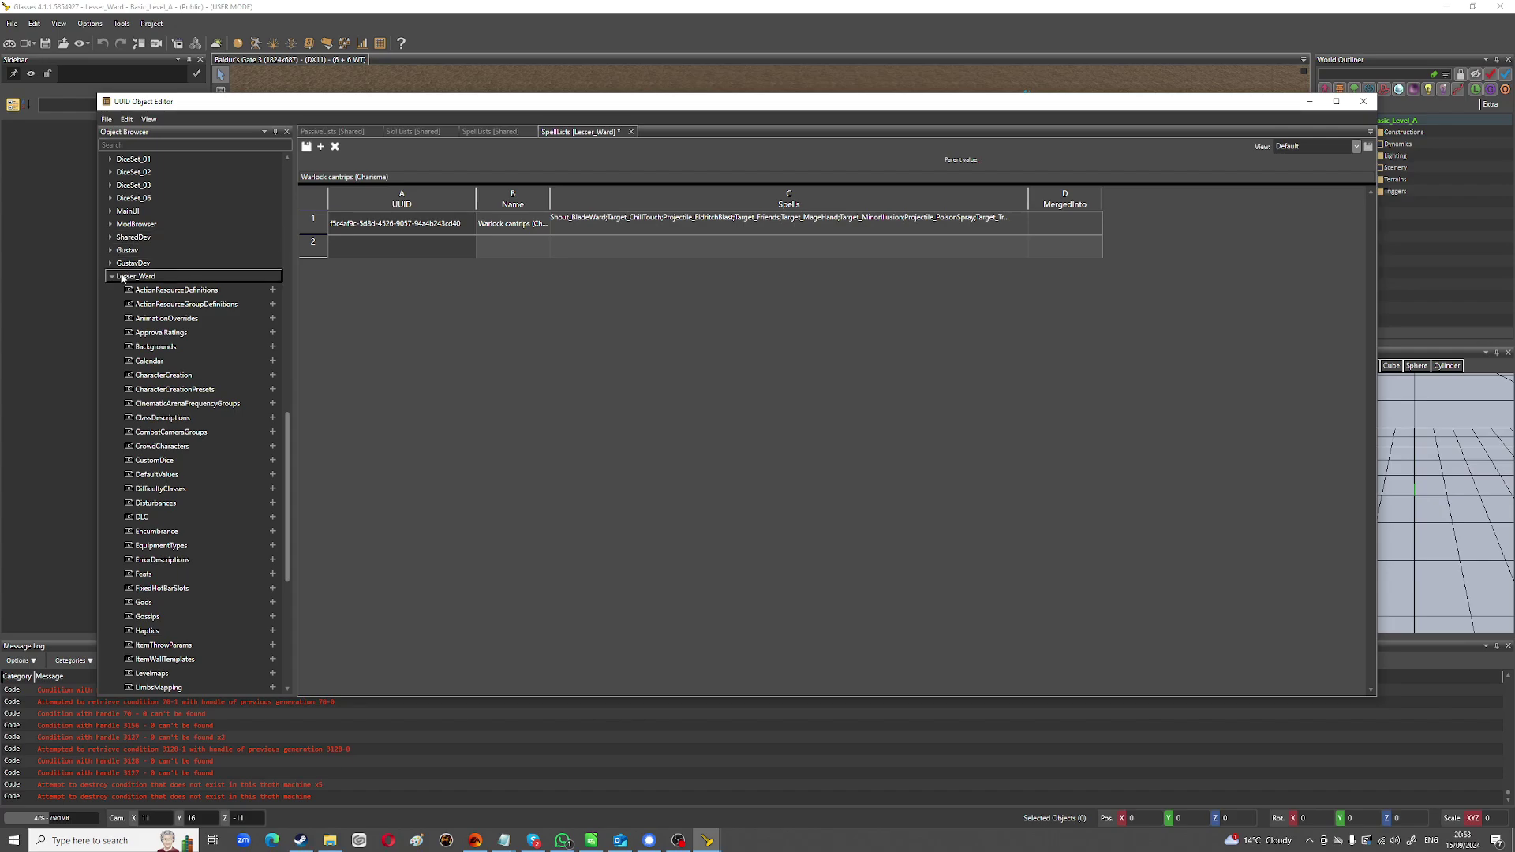
scroll(186, 541, "down", 6)
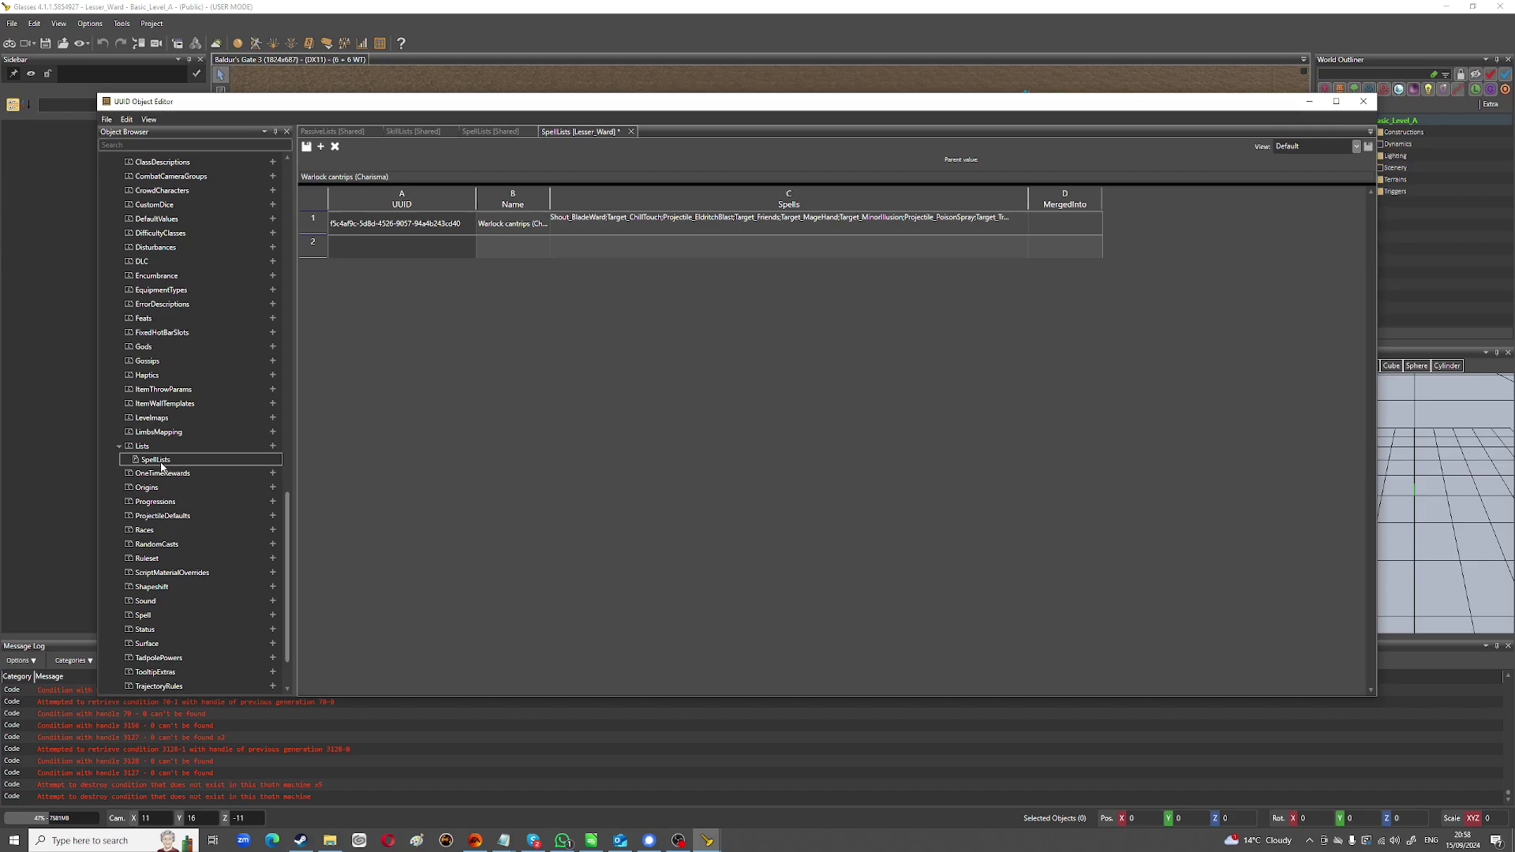
Append ;Shout_LesserWard to the overridden list's Spells, save, and return to the level view.
left_click(643, 223)
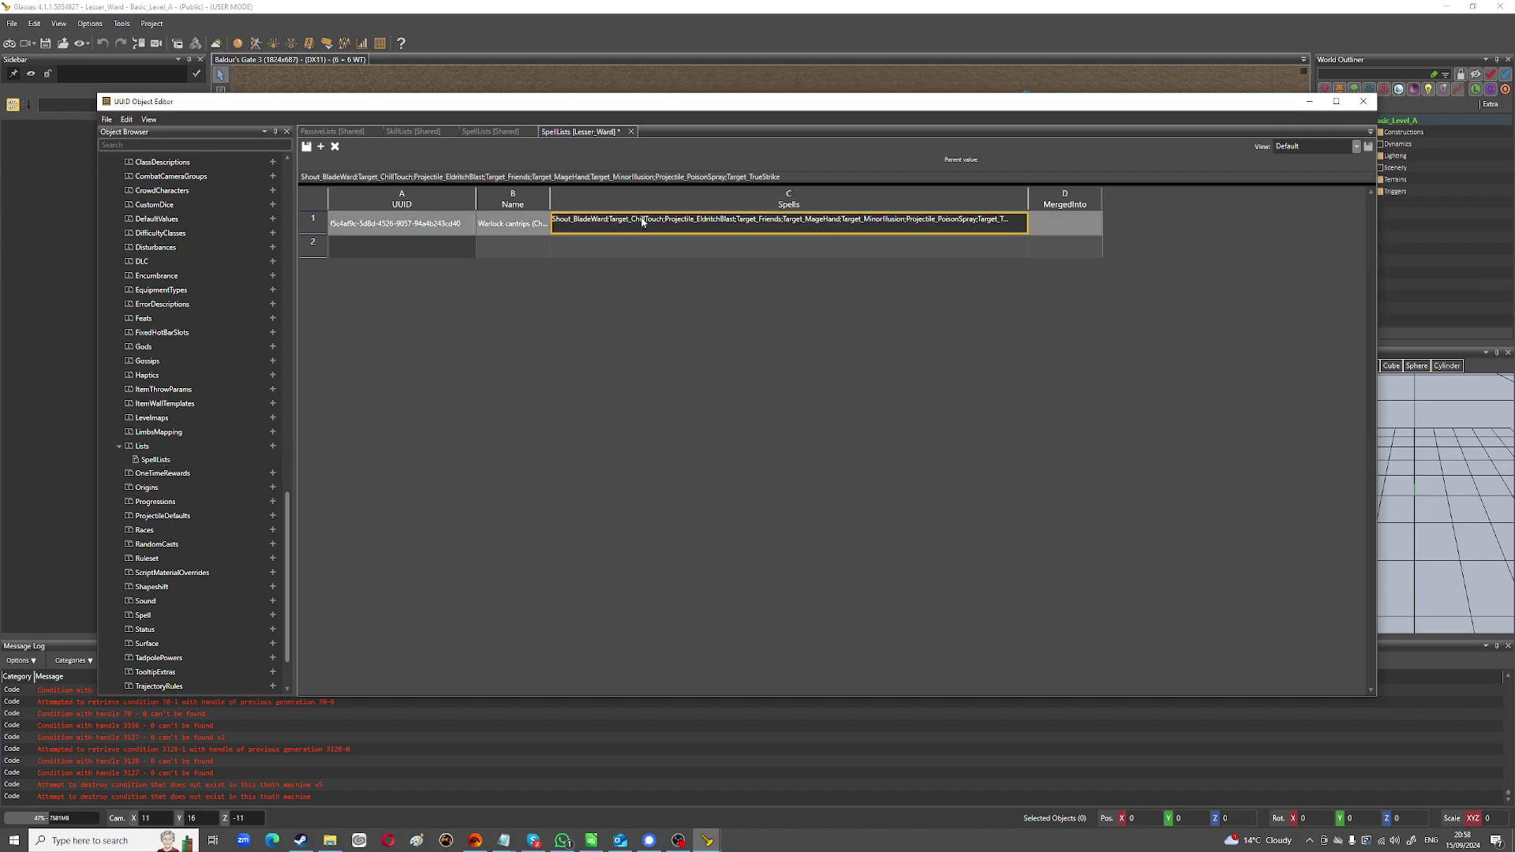
left_click(795, 177)
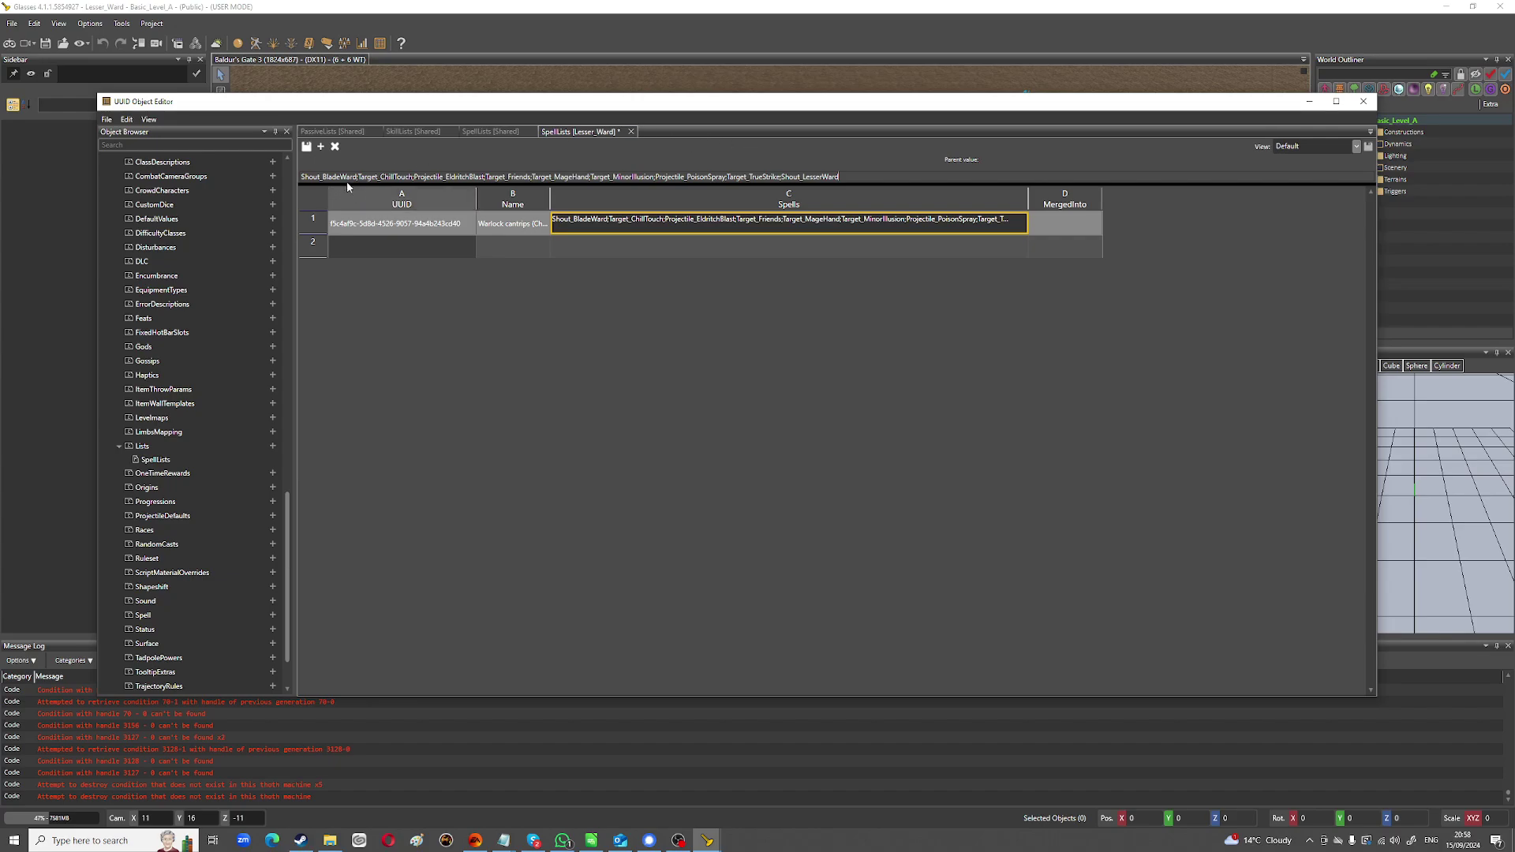
left_click(308, 147)
left_click(1309, 101)
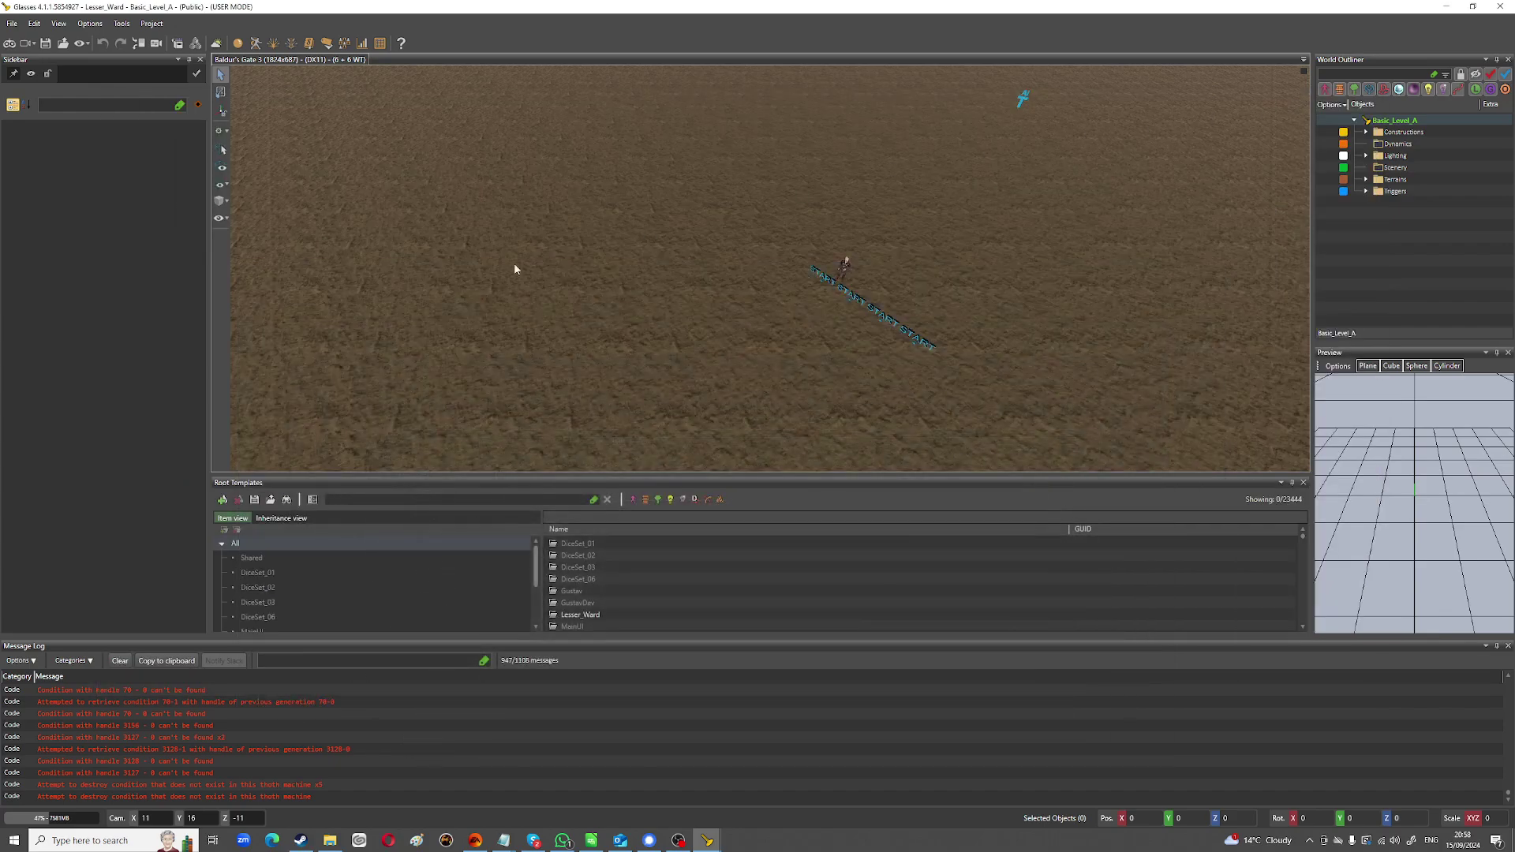
Switch to game mode and run ccStartRespec from the console.
left_click(11, 44)
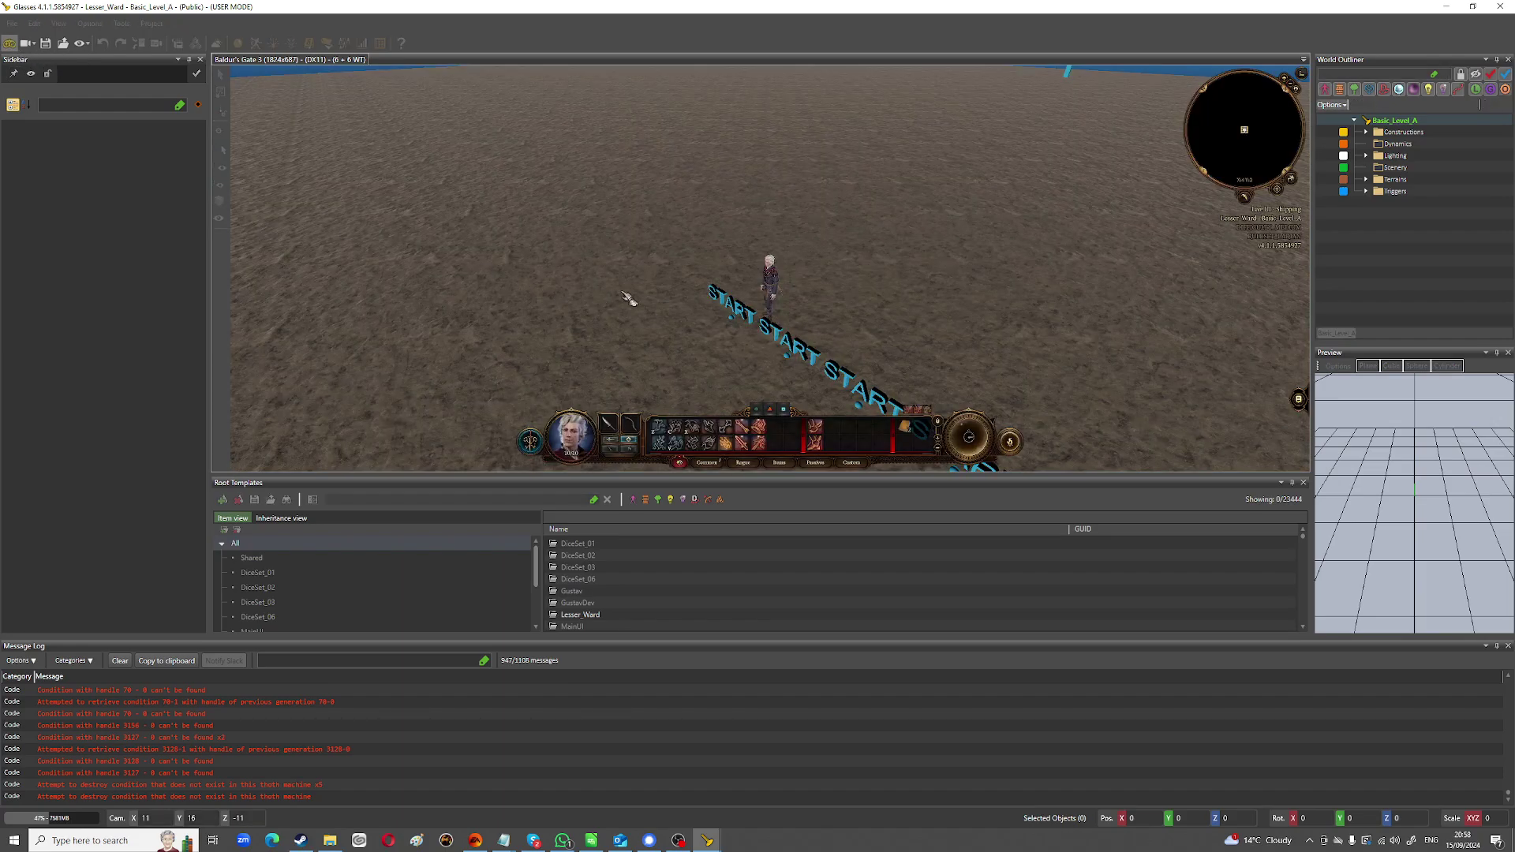
left_click(592, 329)
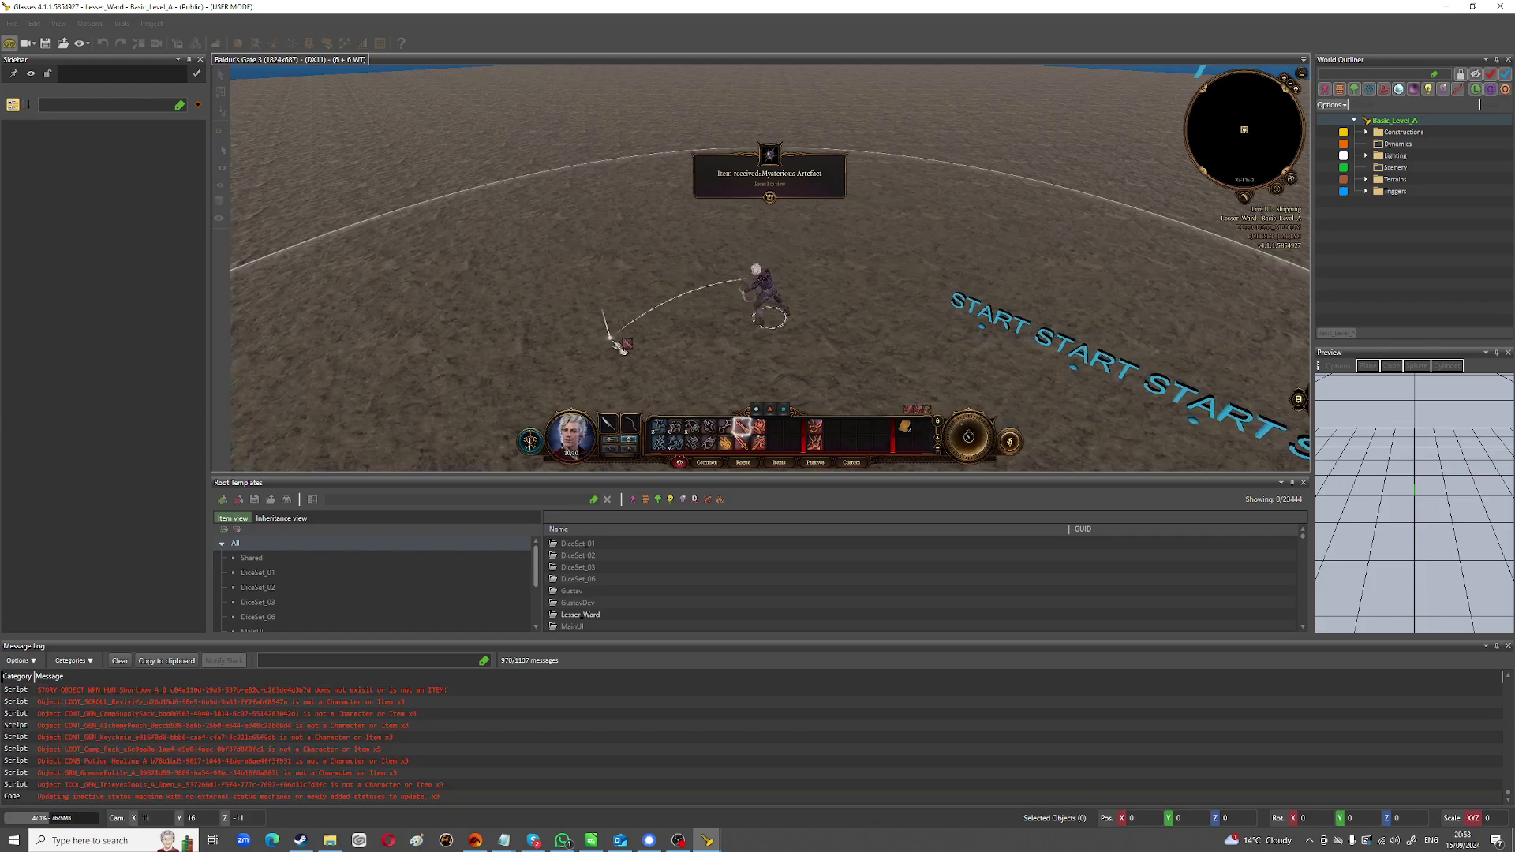
key("grave")
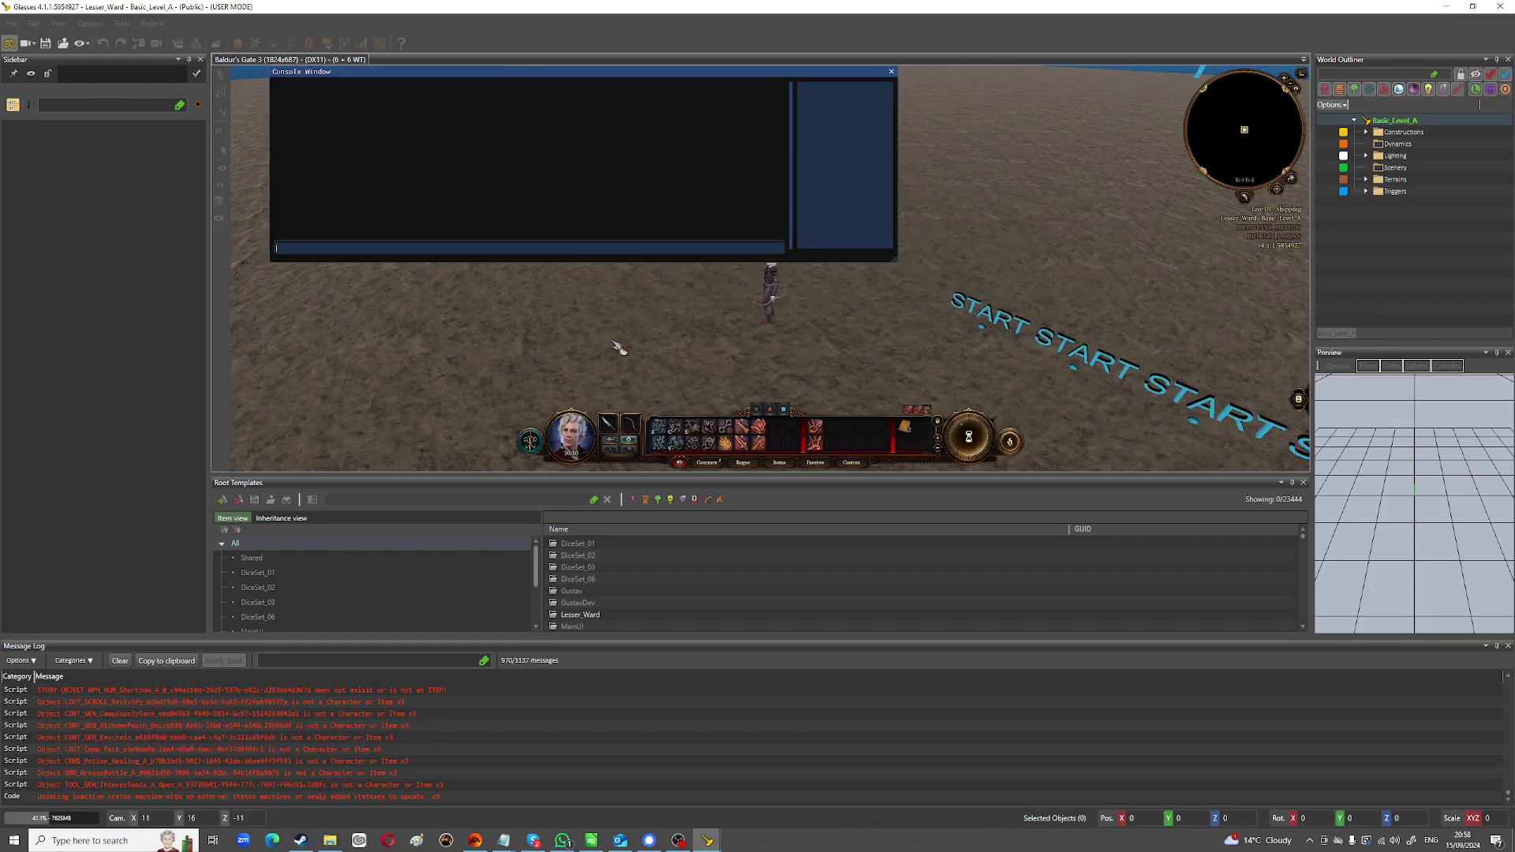
type("cc")
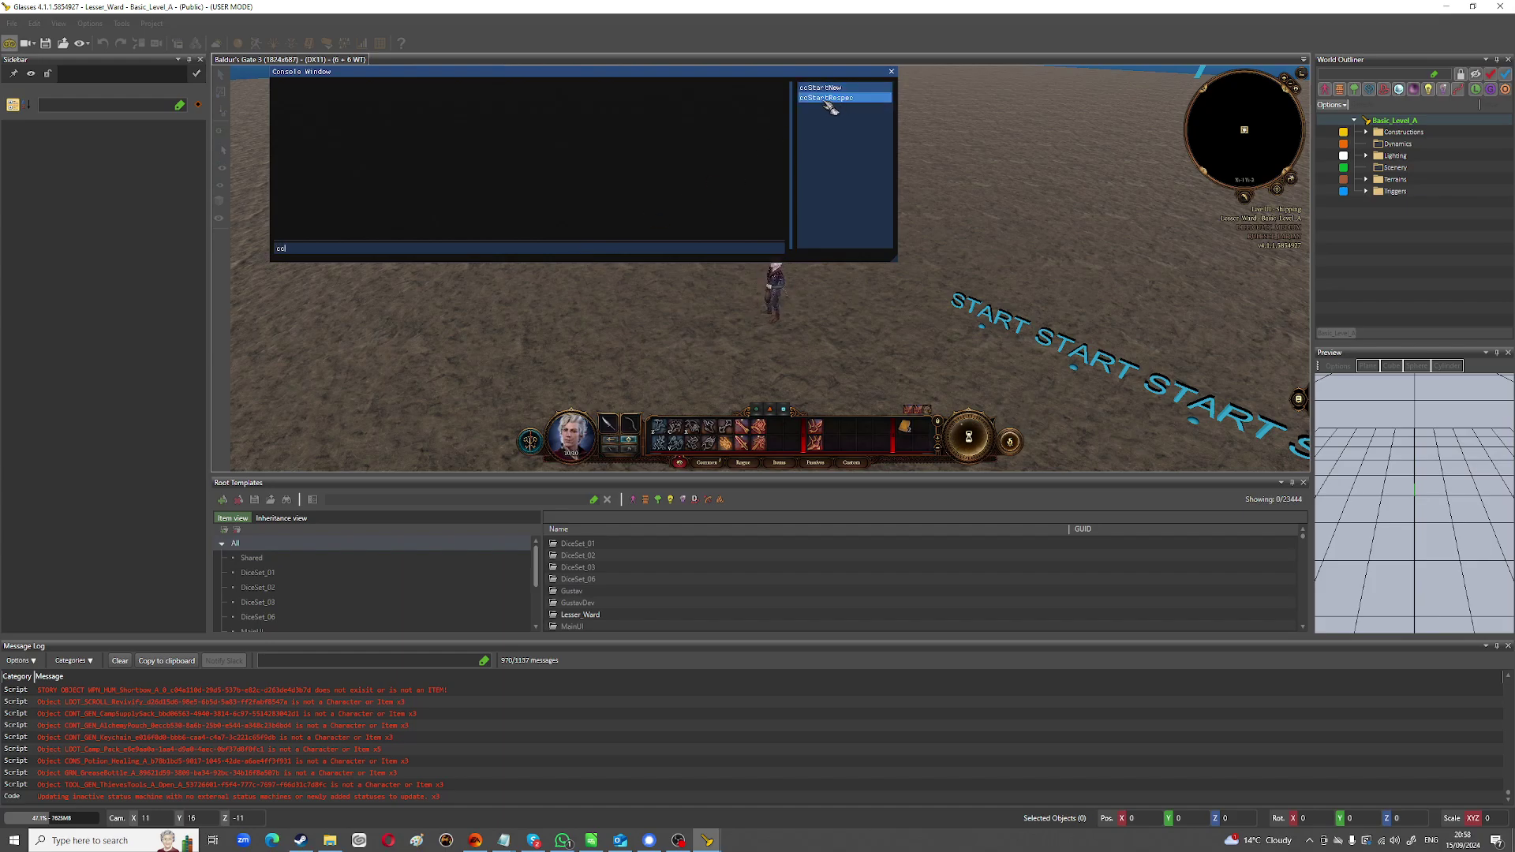
left_click(828, 98)
left_click(829, 99)
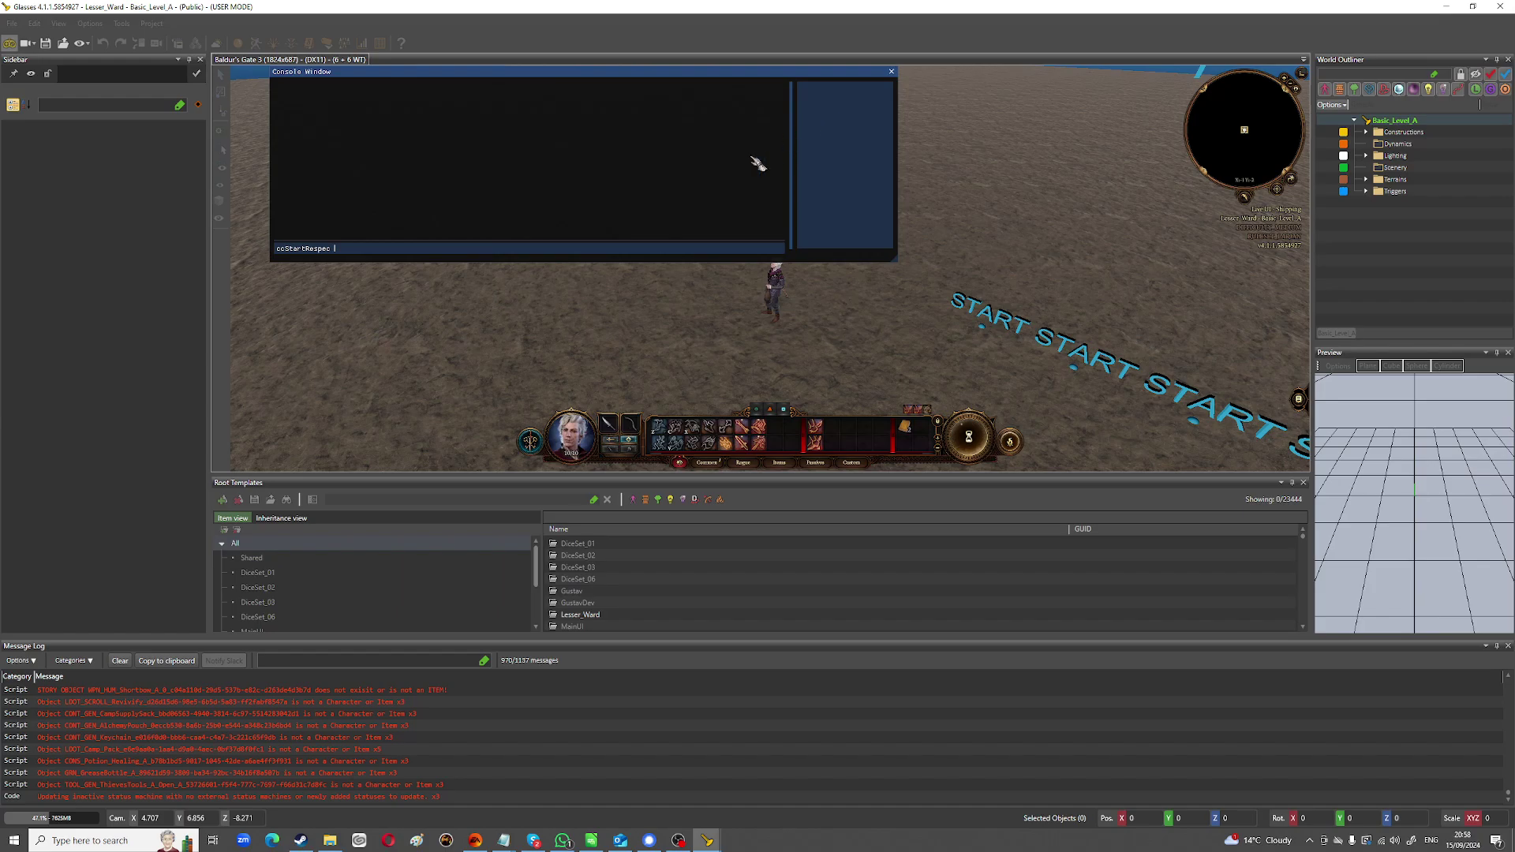
key("Return")
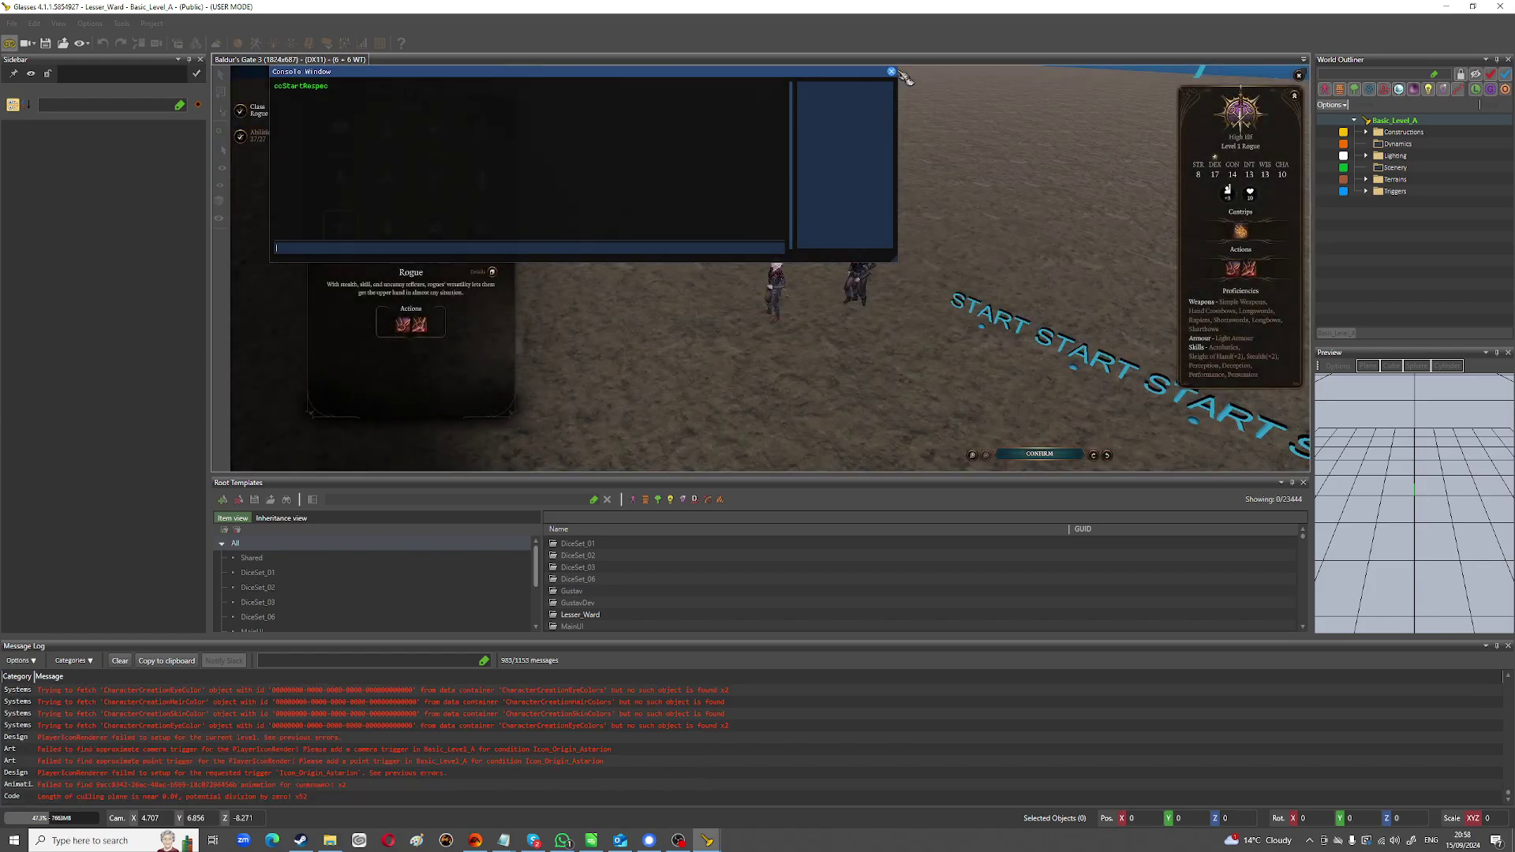
left_click(892, 72)
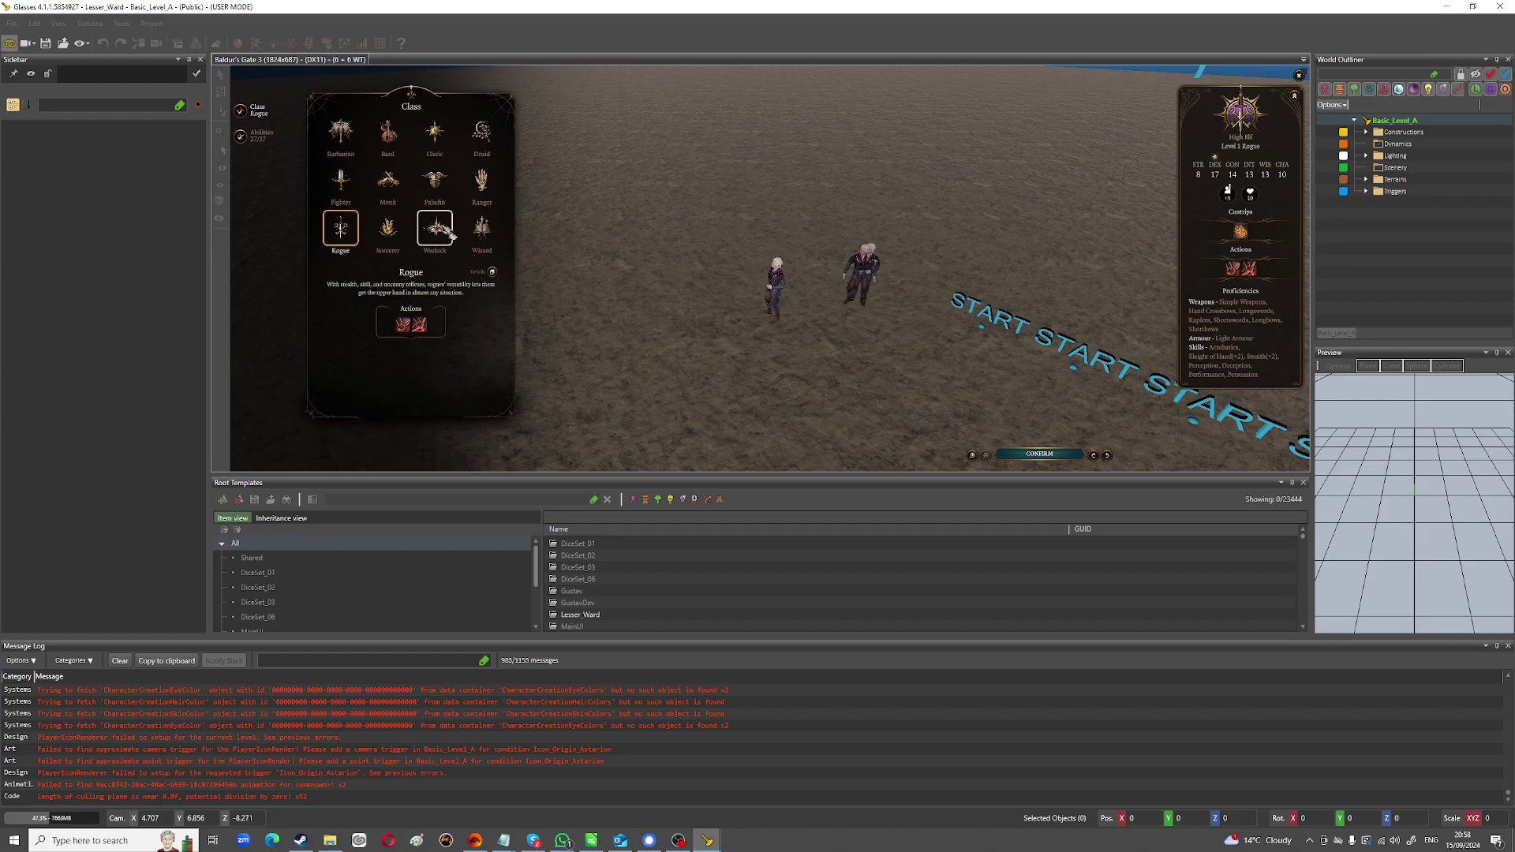
Respec the character as a Warlock with the Blur cantrip and confirm.
left_click(442, 232)
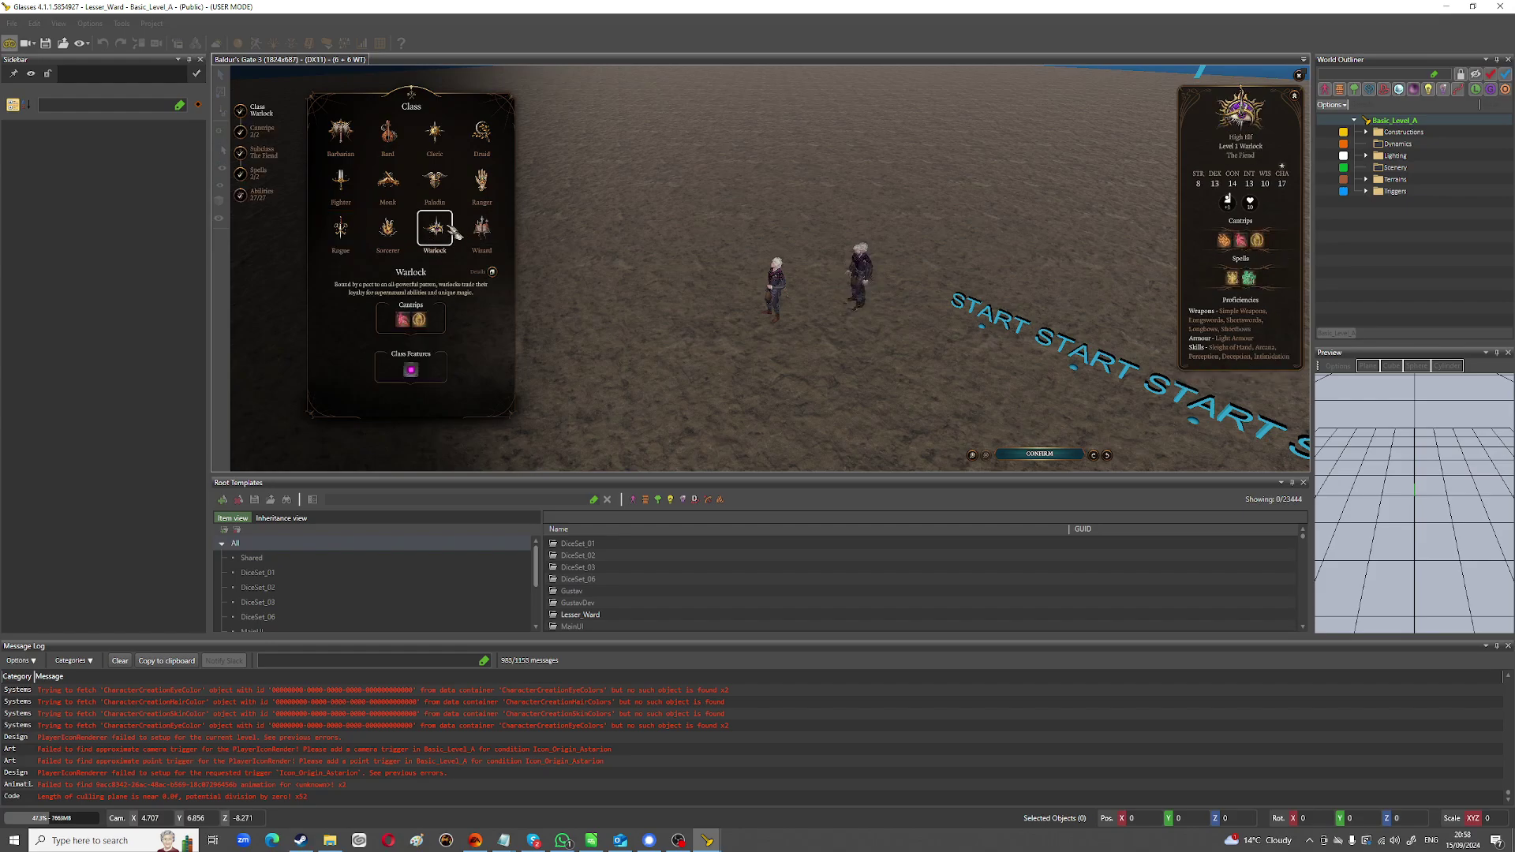
left_click(263, 141)
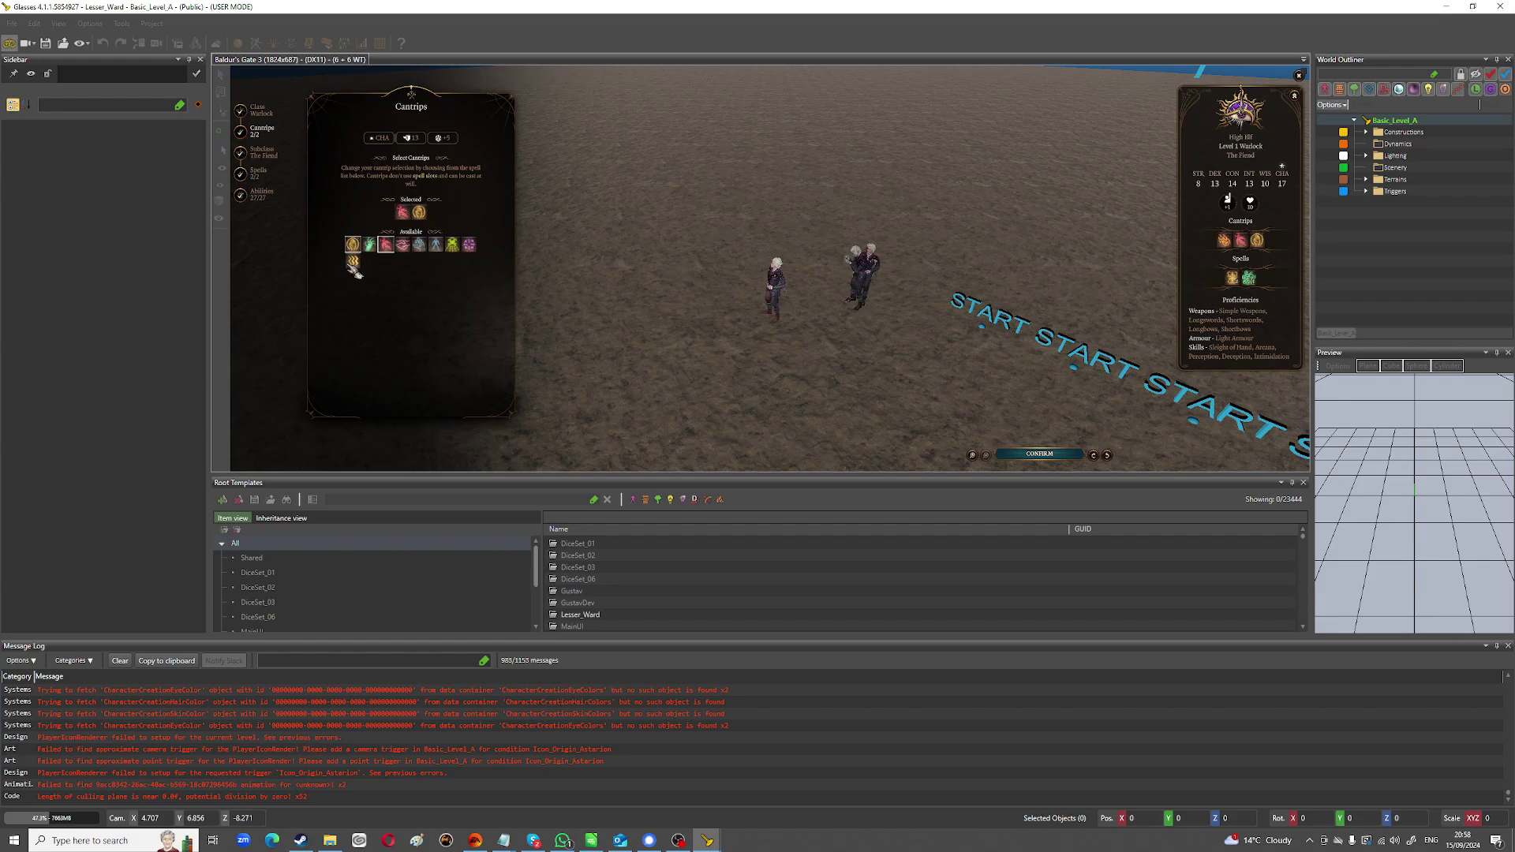
mouse_move(355, 264)
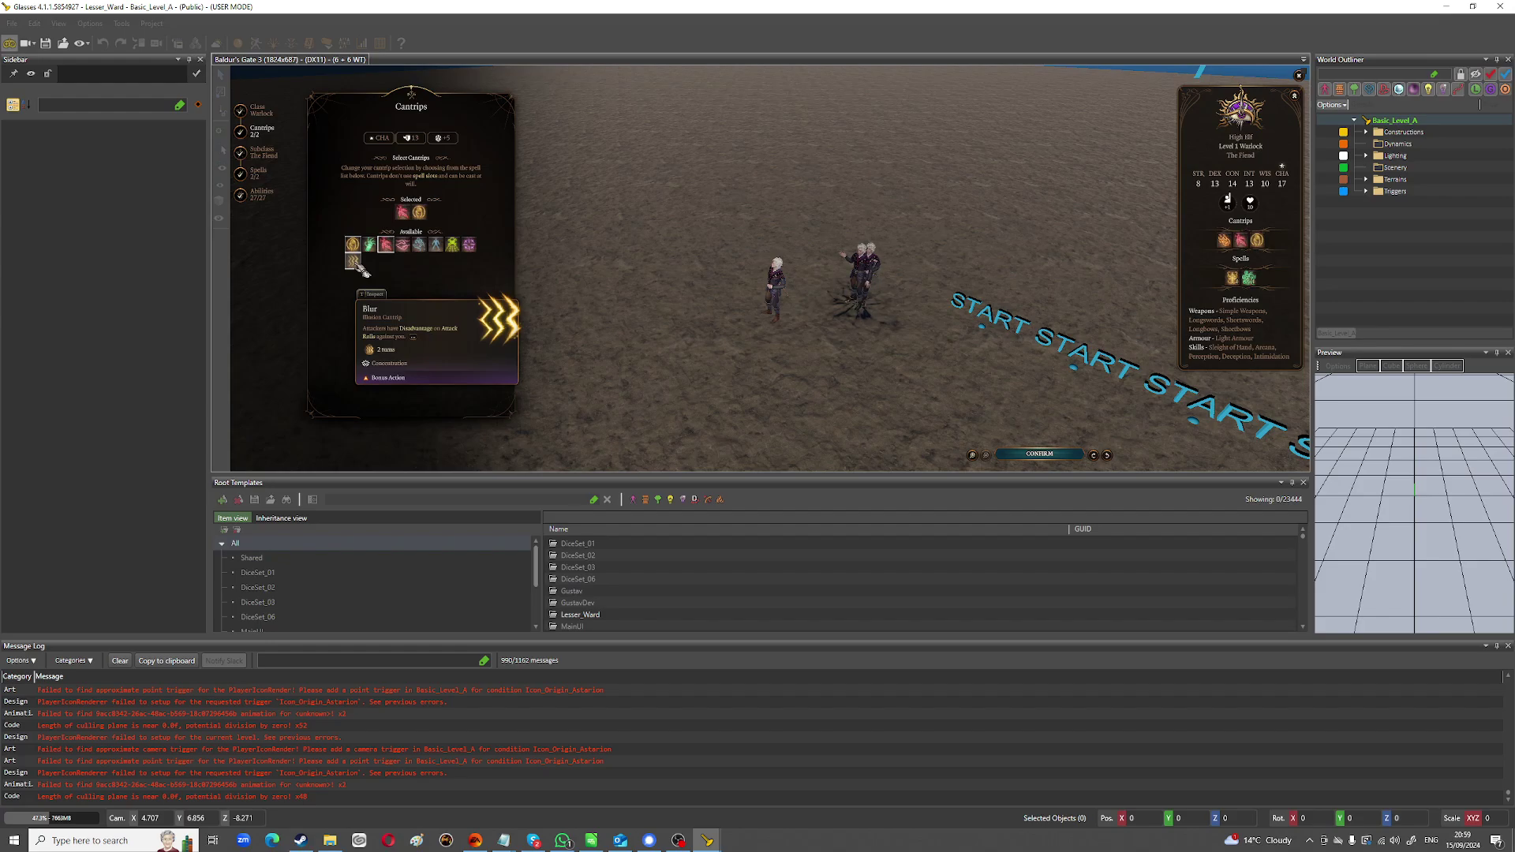
left_click(356, 264)
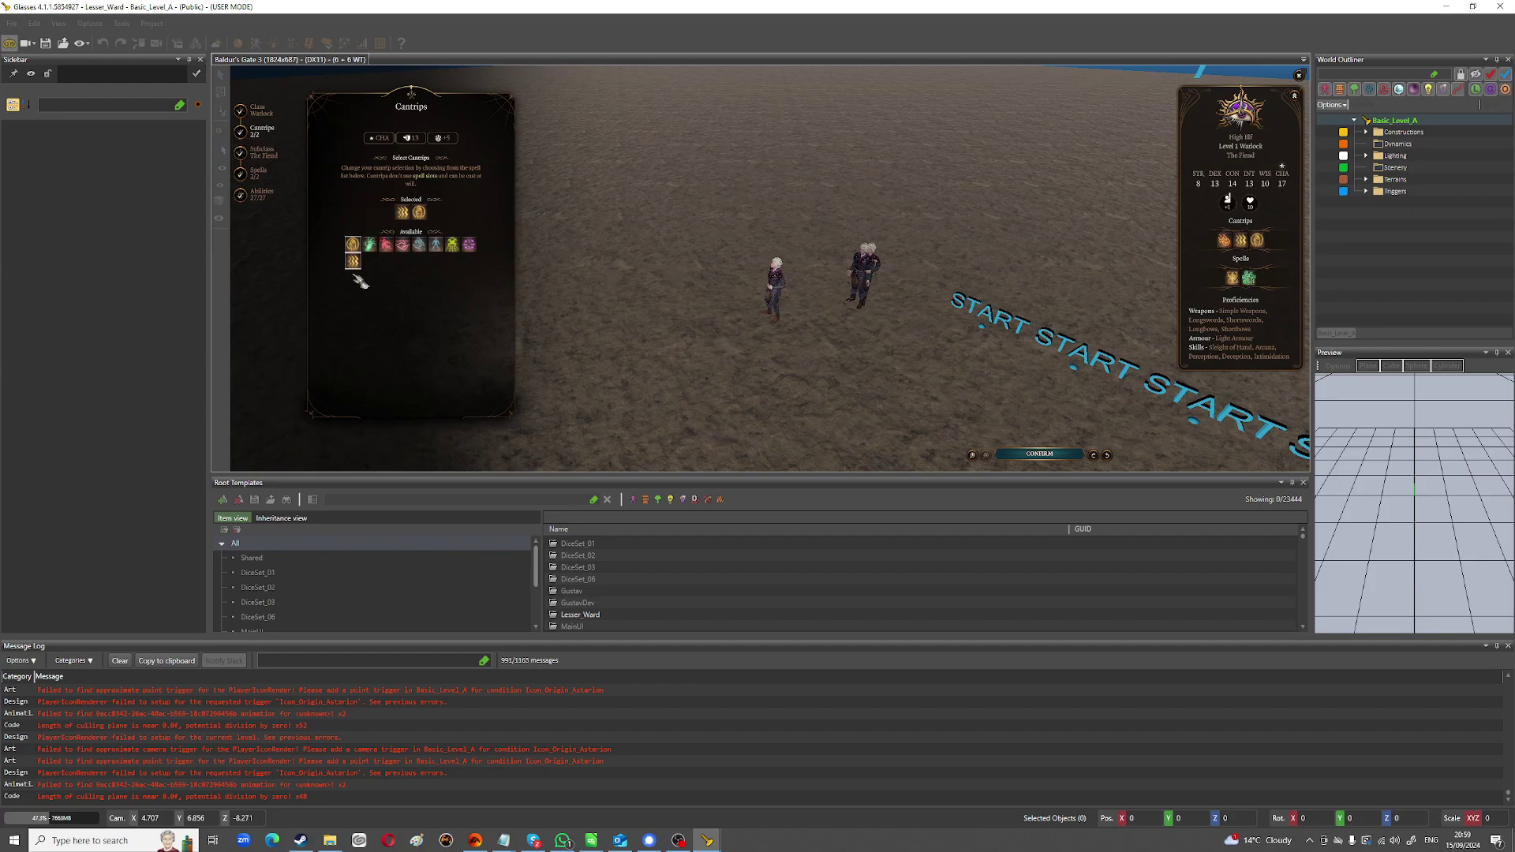
left_click(1040, 456)
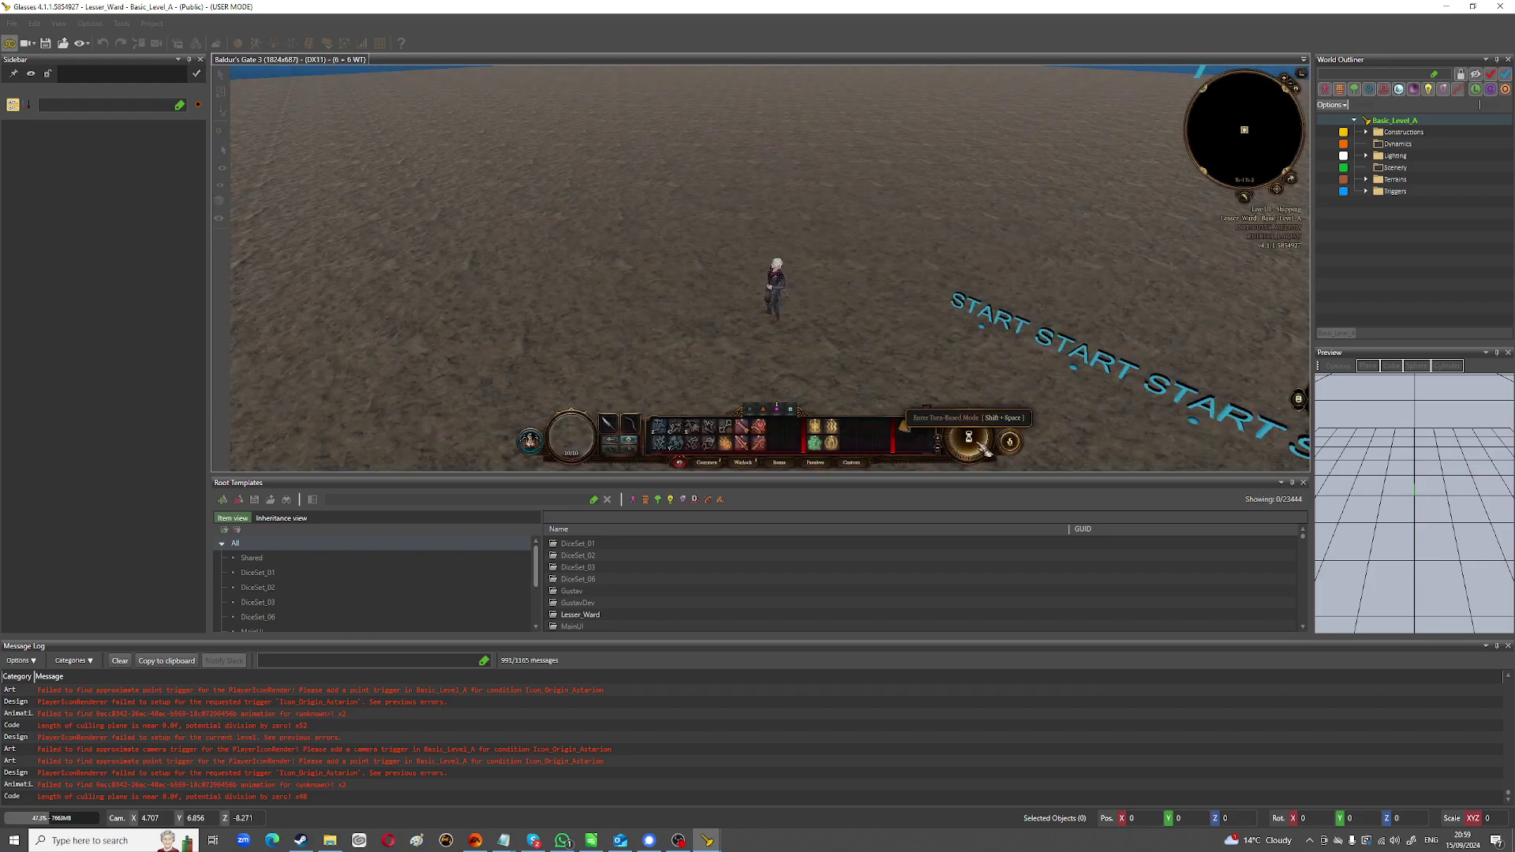
In turn-based mode cast Blade Ward and Blur, end two turns, then return to the editor.
left_click(979, 446)
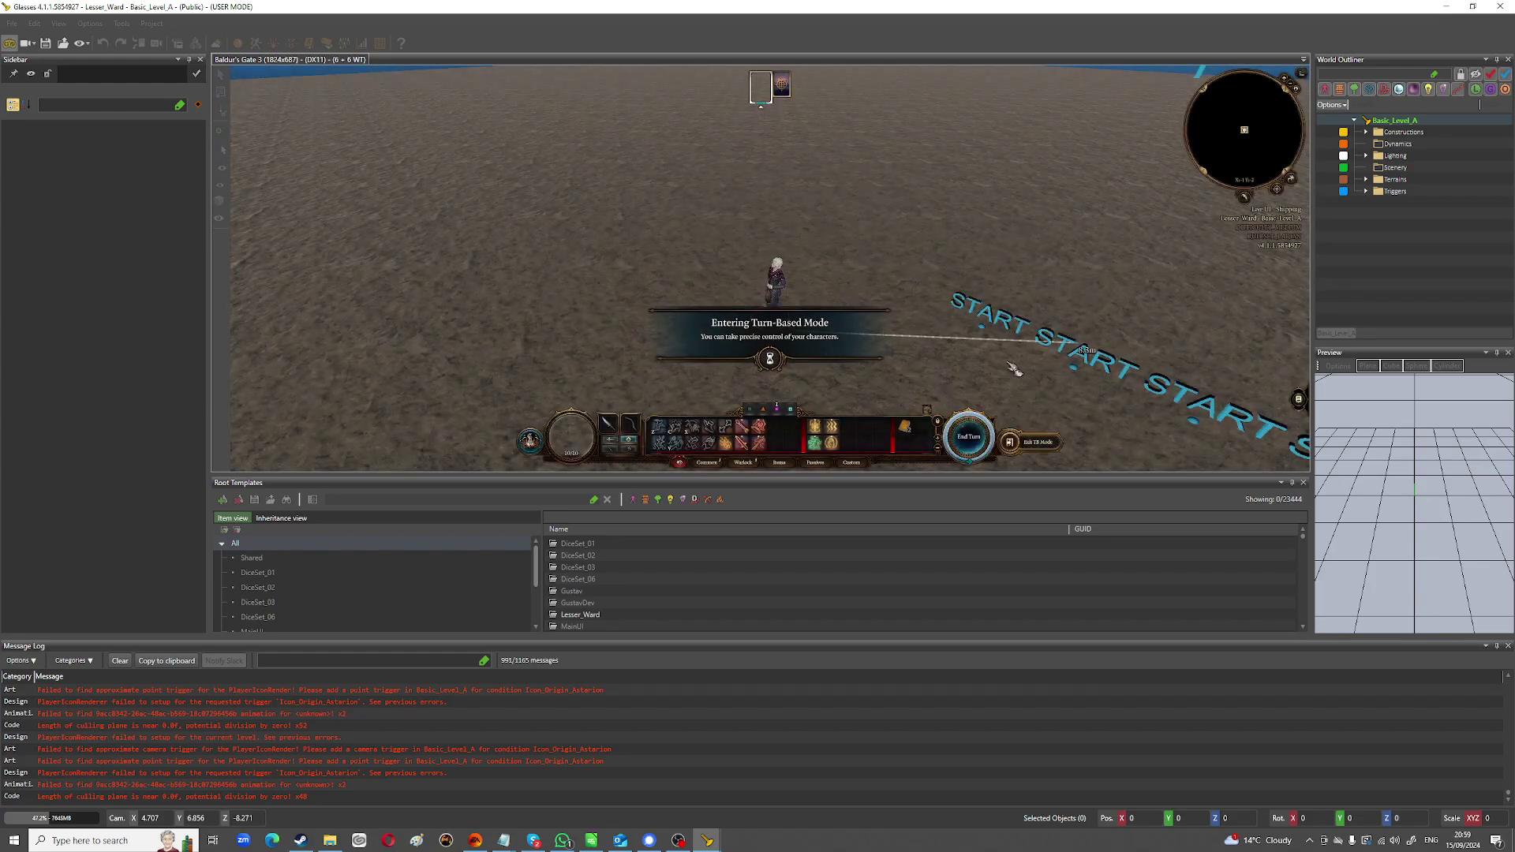
left_click(833, 444)
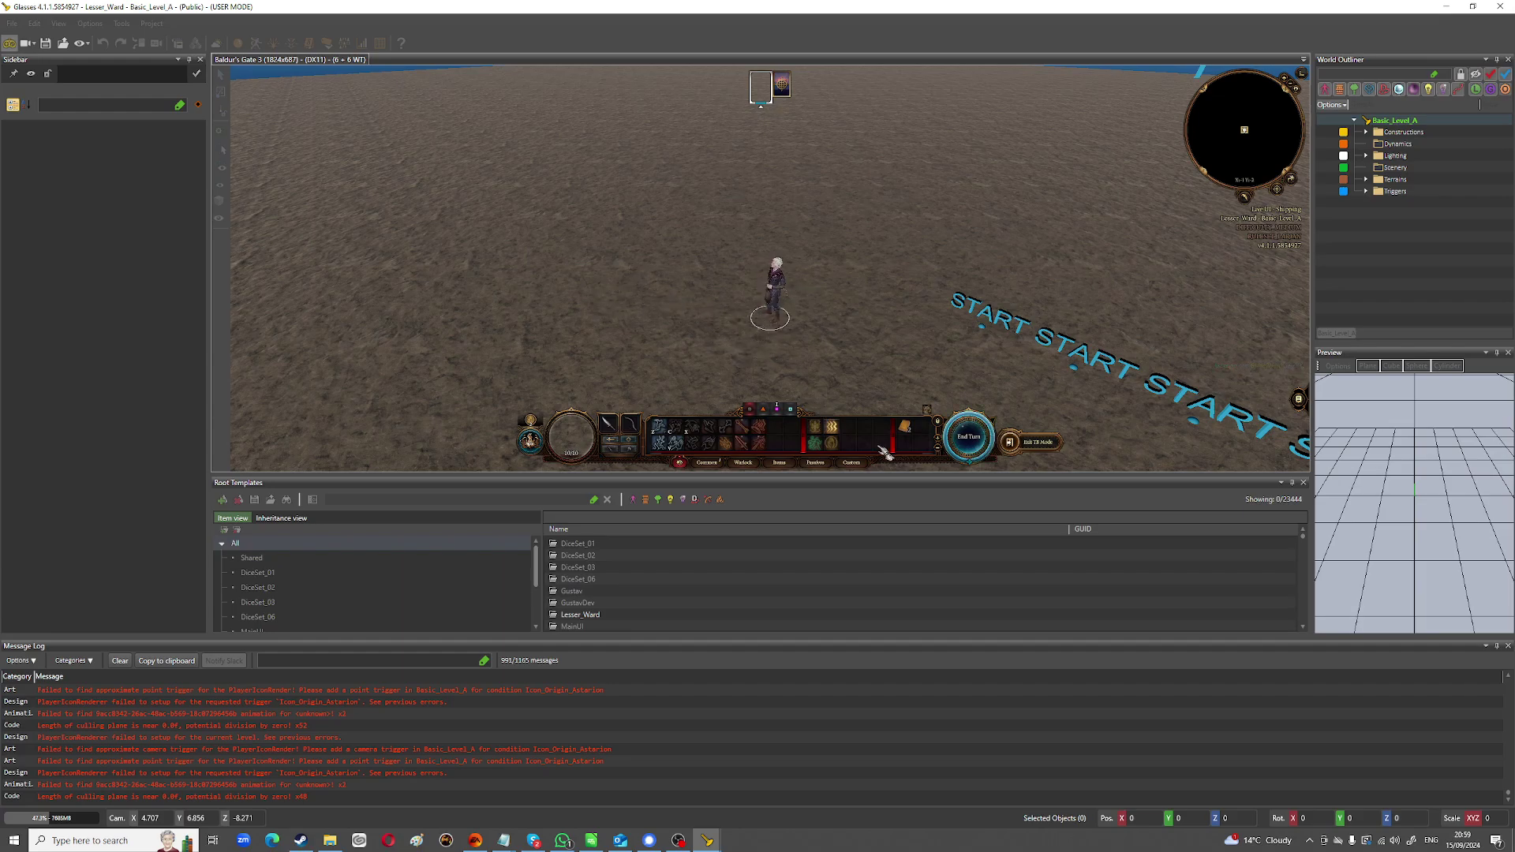
left_click(834, 428)
left_click(781, 342)
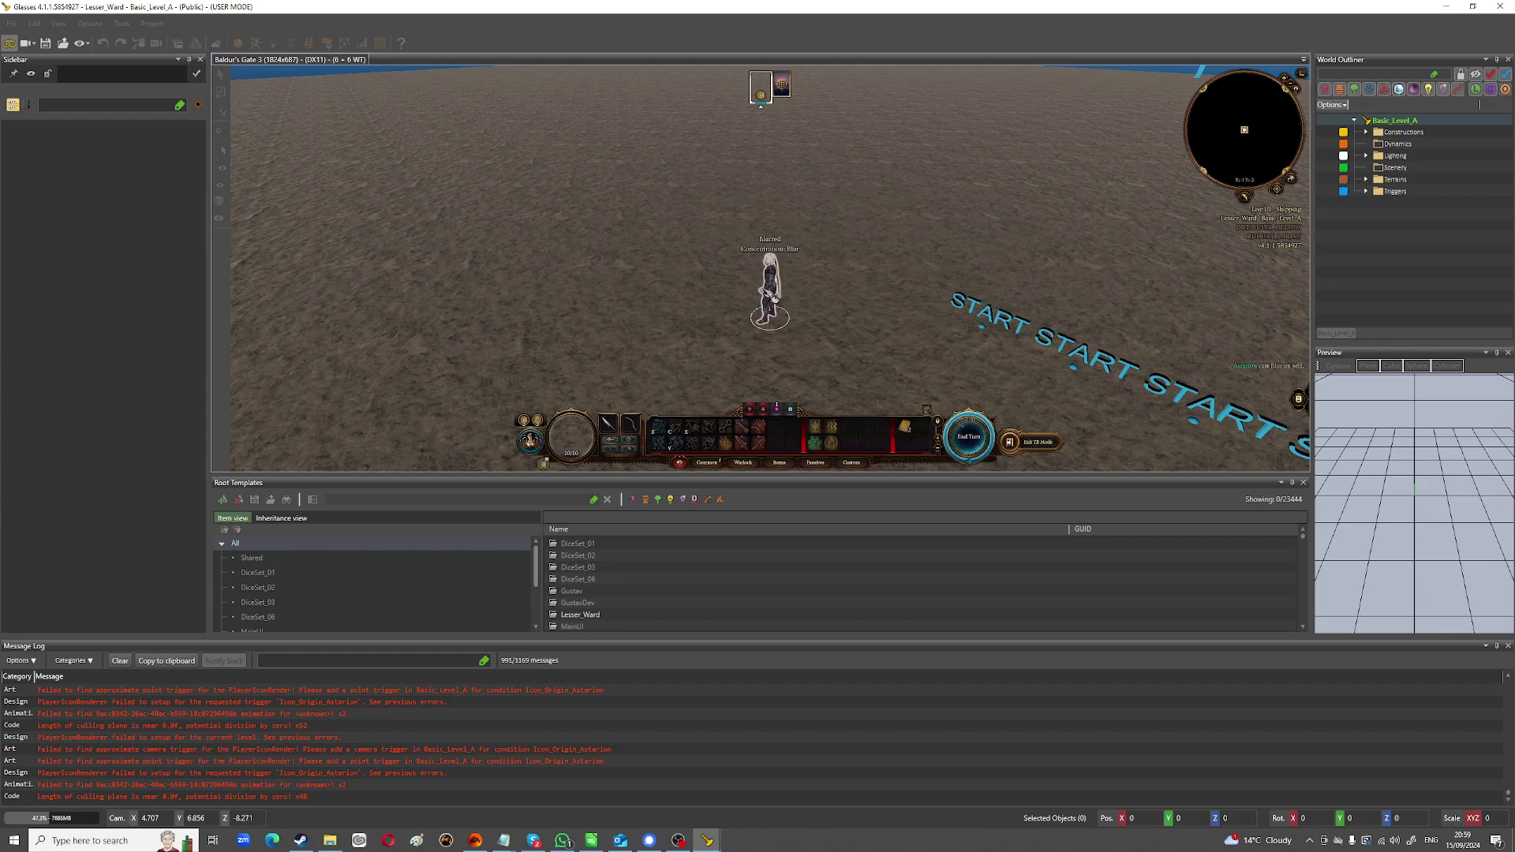
mouse_move(543, 425)
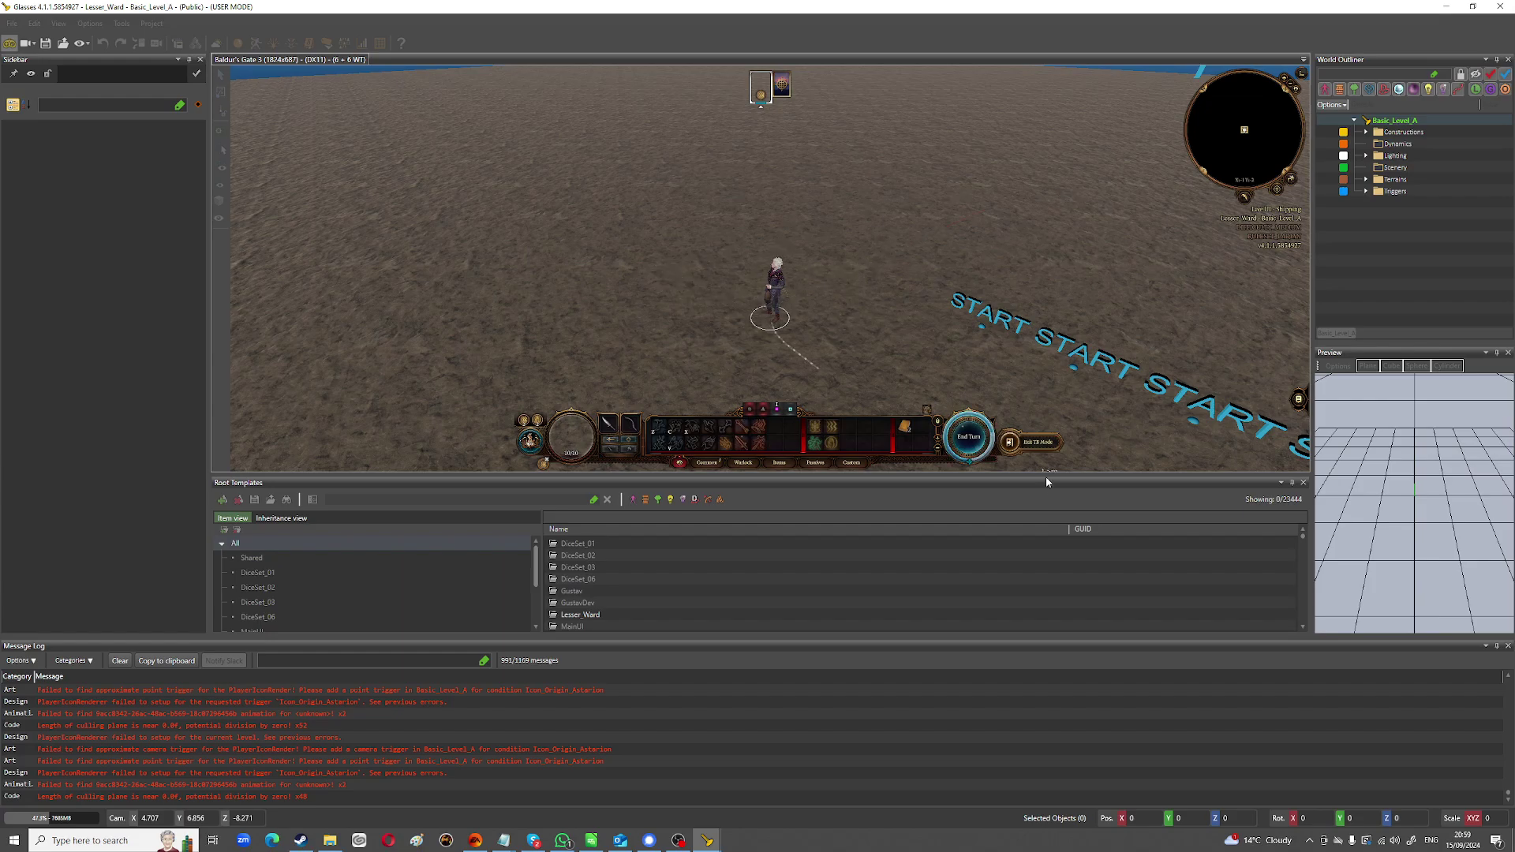
left_click(983, 448)
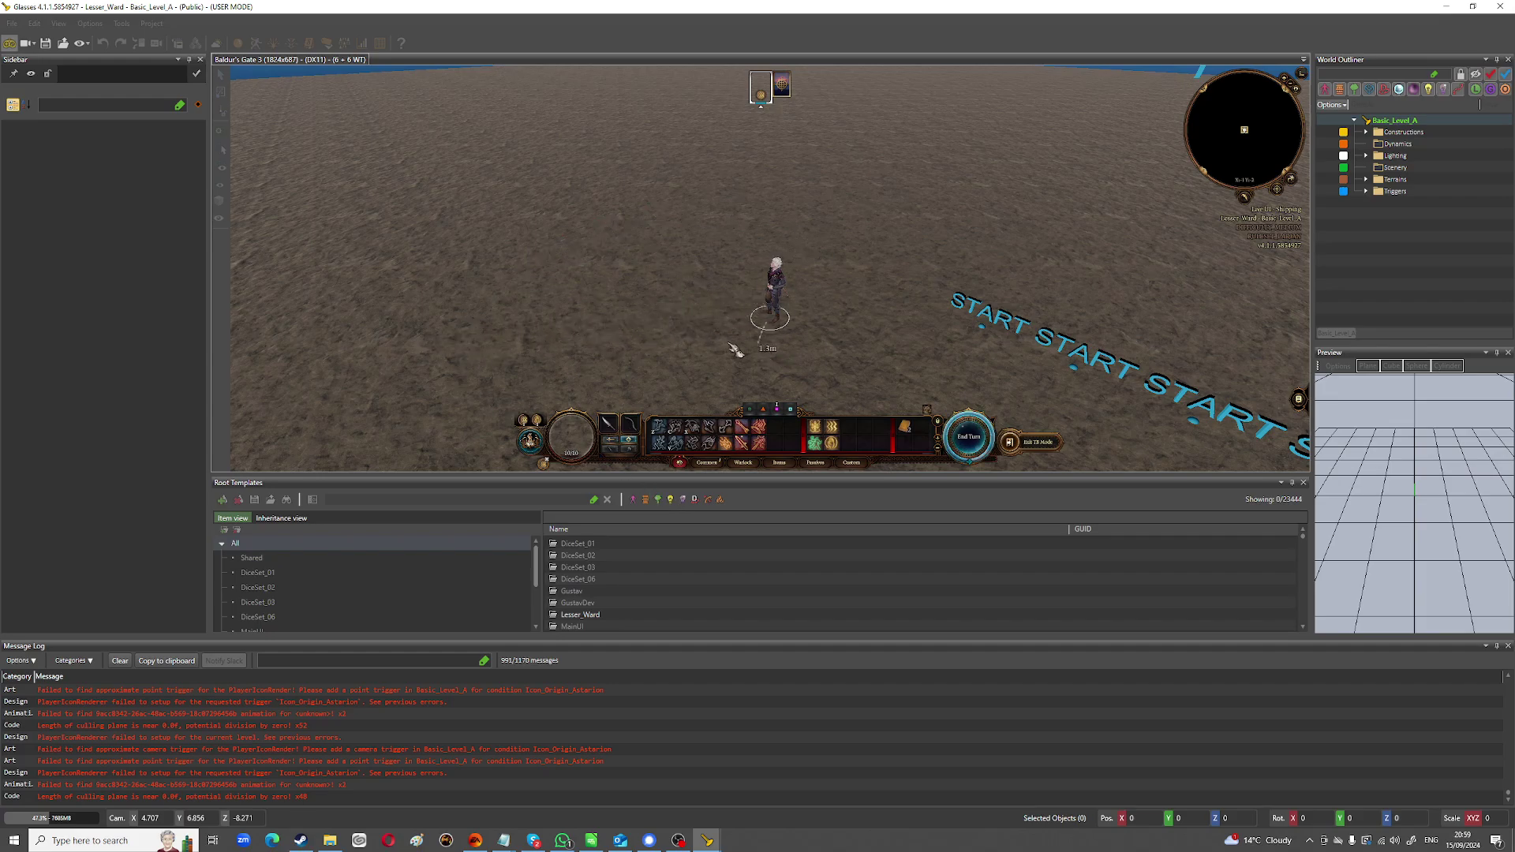
left_click(972, 443)
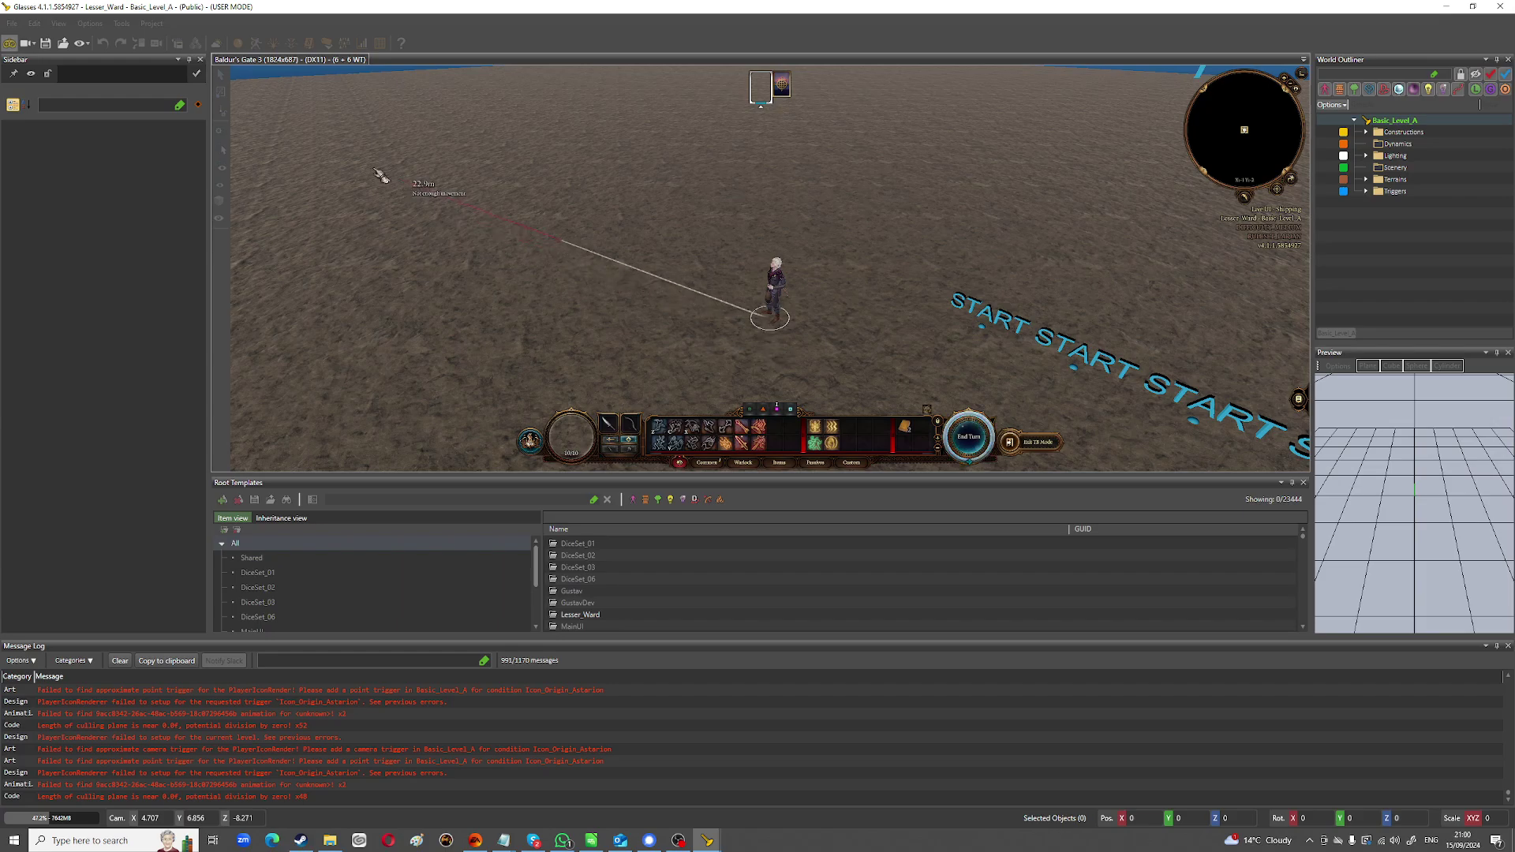
left_click(13, 45)
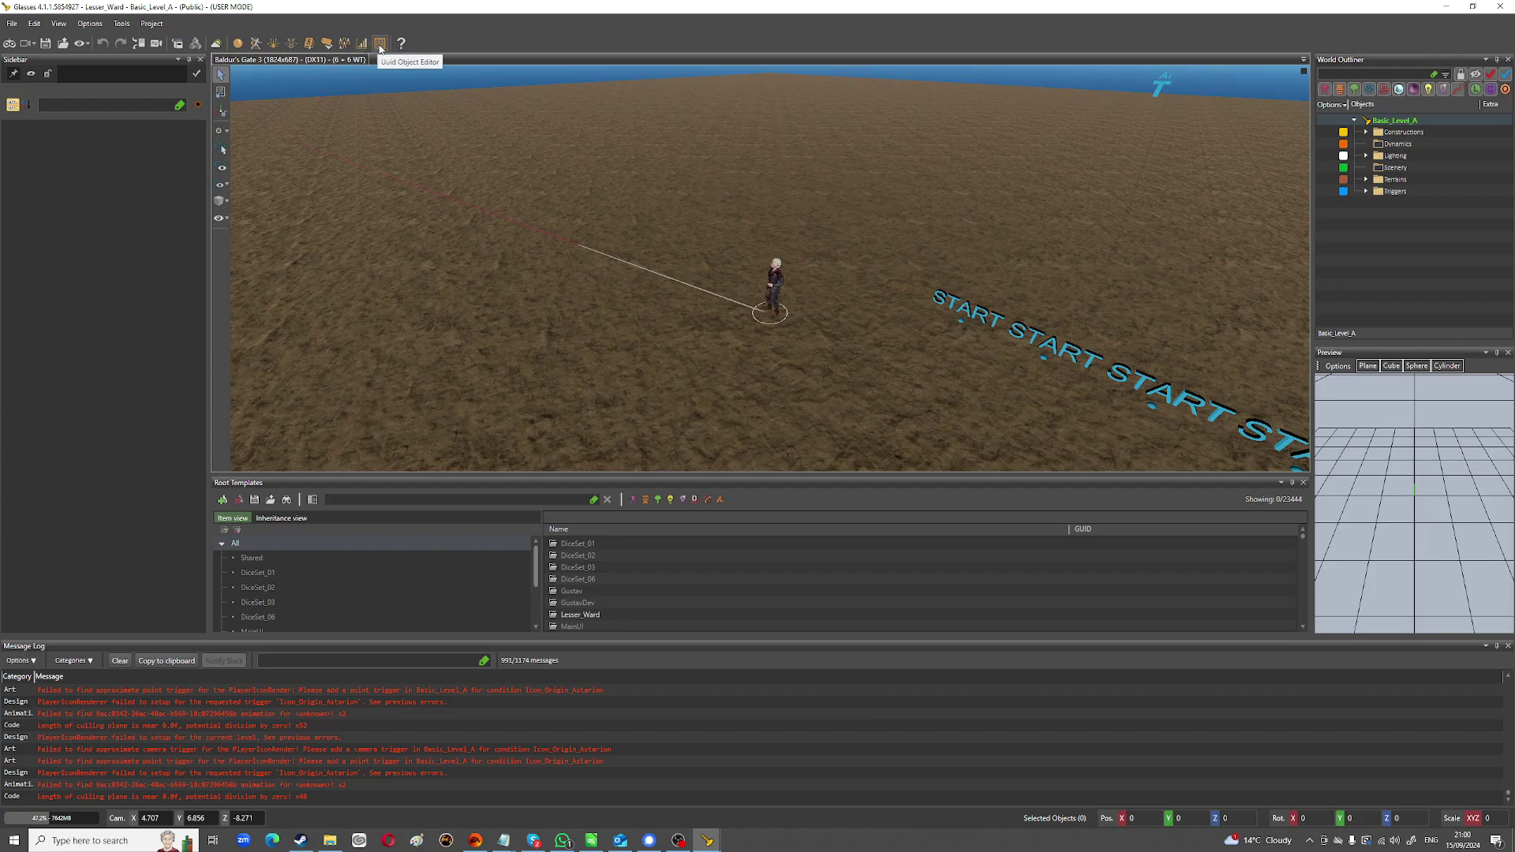
Reopen the object editor and view shared PassiveLists with the Passives column widened.
left_click(379, 45)
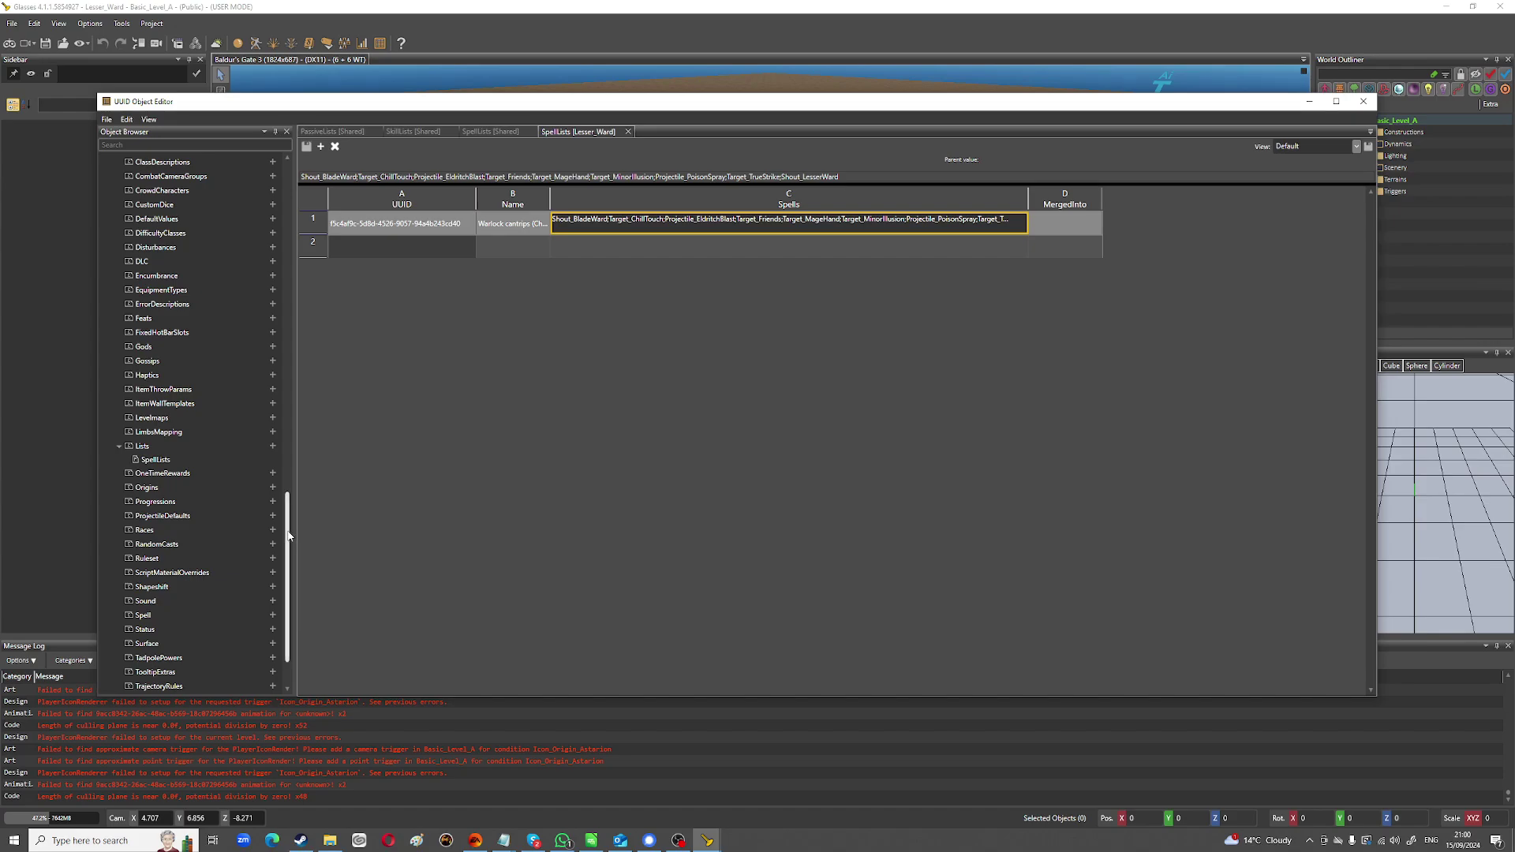
left_click_drag(290, 527, 301, 512)
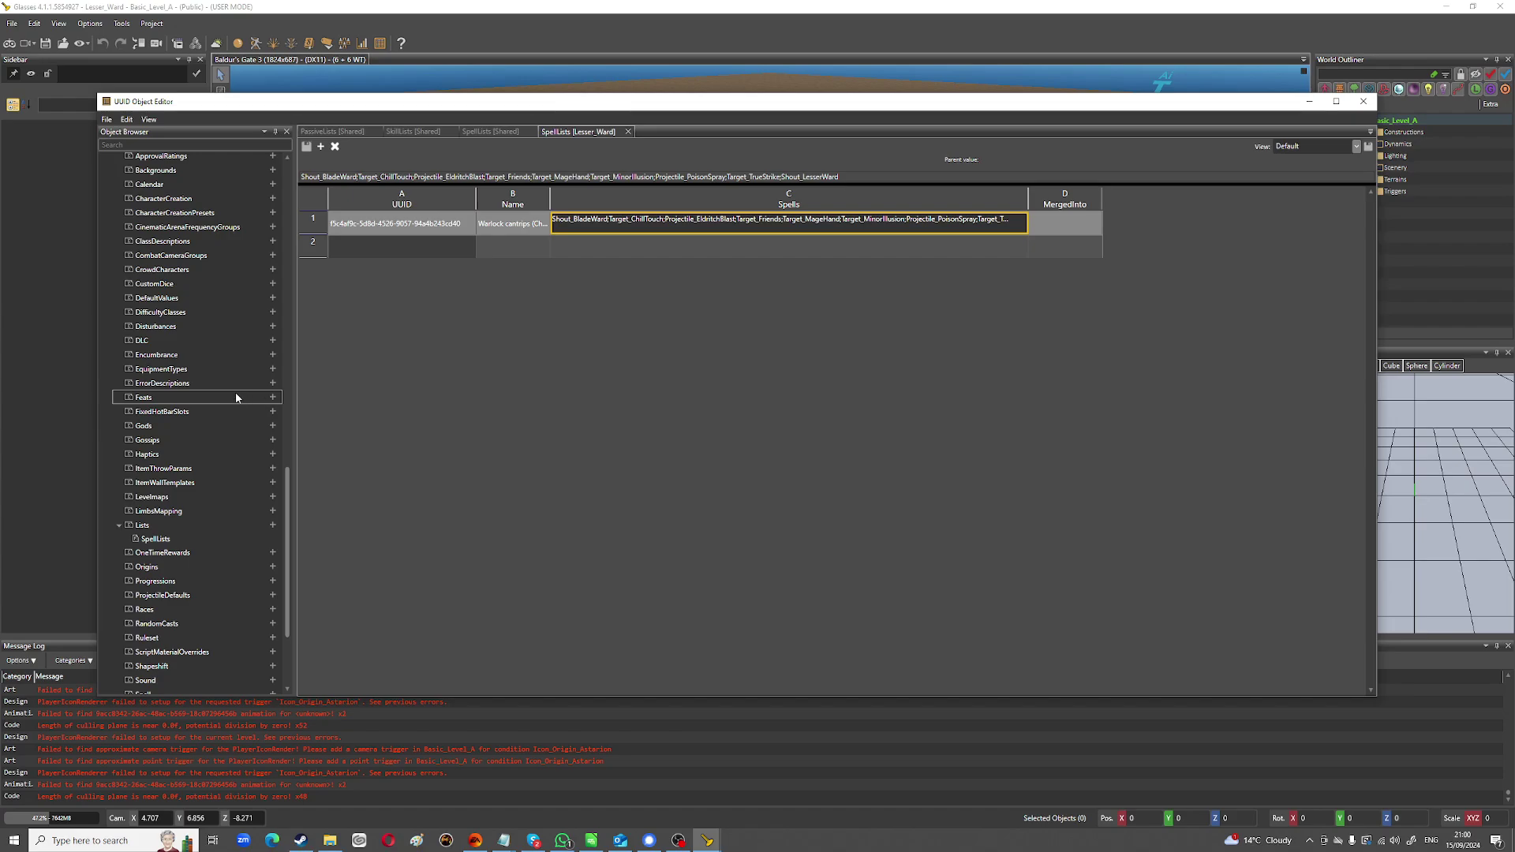
scroll(291, 174, "up", 4)
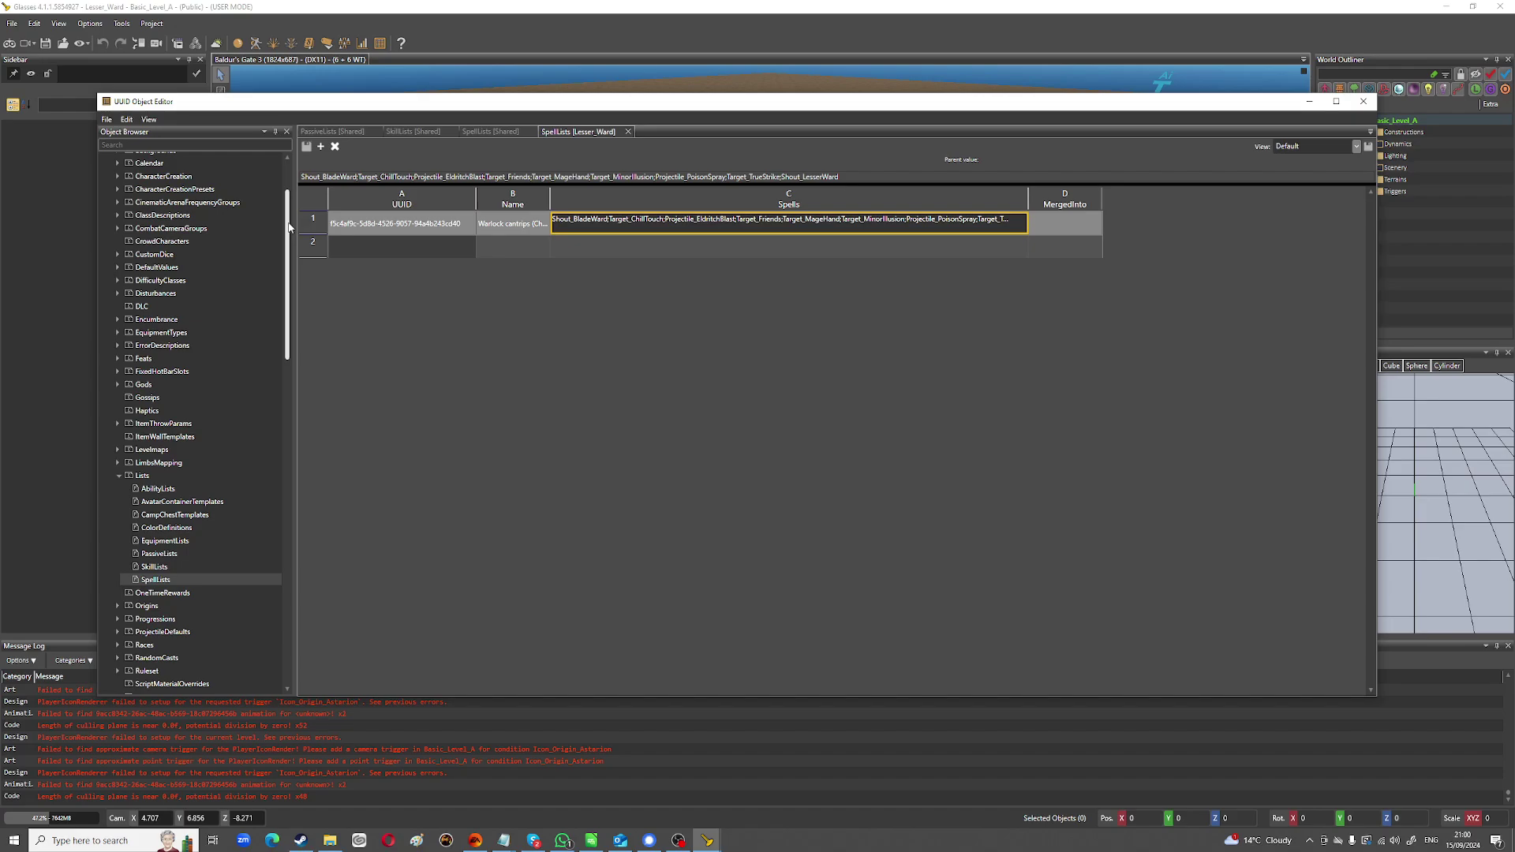
double_click(162, 556)
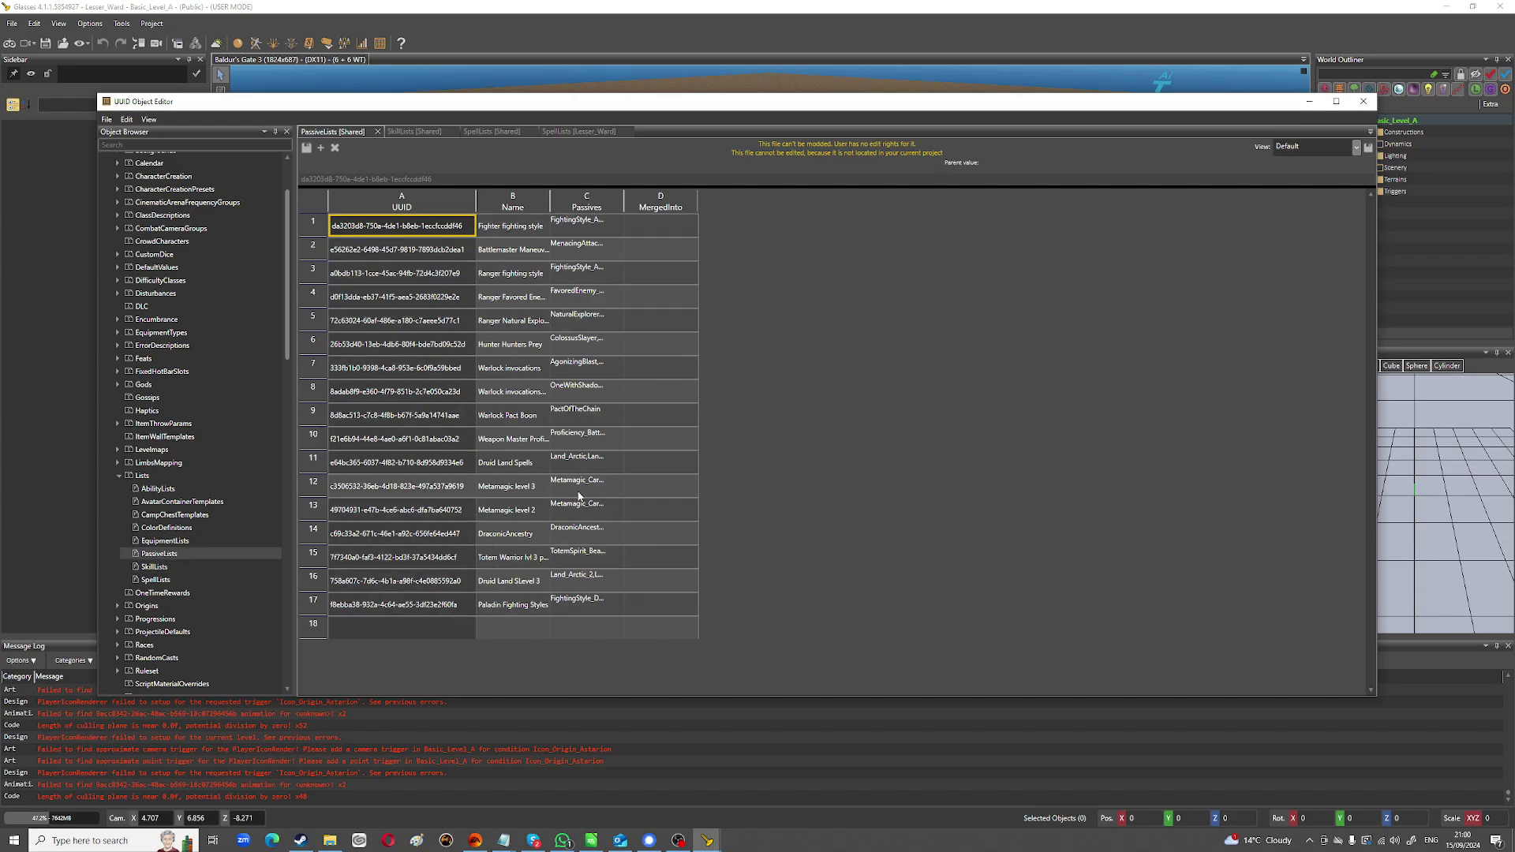
left_click_drag(622, 196, 1124, 206)
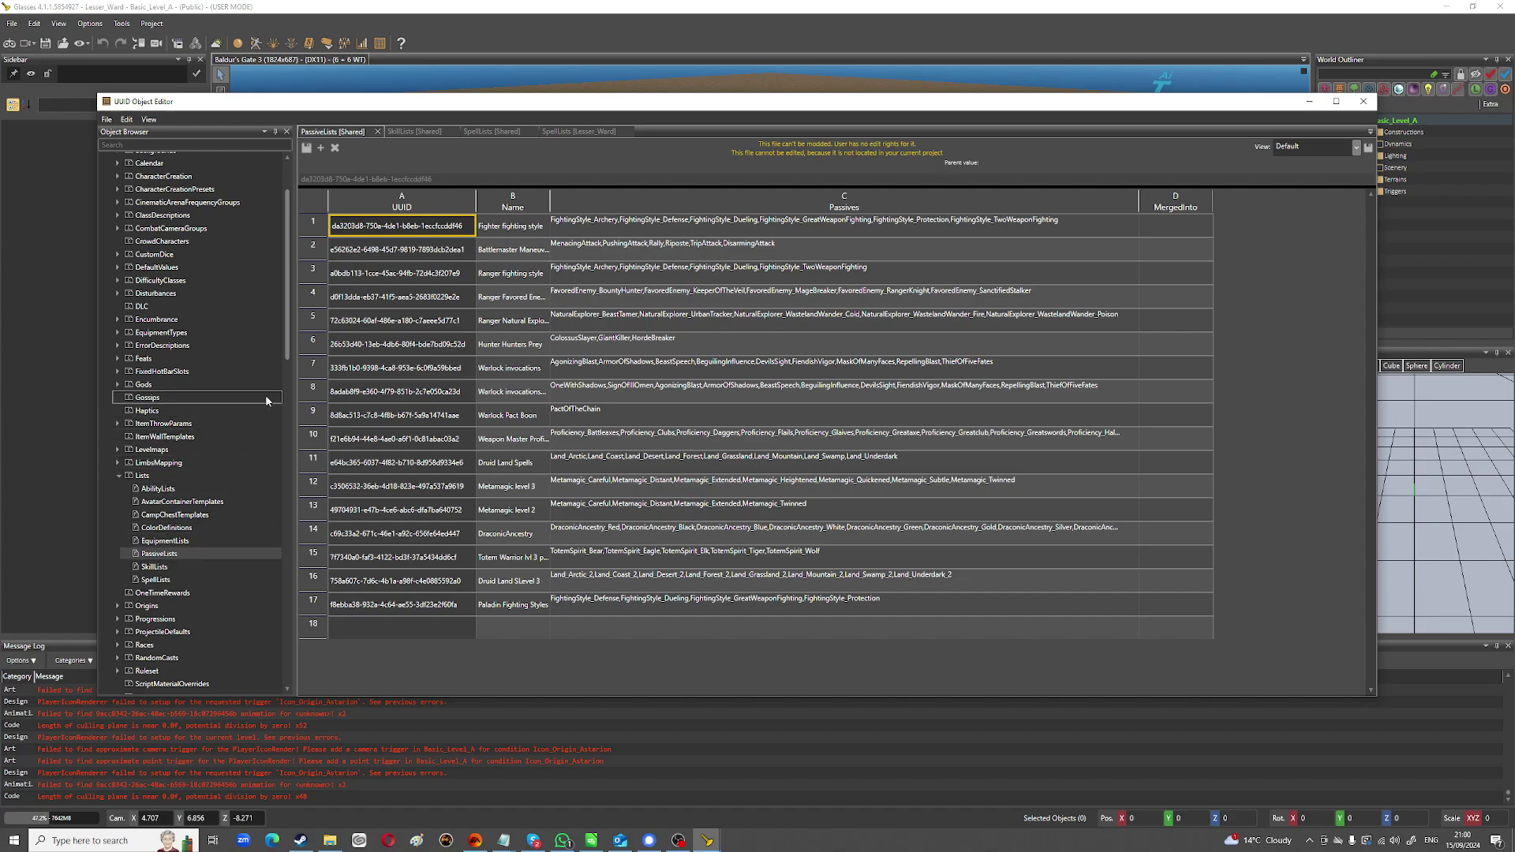
Collapse Lists and open the shared Progressions table.
left_click(119, 476)
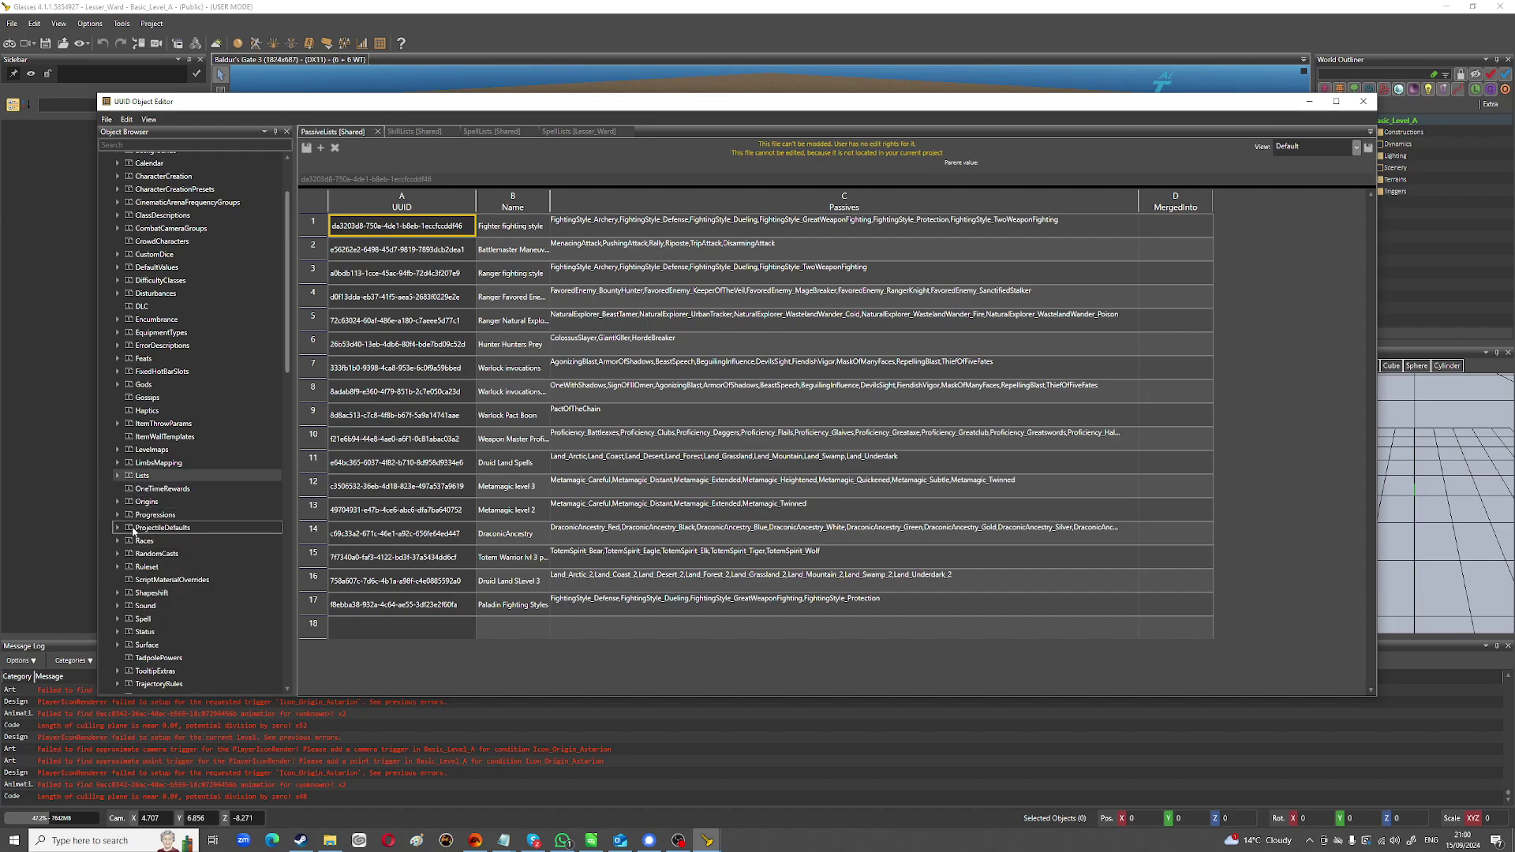
left_click(120, 515)
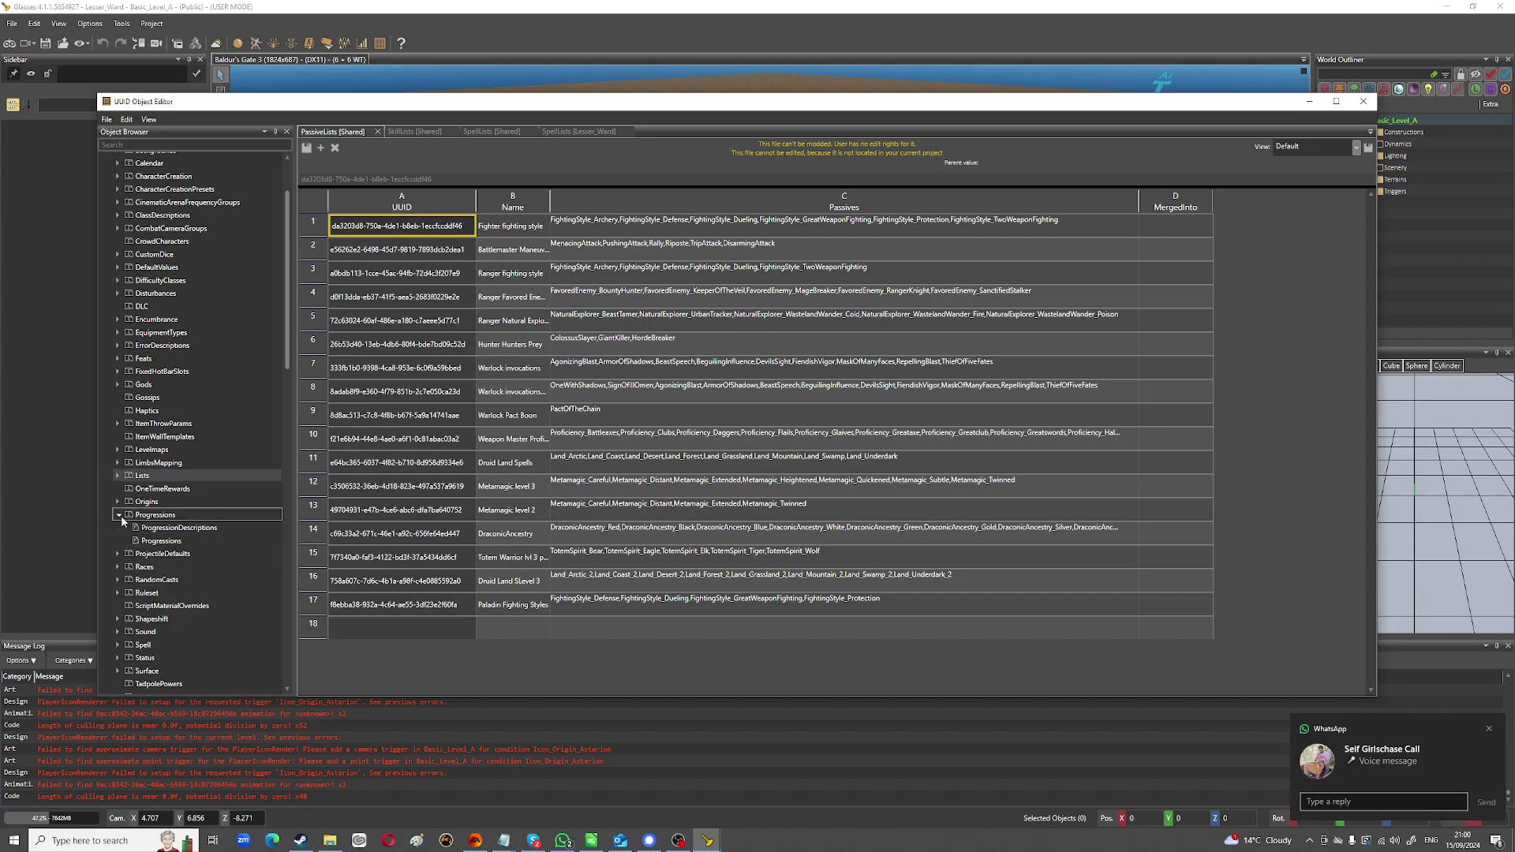
double_click(151, 541)
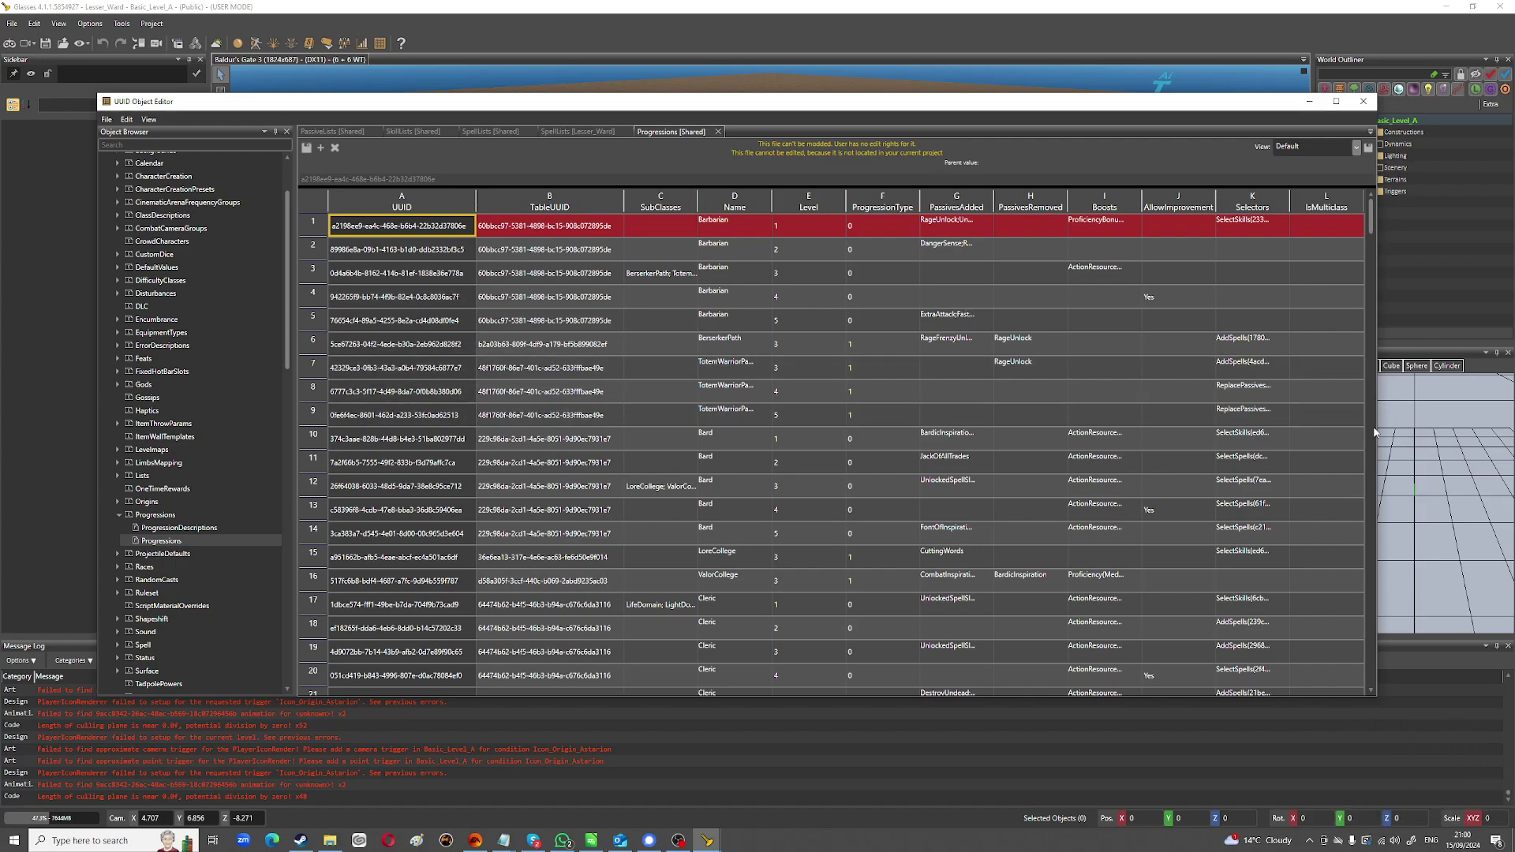
left_click_drag(1375, 432, 1465, 431)
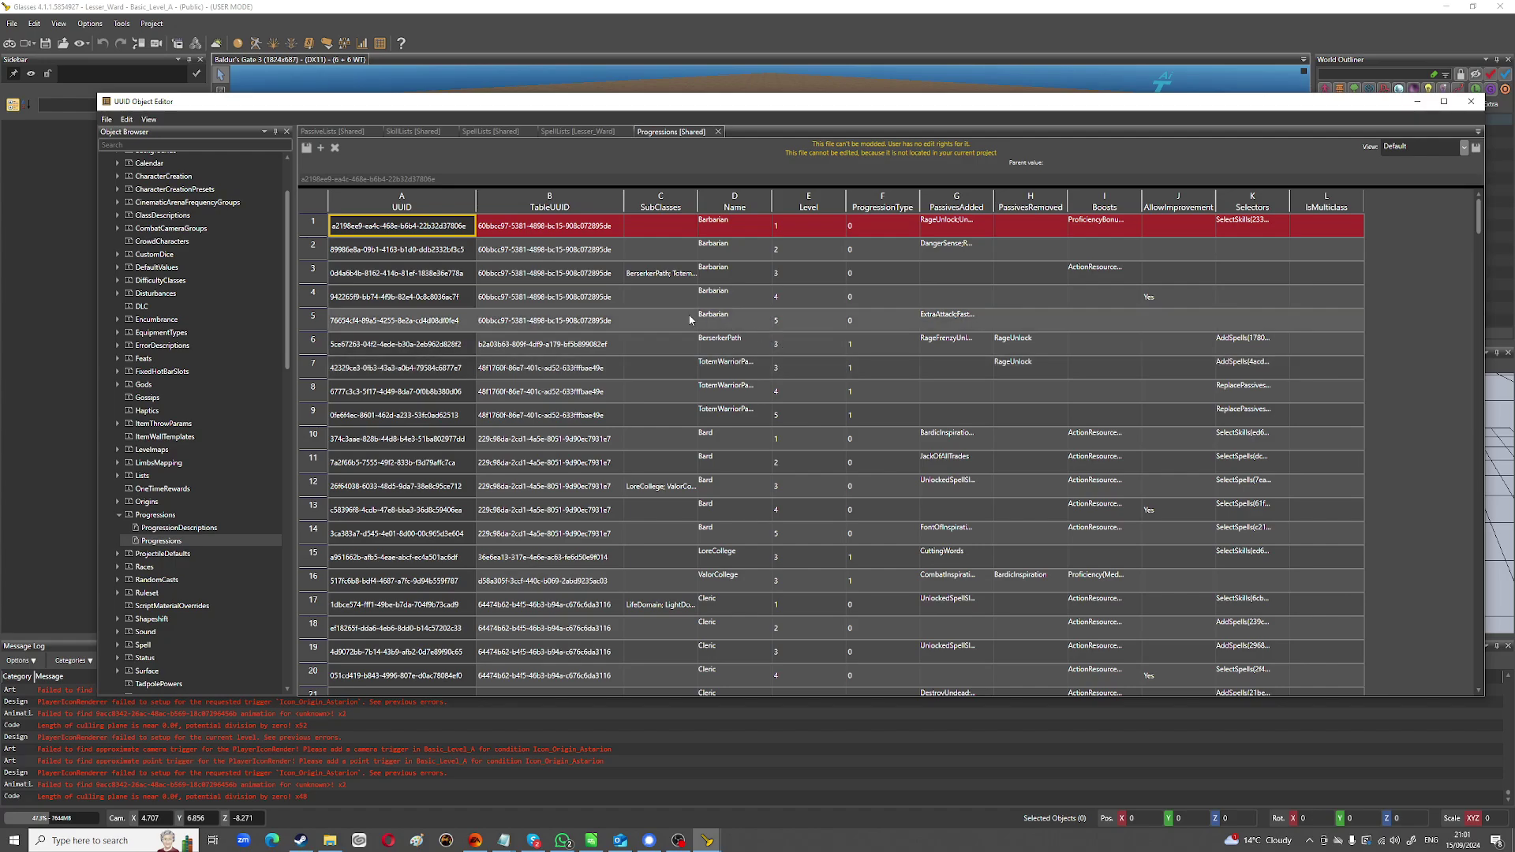
left_click(741, 324)
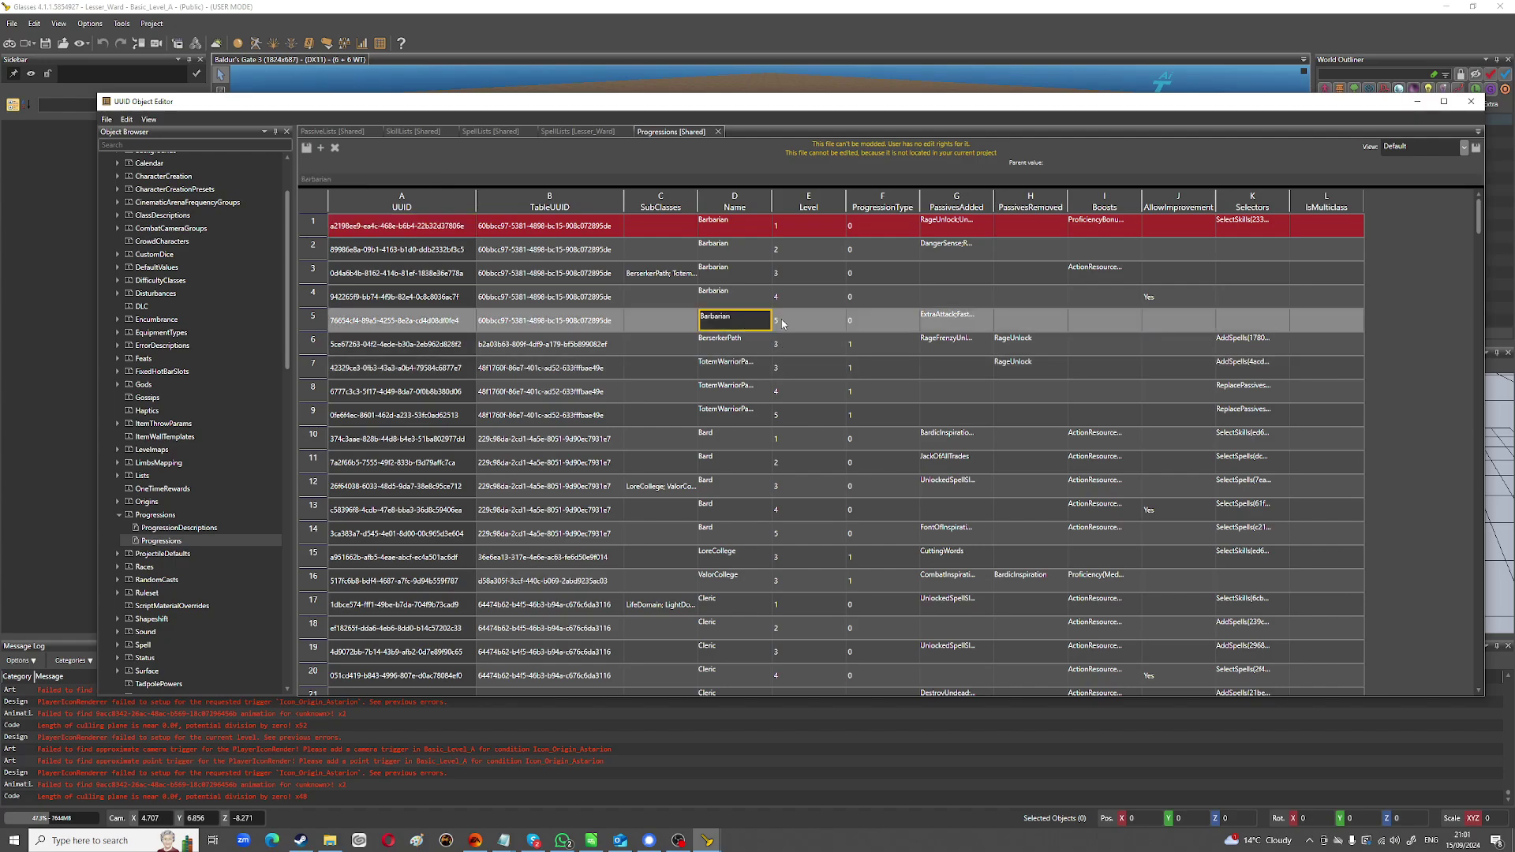
double_click(786, 323)
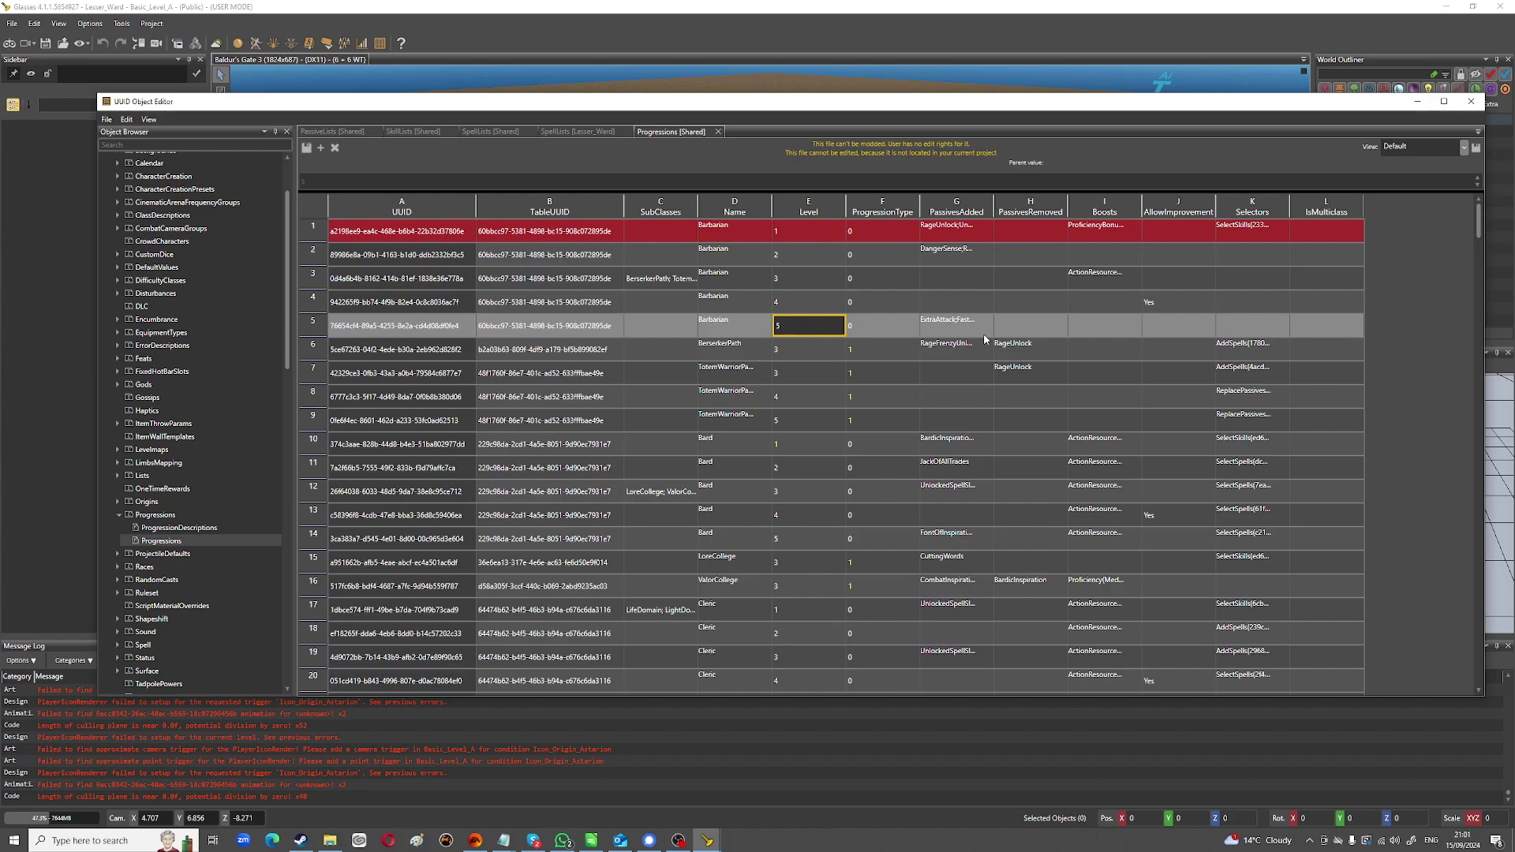
left_click(961, 328)
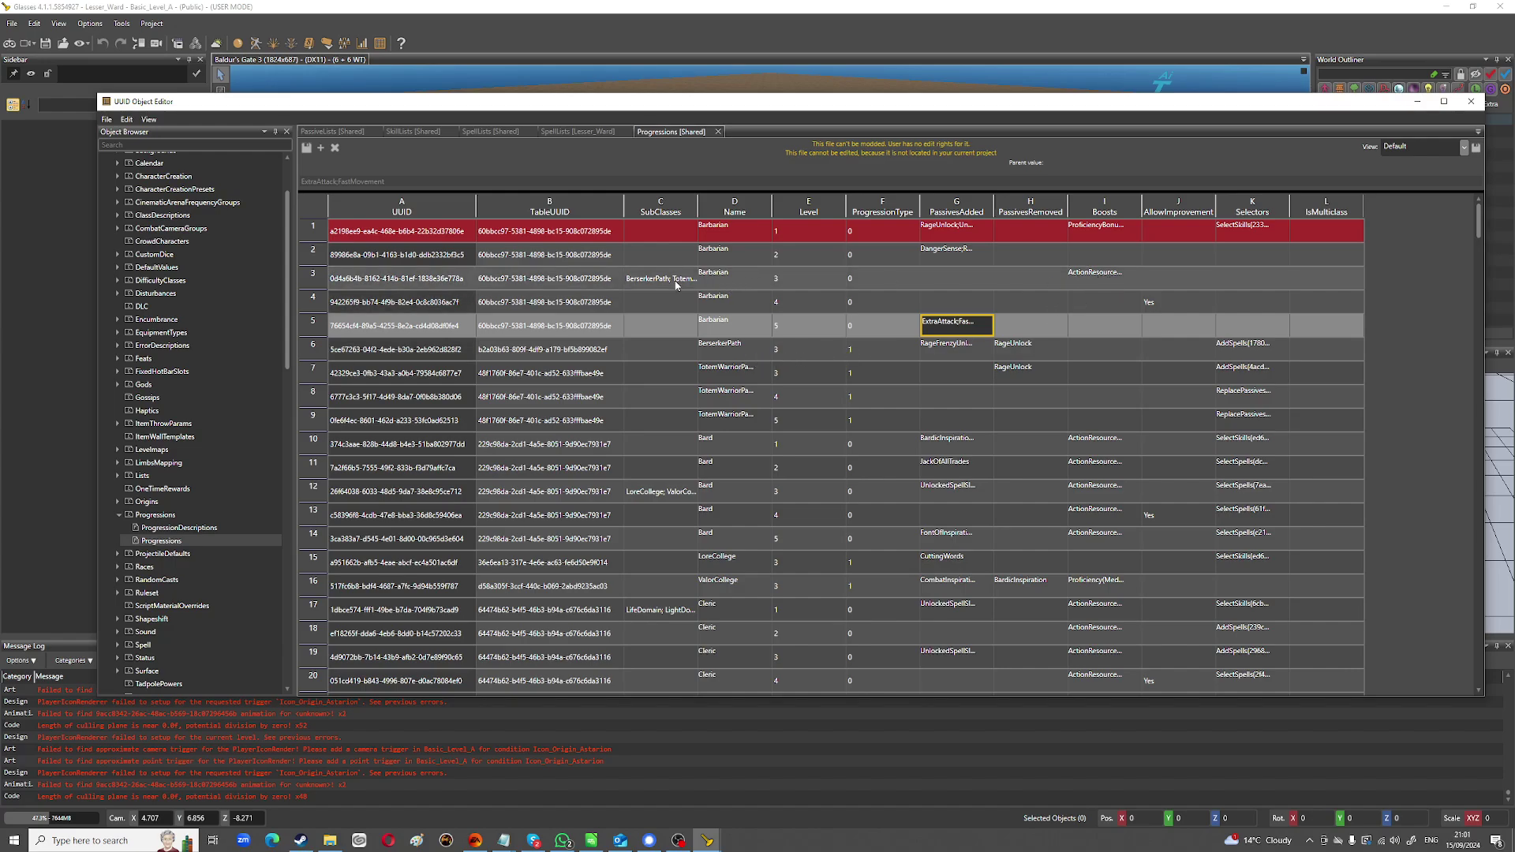
left_click(1094, 278)
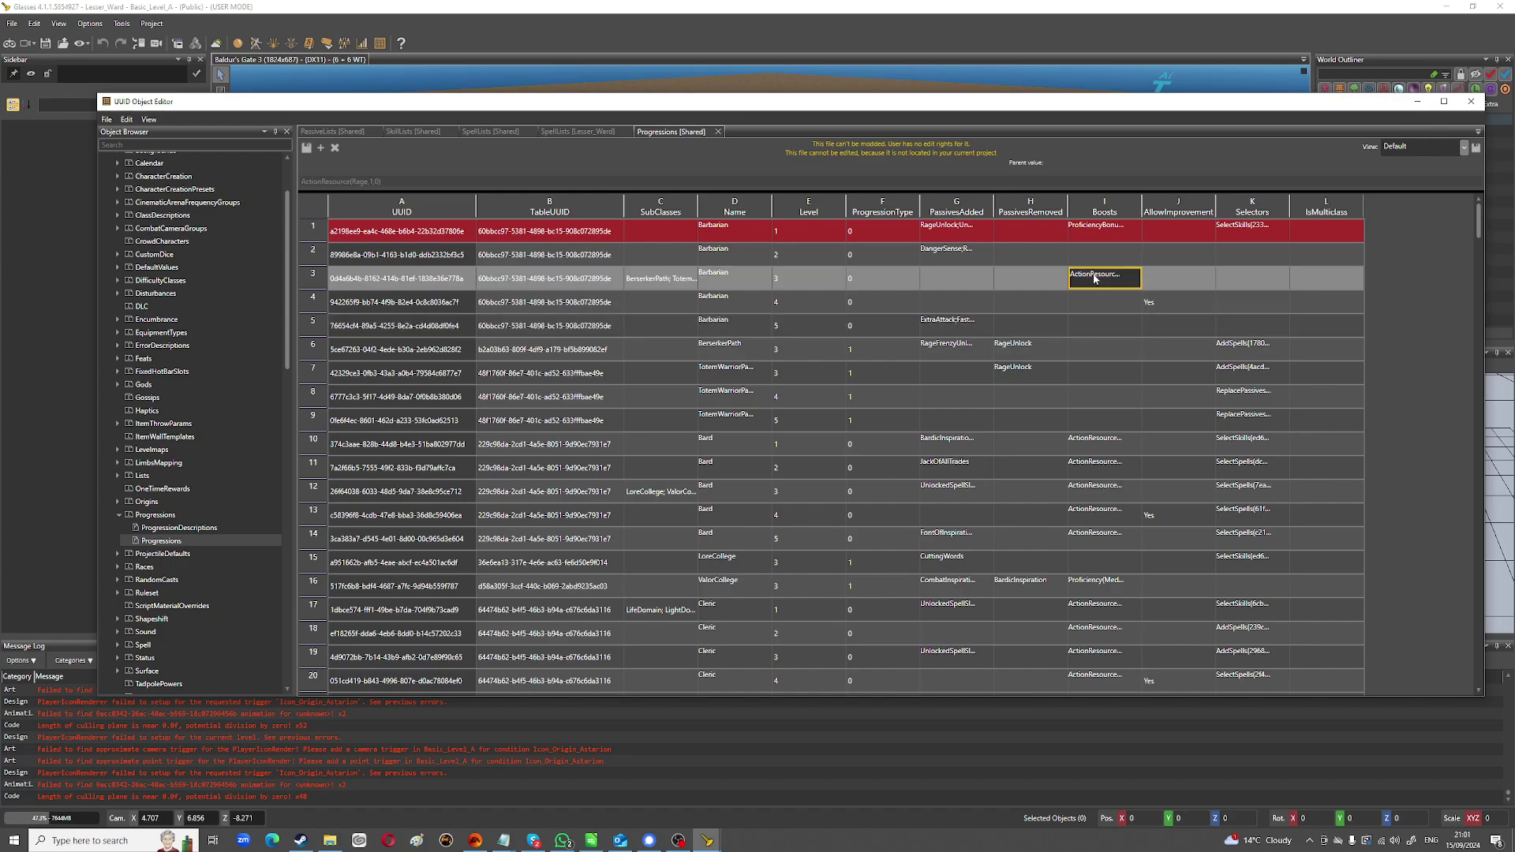
left_click(732, 278)
left_click(637, 284)
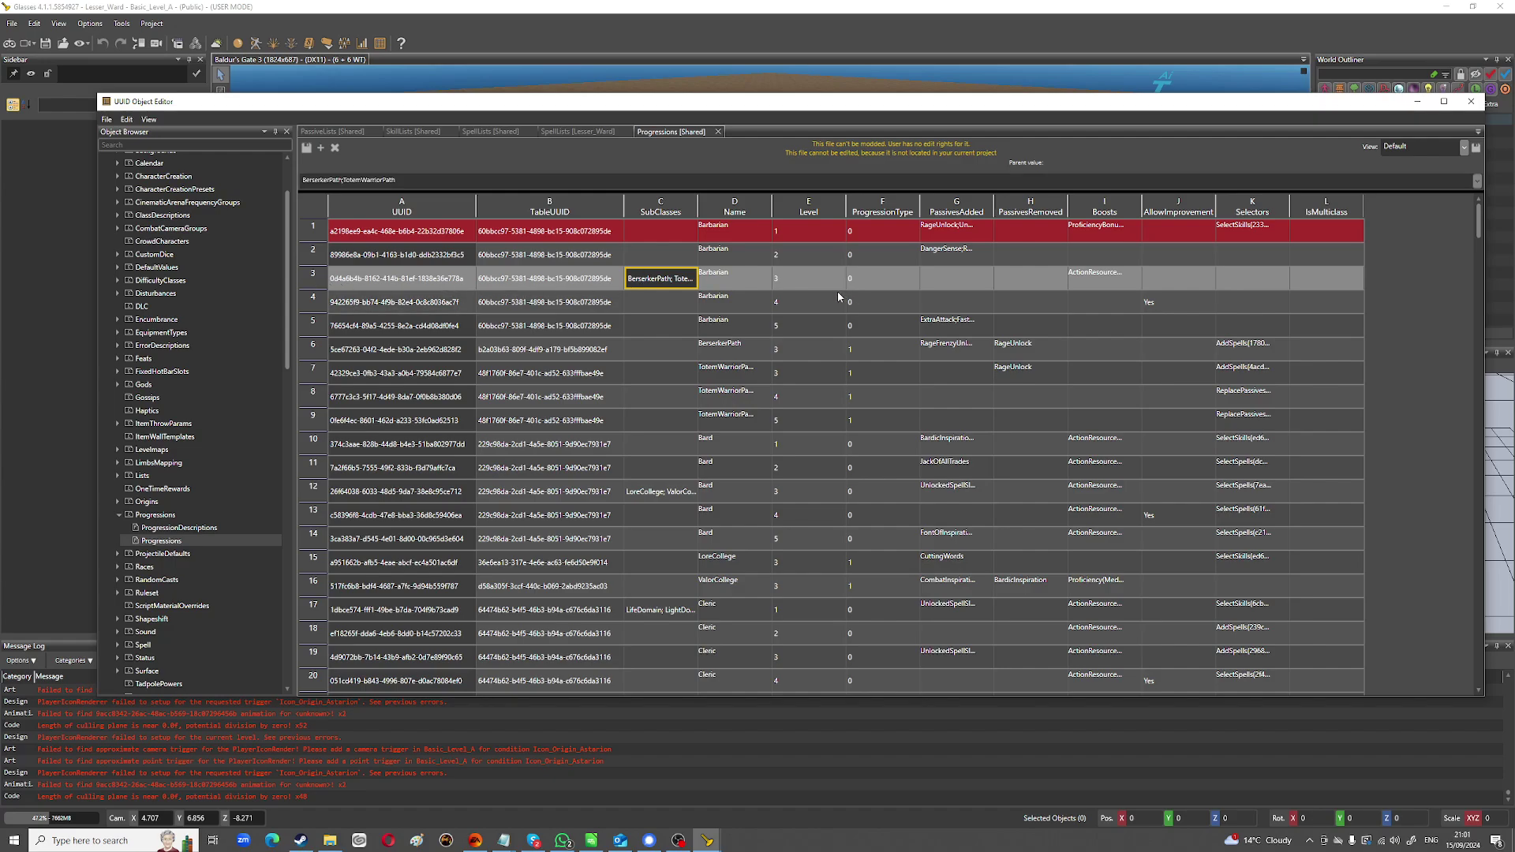
scroll(804, 290, "down", 1)
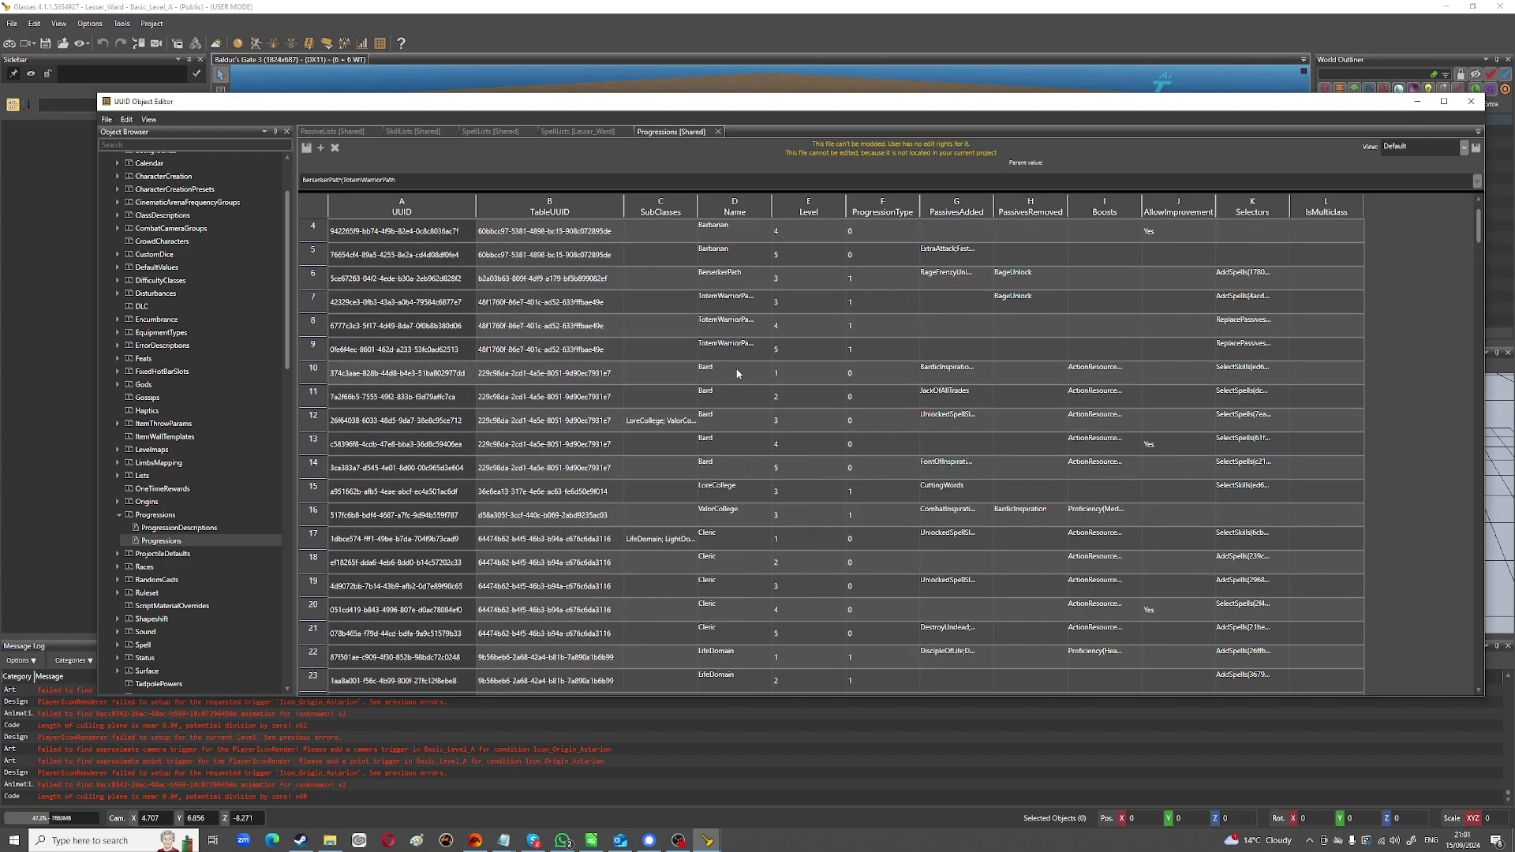
left_click(742, 374)
left_click(1101, 379)
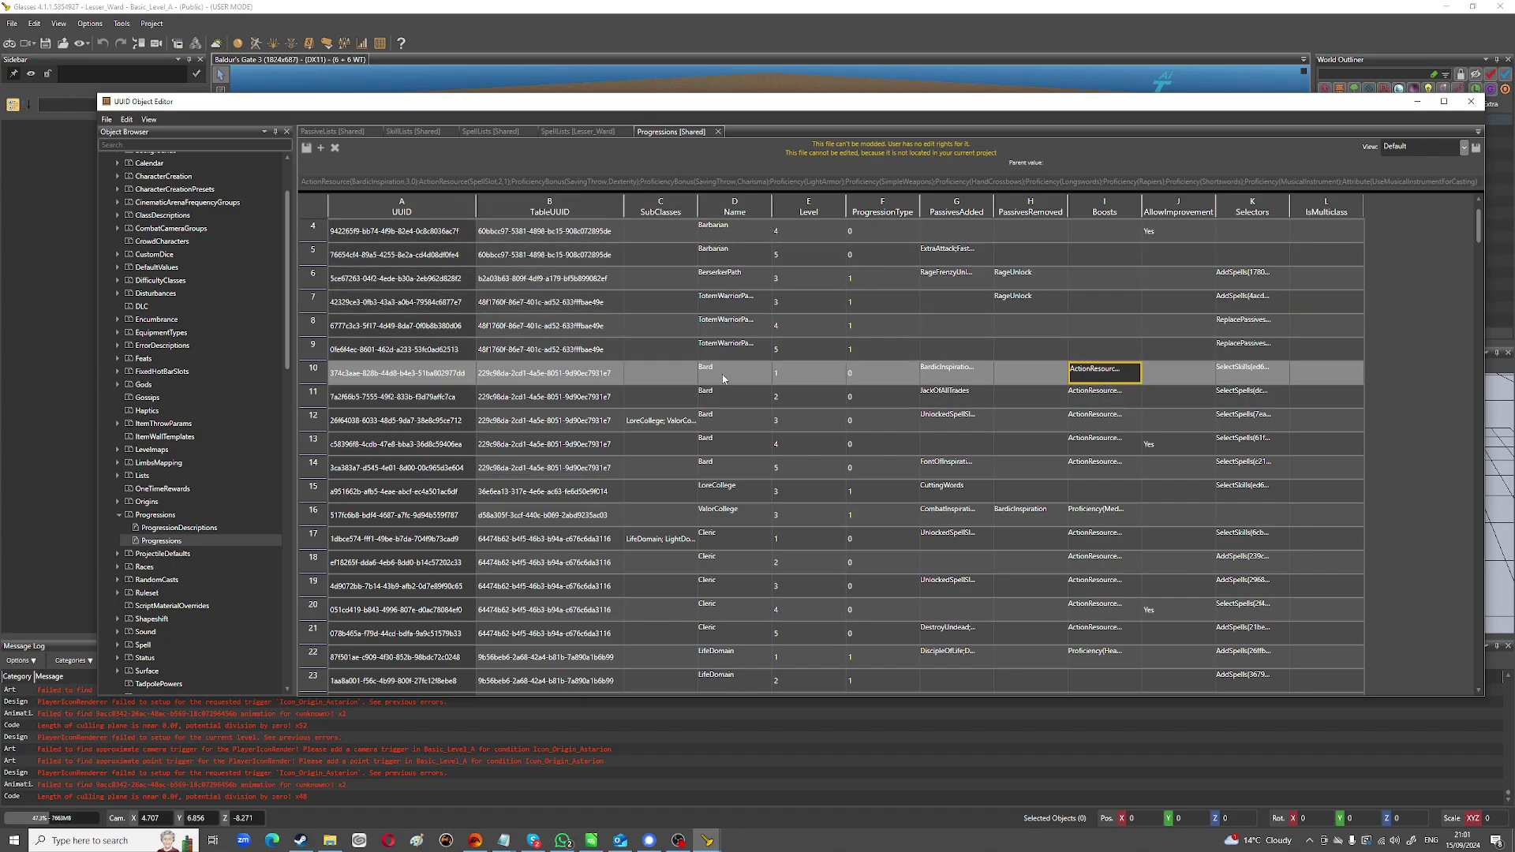
left_click(761, 388)
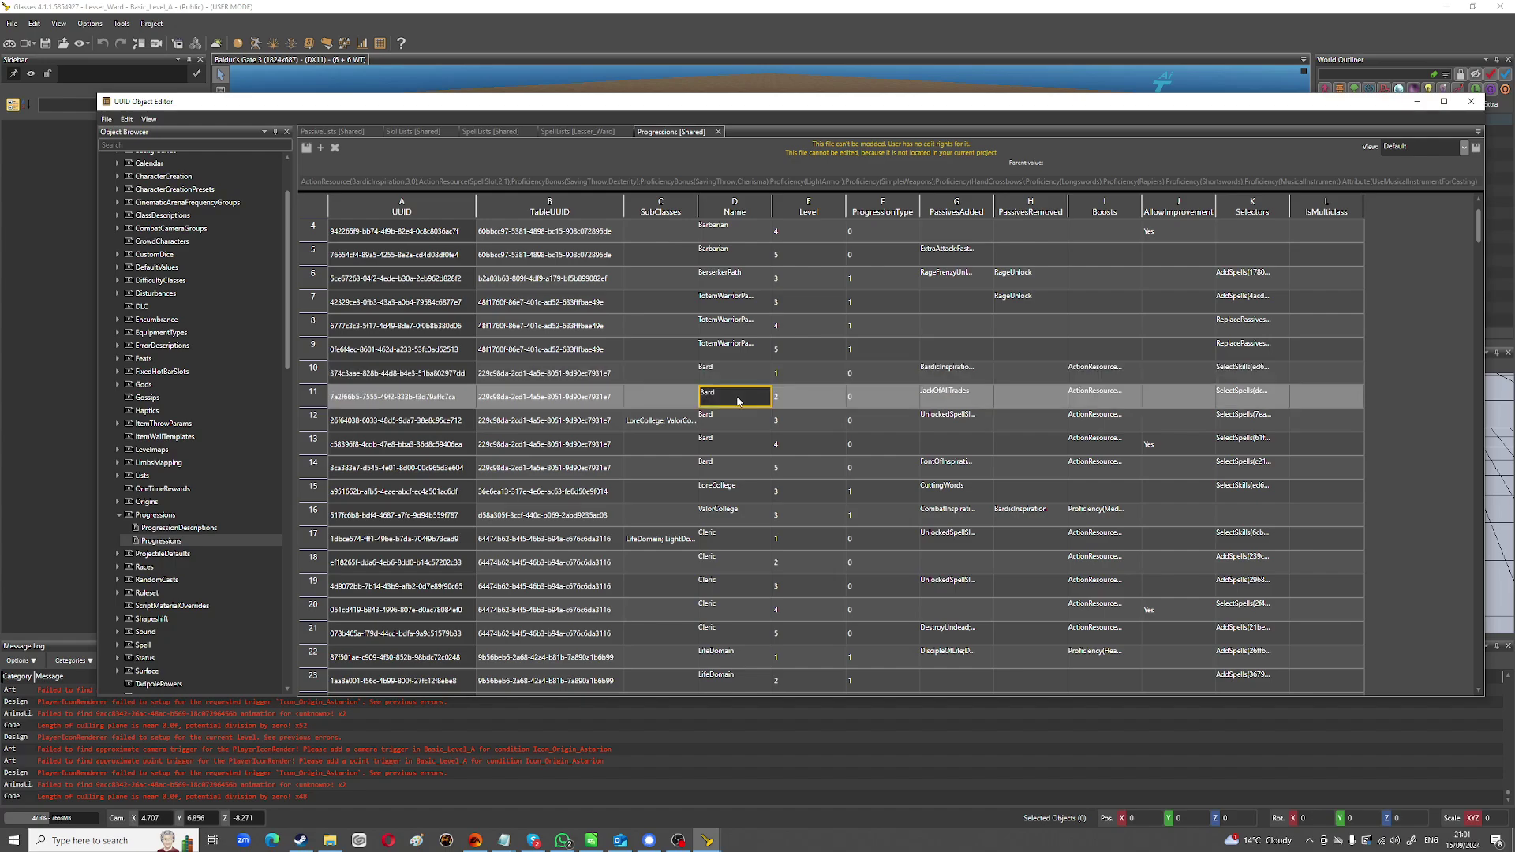
left_click(1103, 394)
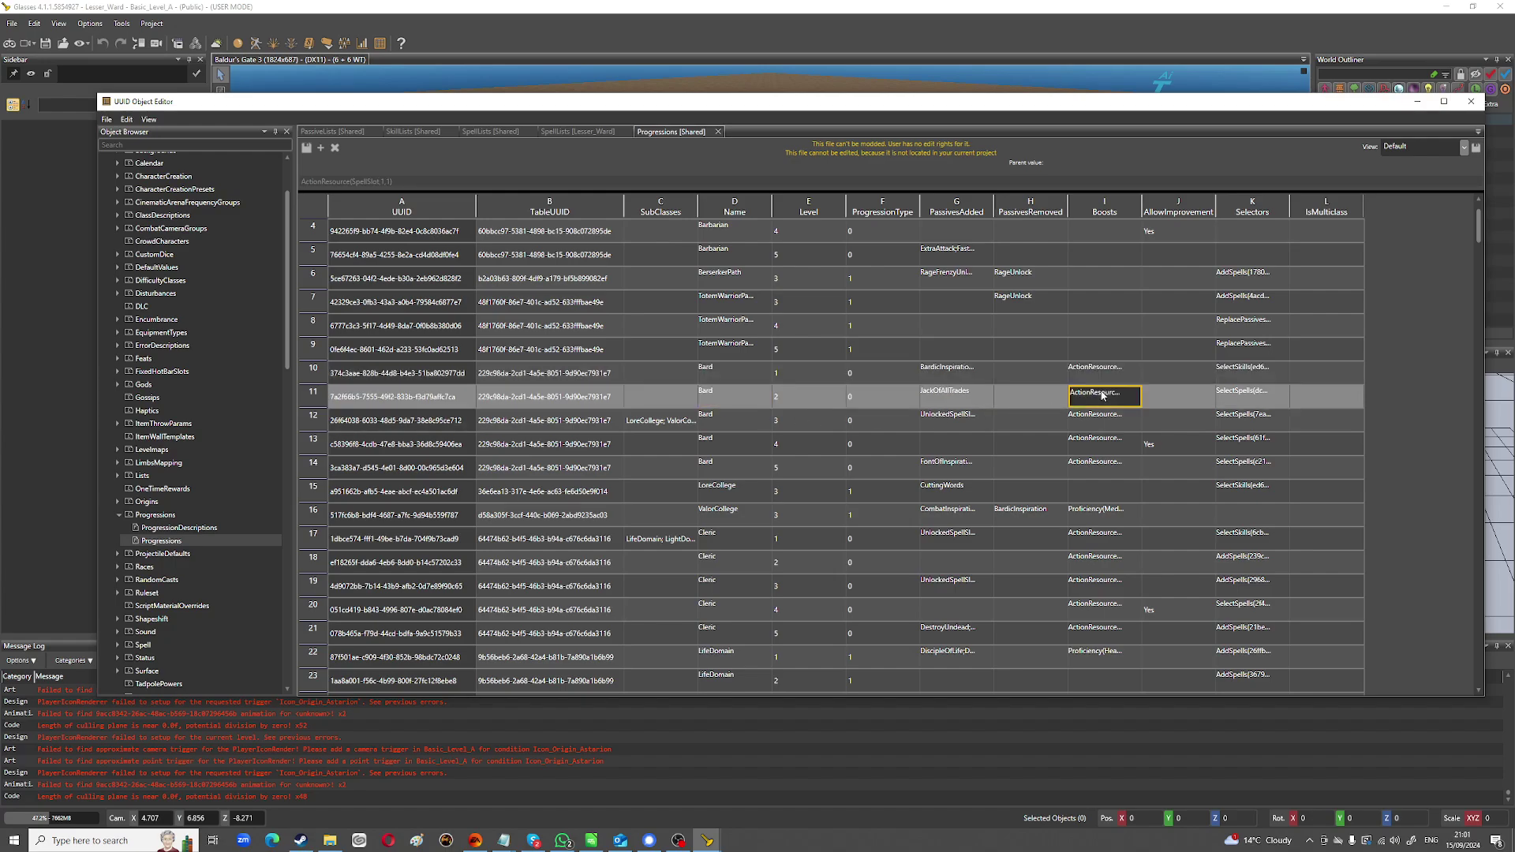
left_click(720, 446)
left_click(1099, 445)
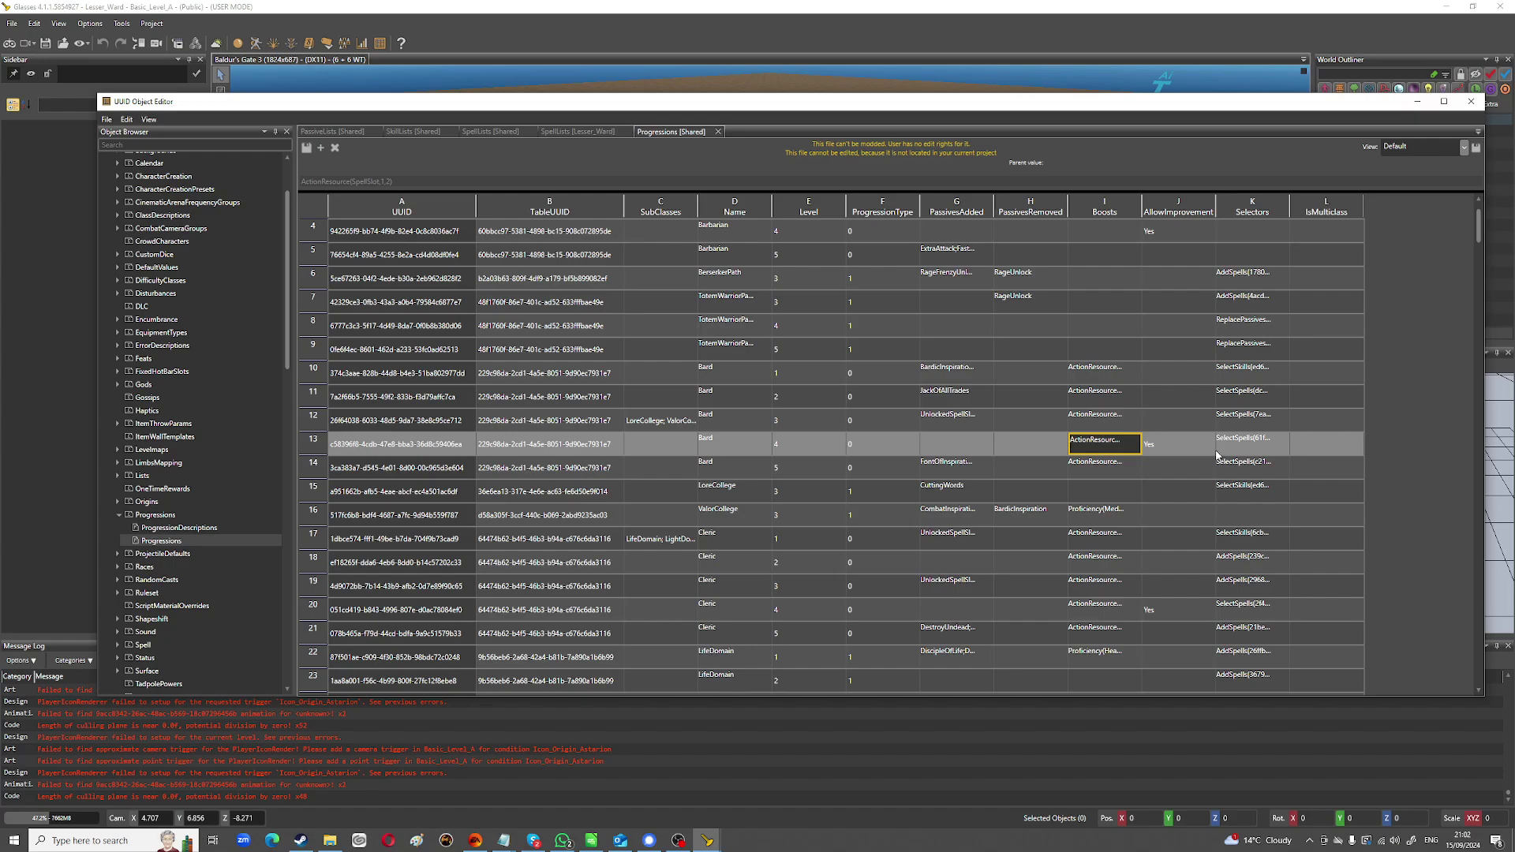
scroll(777, 487, "down", 1)
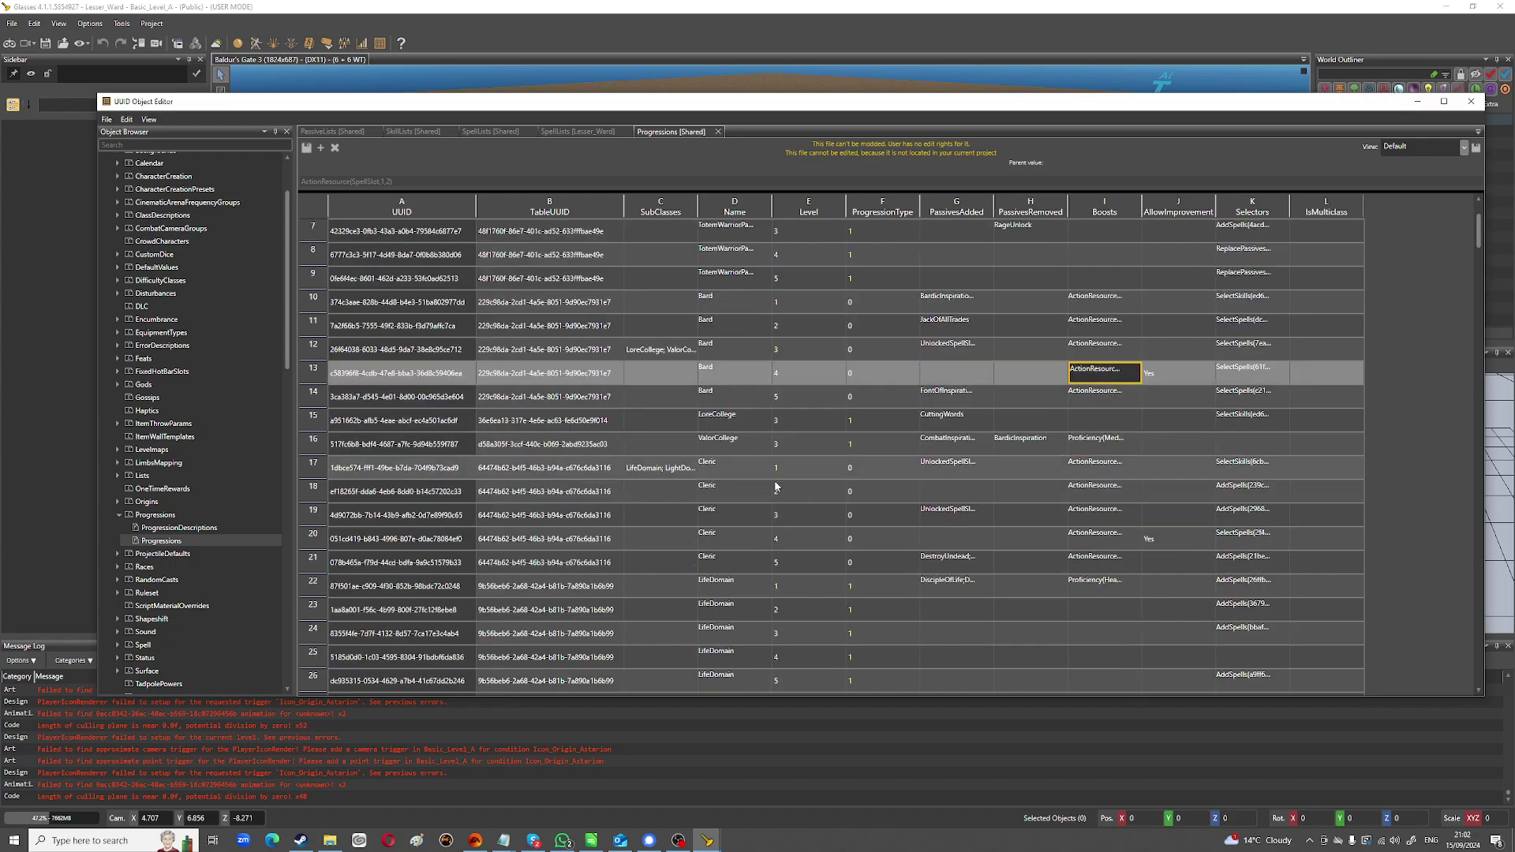
scroll(777, 487, "down", 11)
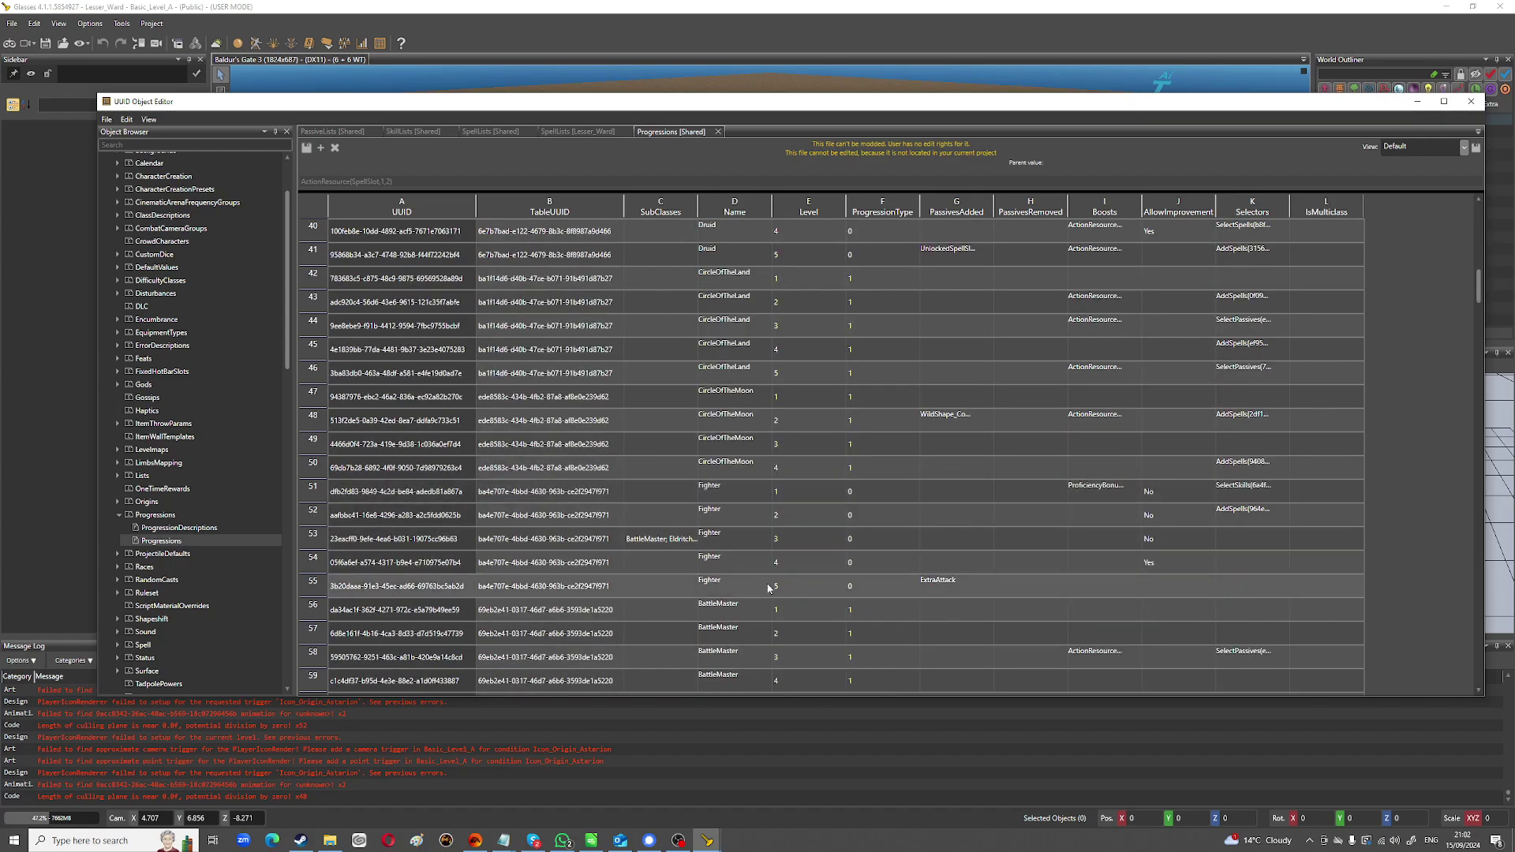
scroll(781, 586, "down", 3)
scroll(815, 584, "down", 4)
scroll(816, 584, "up", 4)
scroll(824, 563, "up", 12)
scroll(784, 486, "up", 3)
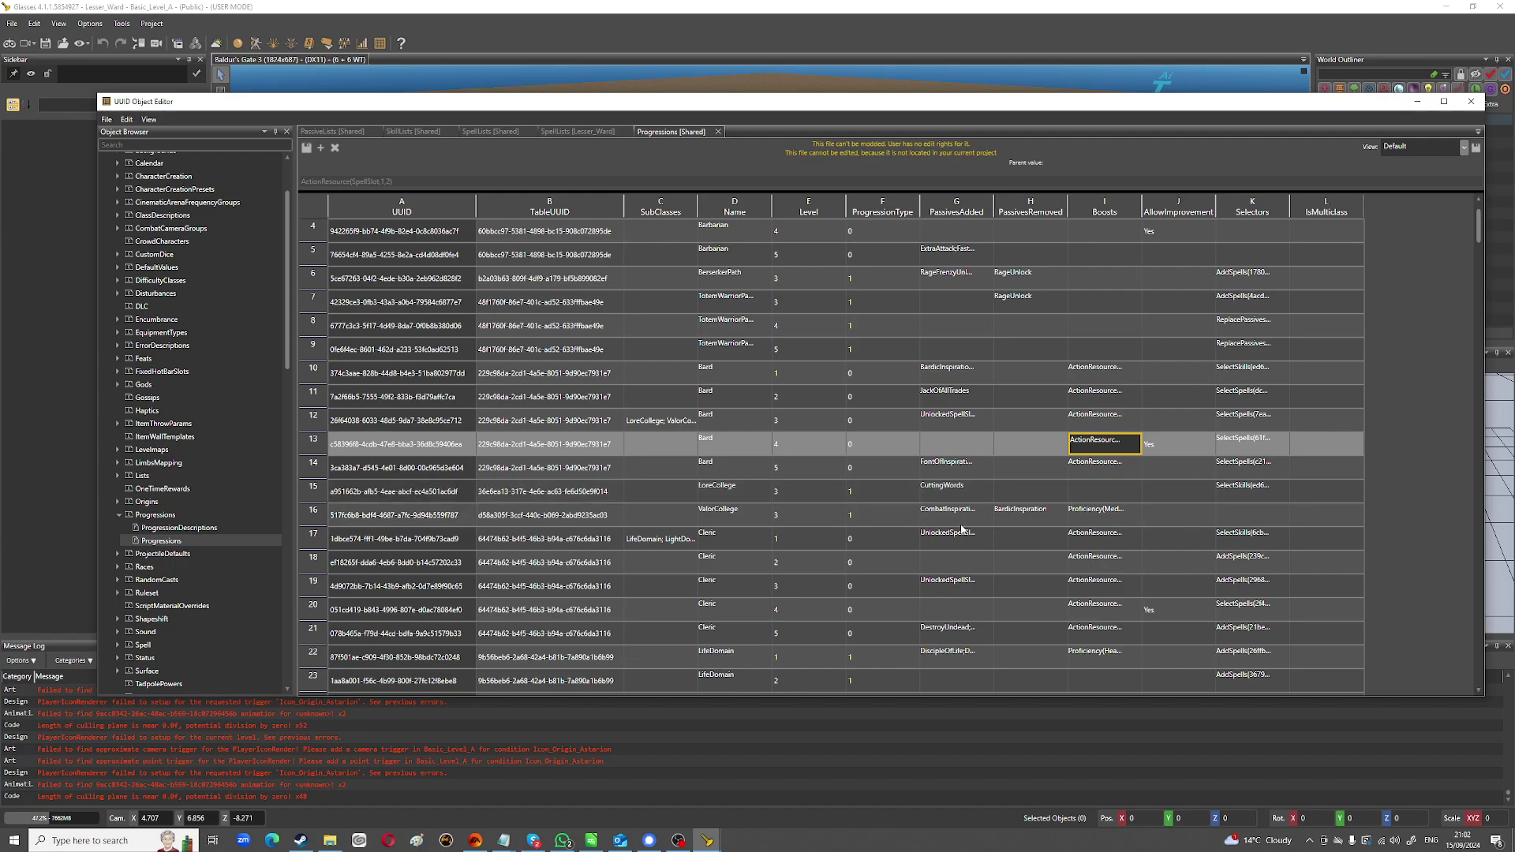
left_click(956, 521)
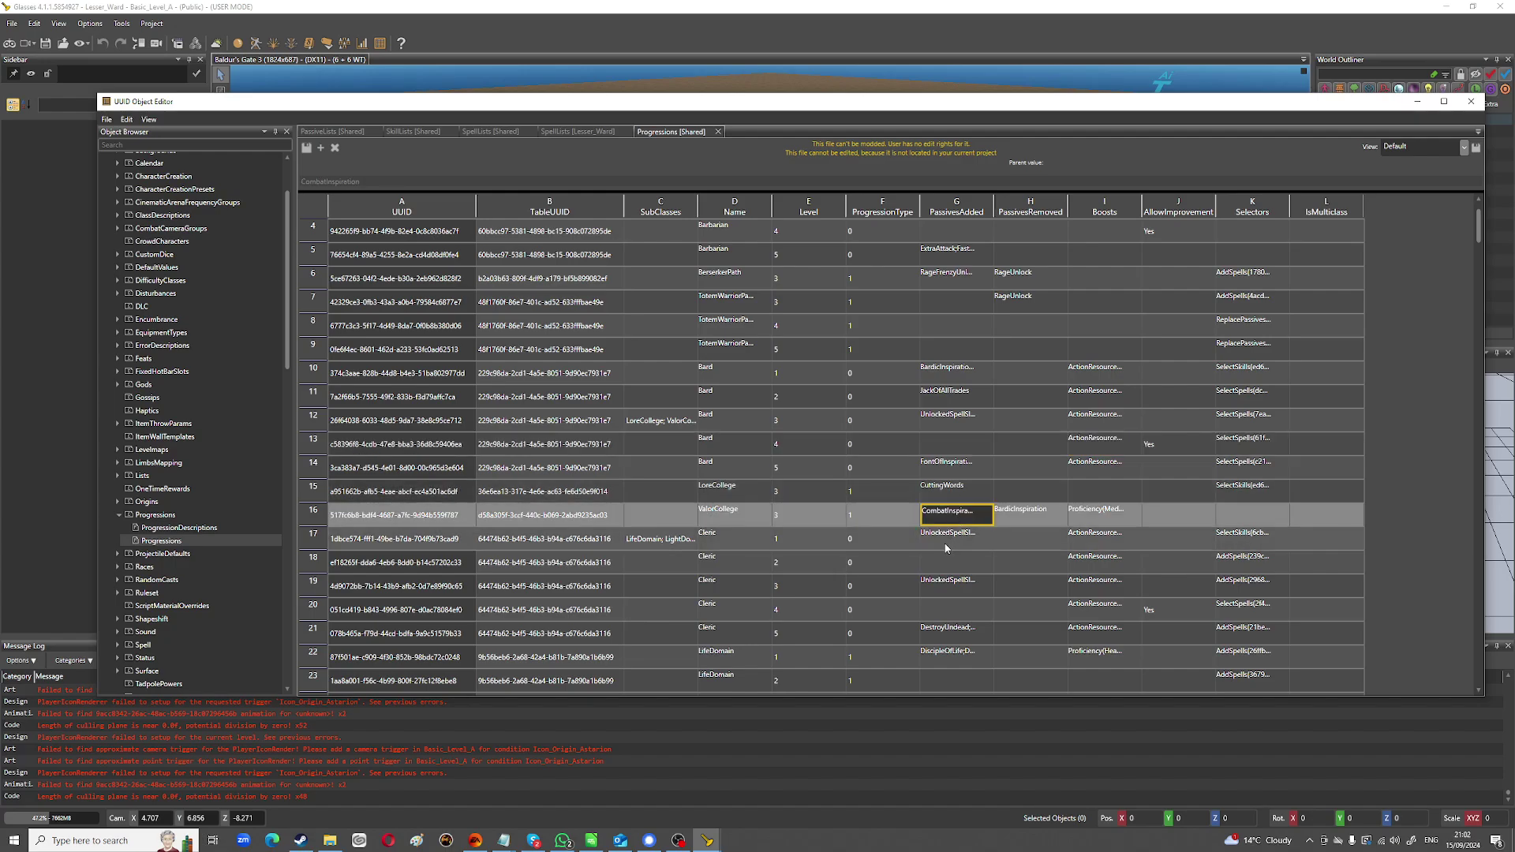
left_click(957, 535)
scroll(737, 492, "up", 1)
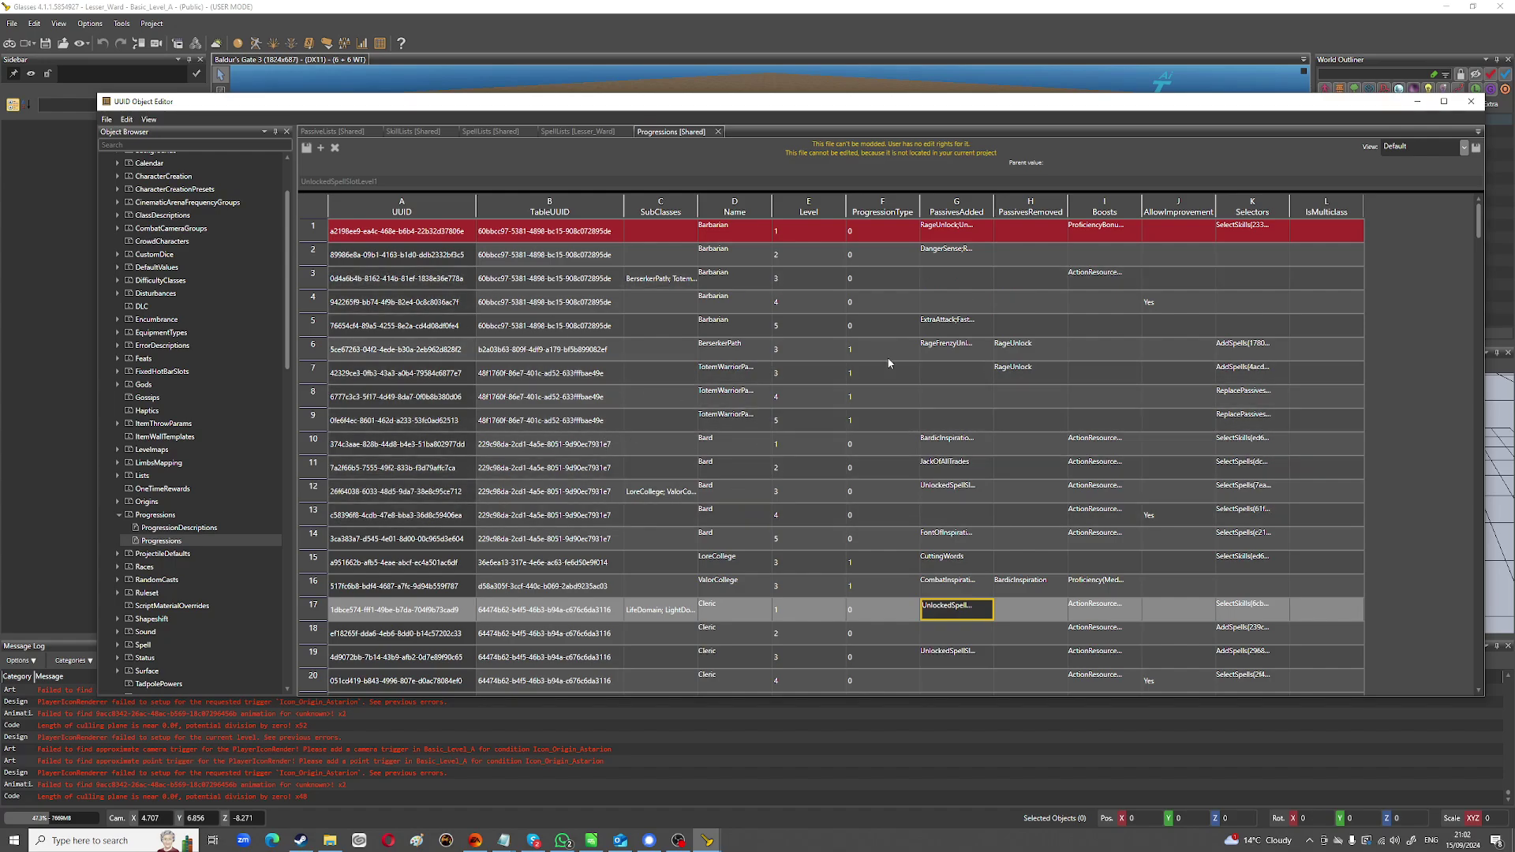
left_click(550, 255)
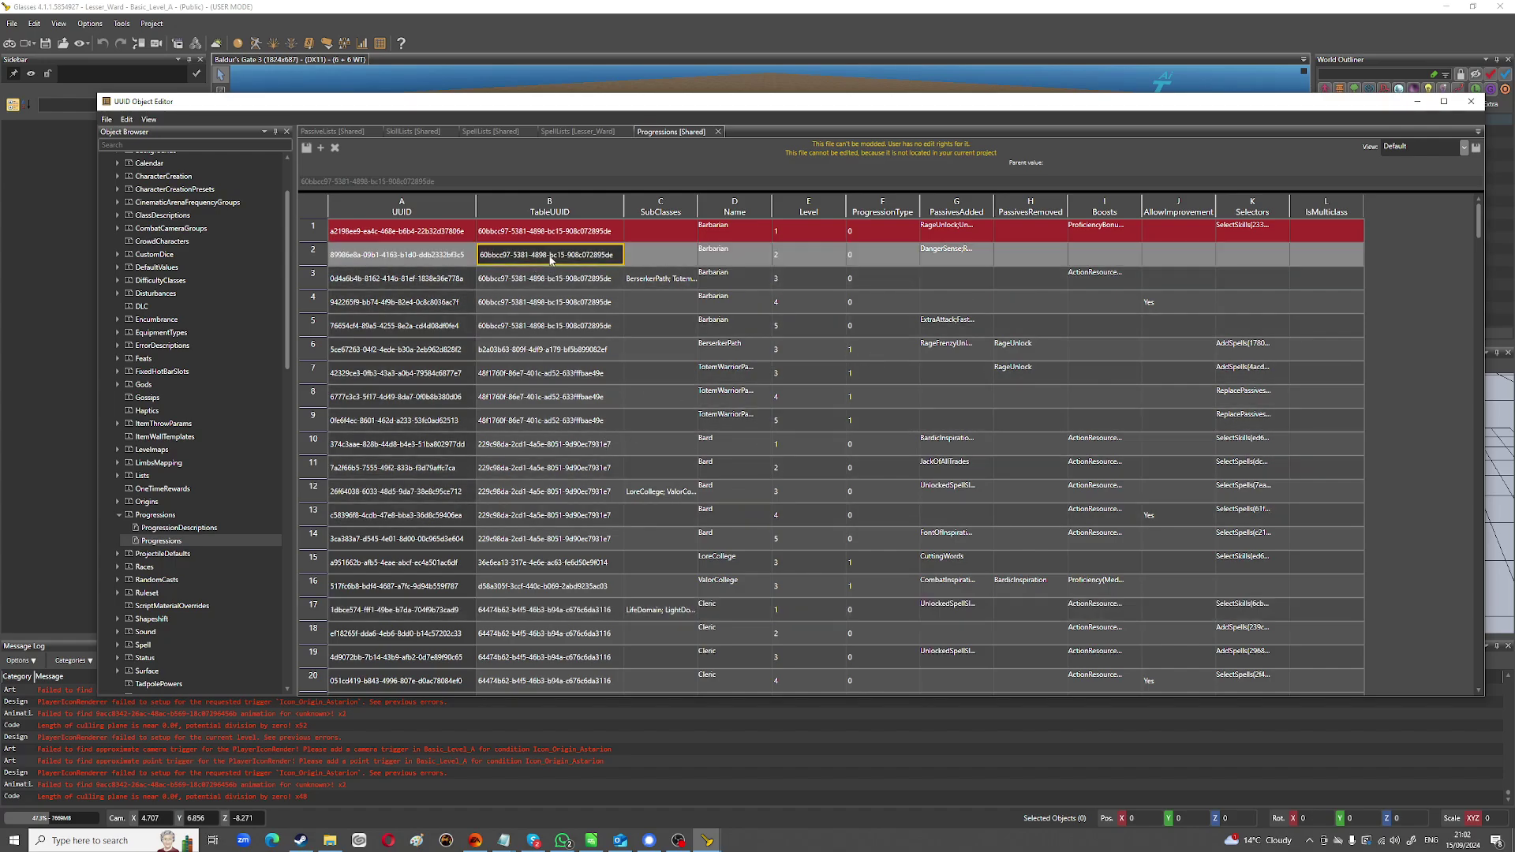
left_click(393, 262)
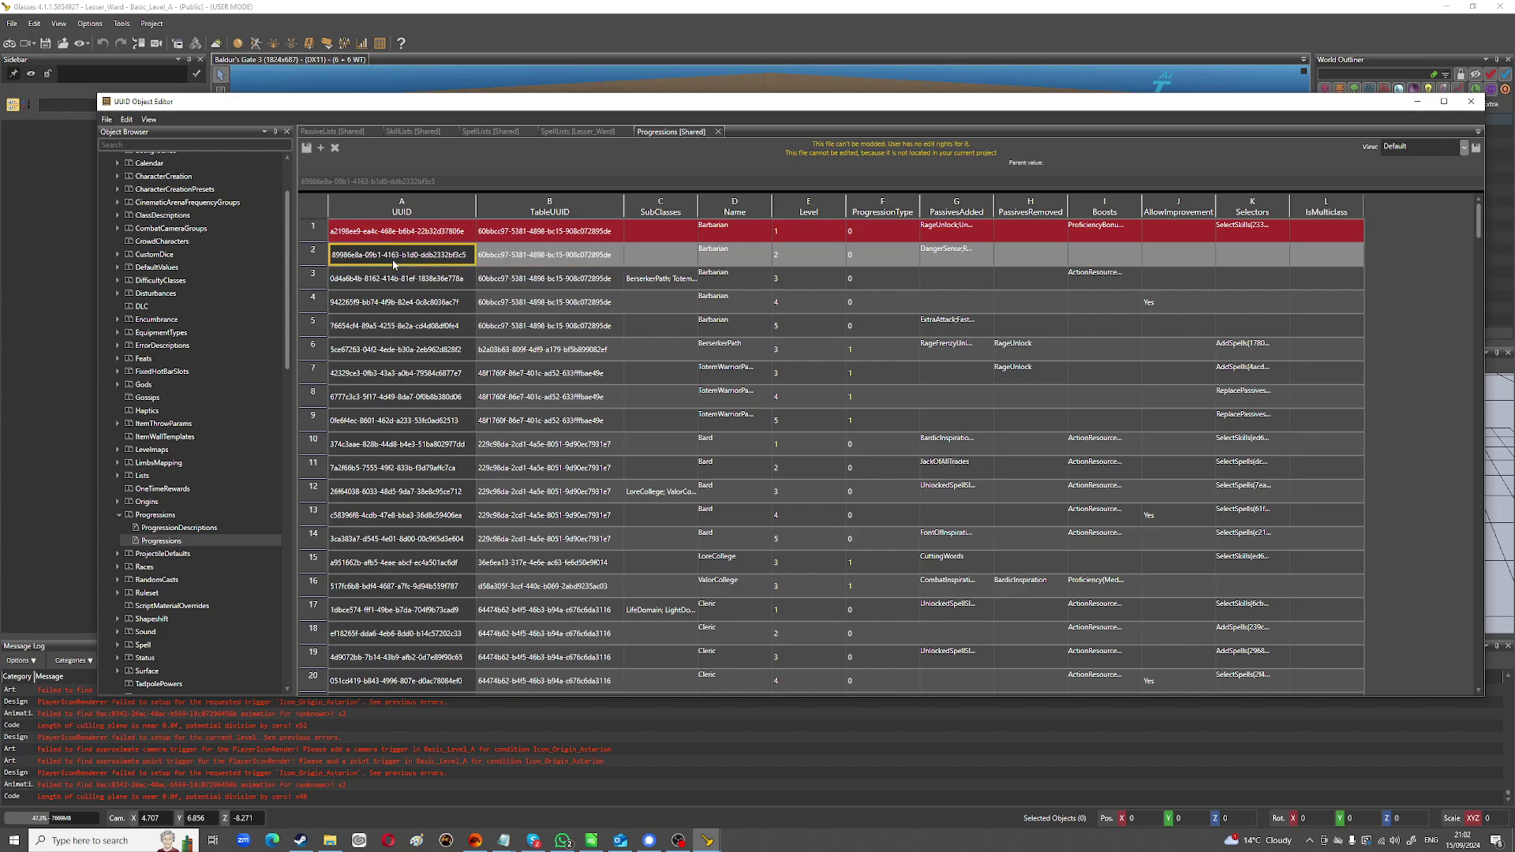
left_click(523, 262)
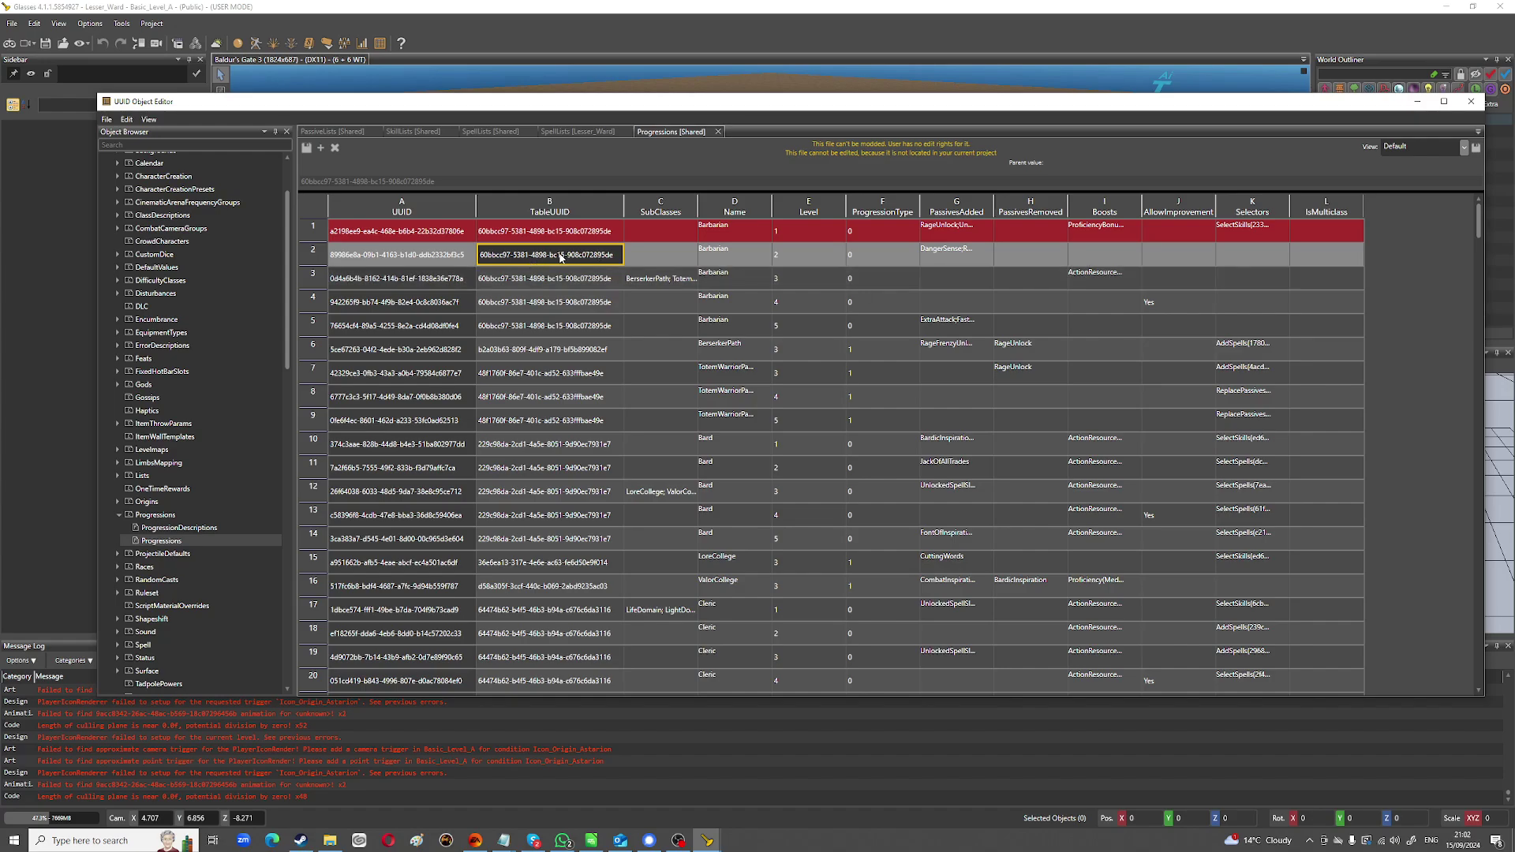
left_click(957, 445)
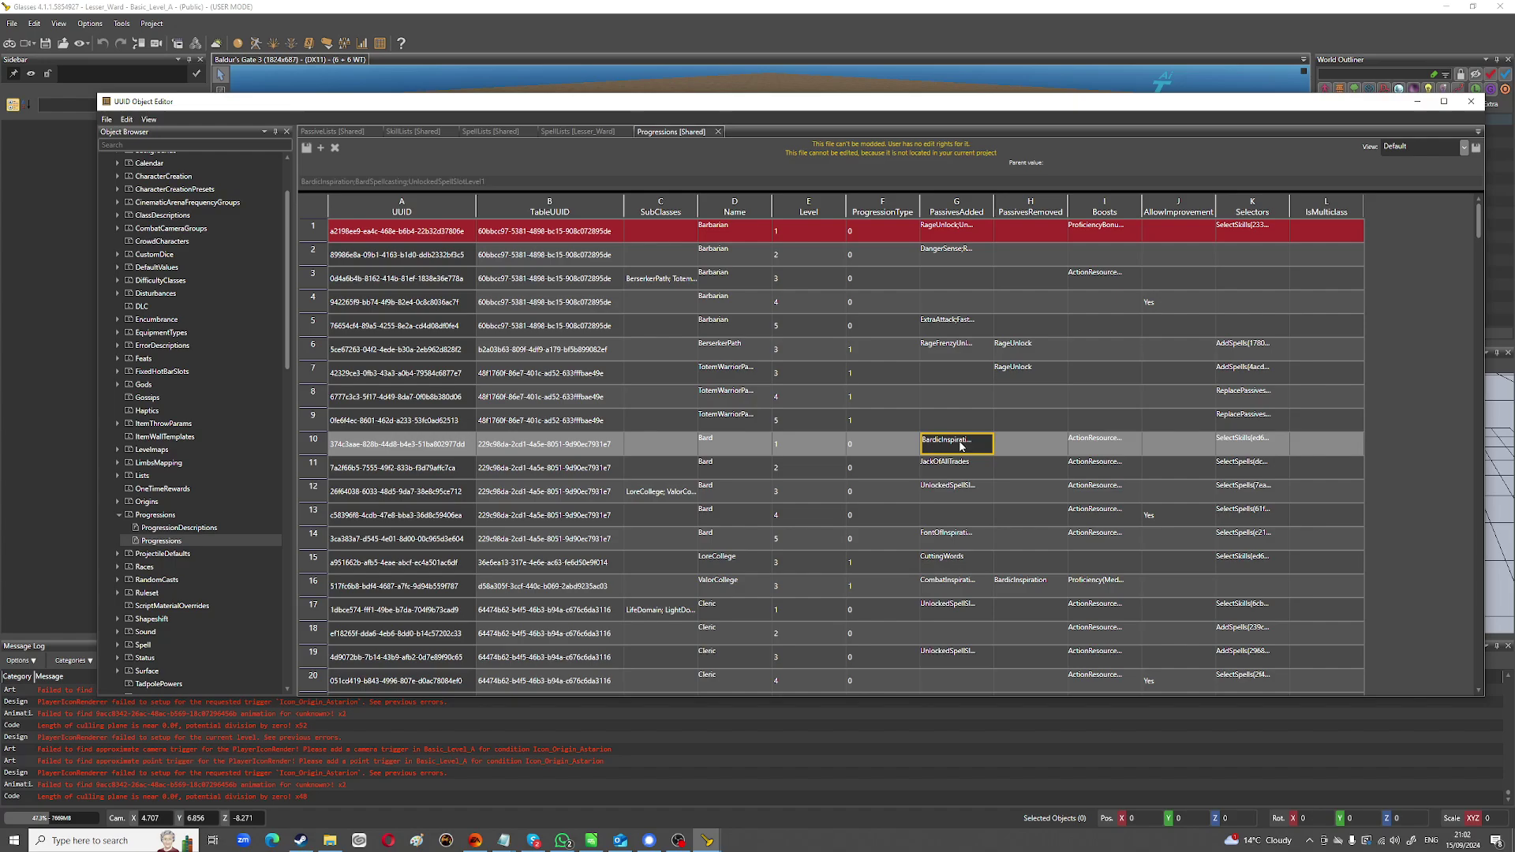
left_click(953, 349)
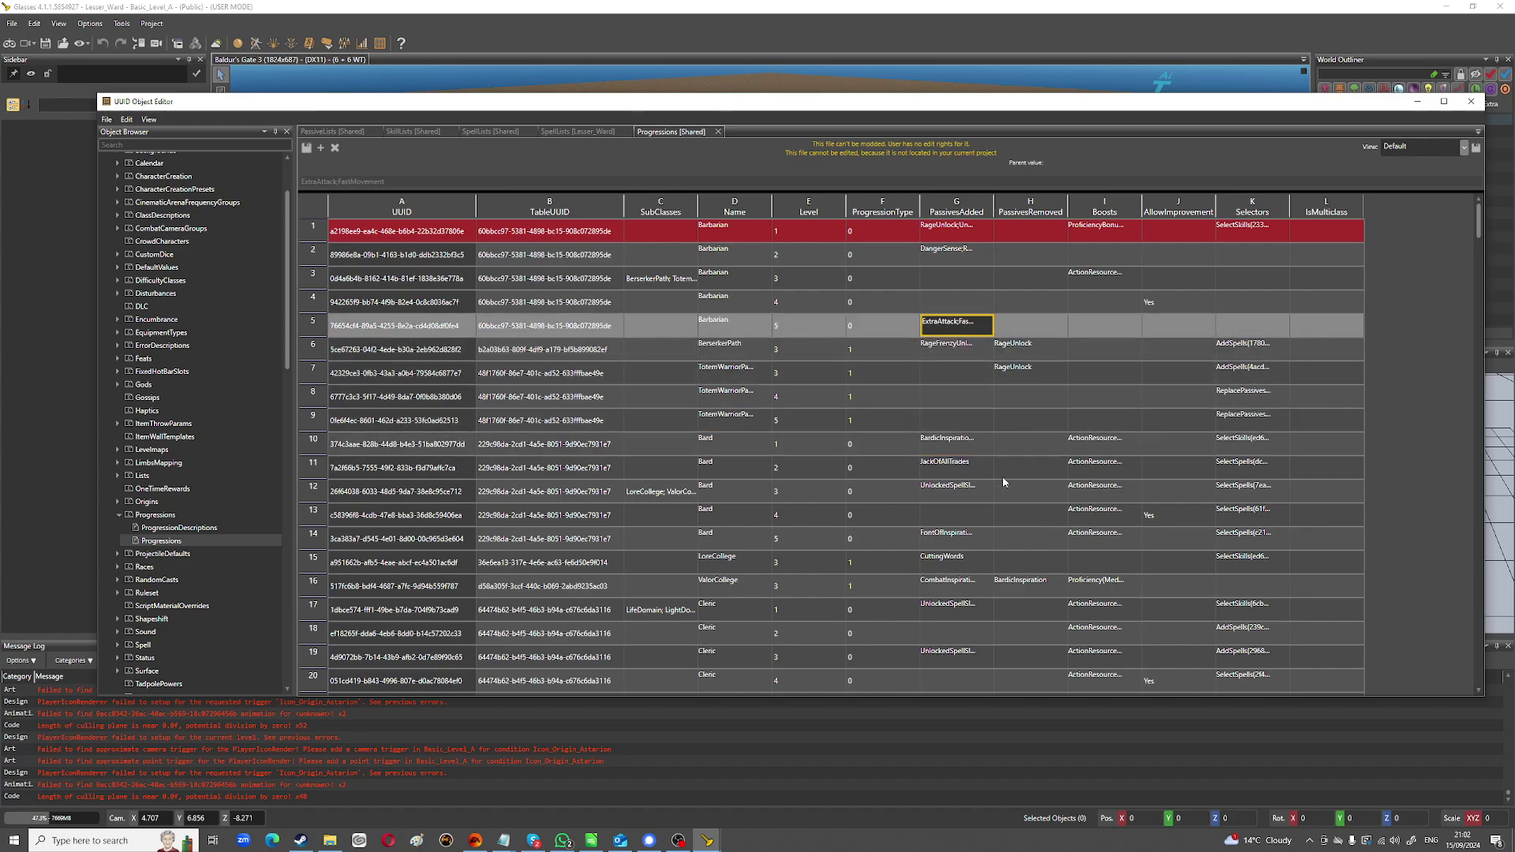
left_click(1097, 496)
left_click(1245, 490)
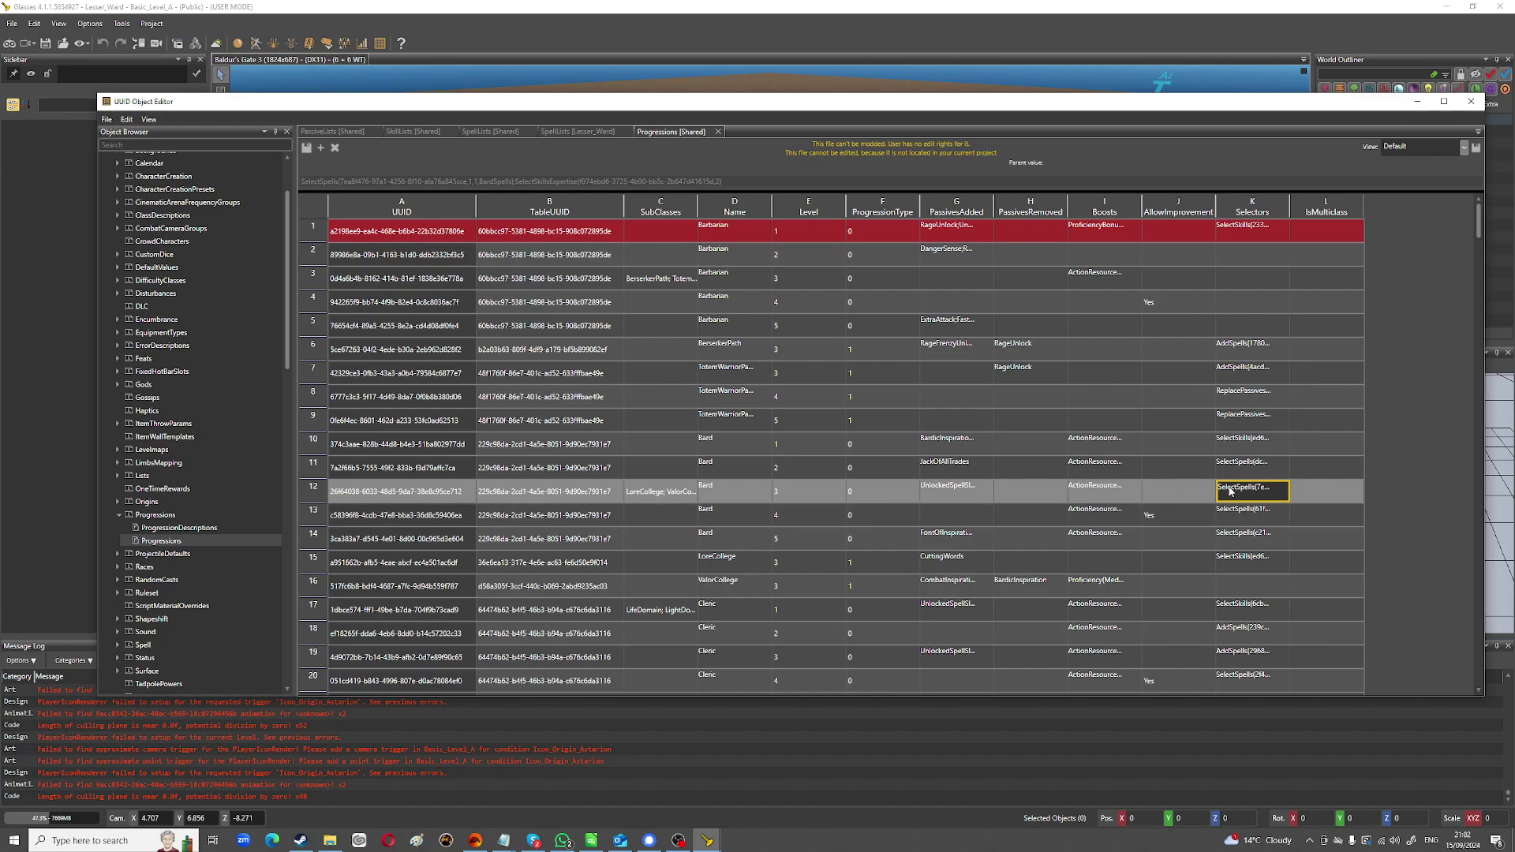
left_click(1254, 467)
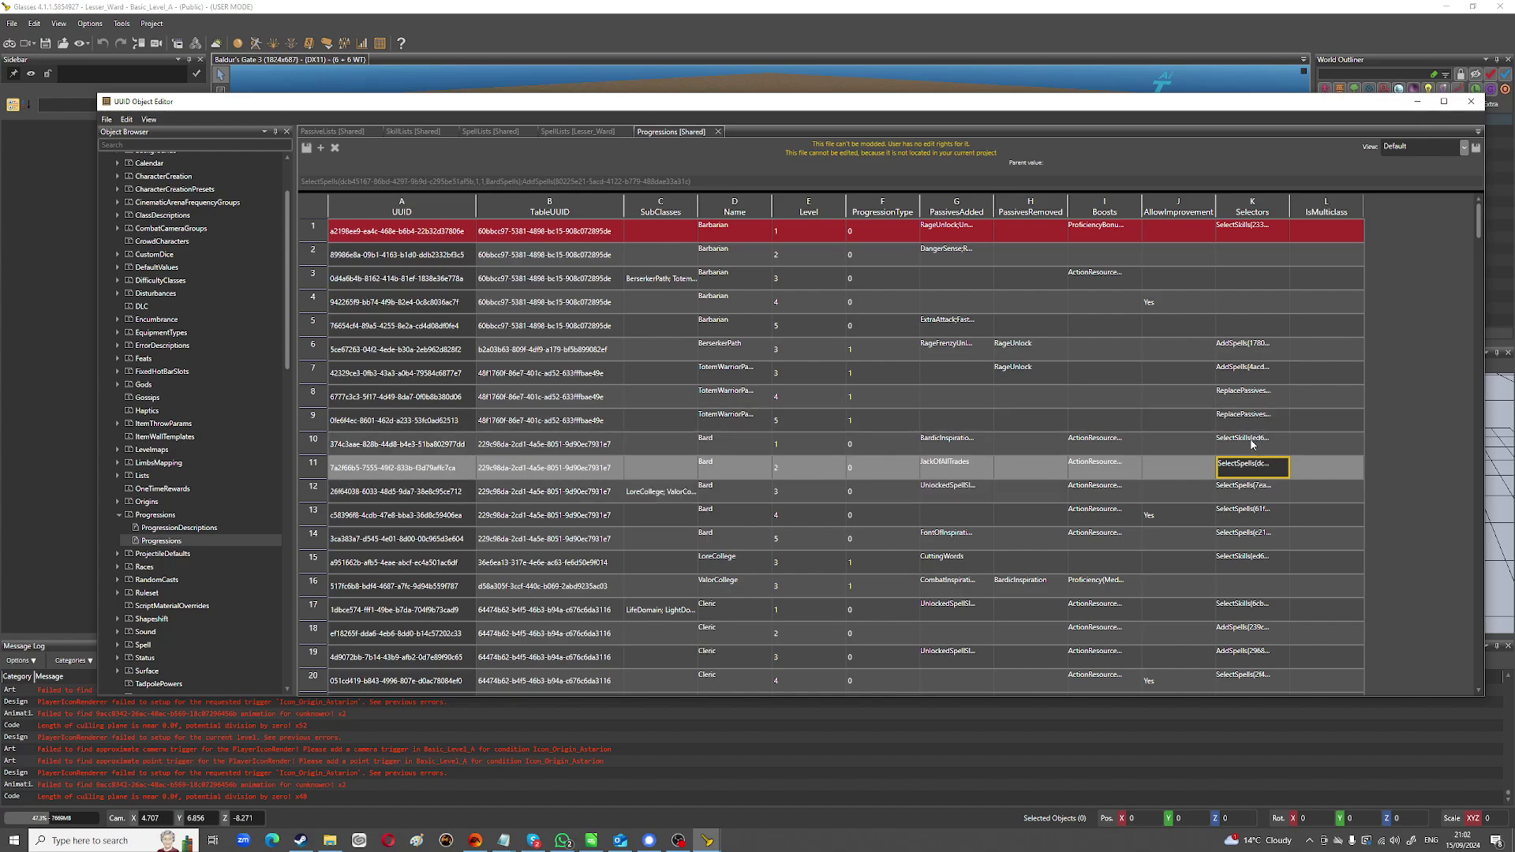
left_click(1254, 444)
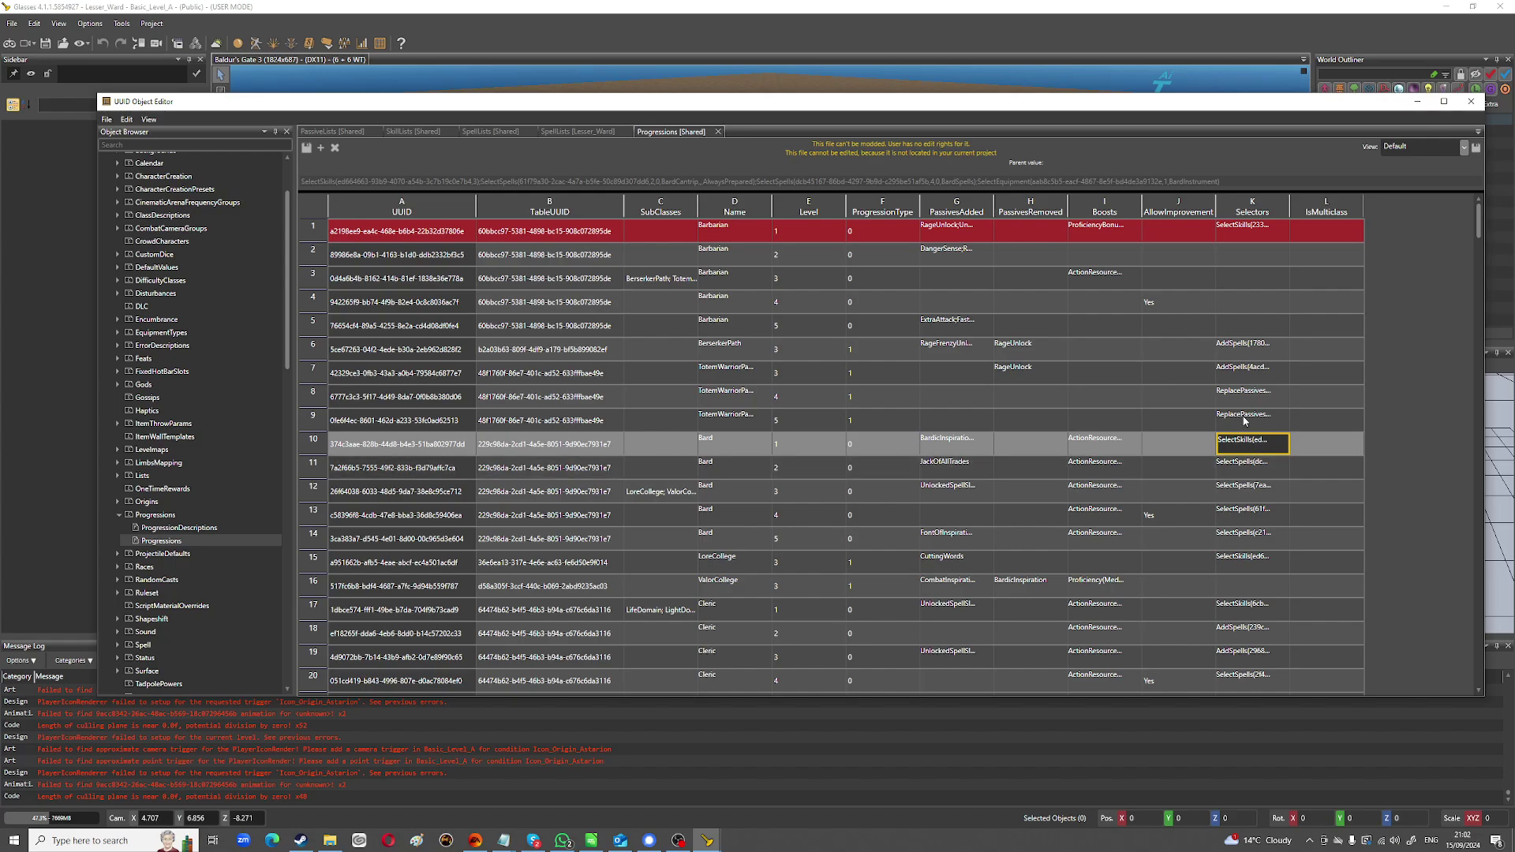
left_click(1253, 373)
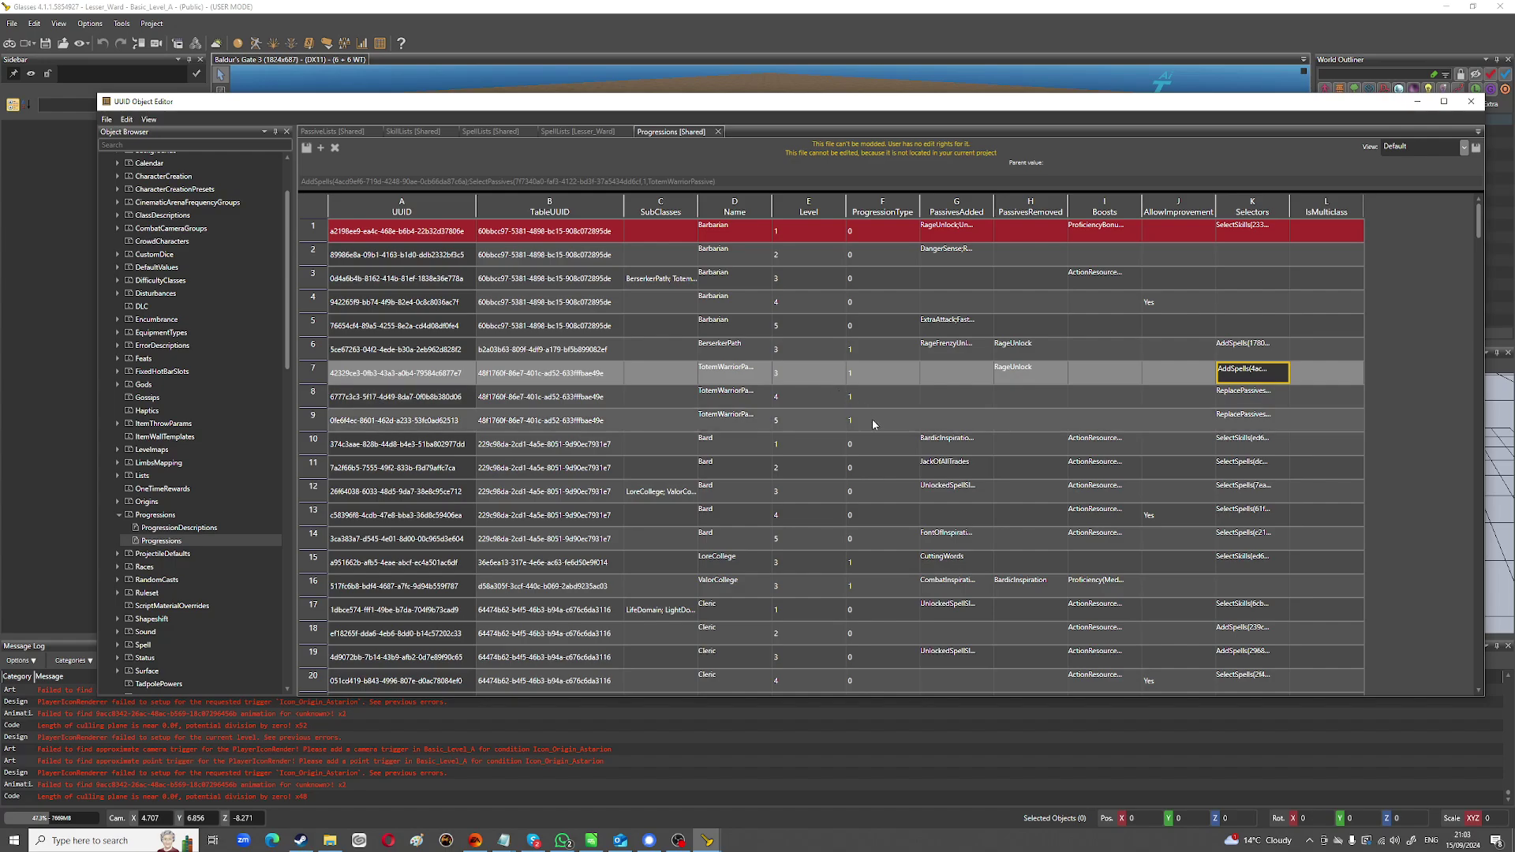
left_click(1251, 447)
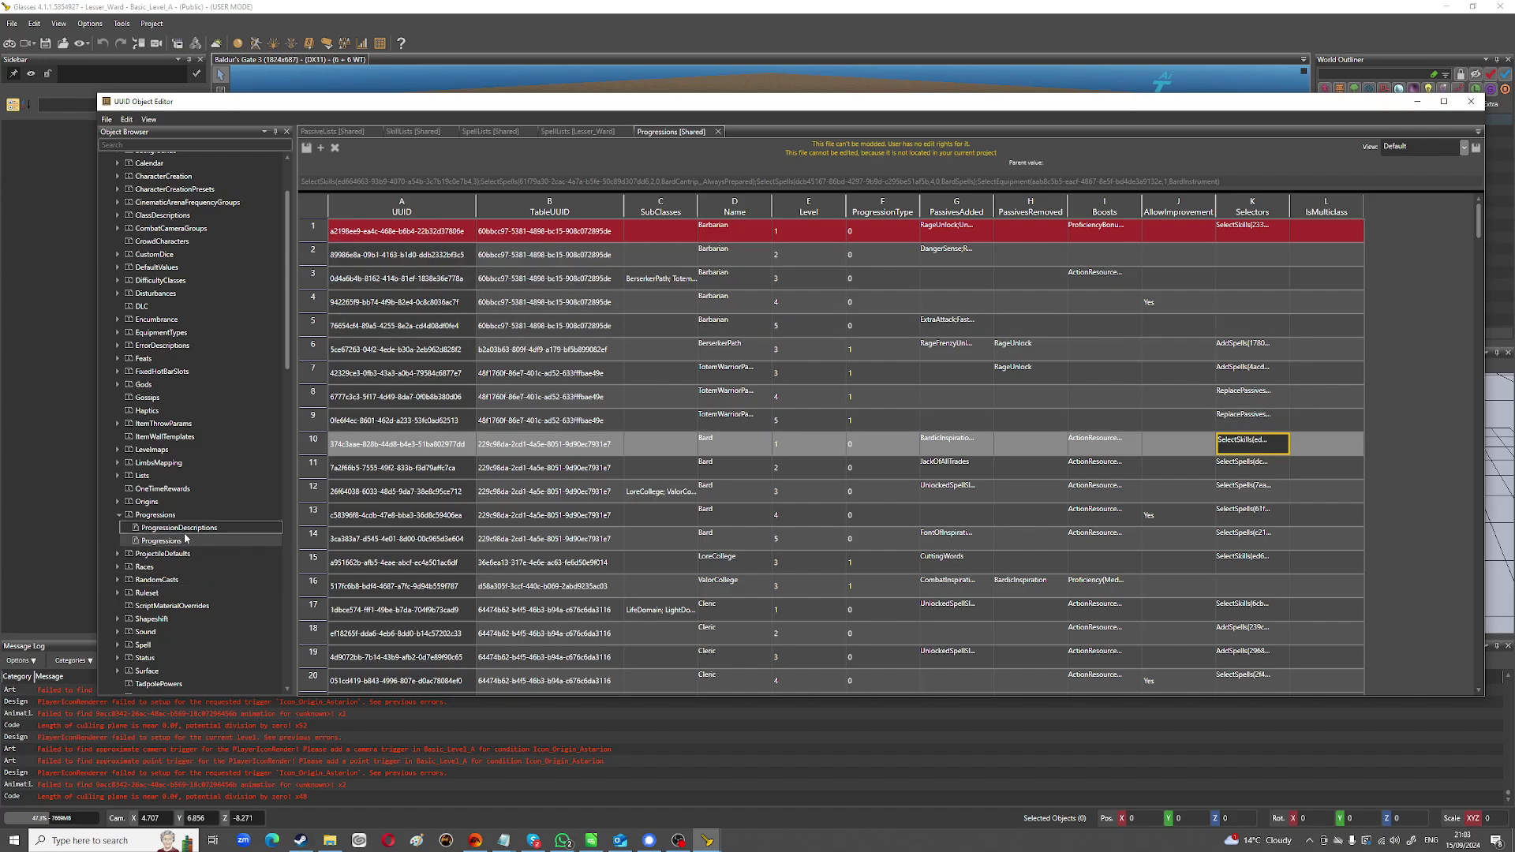
Open the shared SpellLists, scroll past Warlock cantrips, and select row 79, Bard spells level 1.
left_click(117, 476)
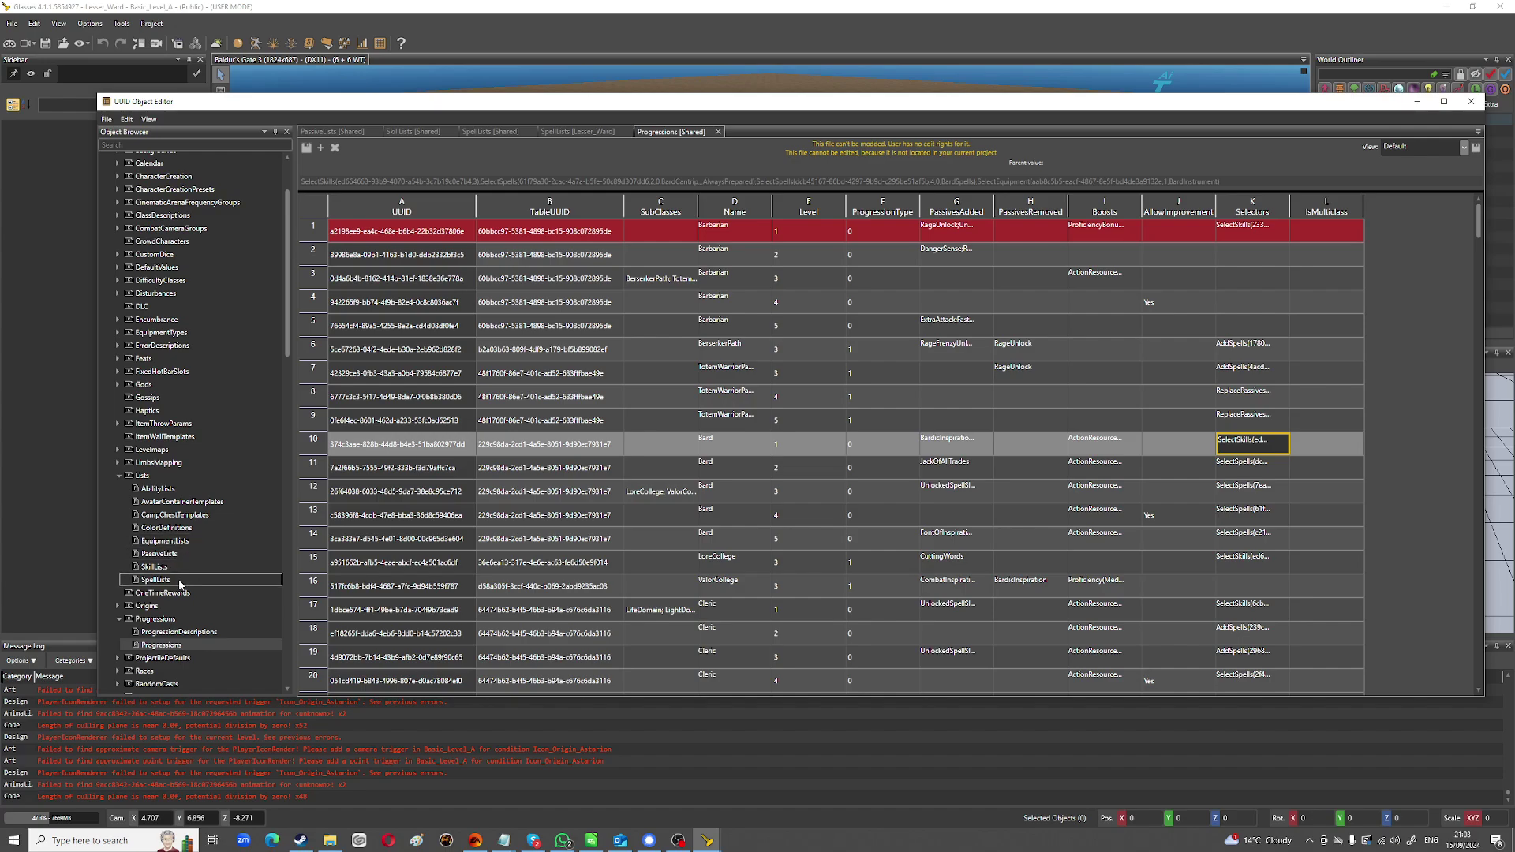
double_click(156, 580)
scroll(579, 461, "up", 4)
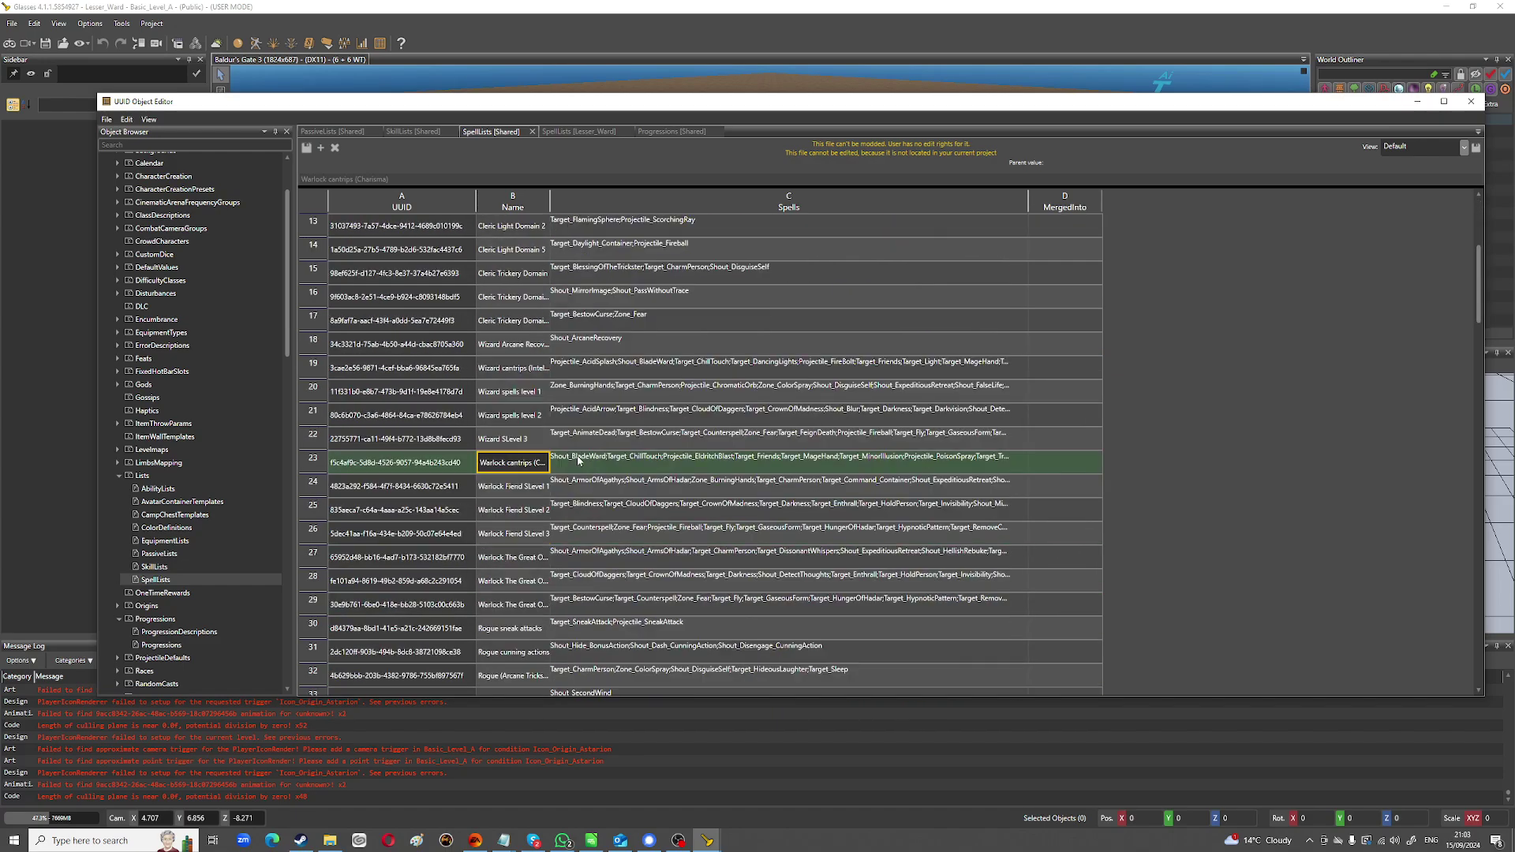
scroll(578, 461, "down", 7)
scroll(579, 461, "down", 12)
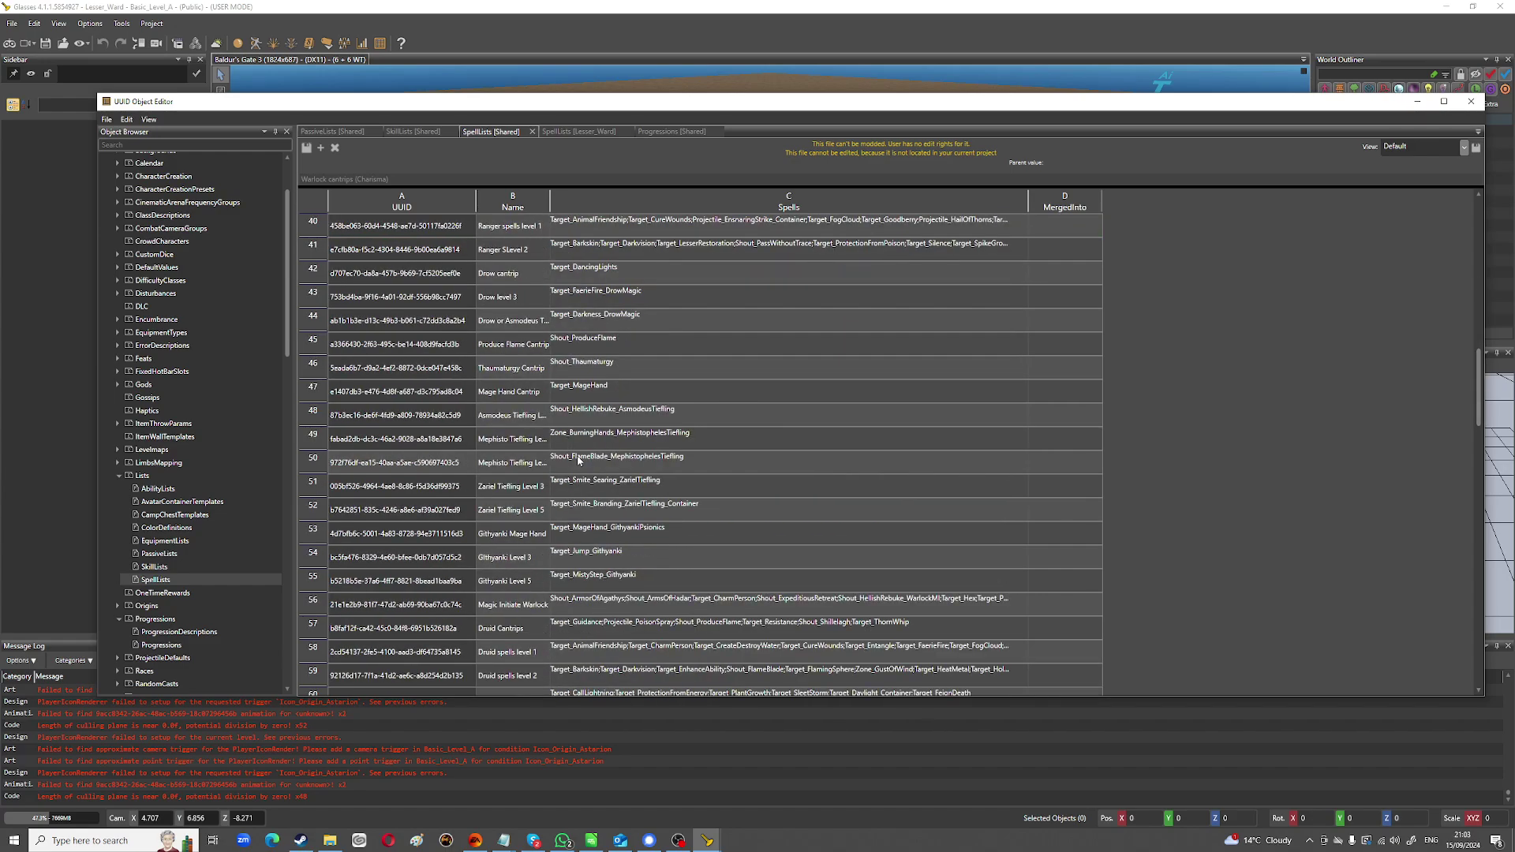
scroll(579, 461, "down", 2)
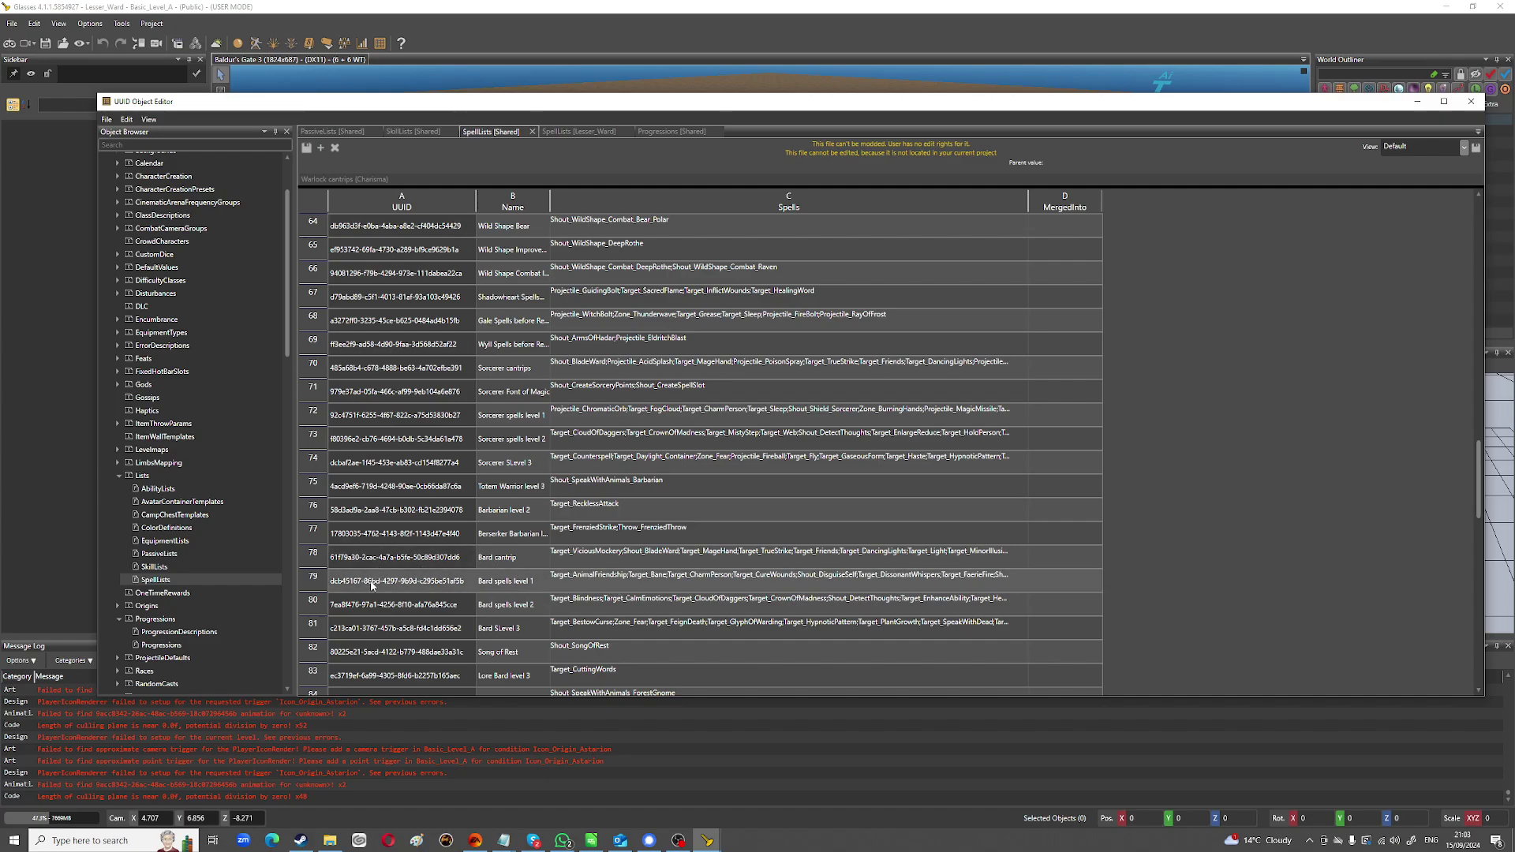
left_click(337, 589)
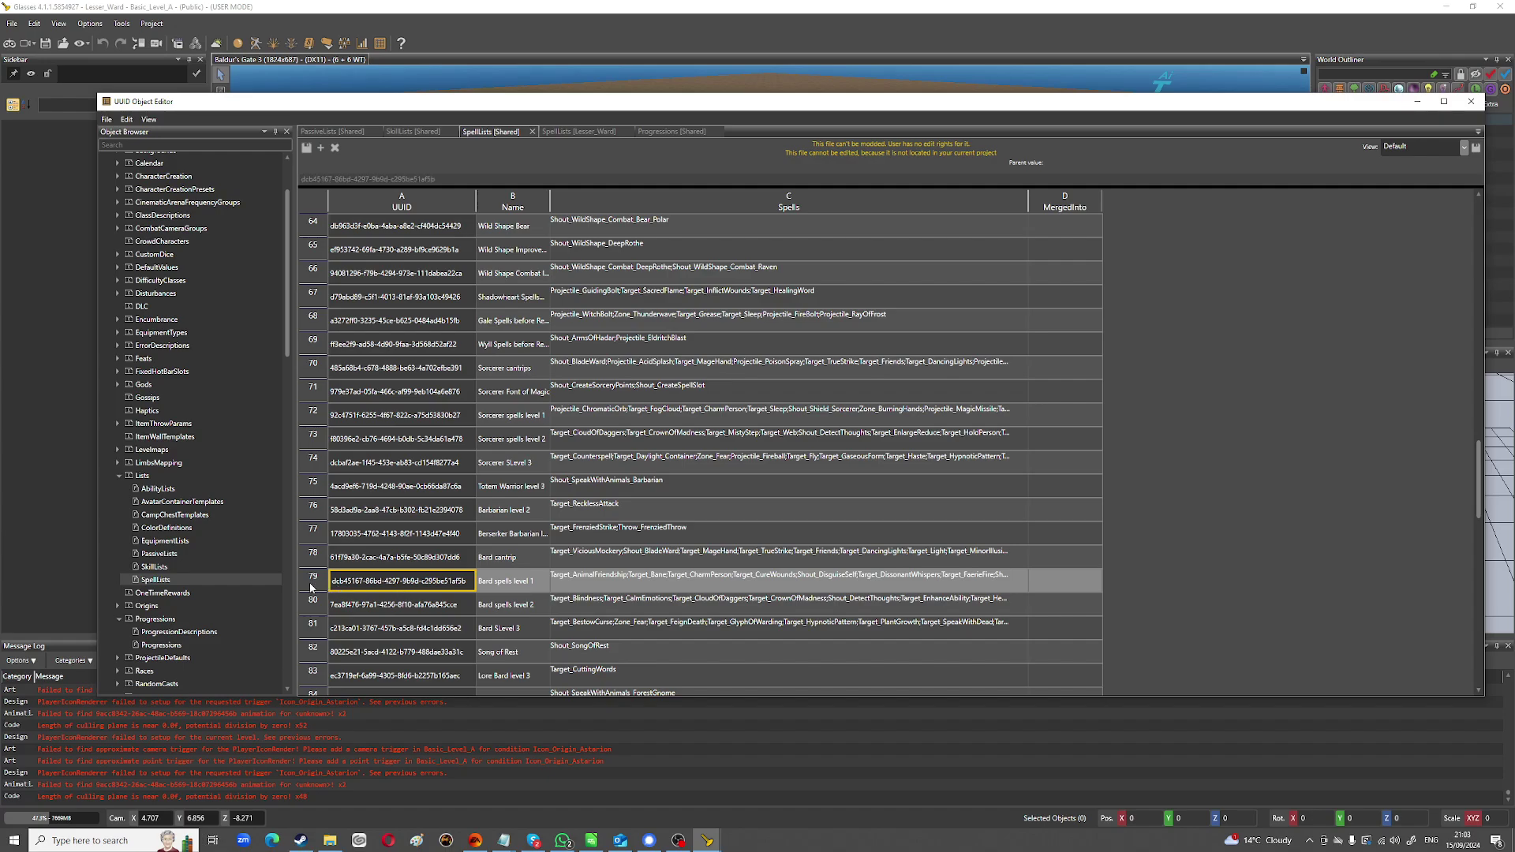
left_click(311, 588)
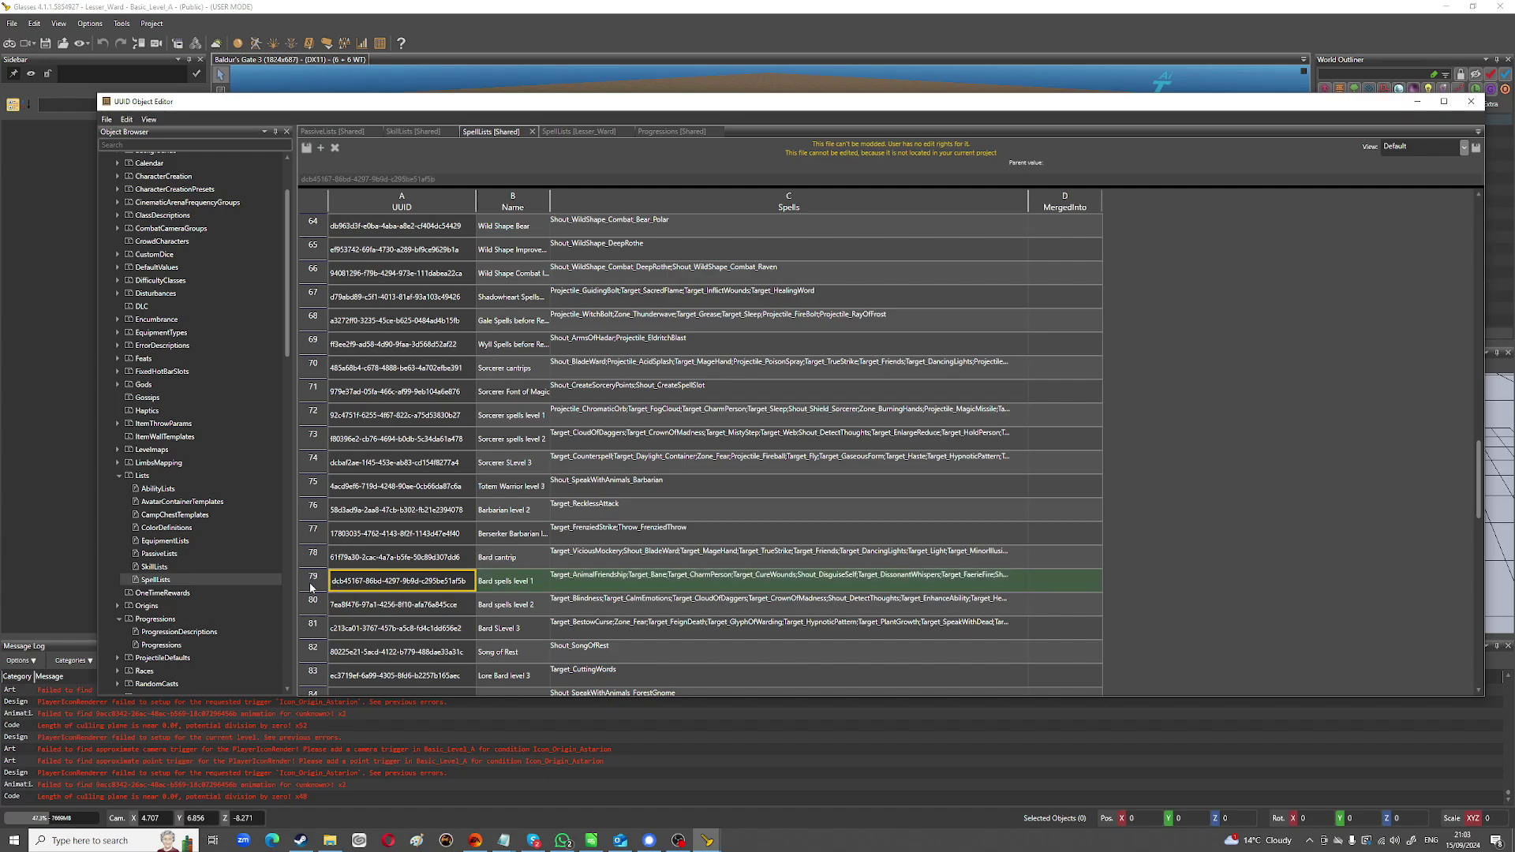
left_click(1418, 102)
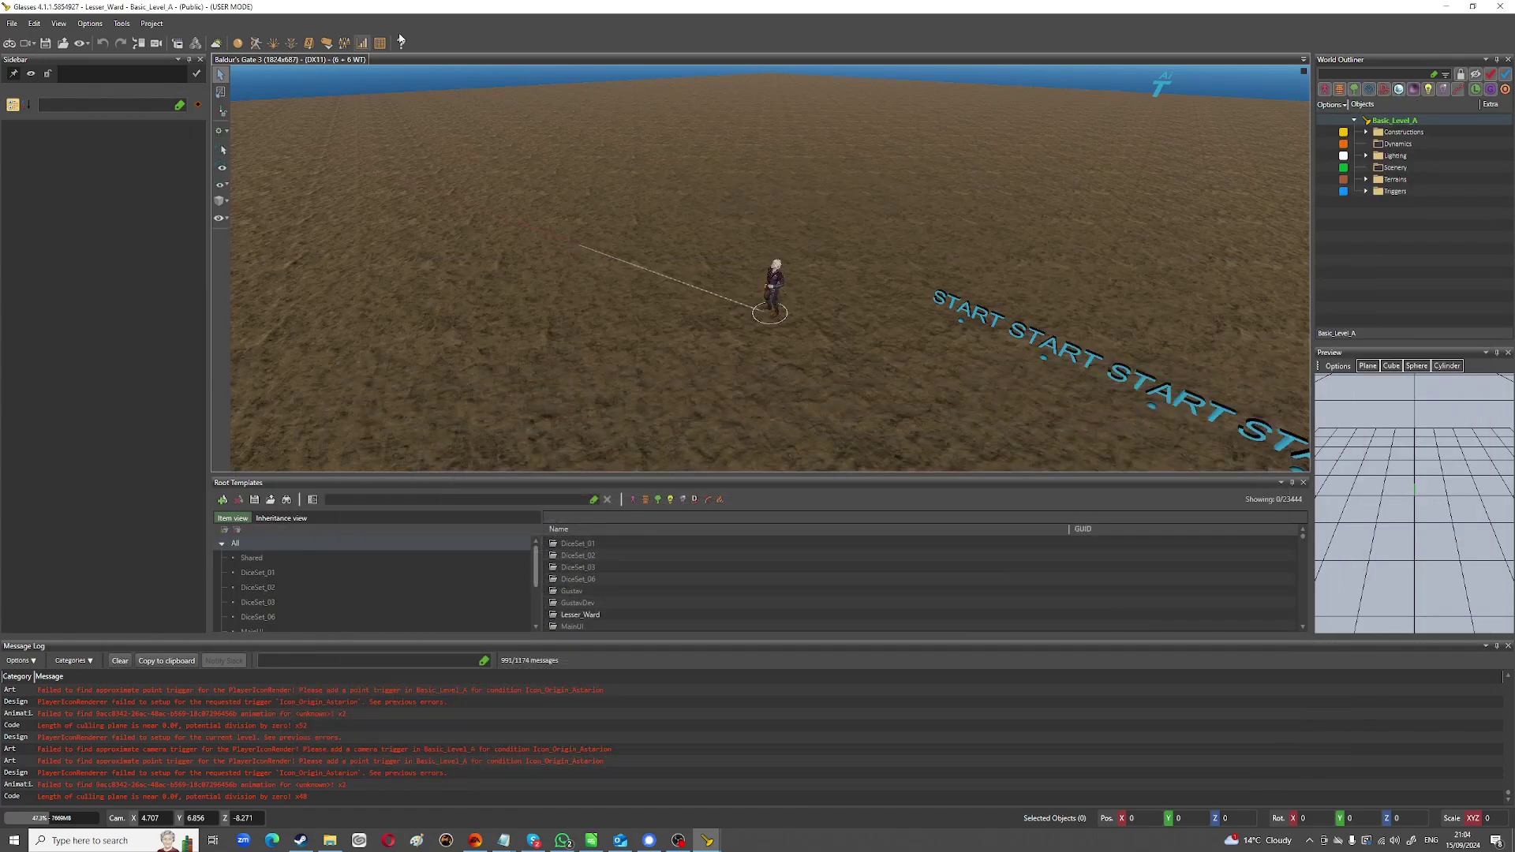
left_click(363, 43)
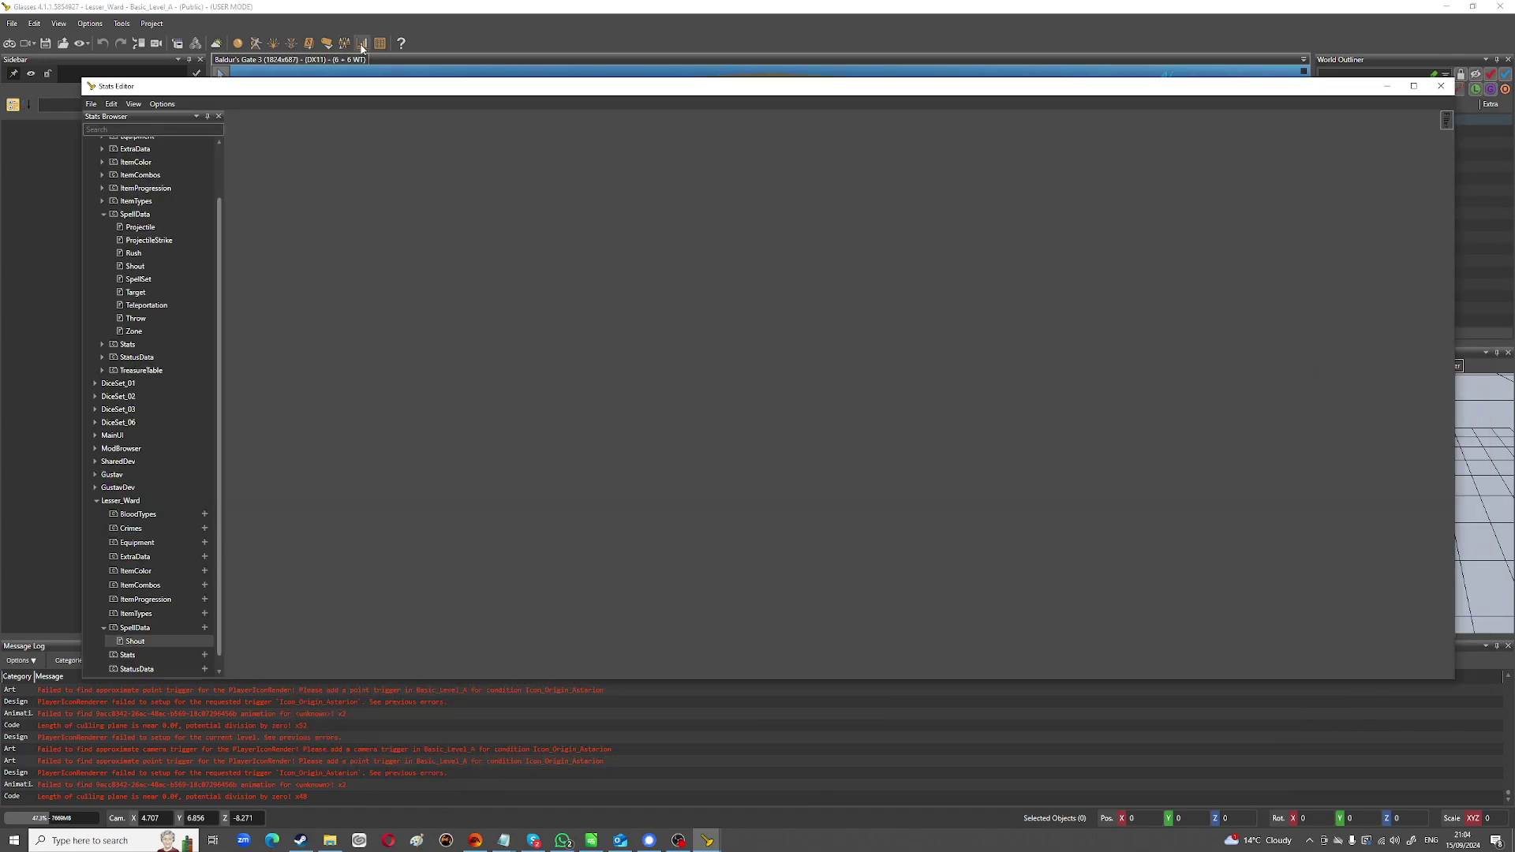
left_click(118, 628)
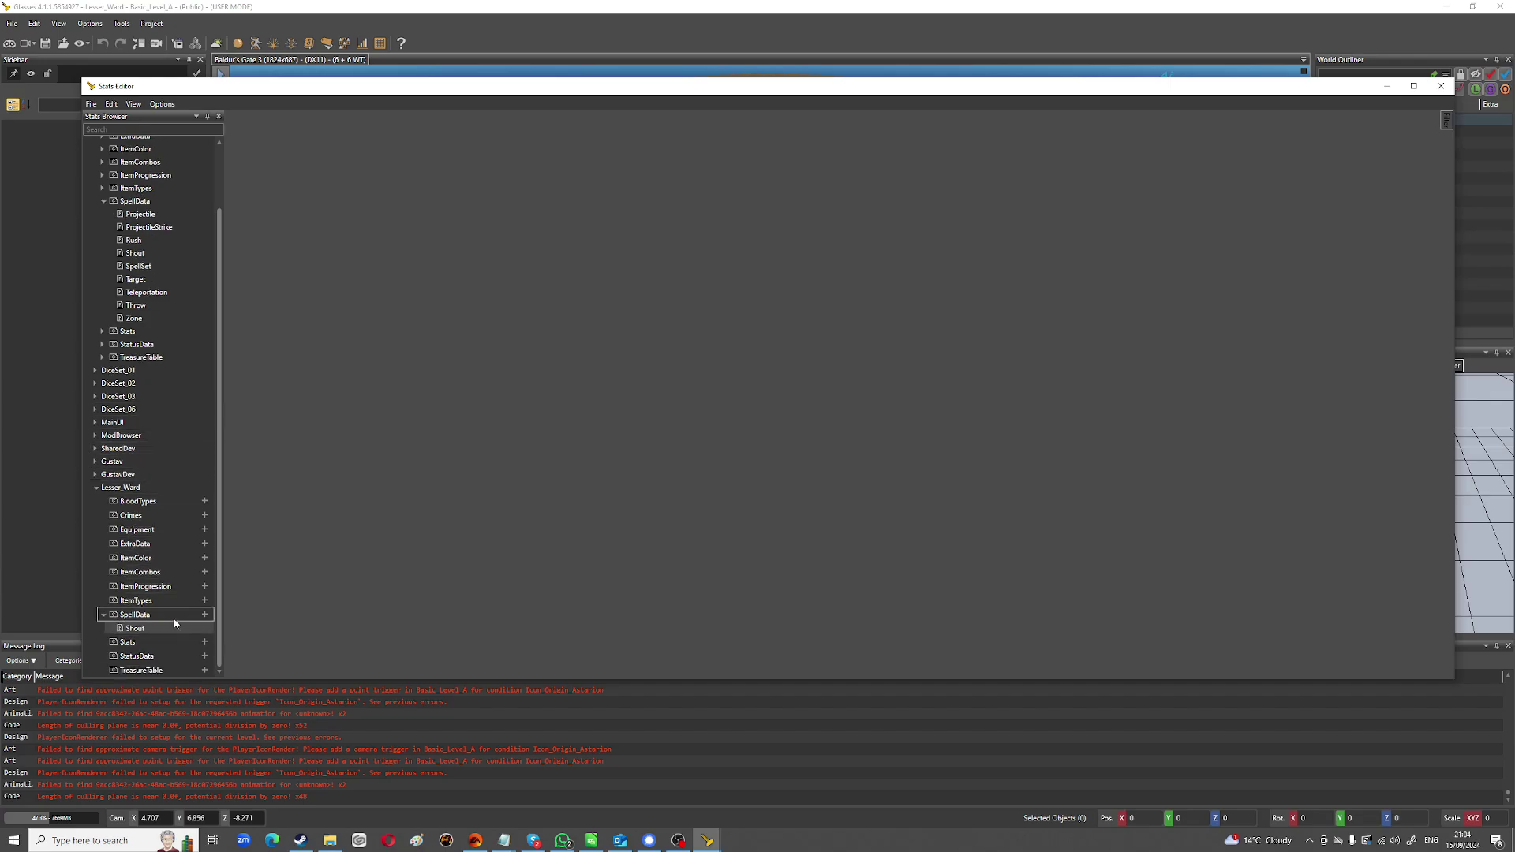
left_click(205, 615)
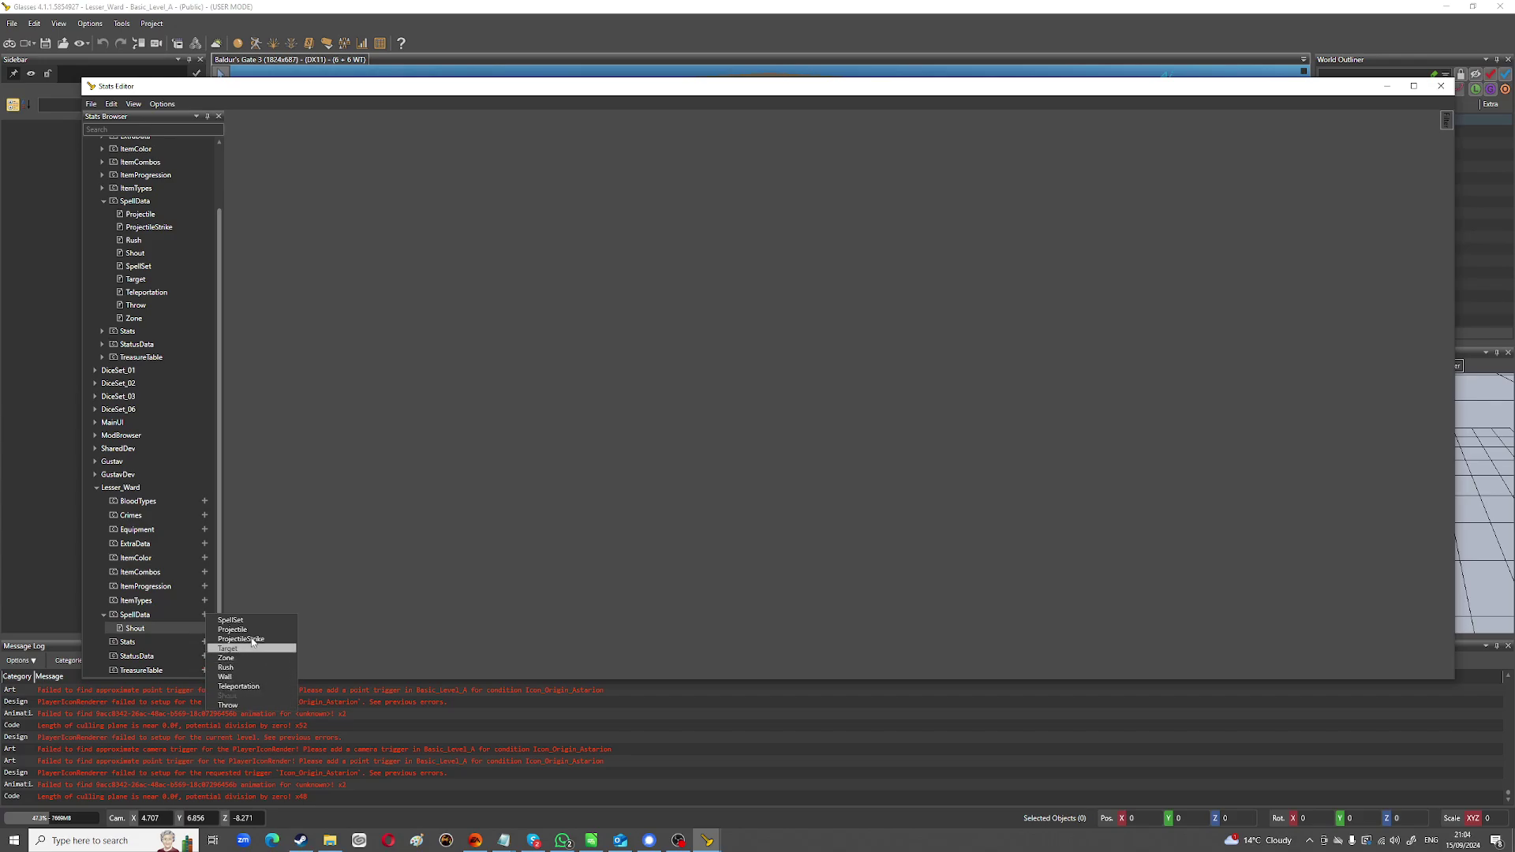
left_click(150, 632)
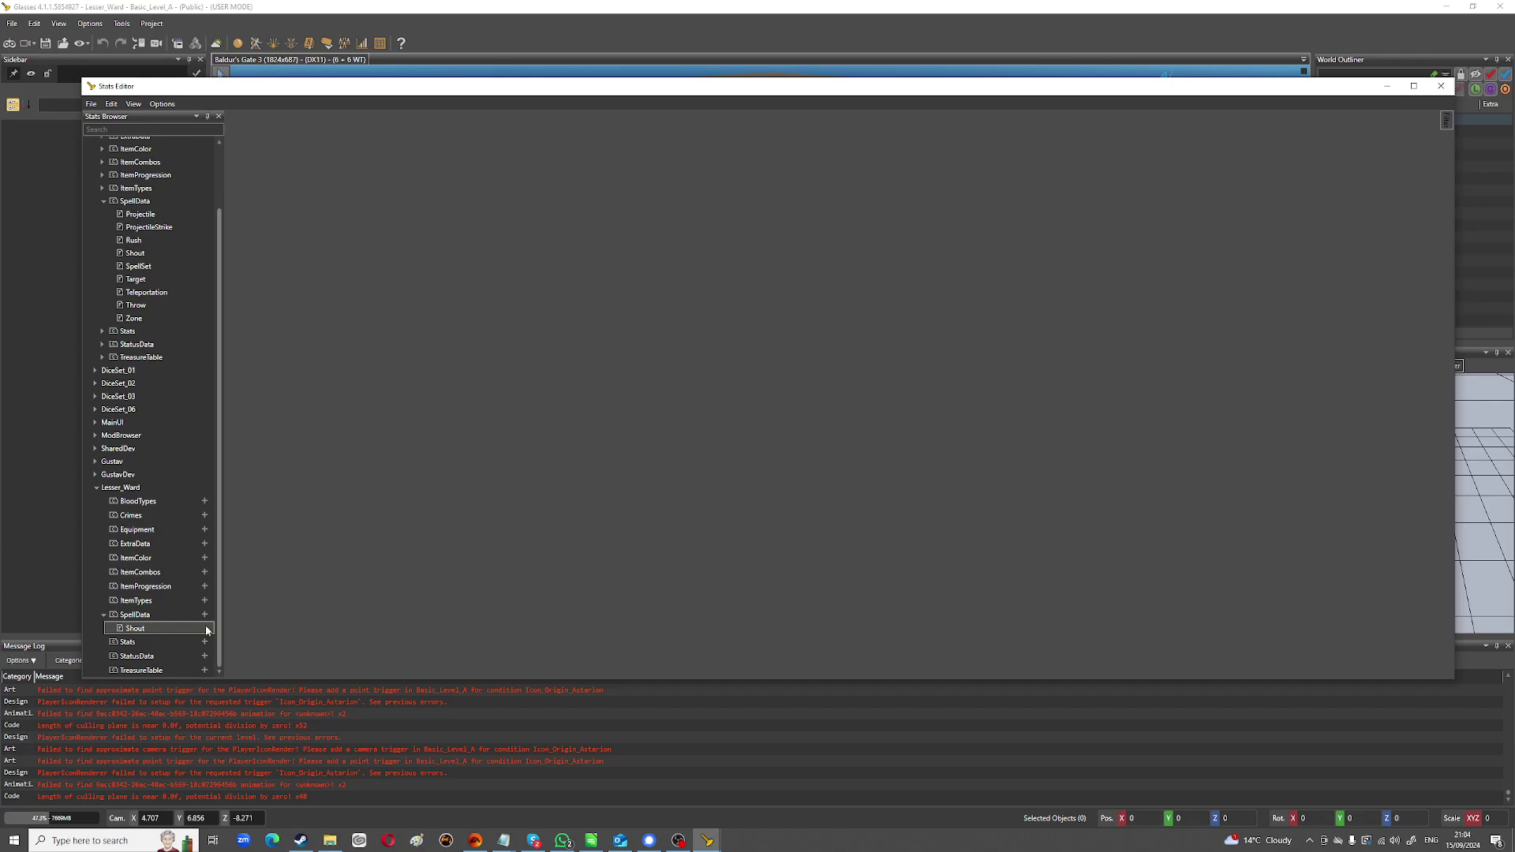
double_click(187, 630)
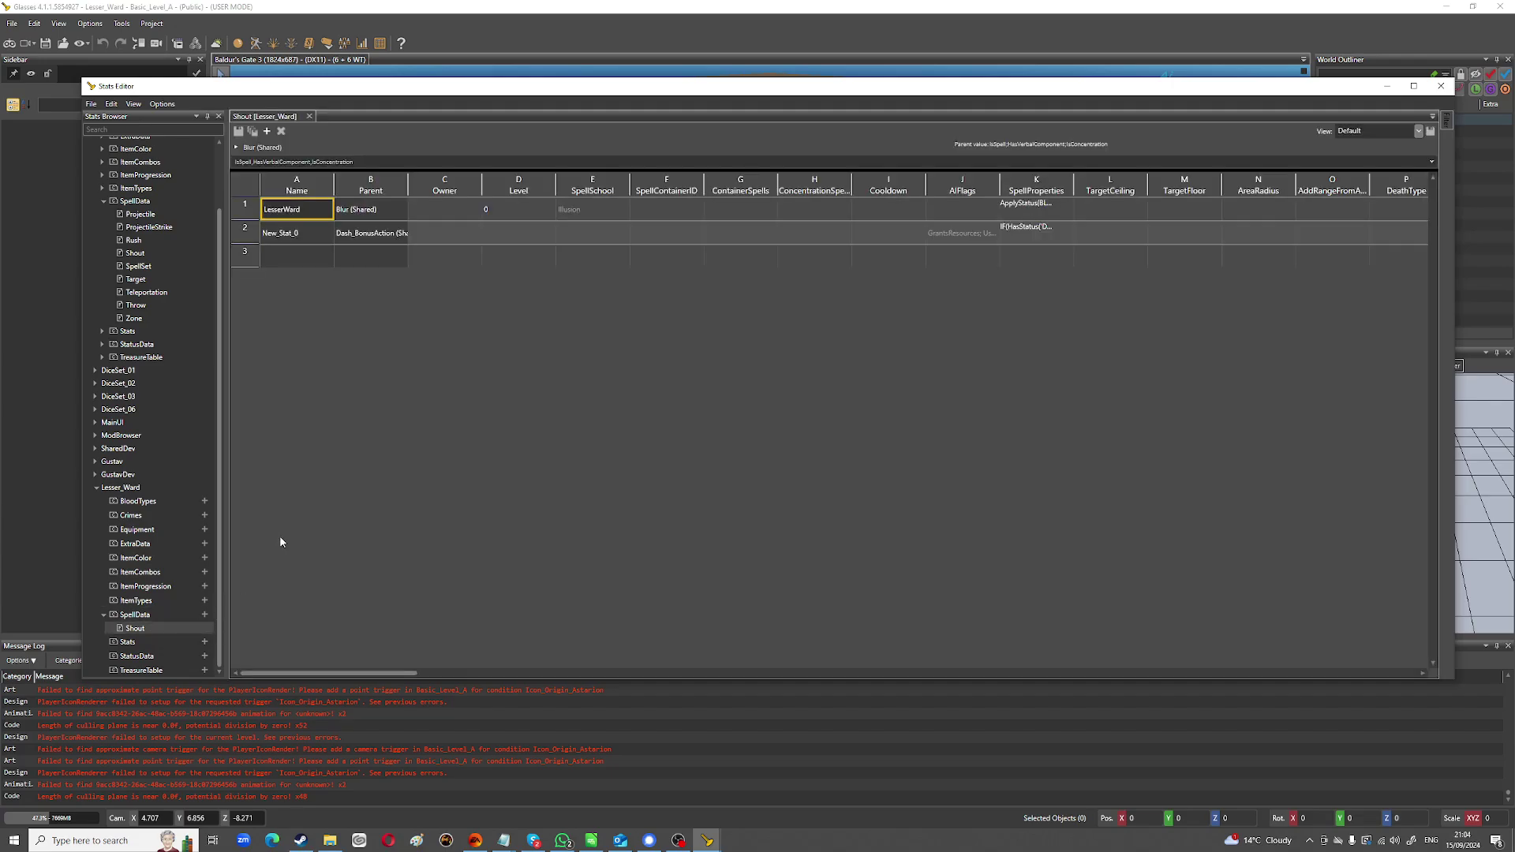
left_click(392, 257)
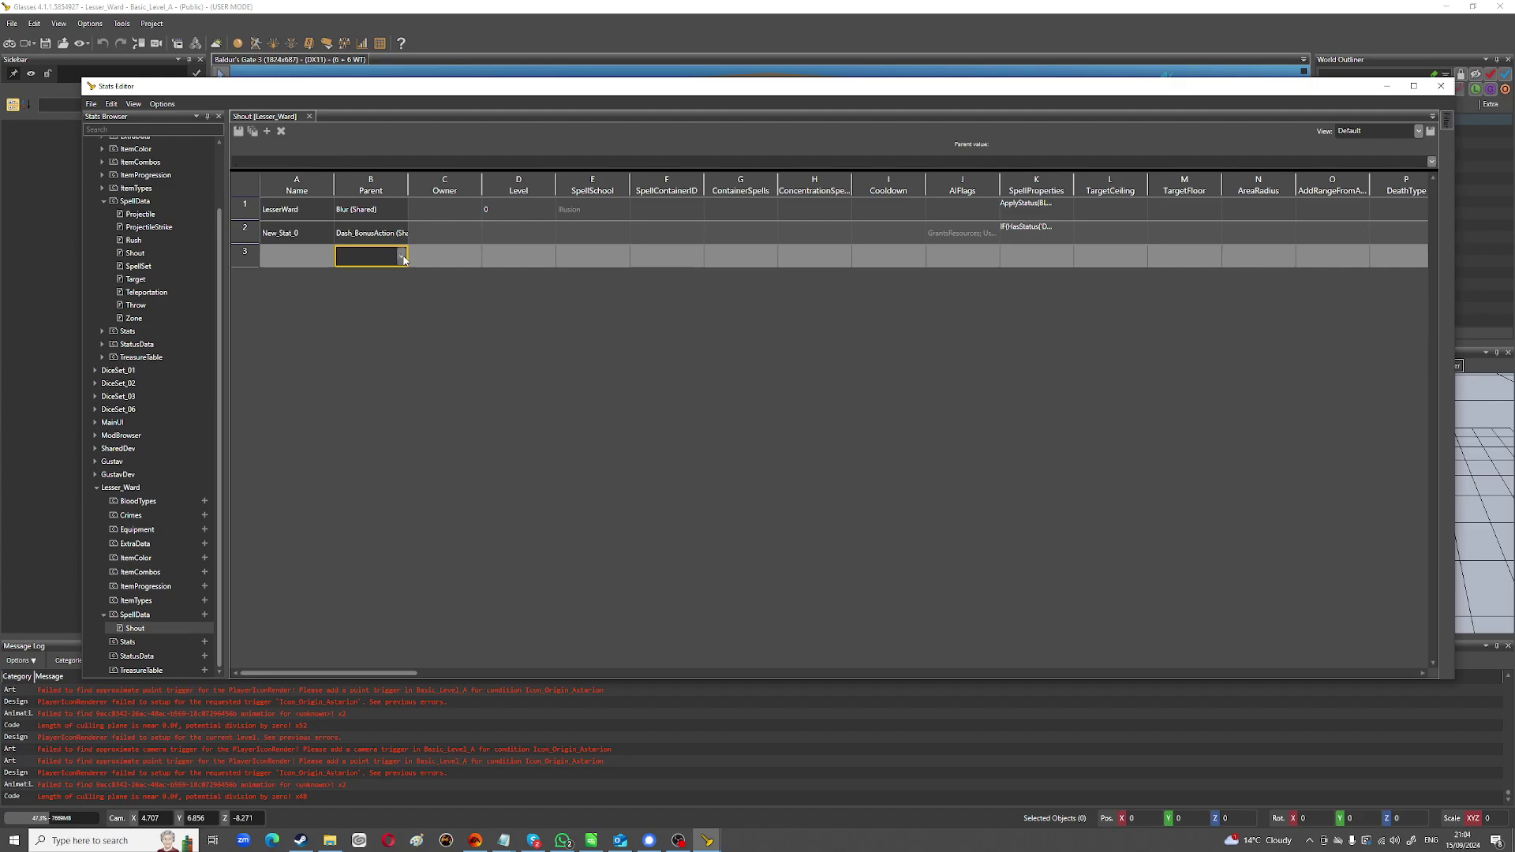
left_click(402, 257)
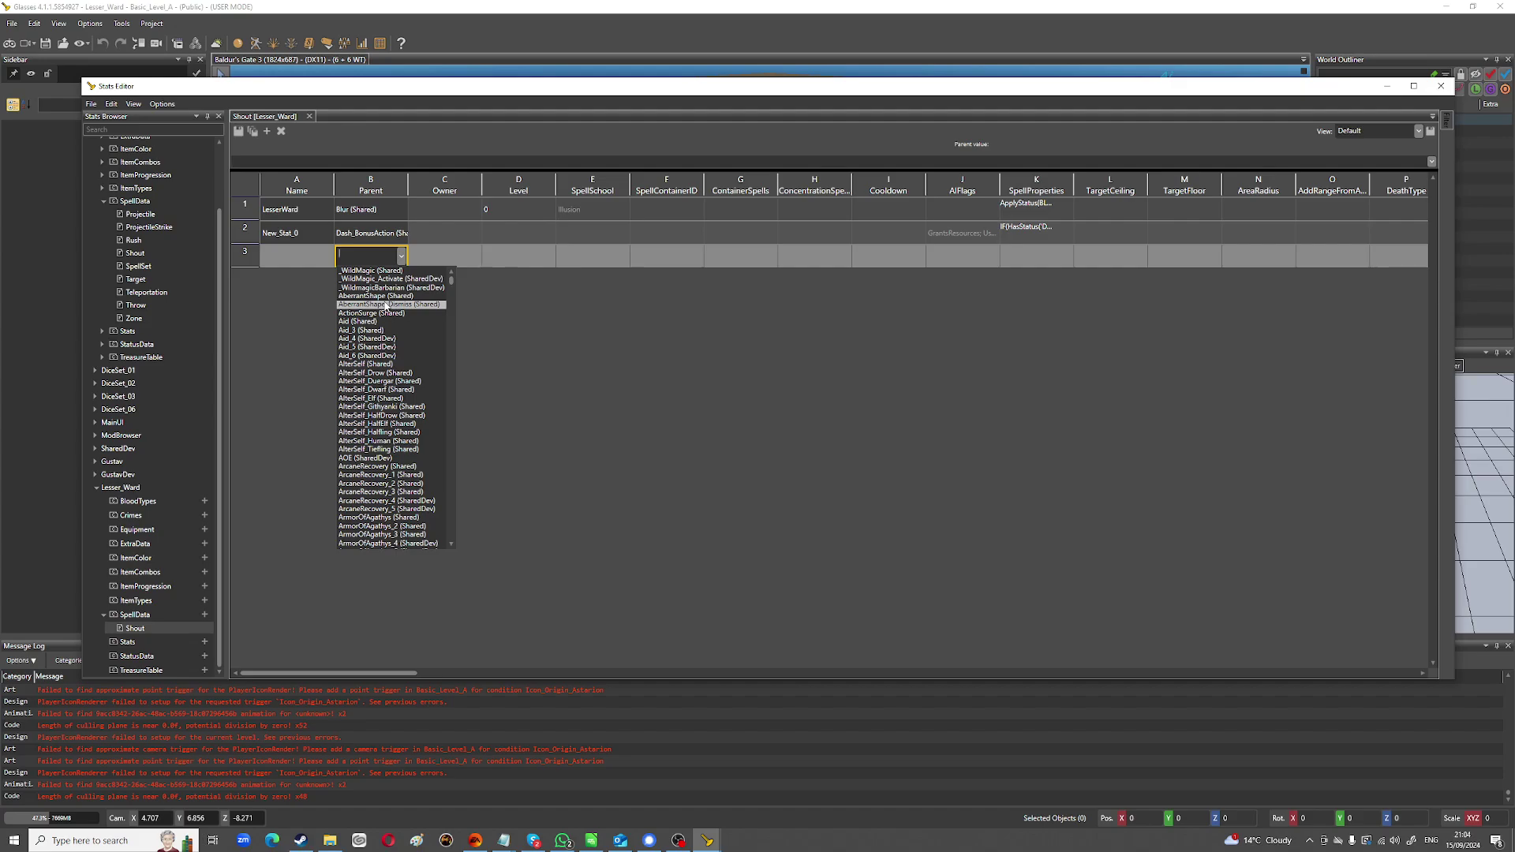
left_click(284, 359)
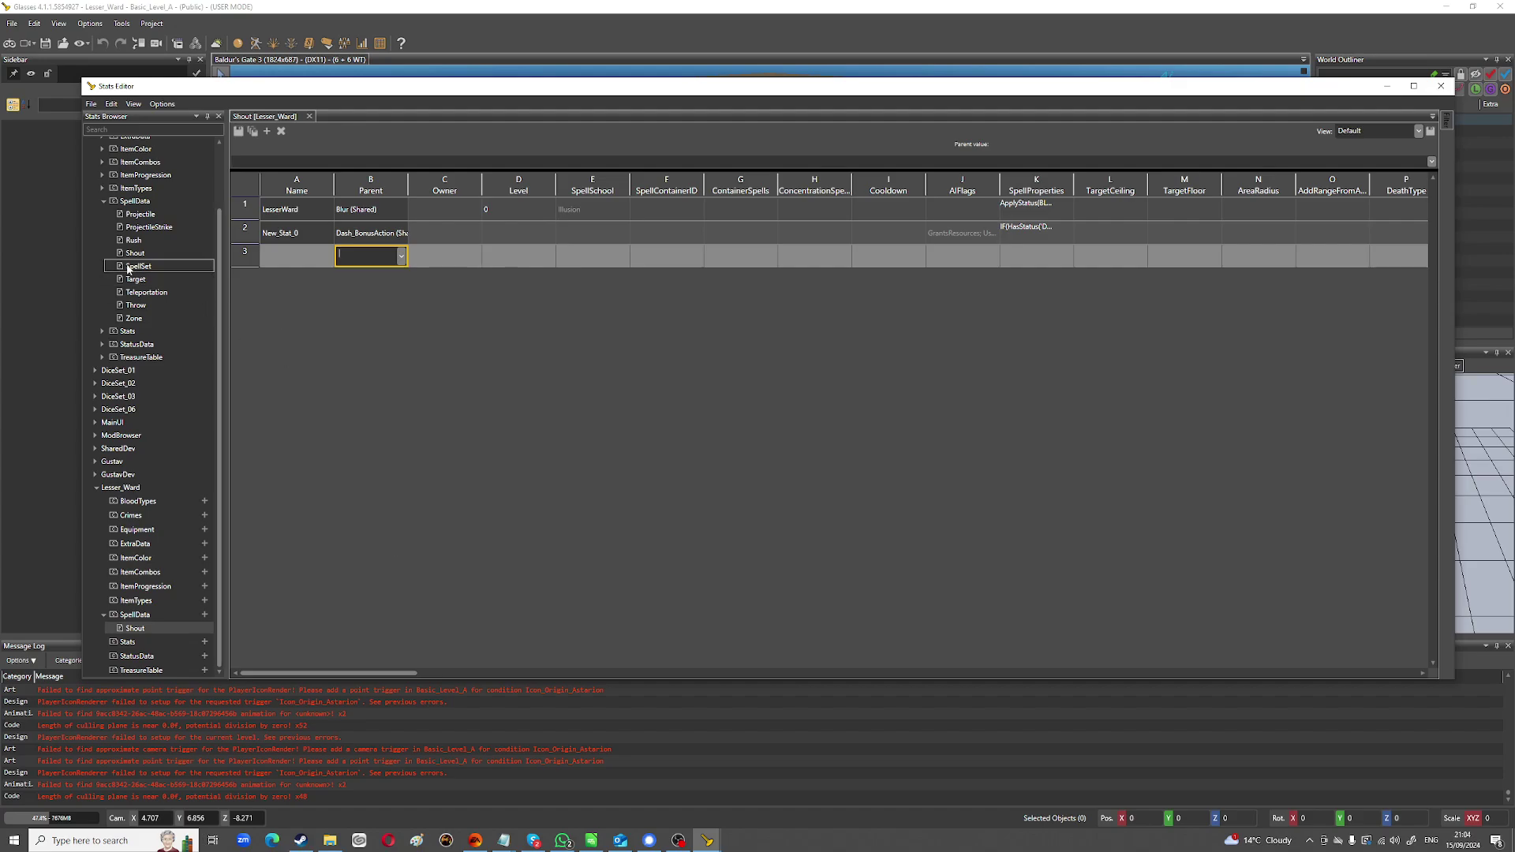
scroll(128, 269, "up", 1)
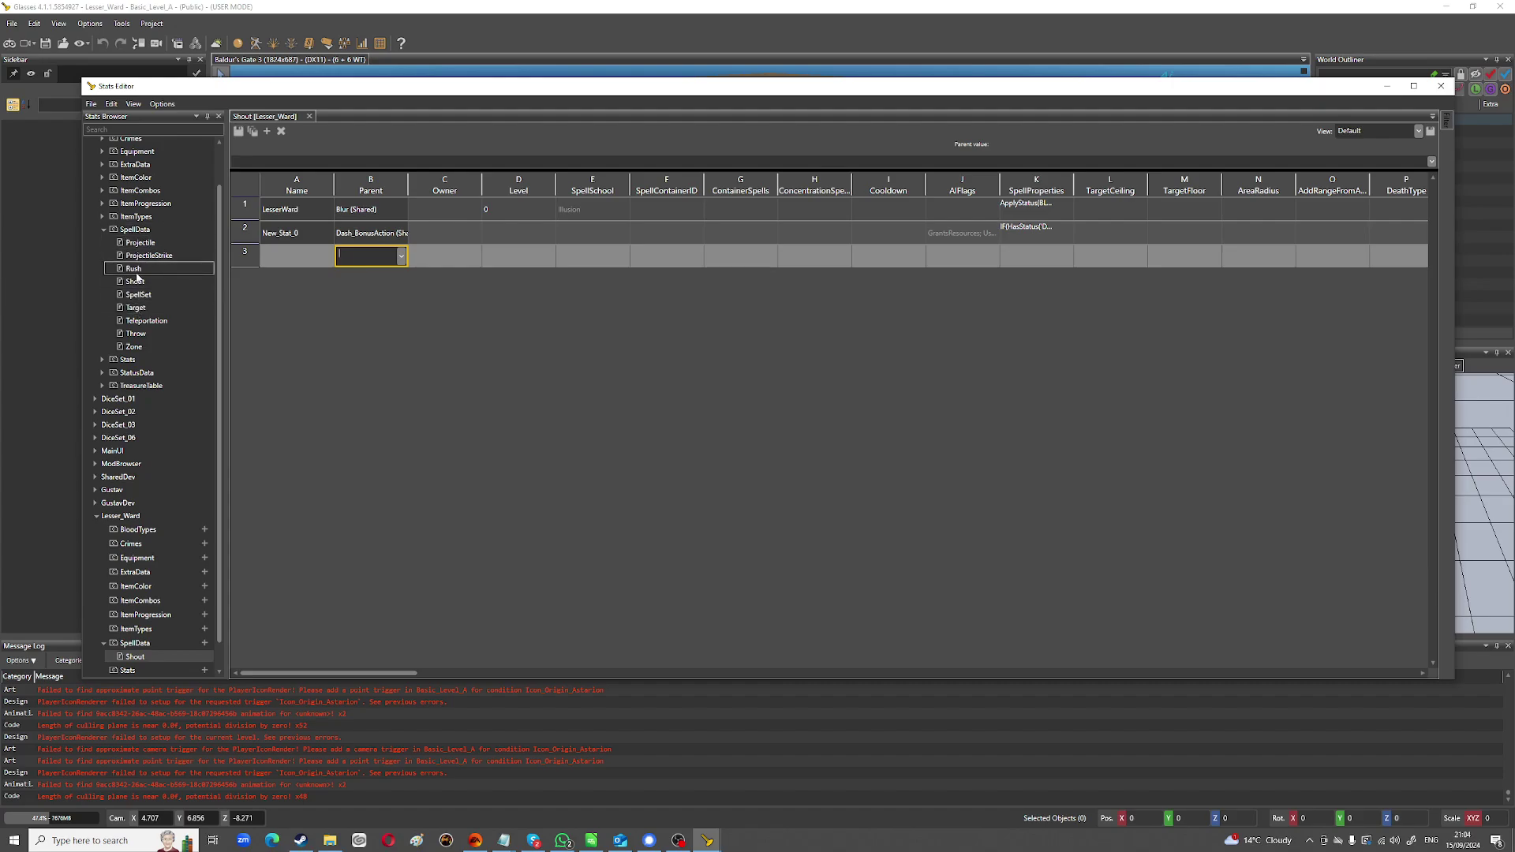
scroll(137, 278, "up", 2)
scroll(150, 474, "down", 3)
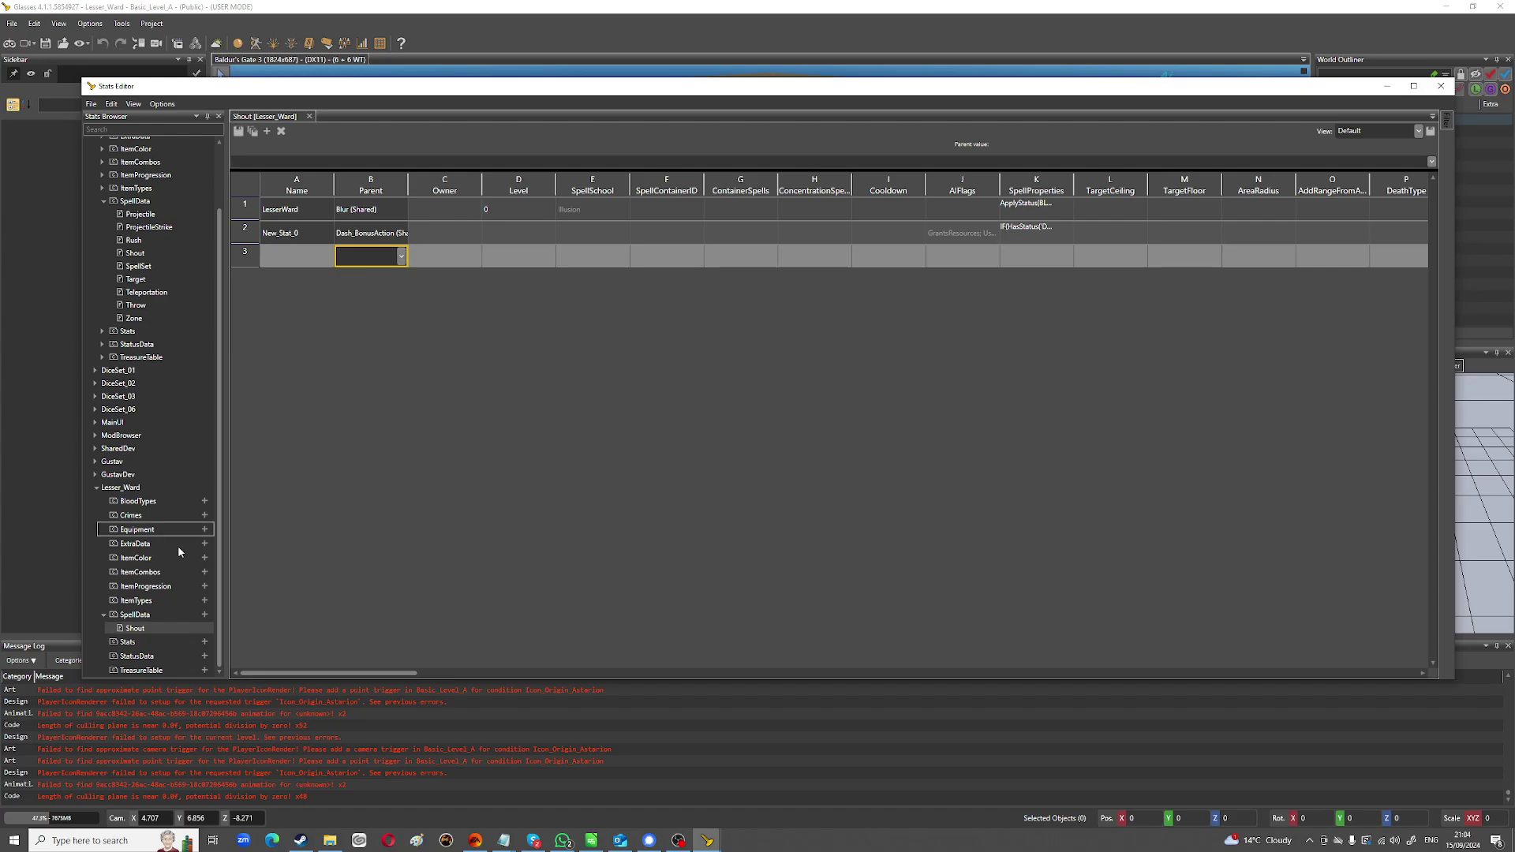
left_click(158, 628)
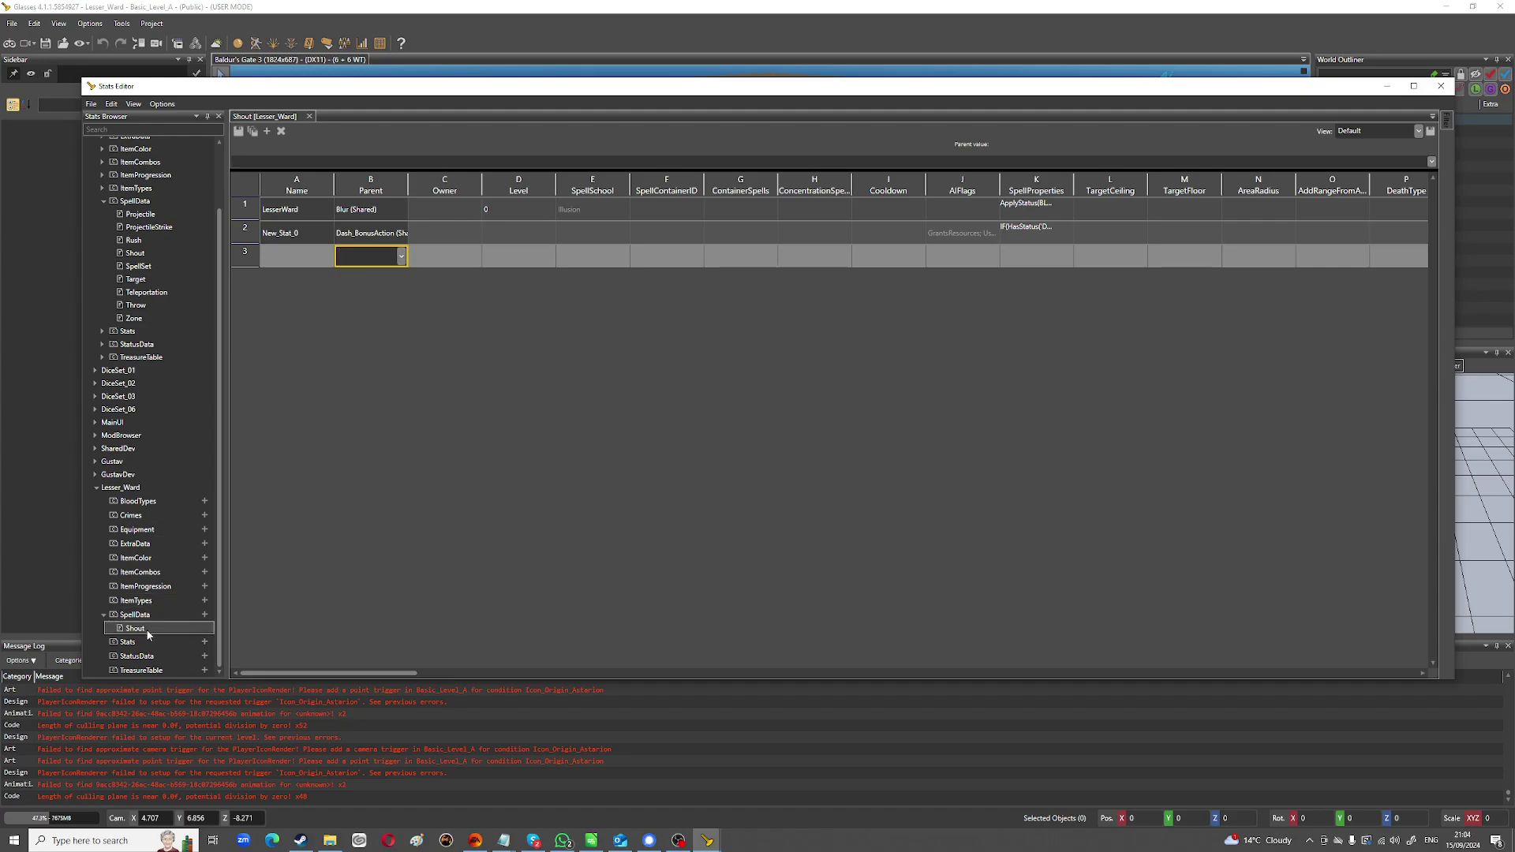
left_click(401, 256)
left_click(401, 261)
left_click_drag(371, 675, 1039, 613)
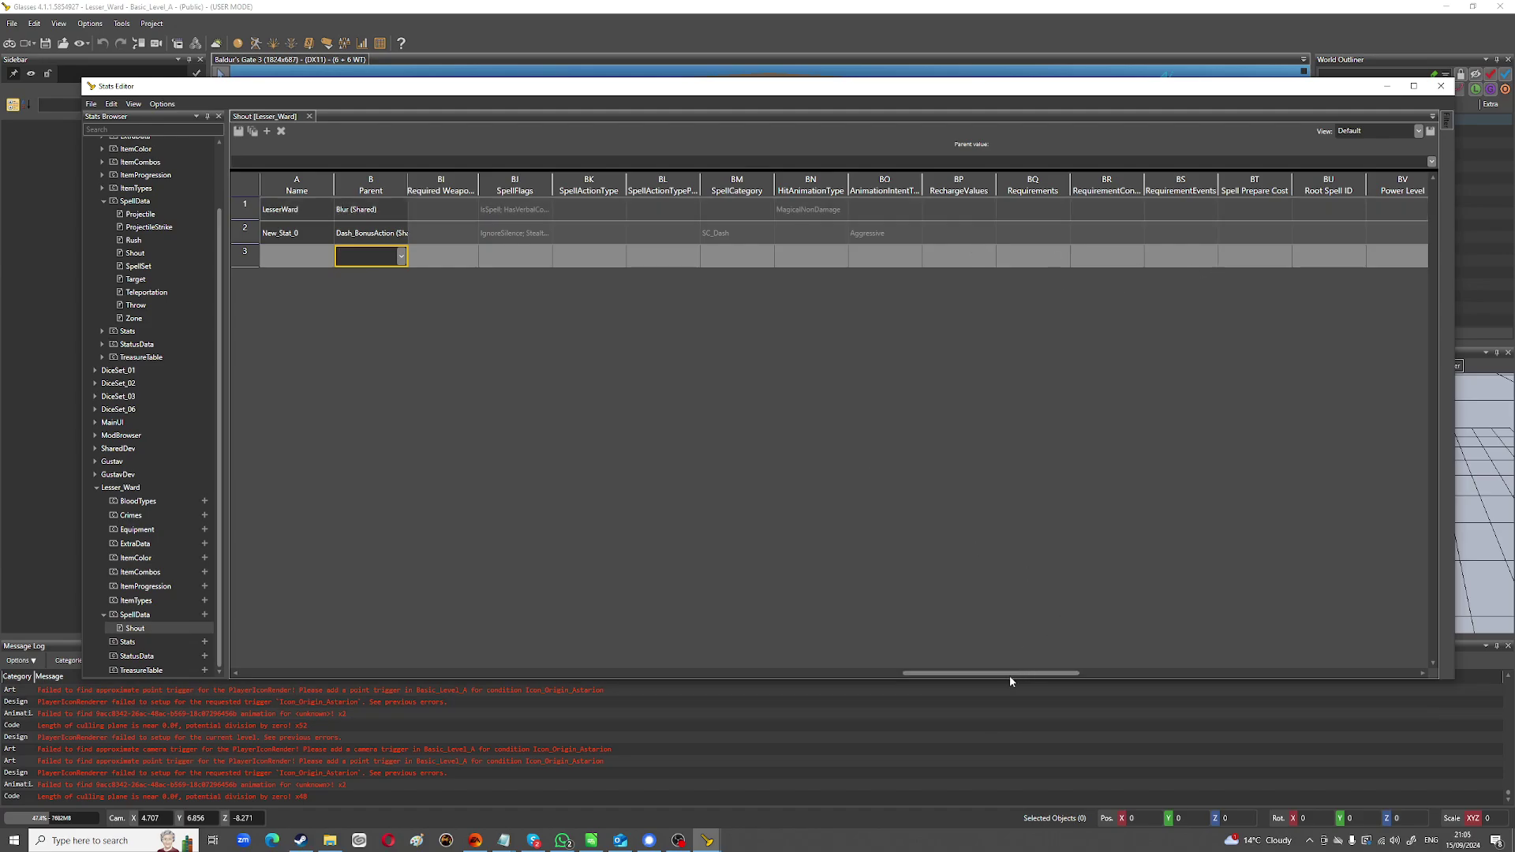
left_click_drag(1011, 676, 135, 644)
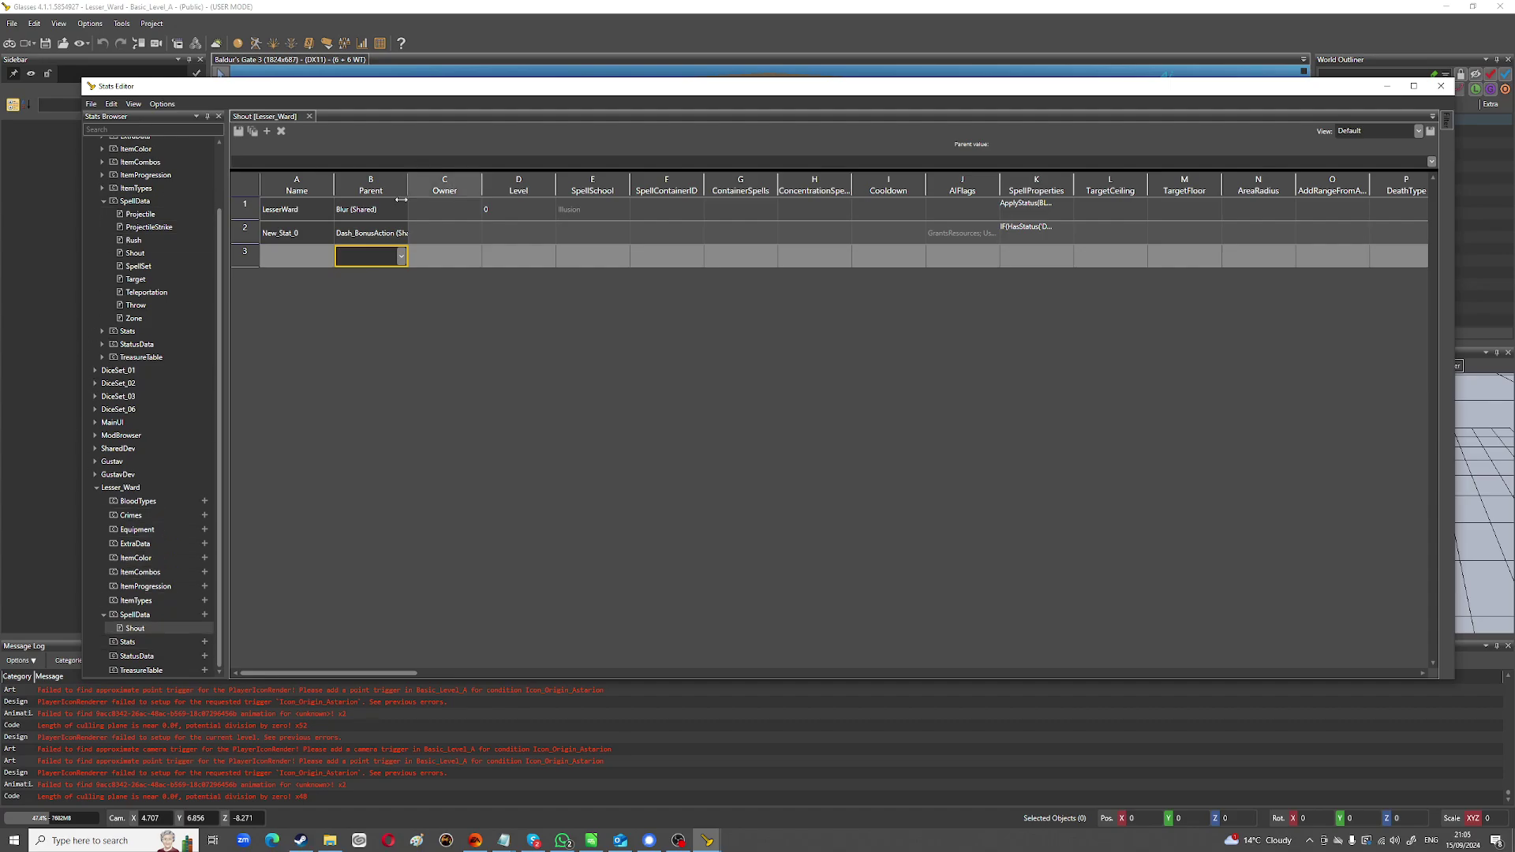
left_click(285, 215)
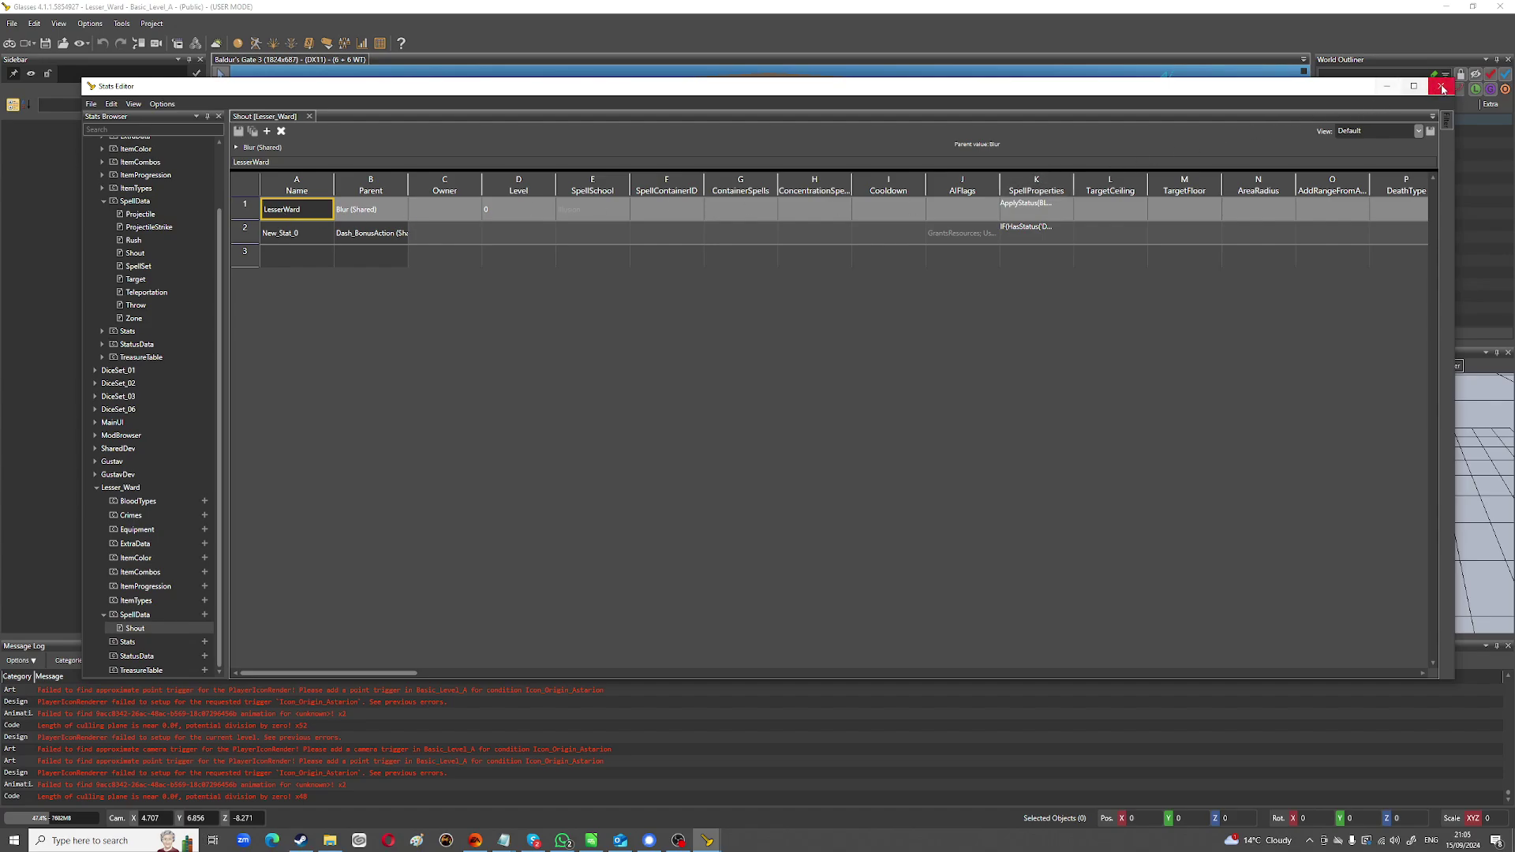
left_click(1441, 85)
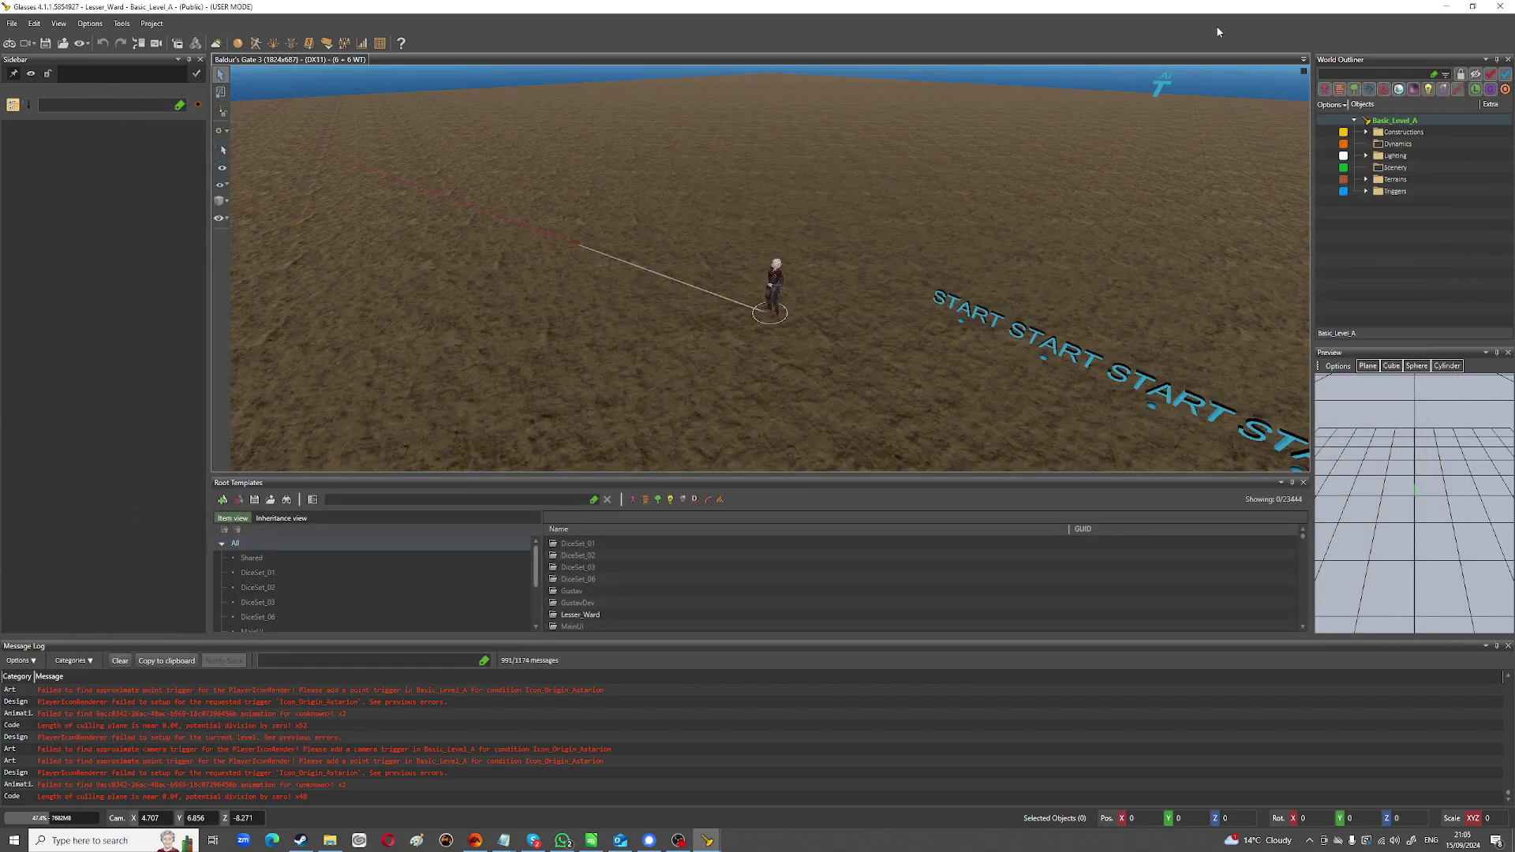
left_click(382, 43)
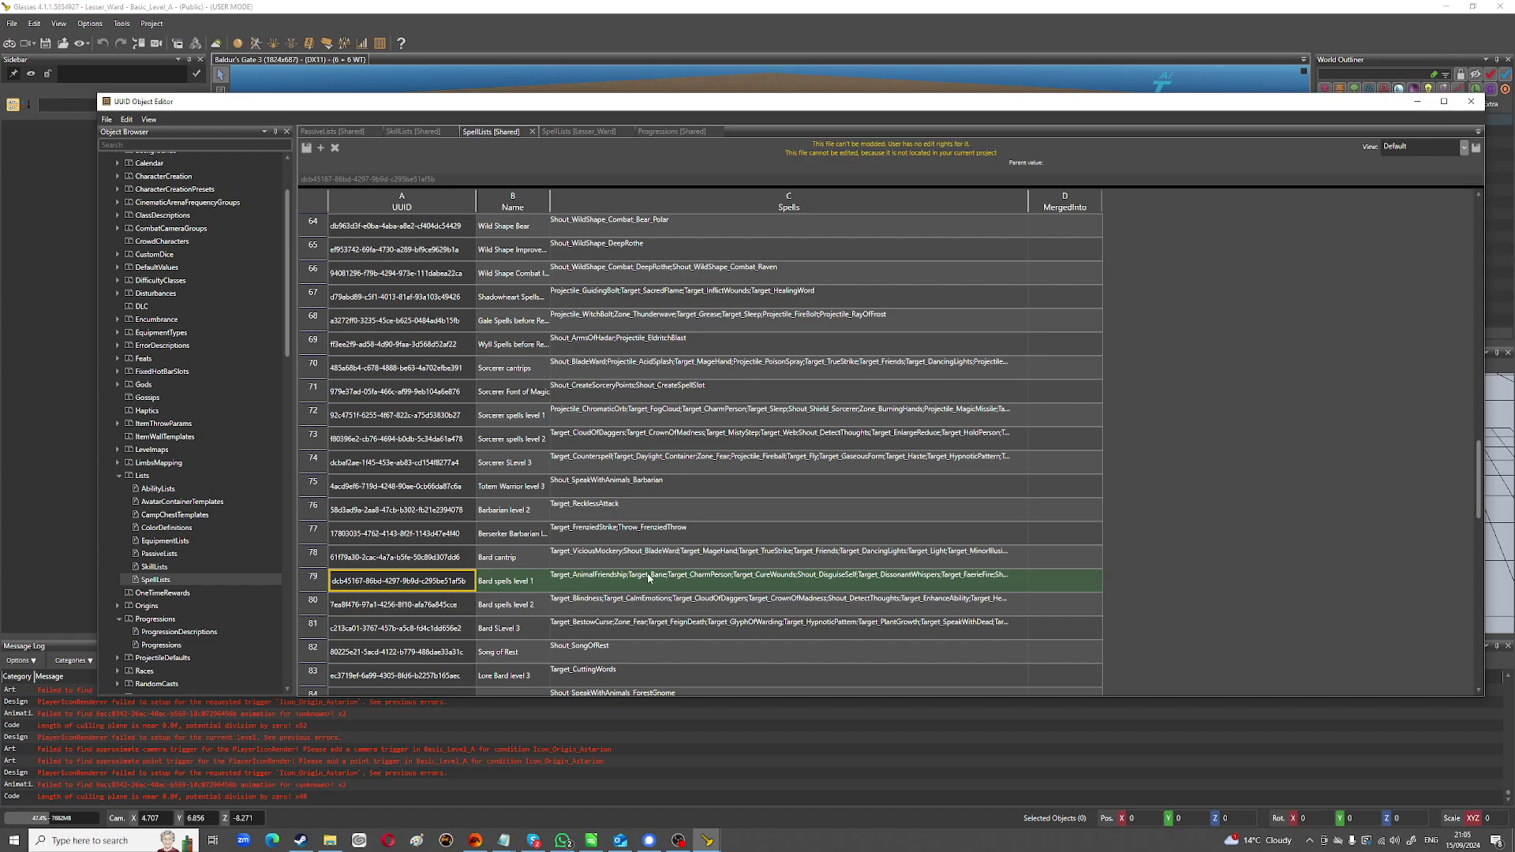
left_click(865, 583)
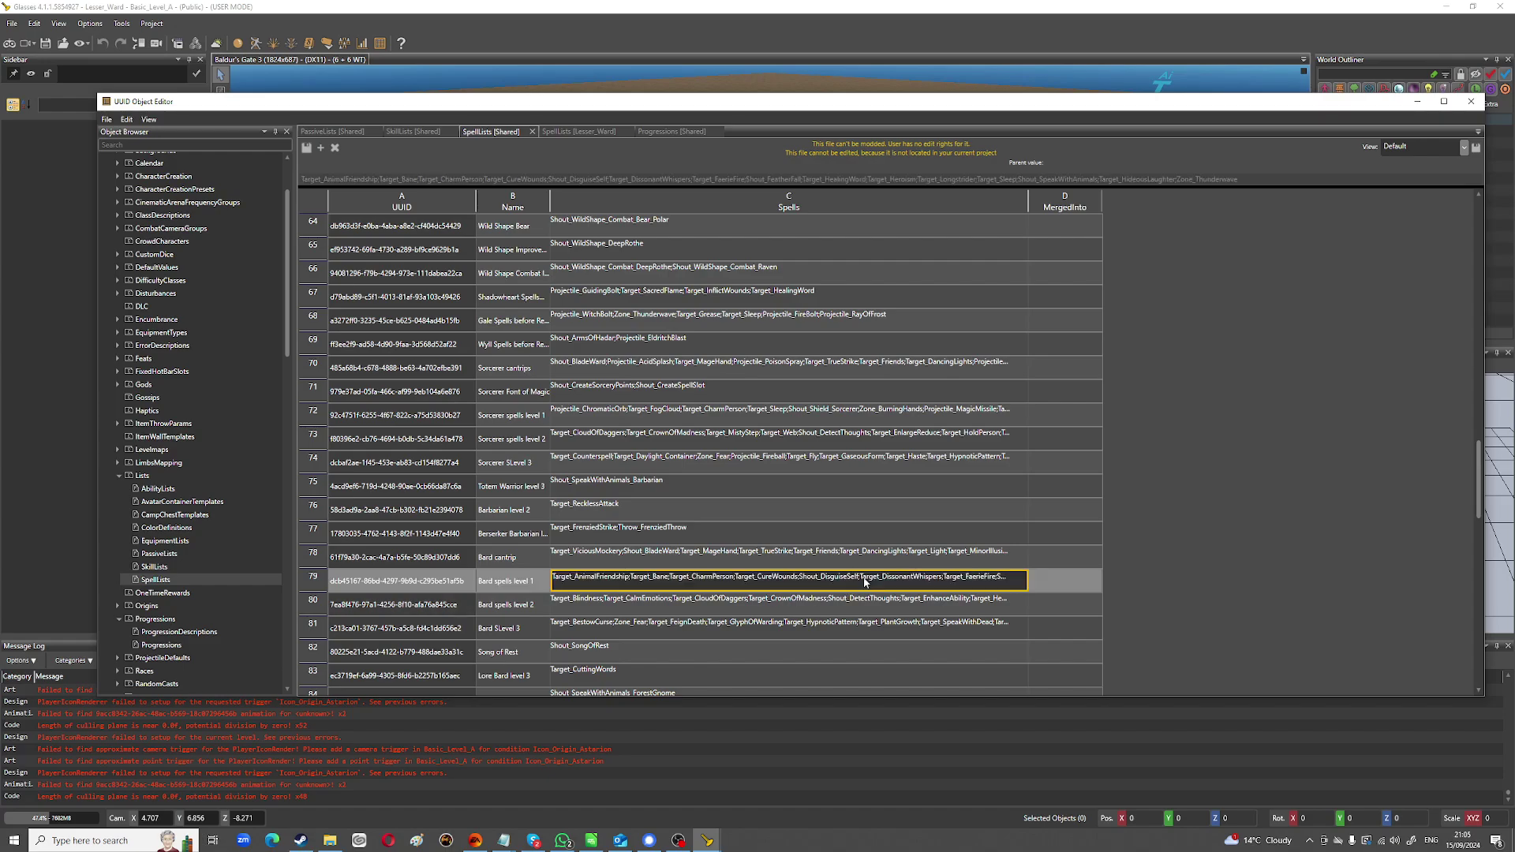
left_click(1418, 102)
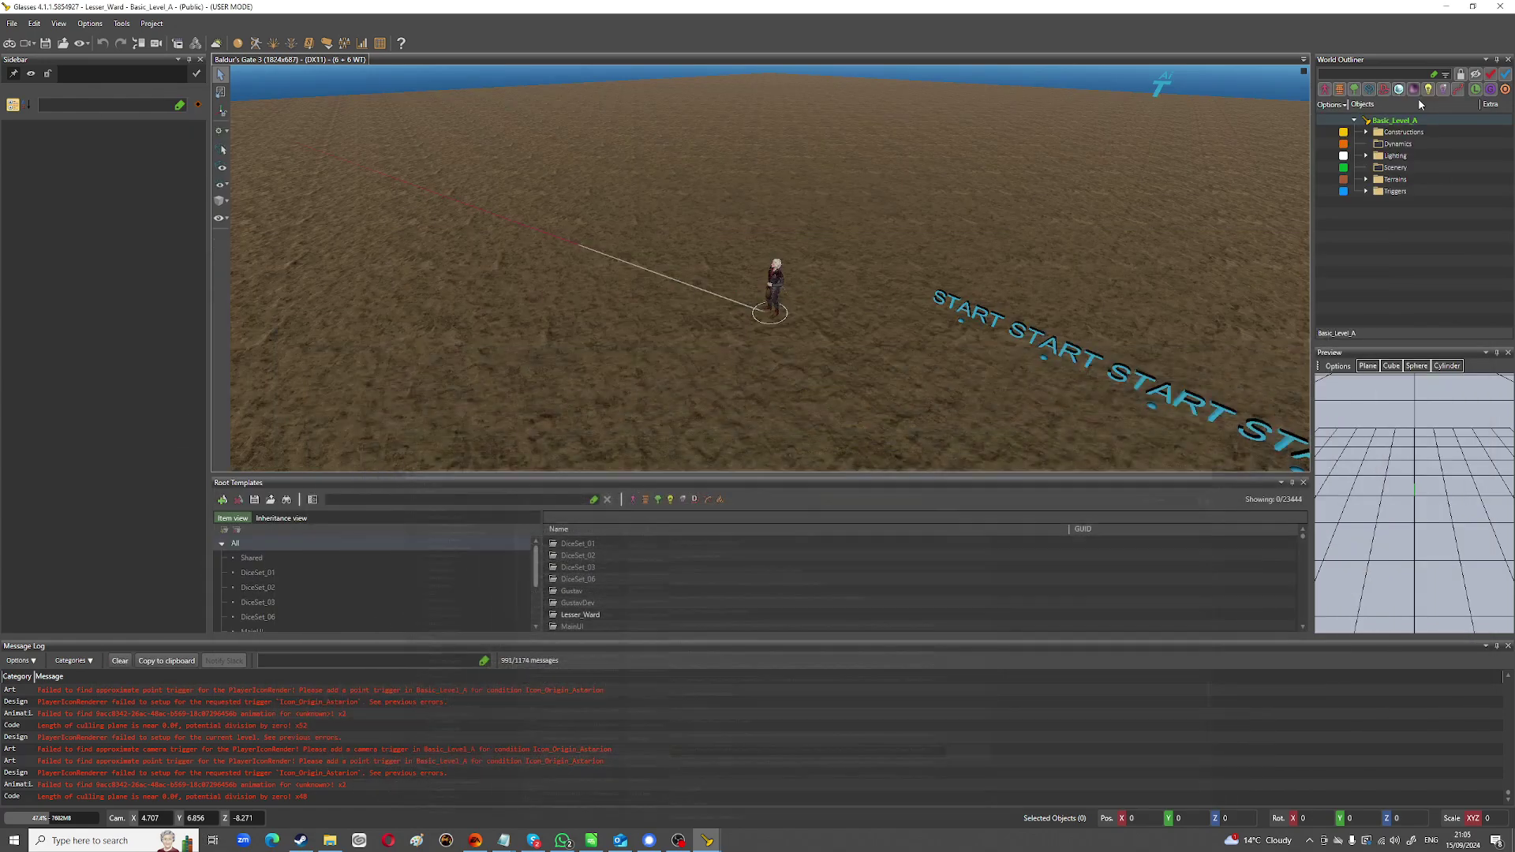
Play the level in game mode and move the character onto the terrain.
left_click(617, 311)
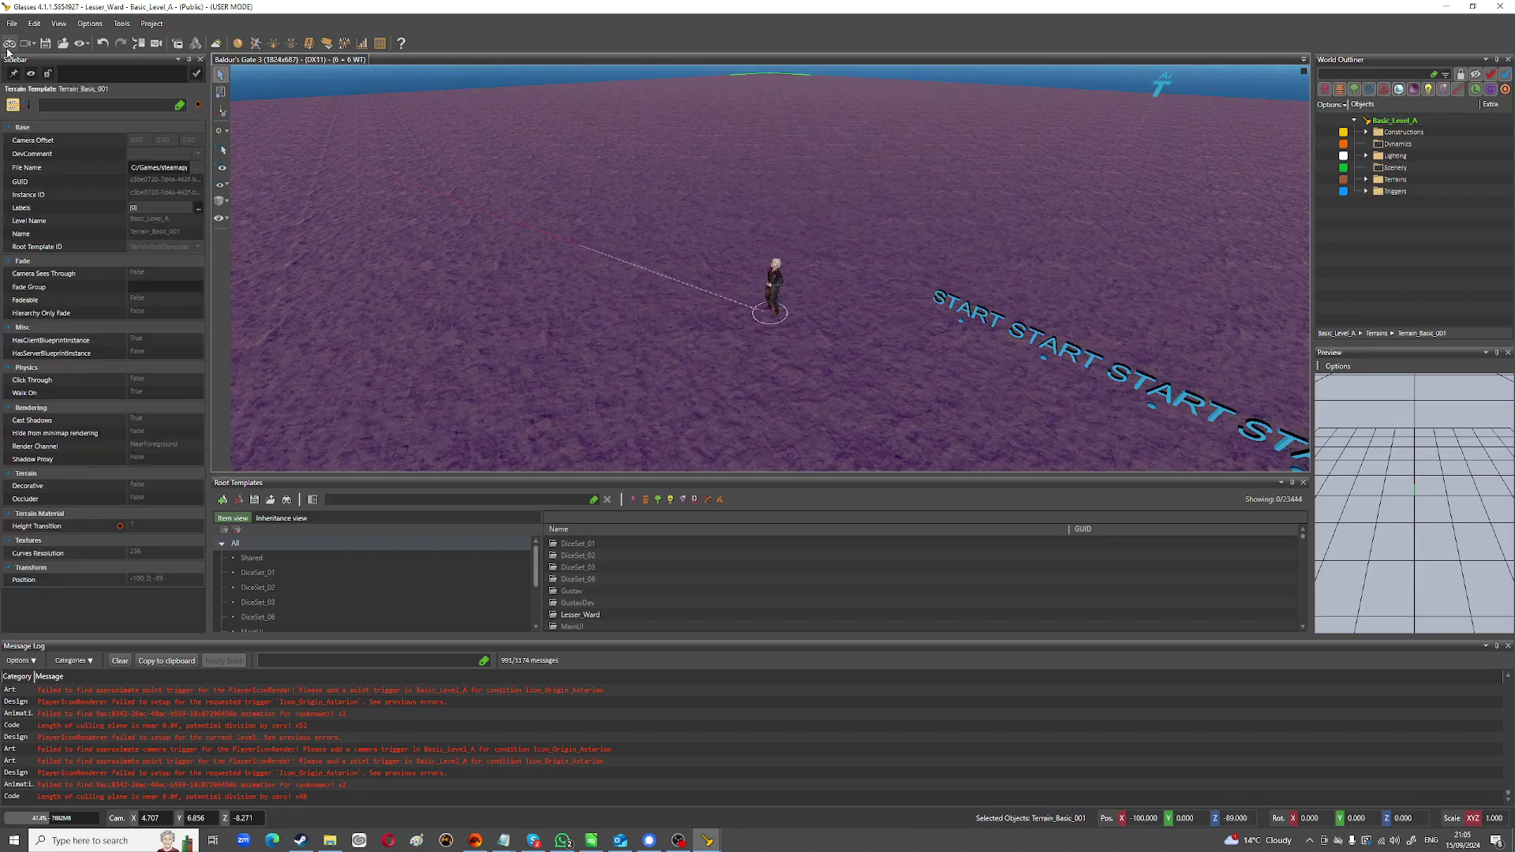
left_click(10, 43)
left_click(656, 336)
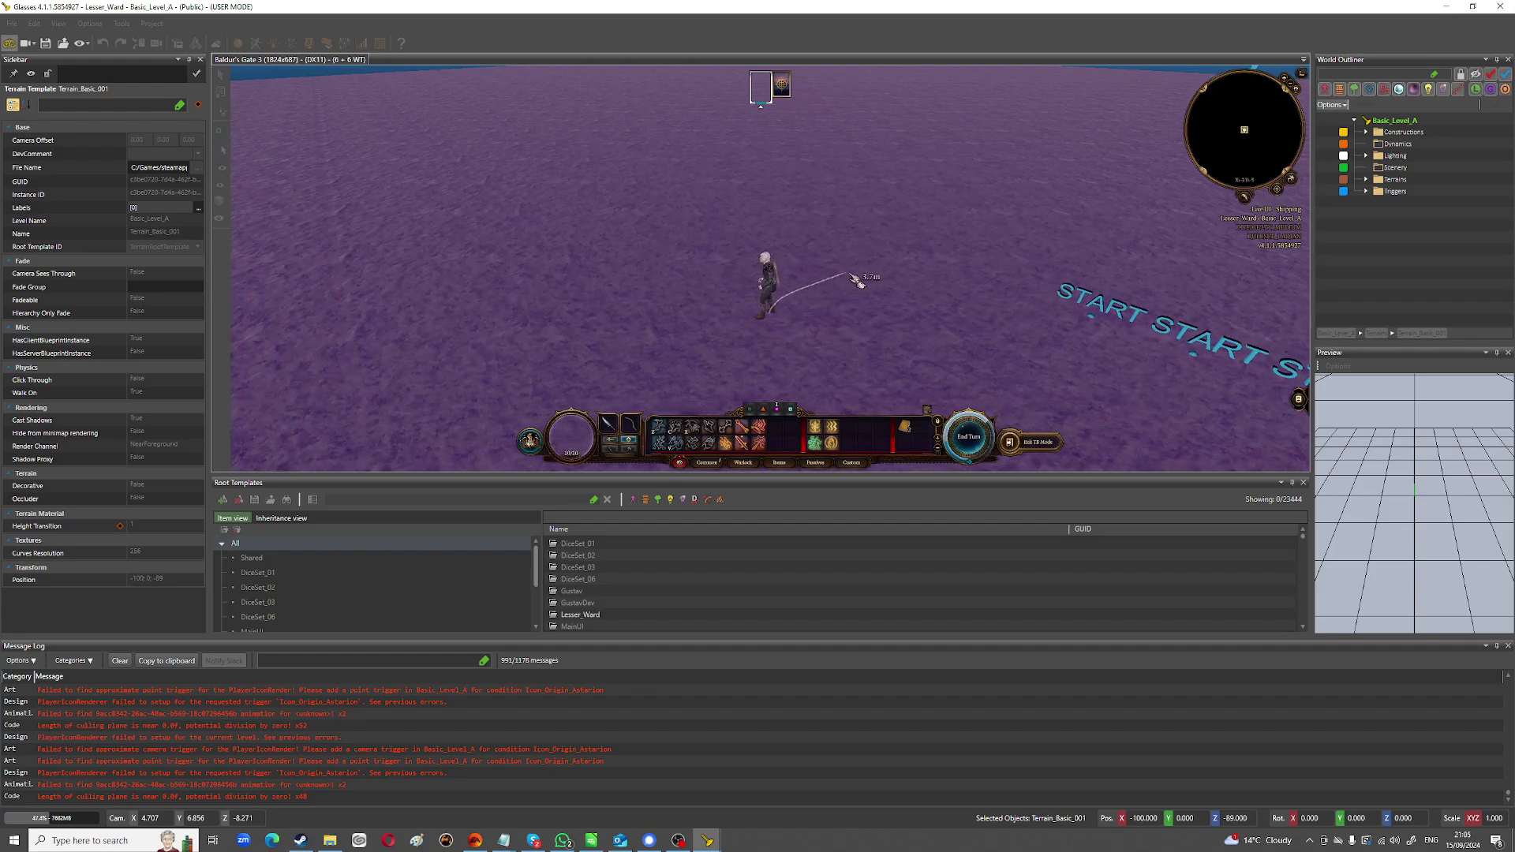
key("6")
Run ccStartRespec from the game console to reopen character creation.
key("grave")
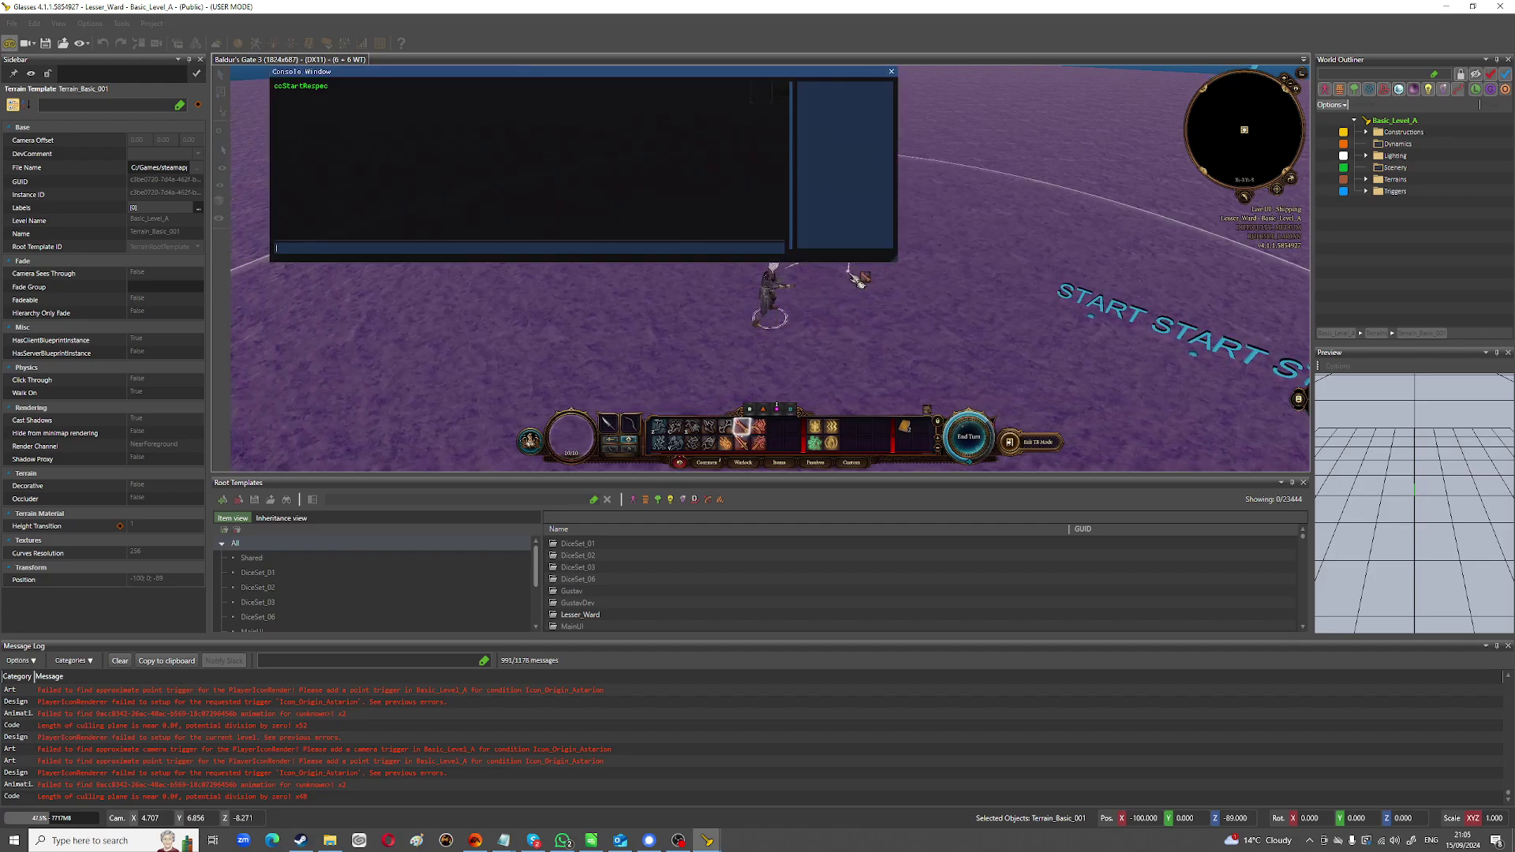
type("cc")
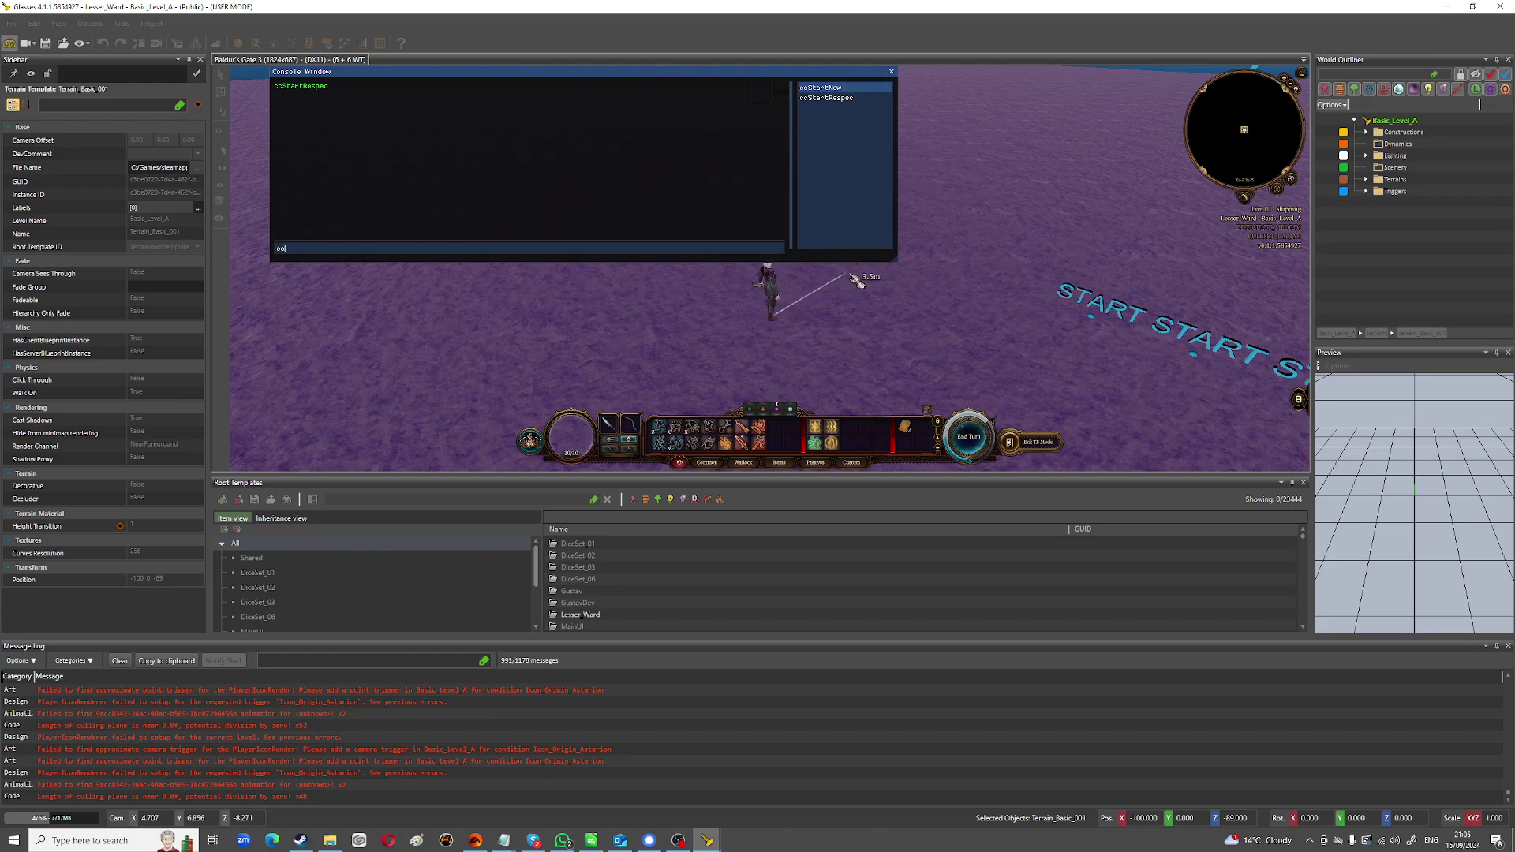
left_click(828, 97)
key("Return")
left_click(892, 72)
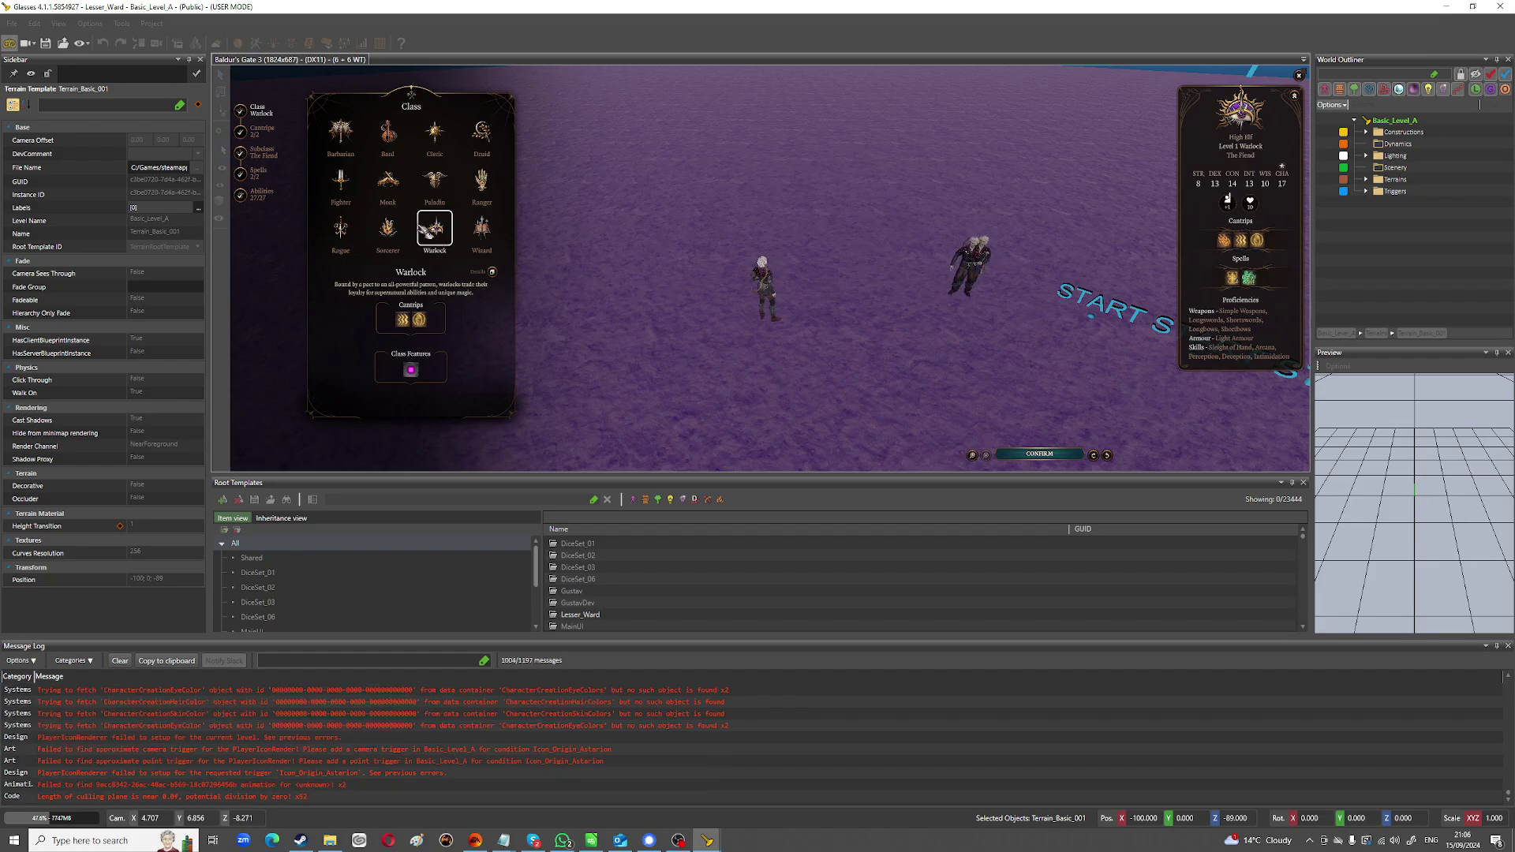
On the Warlock cantrip choices, toggle Blur off and back on.
left_click(262, 131)
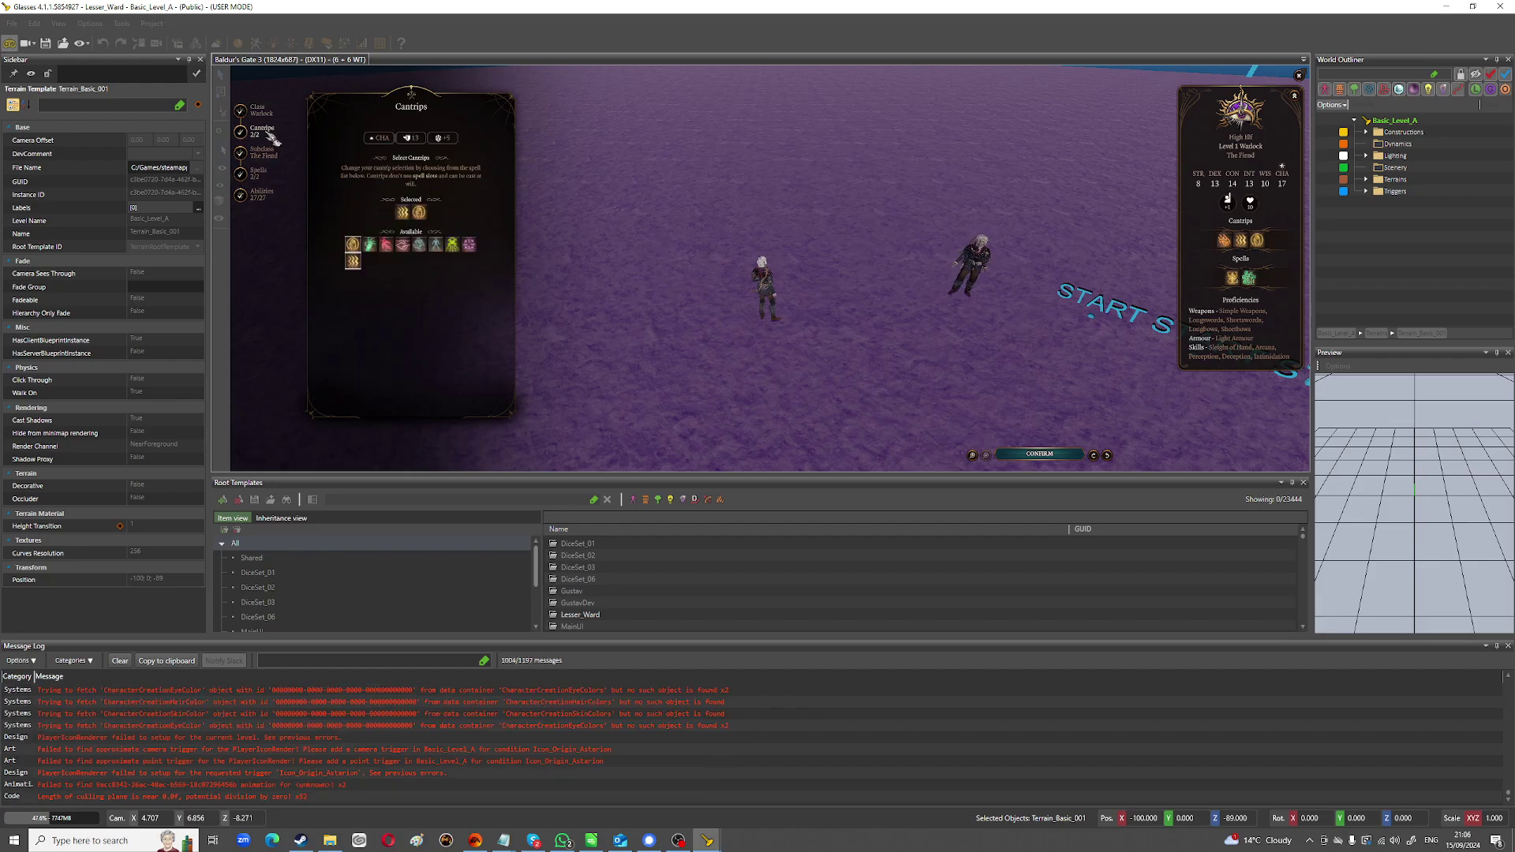
left_click(353, 260)
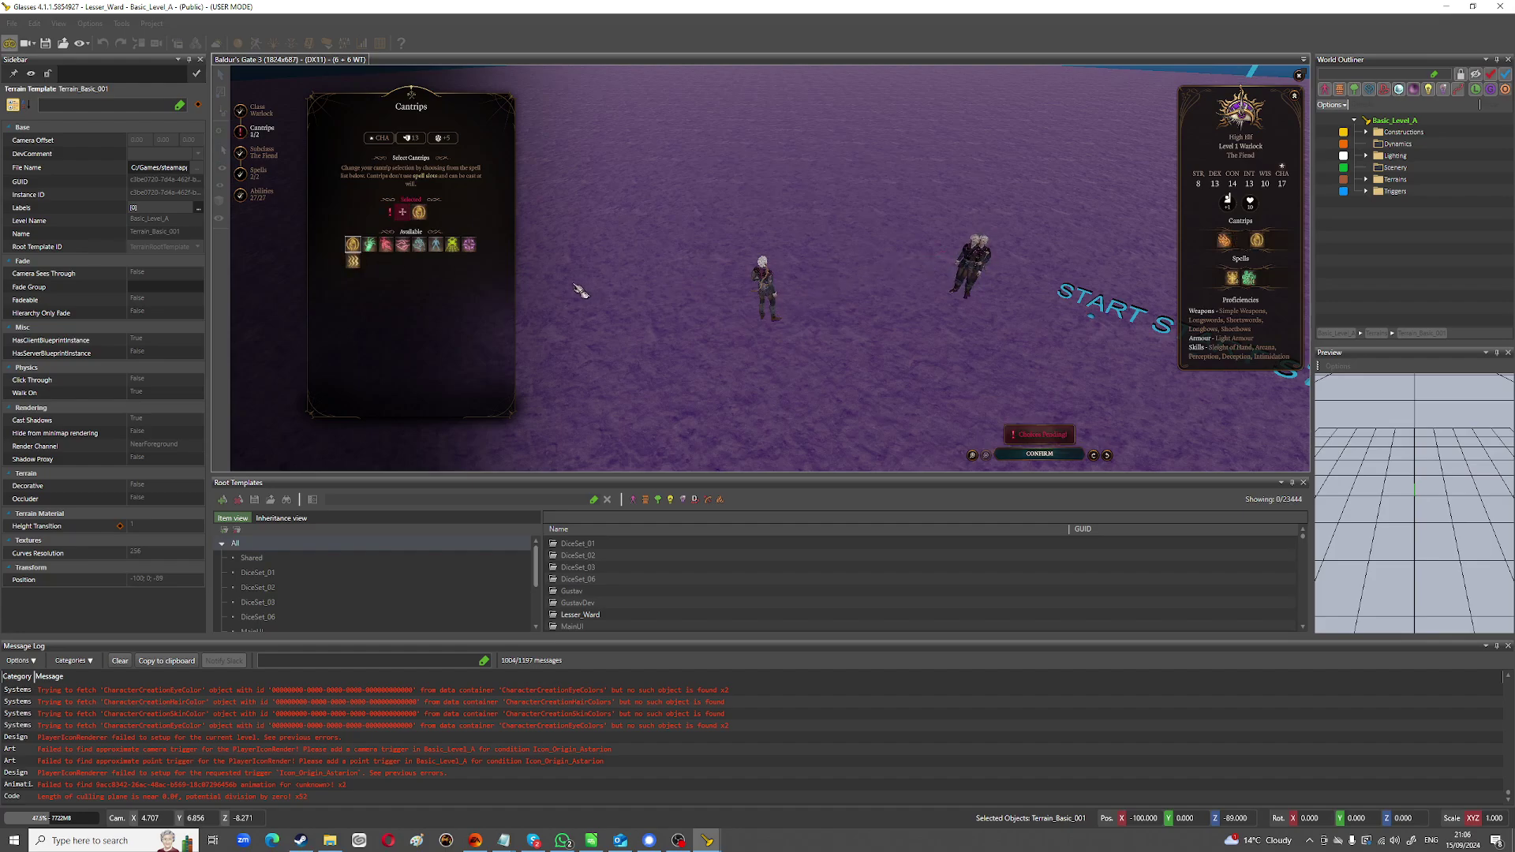
left_click(353, 260)
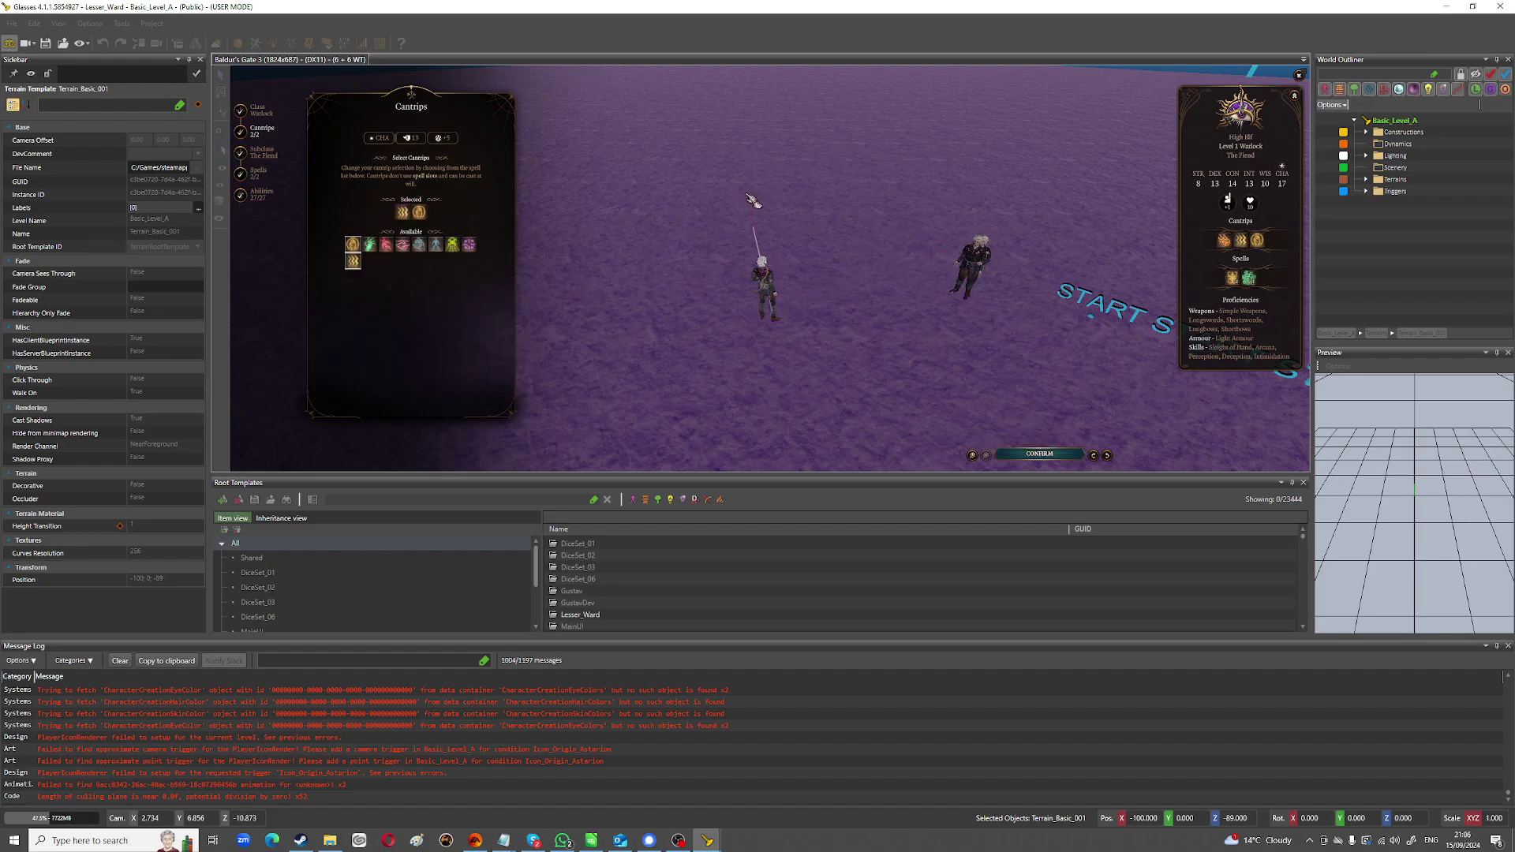